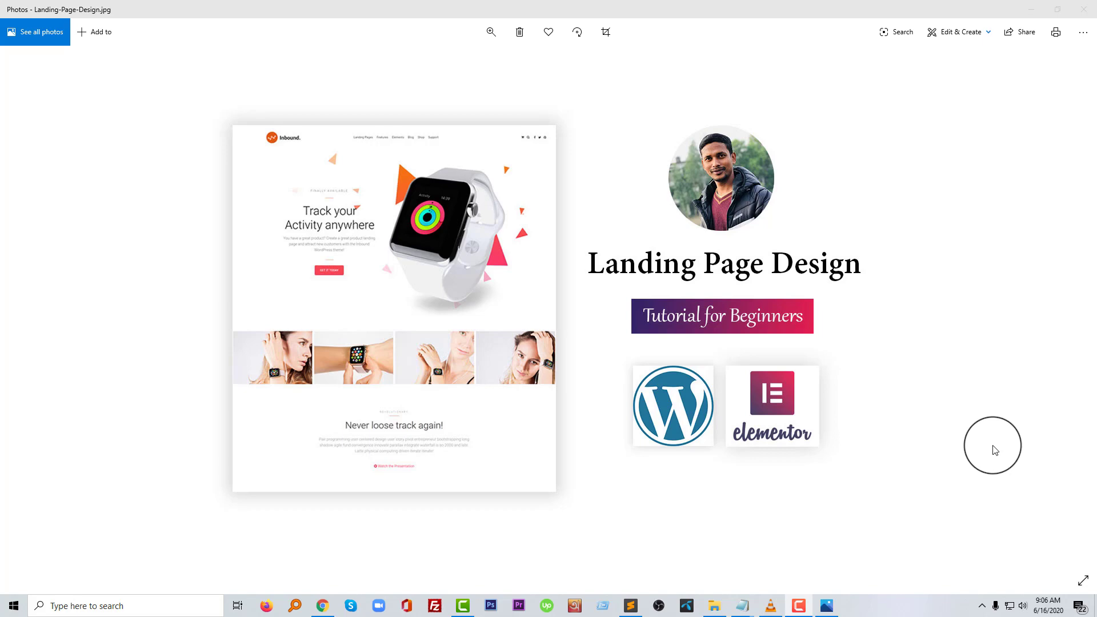
# Minimize the landing page image and review the blog home page down to its "Exercise more, get healthy and stay fit" section.
pyautogui.click(1033, 9)
pyautogui.scroll(7, 942, 240)
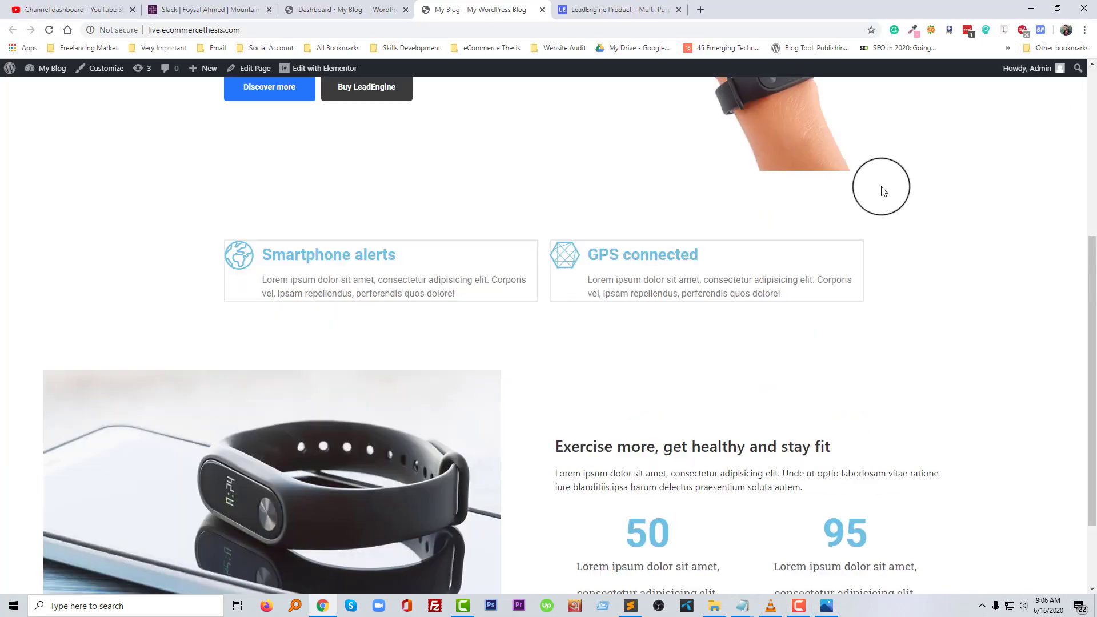
pyautogui.scroll(-7, 607, 247)
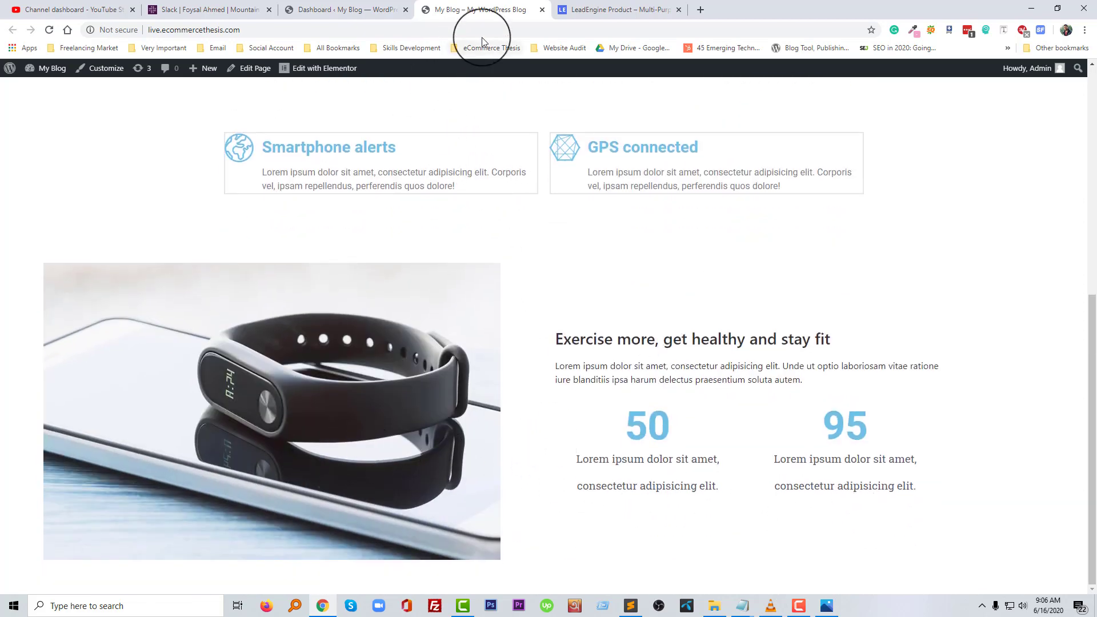
# Examine the LeadEngine product landing page, from the "Exercise more" block through customization services, the video block and pricing plans.
pyautogui.click(617, 10)
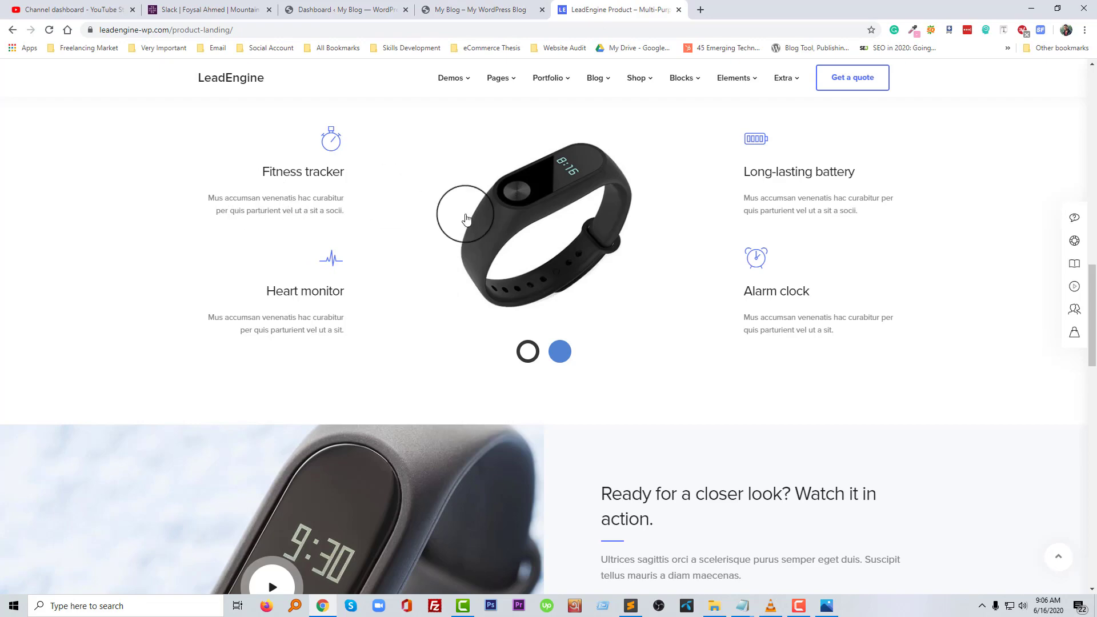
pyautogui.scroll(-7, 608, 371)
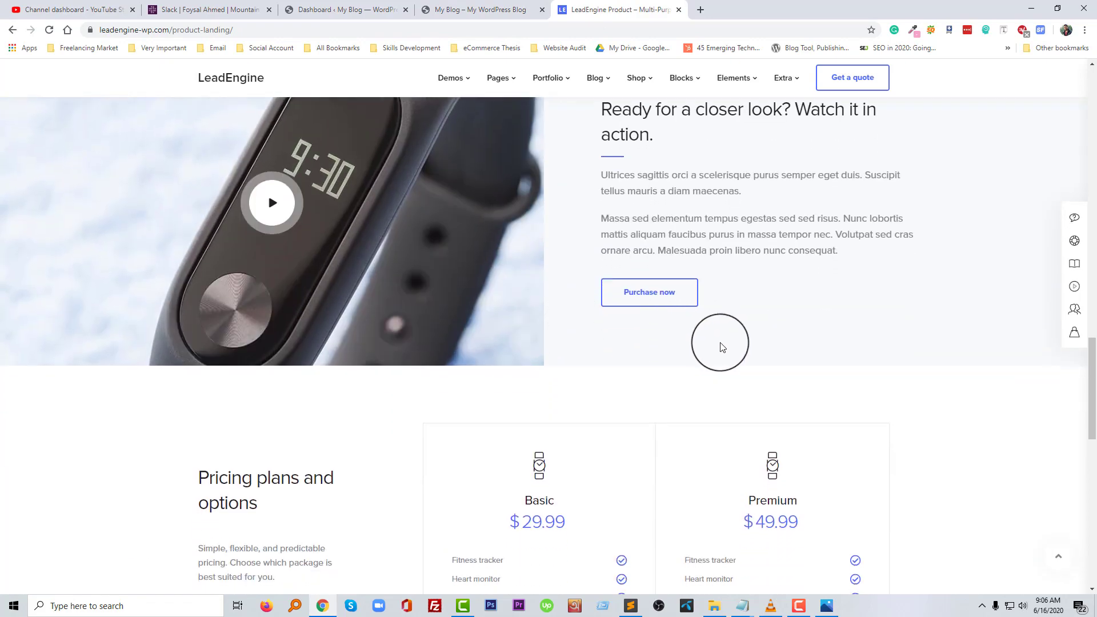
pyautogui.moveTo(524, 386); pyautogui.dragTo(868, 365)
pyautogui.click(781, 364)
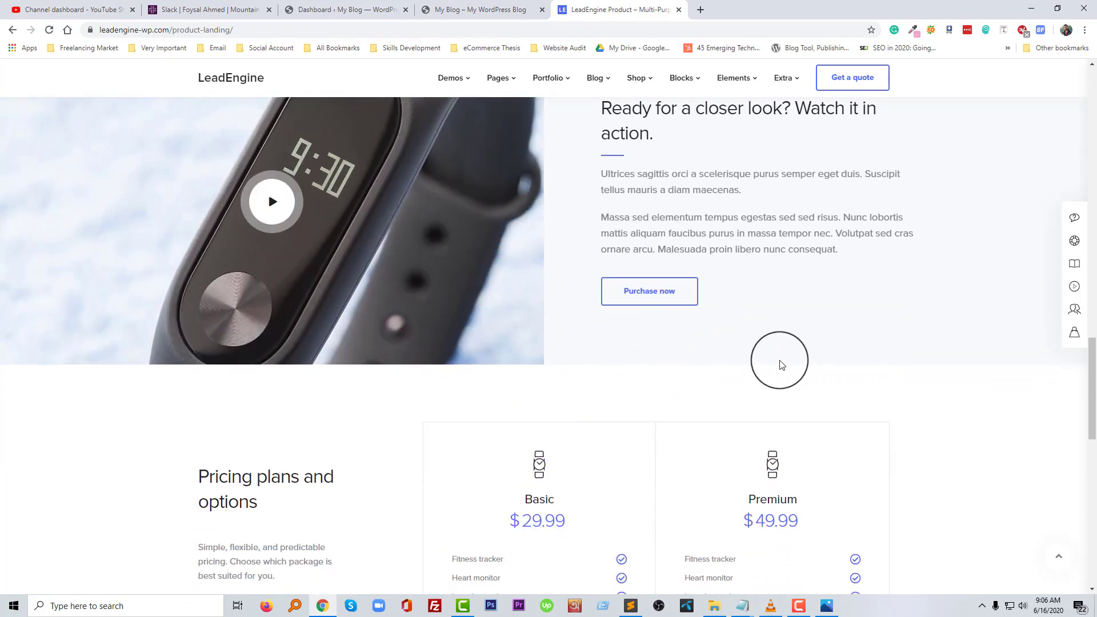
pyautogui.scroll(-4, 782, 364)
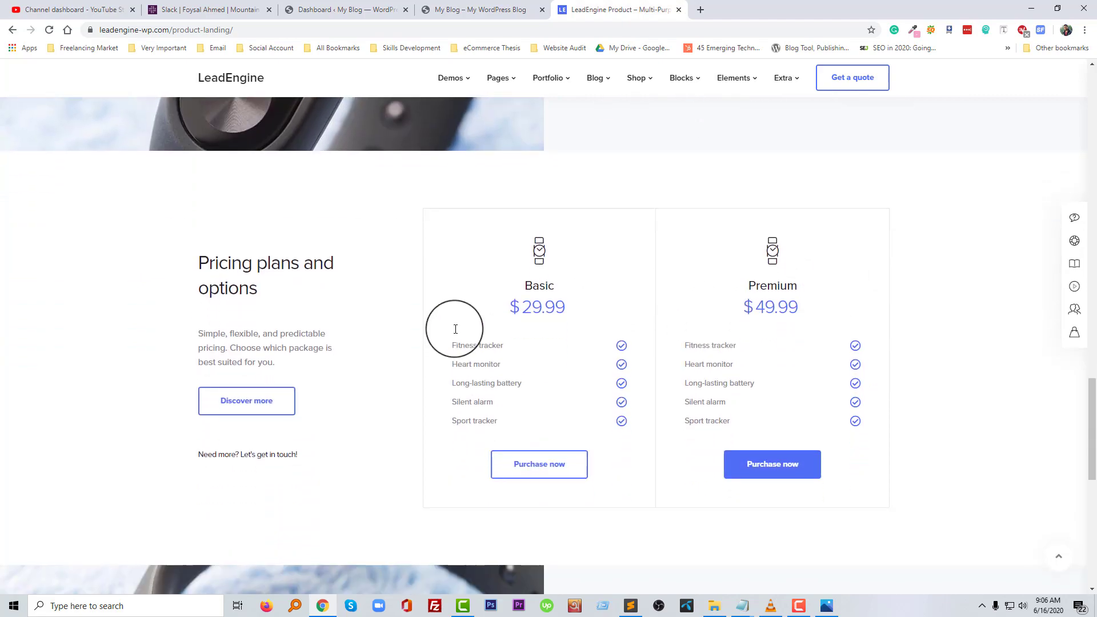
pyautogui.scroll(6, 451, 325)
pyautogui.scroll(15, 460, 327)
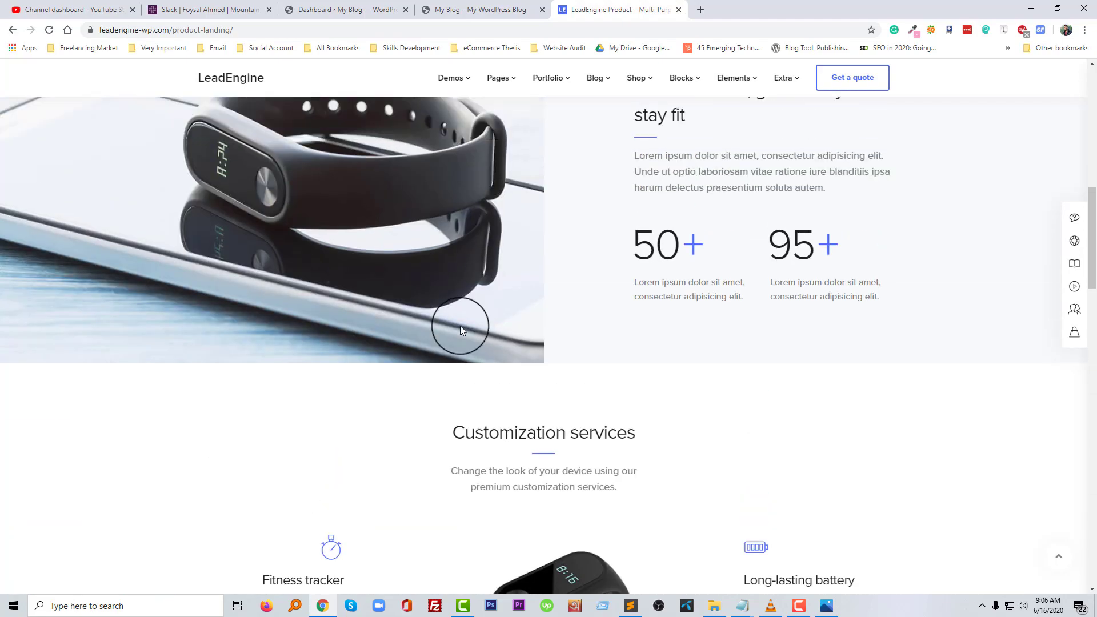
pyautogui.scroll(-5, 622, 331)
pyautogui.scroll(3, 722, 367)
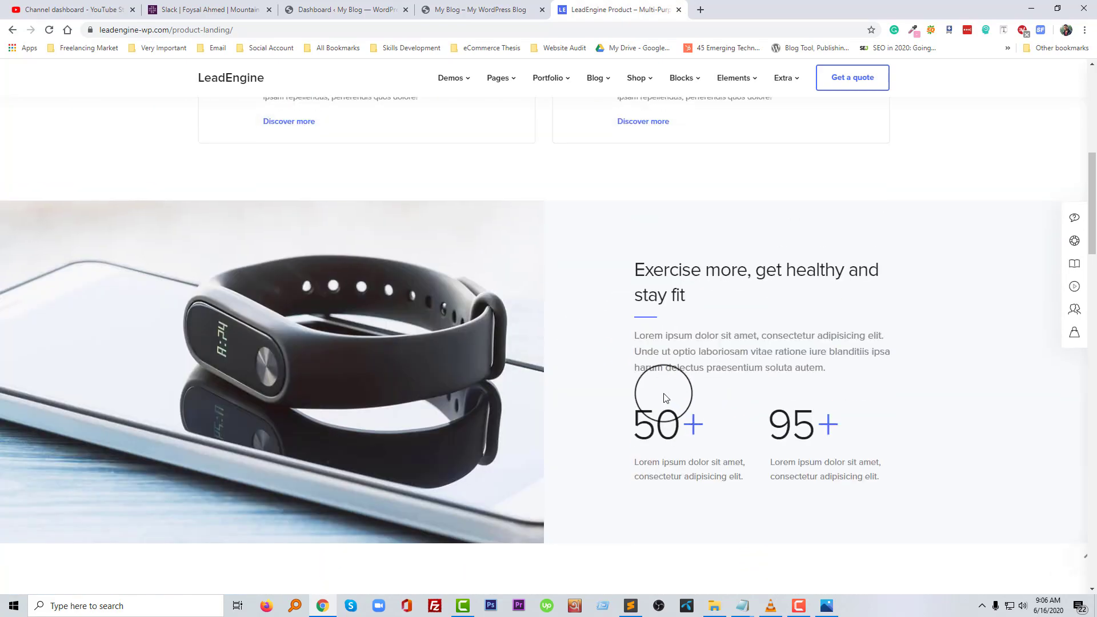
pyautogui.moveTo(648, 300); pyautogui.dragTo(828, 292)
pyautogui.click(783, 313)
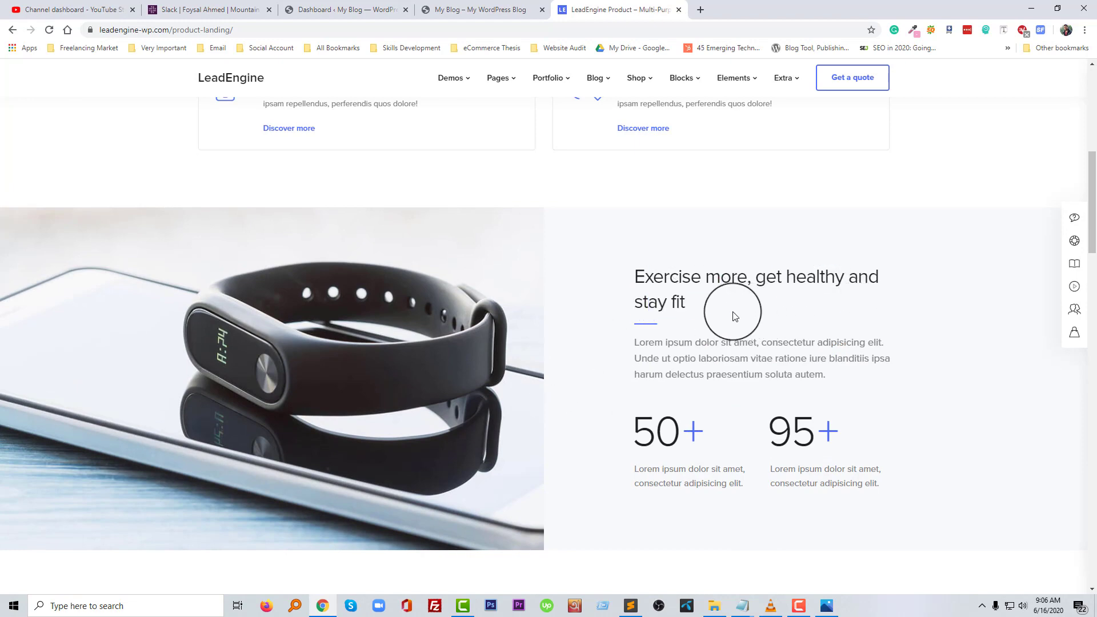
pyautogui.scroll(-2, 715, 332)
pyautogui.scroll(9, 712, 331)
pyautogui.scroll(-9, 709, 337)
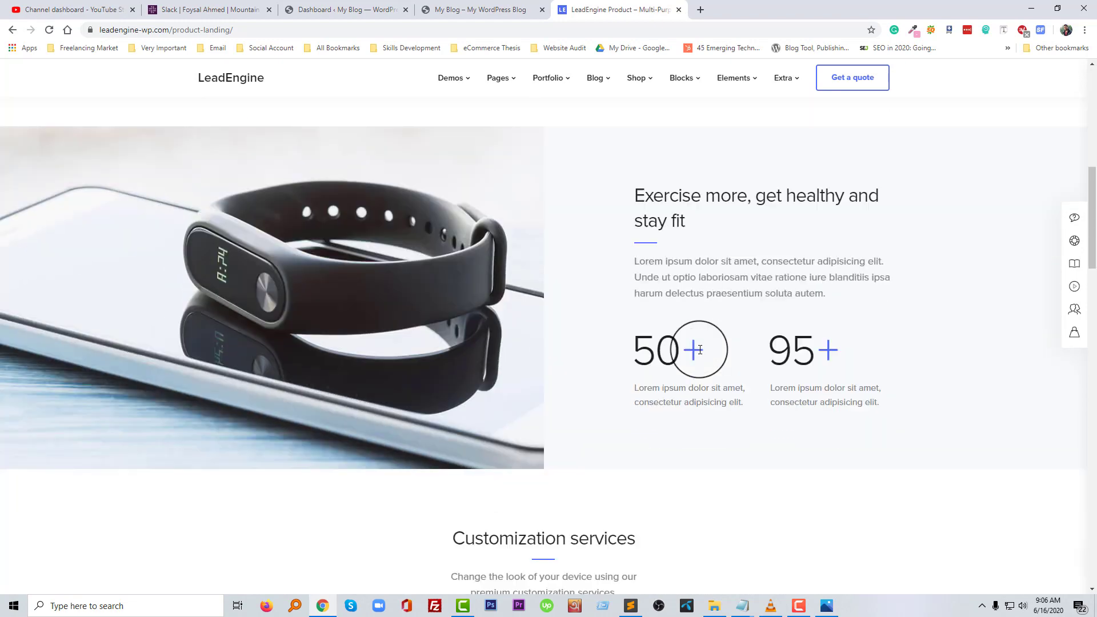
pyautogui.scroll(-3, 686, 350)
pyautogui.scroll(-2, 623, 351)
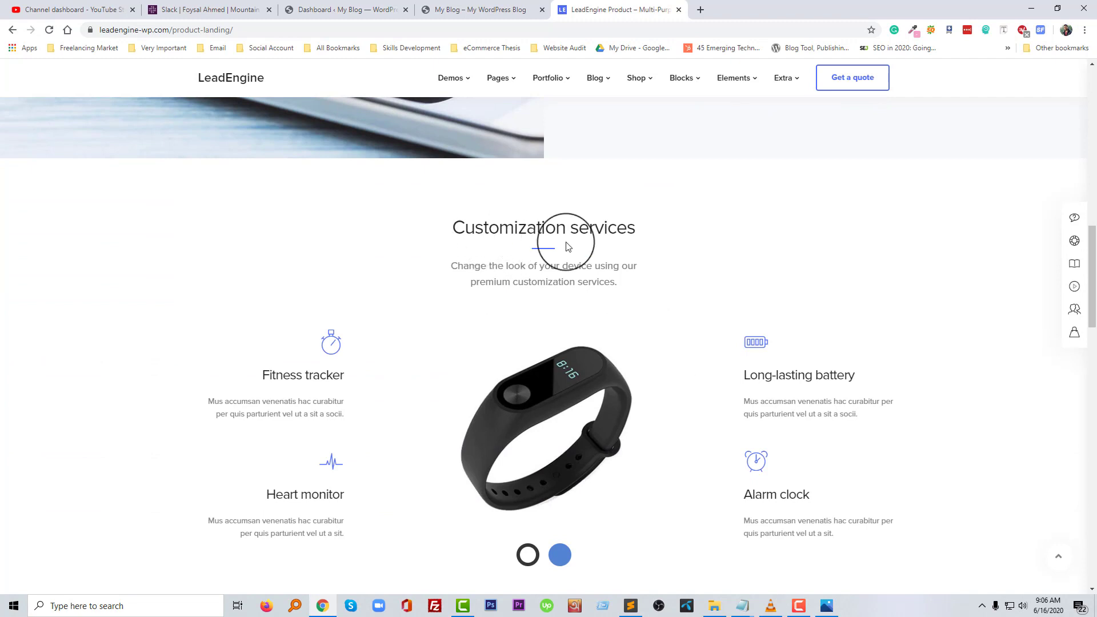
pyautogui.scroll(-1, 626, 330)
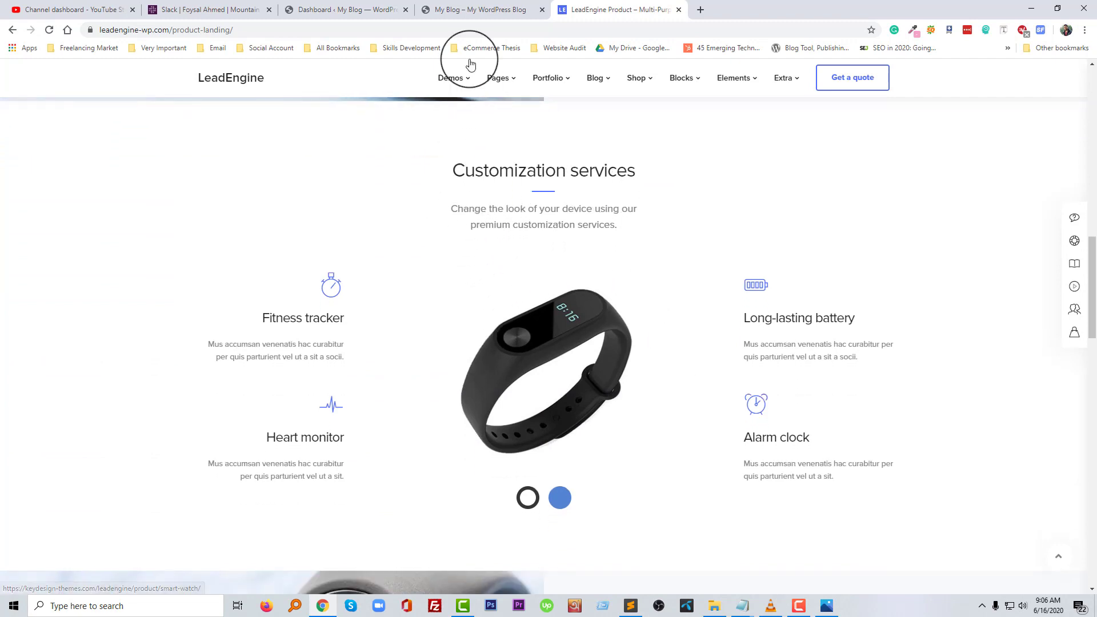
# Return to the blog home page and open it for editing with Elementor in a new tab.
pyautogui.click(482, 7)
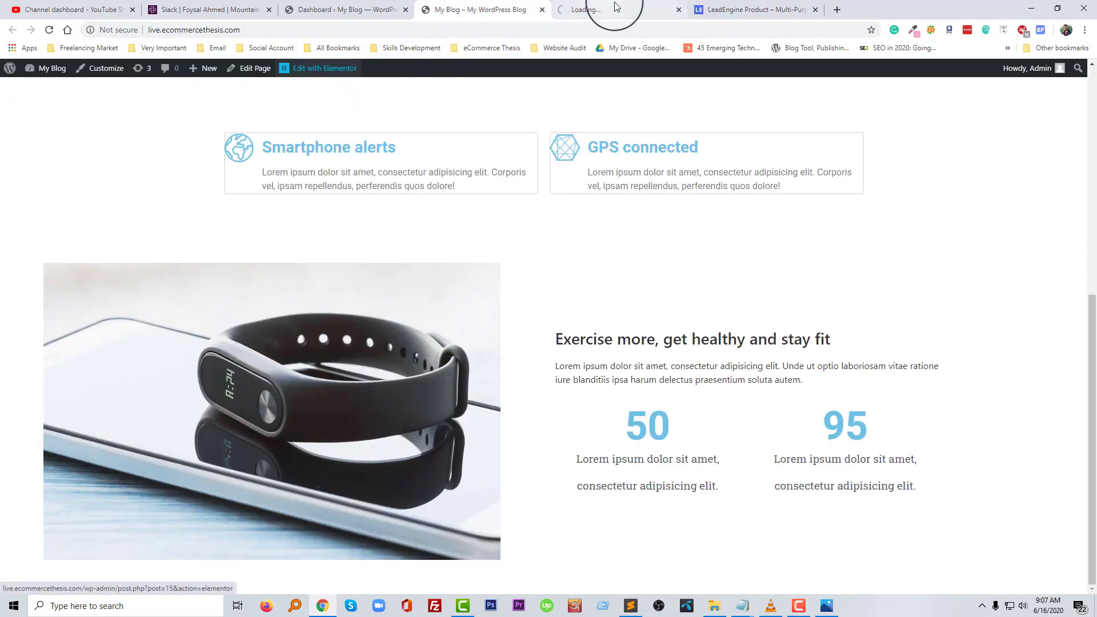
pyautogui.click(635, 9)
# Examine the heading, description and feature layout of the "Customization services" section on the LeadEngine page.
pyautogui.click(734, 10)
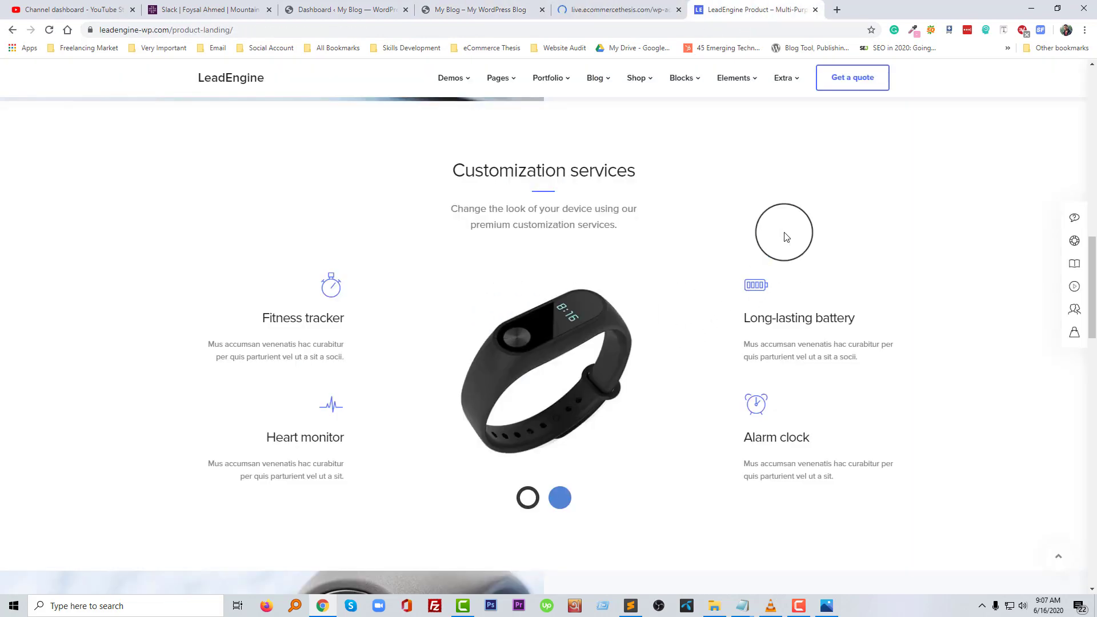
pyautogui.moveTo(462, 176); pyautogui.dragTo(877, 484)
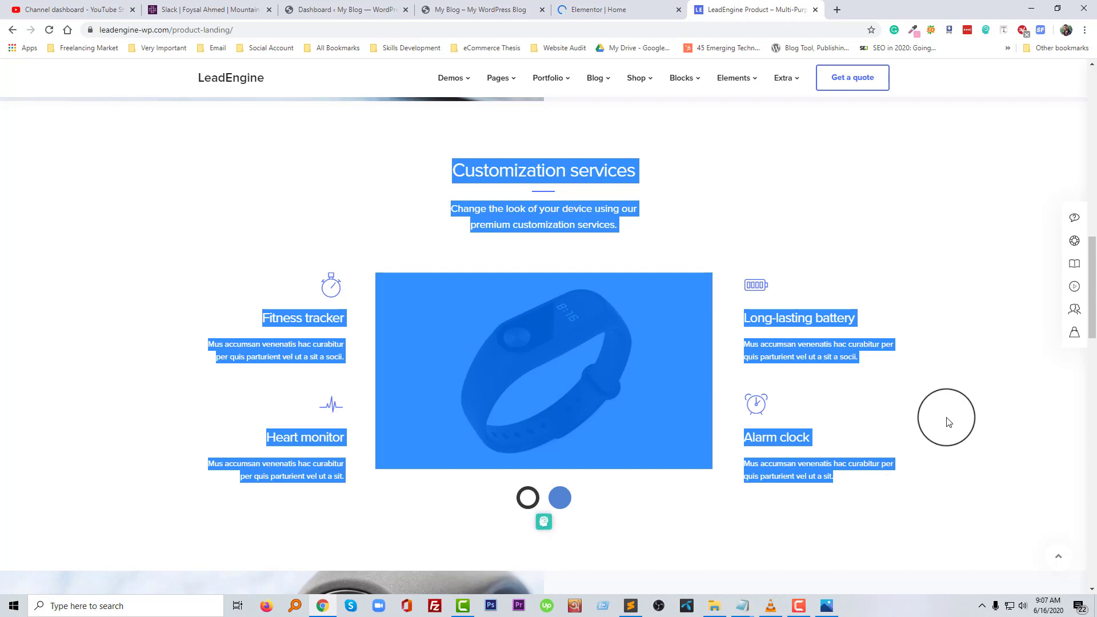
pyautogui.click(718, 172)
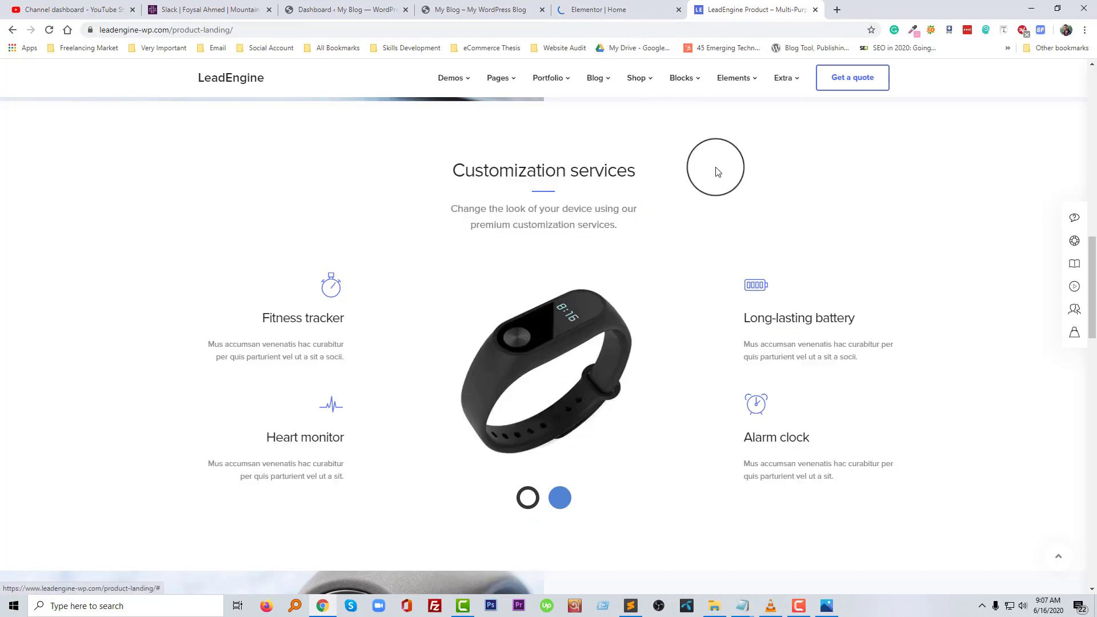
pyautogui.click(610, 4)
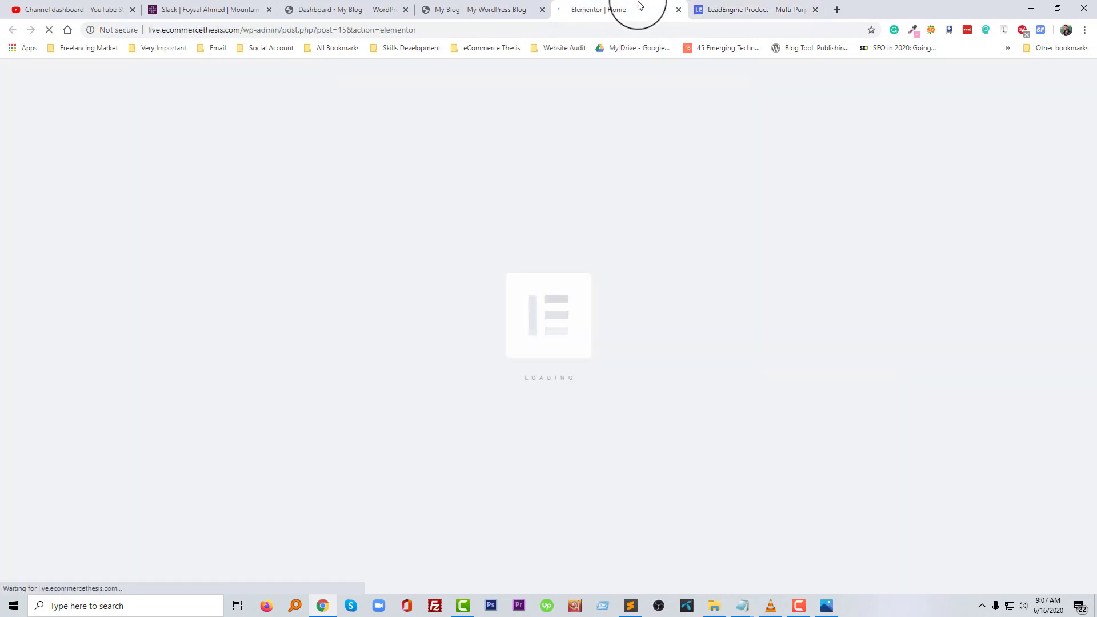
pyautogui.click(731, 9)
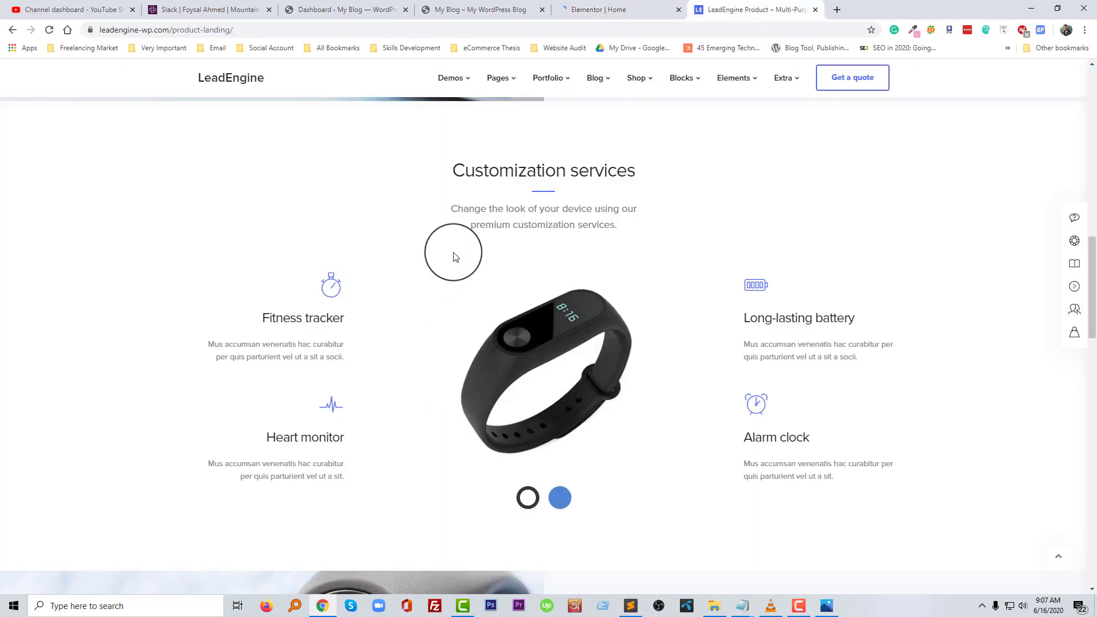
pyautogui.tripleClick(478, 182)
pyautogui.click(557, 215)
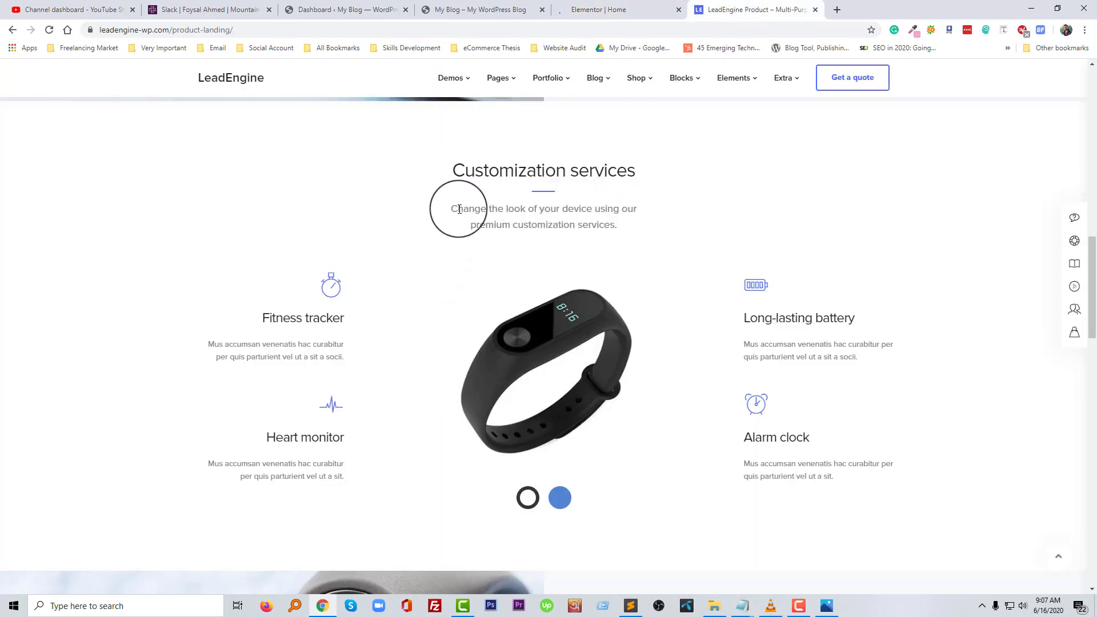
pyautogui.moveTo(458, 208); pyautogui.dragTo(619, 216)
pyautogui.click(622, 217)
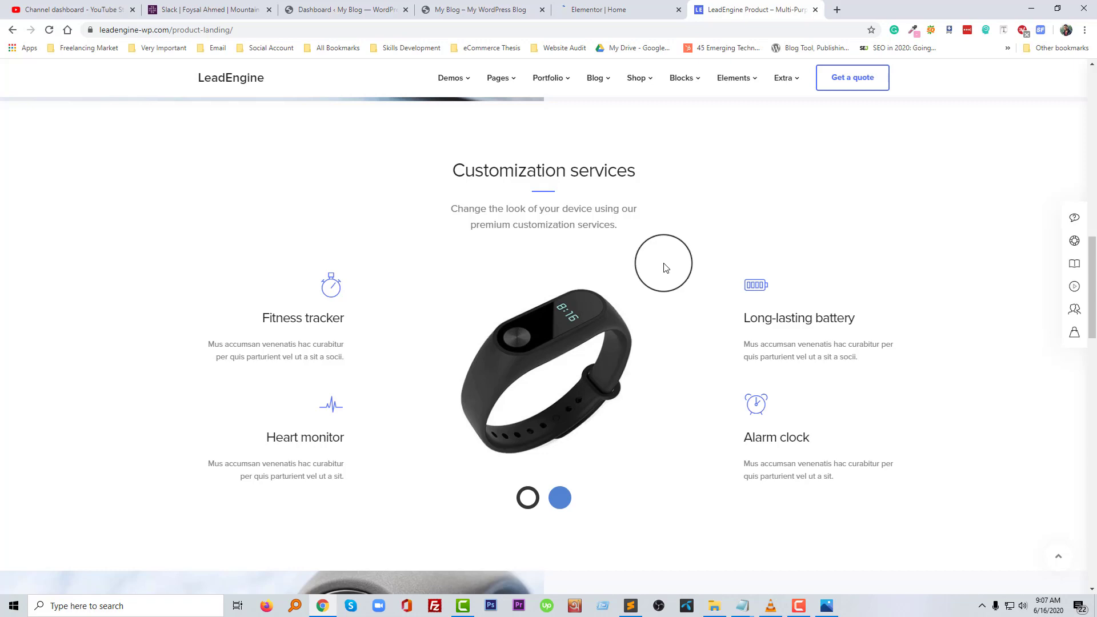
# In the Elementor editor, add a single-column section below the "Exercise more, get healthy and stay fit" section.
pyautogui.click(568, 7)
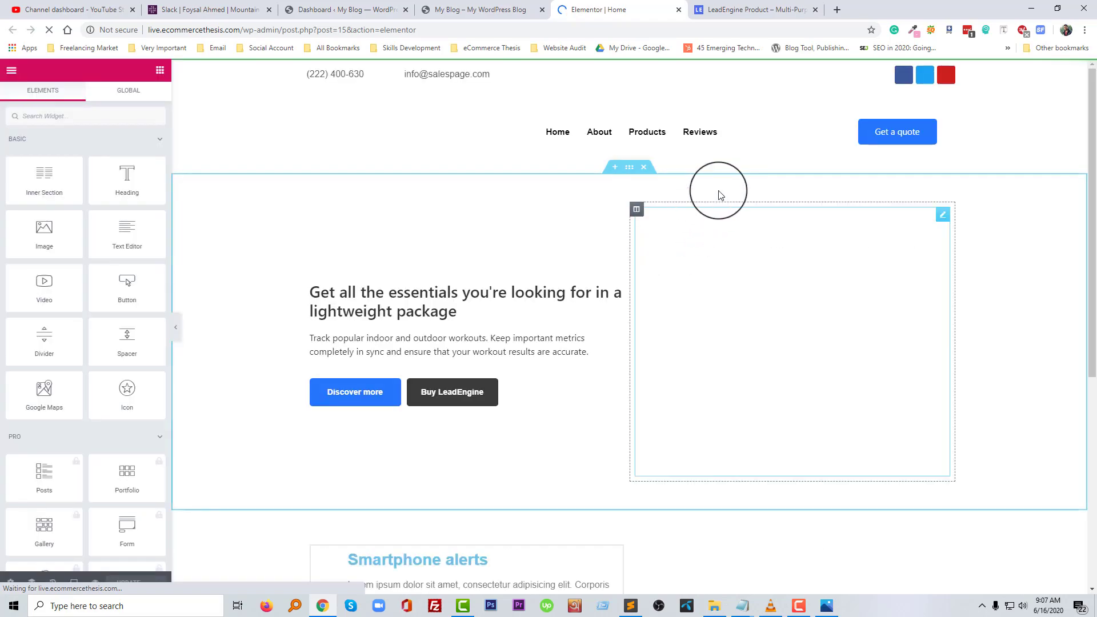
pyautogui.scroll(-3, 651, 297)
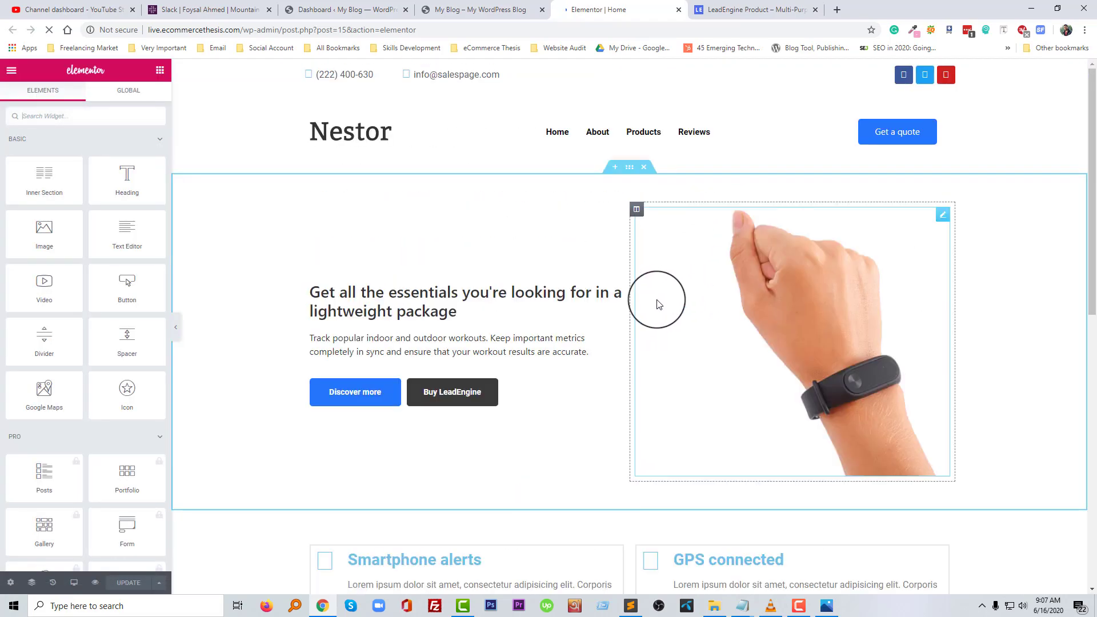
pyautogui.scroll(-4, 663, 299)
pyautogui.scroll(-6, 855, 356)
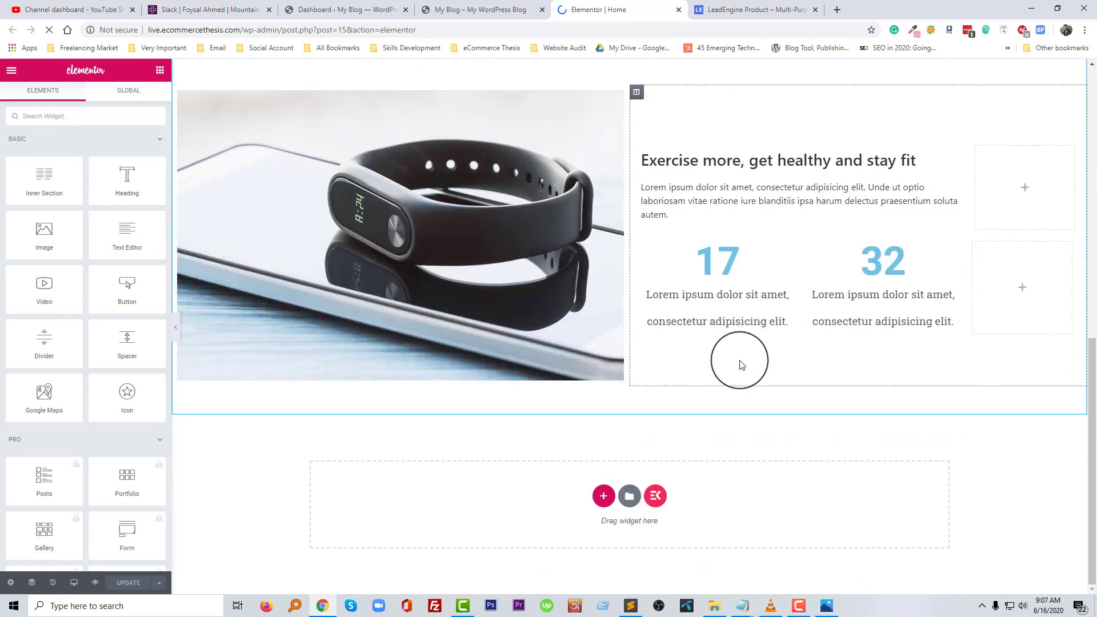
pyautogui.click(605, 496)
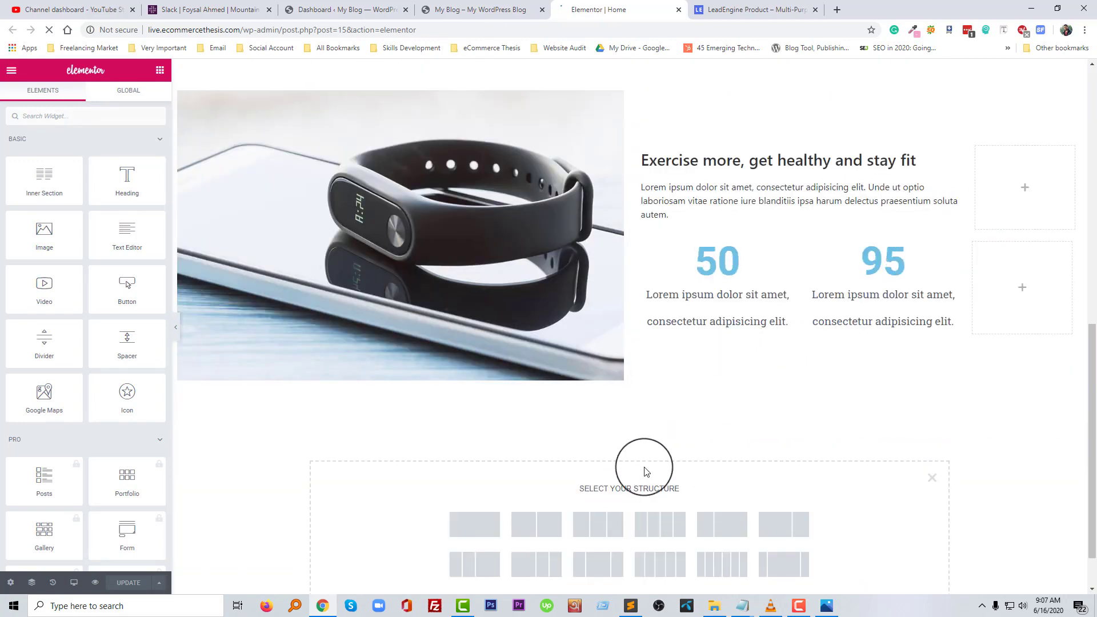
pyautogui.click(474, 526)
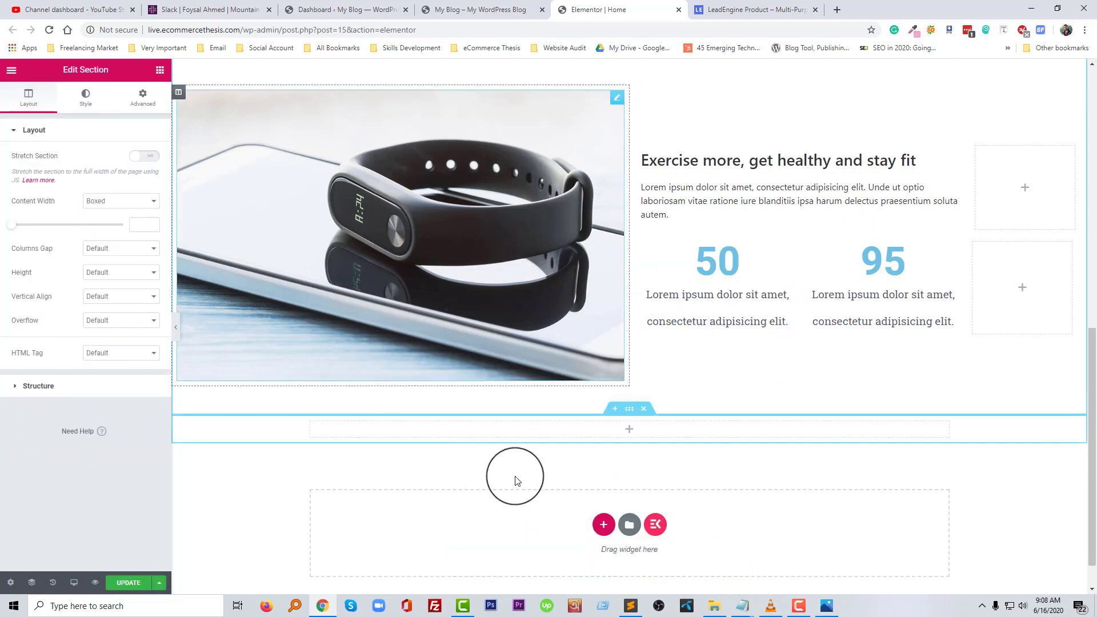
# Find the ElementsKit Heading widget with the search term "head" and place it in the new empty section.
pyautogui.click(630, 431)
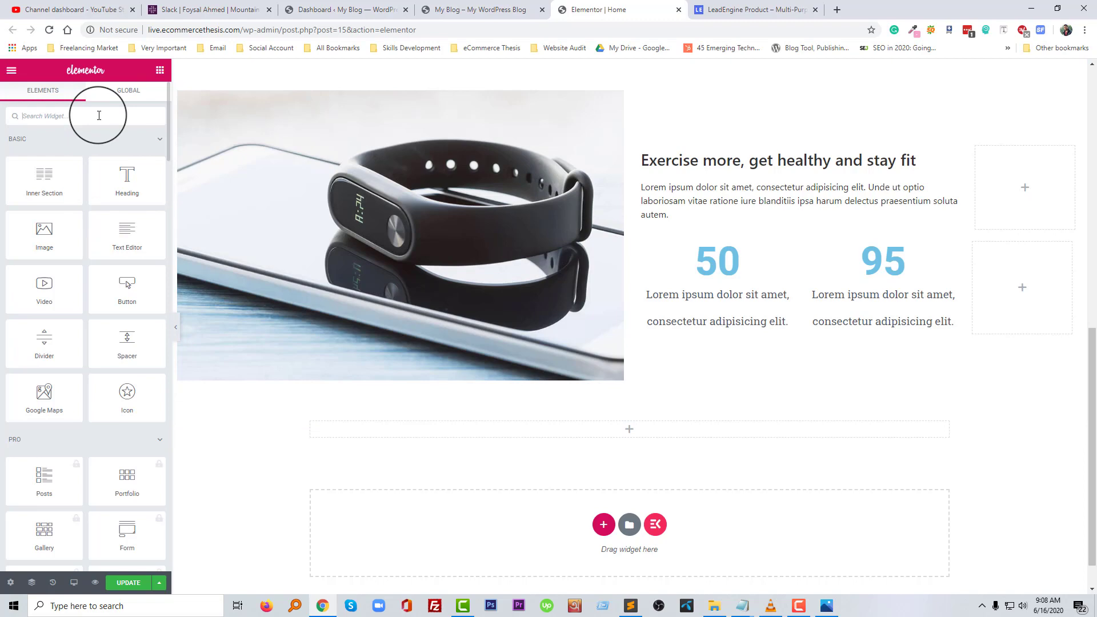
pyautogui.write('head')
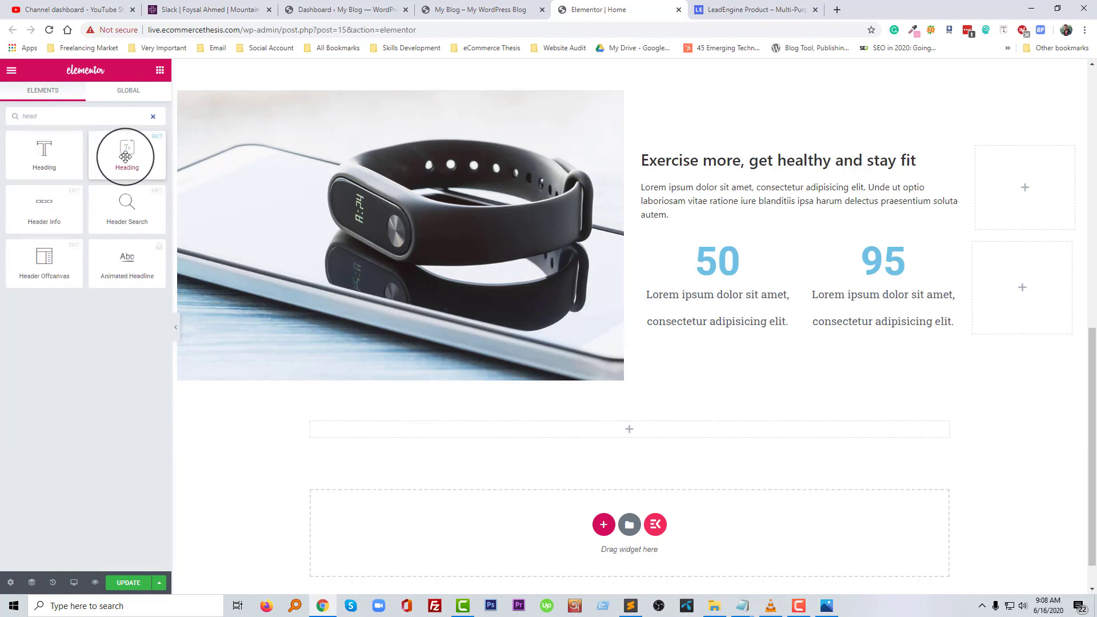
pyautogui.moveTo(115, 147); pyautogui.dragTo(612, 435)
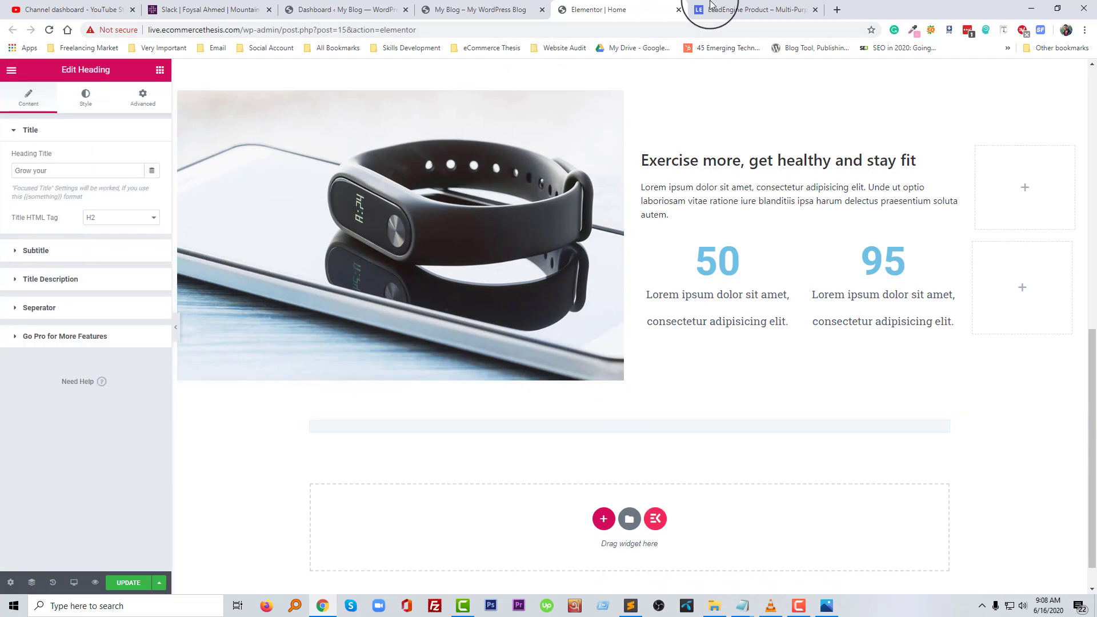
# Copy the "Customization services" title from the LeadEngine page and use it as the new heading's title.
pyautogui.click(726, 7)
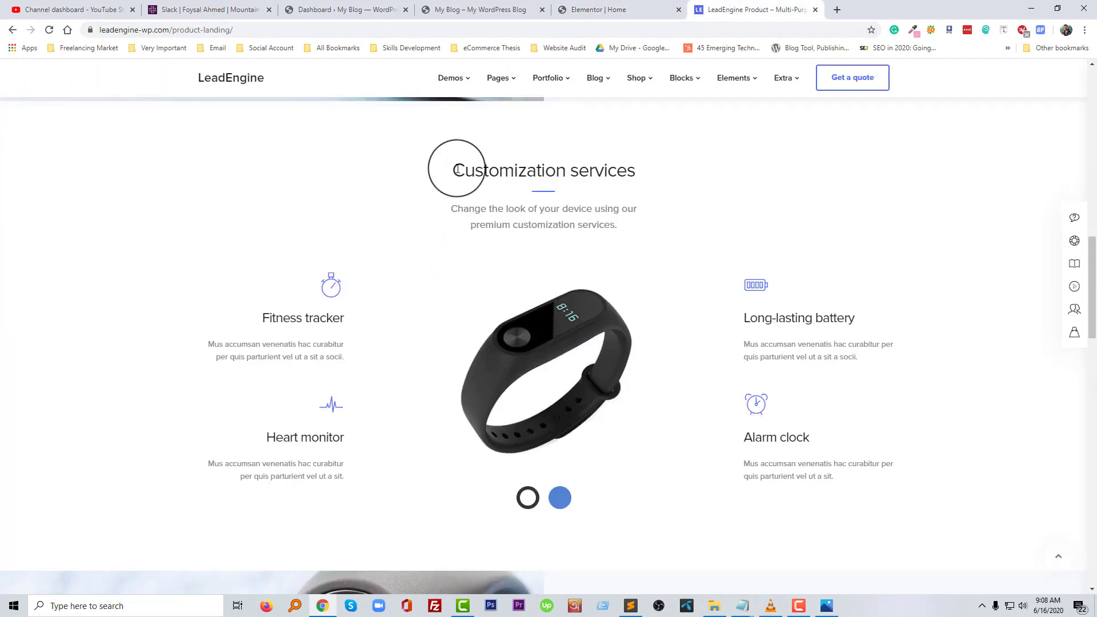
pyautogui.tripleClick(583, 164)
pyautogui.hotkey('ctrl', 'c')
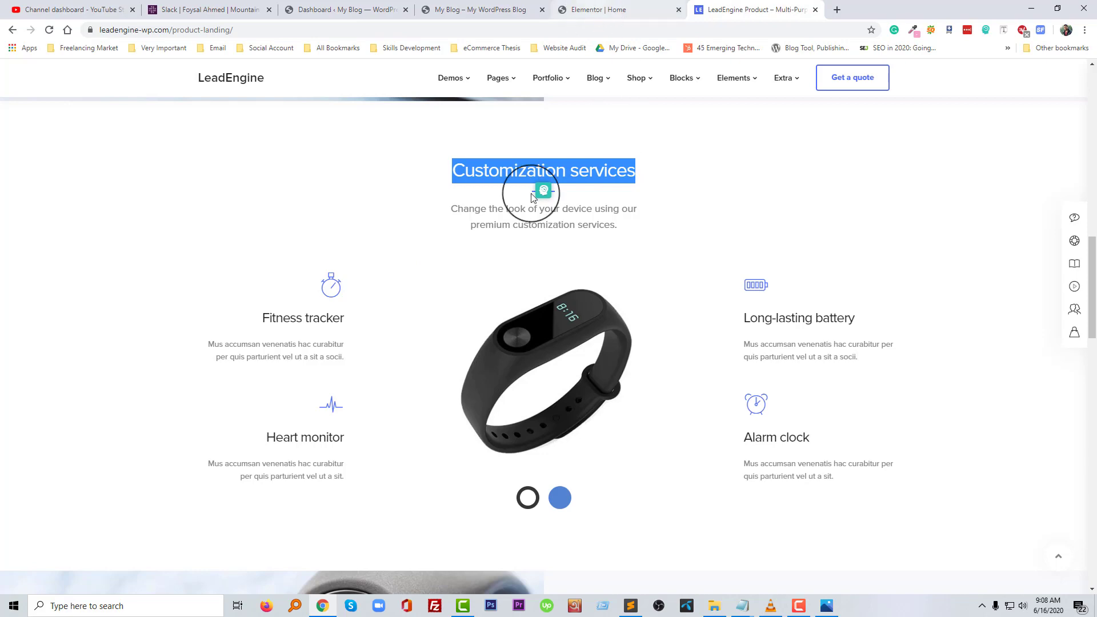
pyautogui.hotkey('ctrl', 'shift', 'Tab')
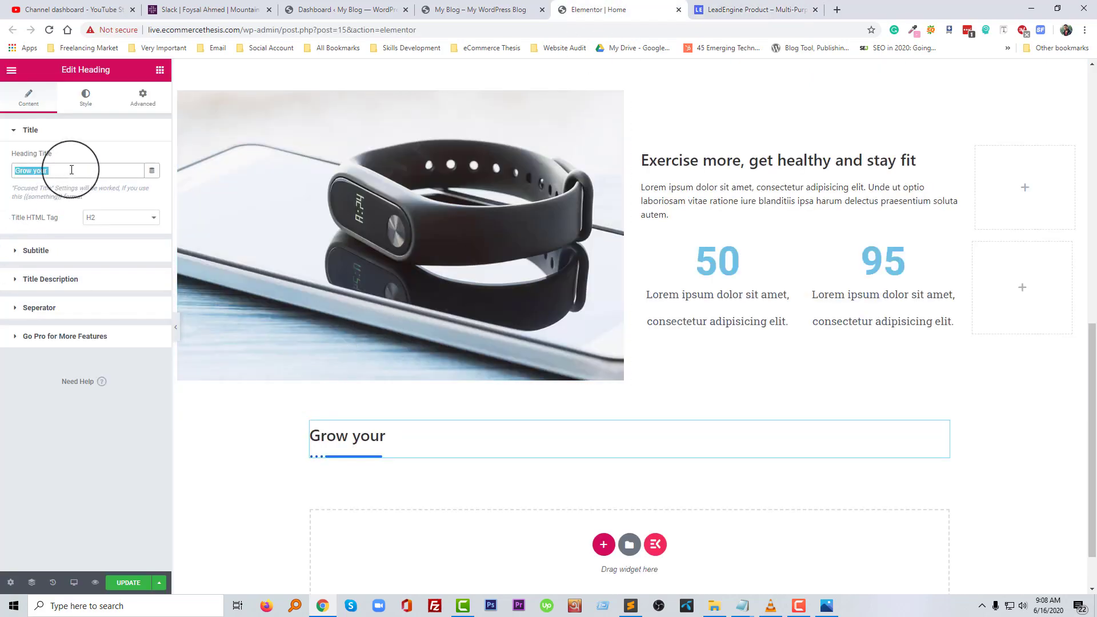
pyautogui.hotkey('ctrl', 'v')
# Copy the description under "Customization services" from the LeadEngine page, enable the Elementor heading's subtitle and paste the text as its content.
pyautogui.click(709, 9)
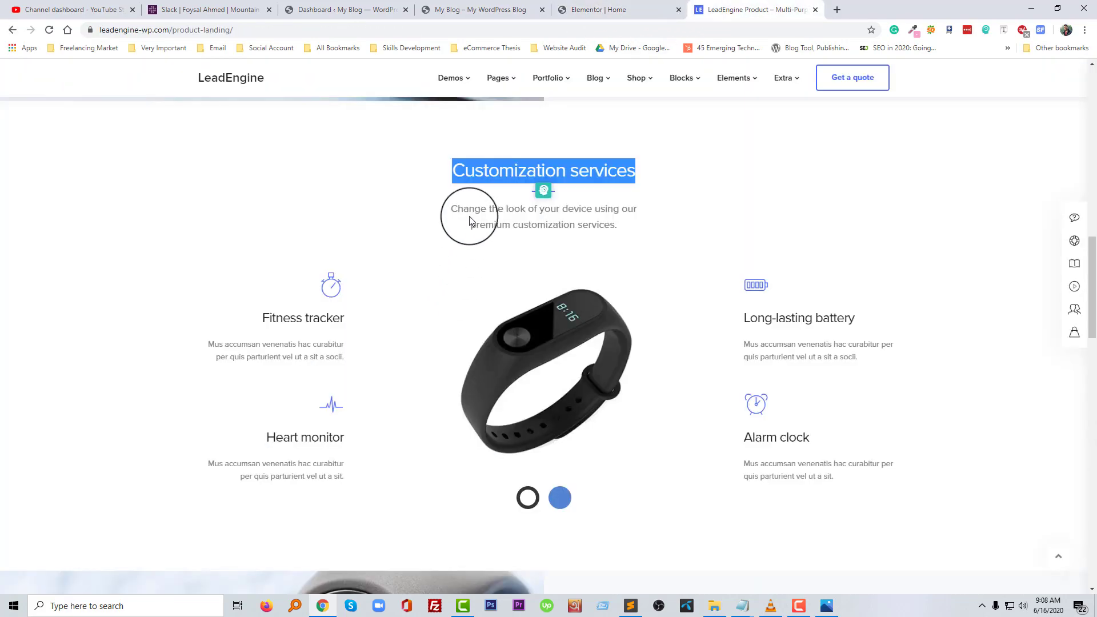
pyautogui.moveTo(451, 208); pyautogui.dragTo(631, 233)
pyautogui.hotkey('ctrl', 'c')
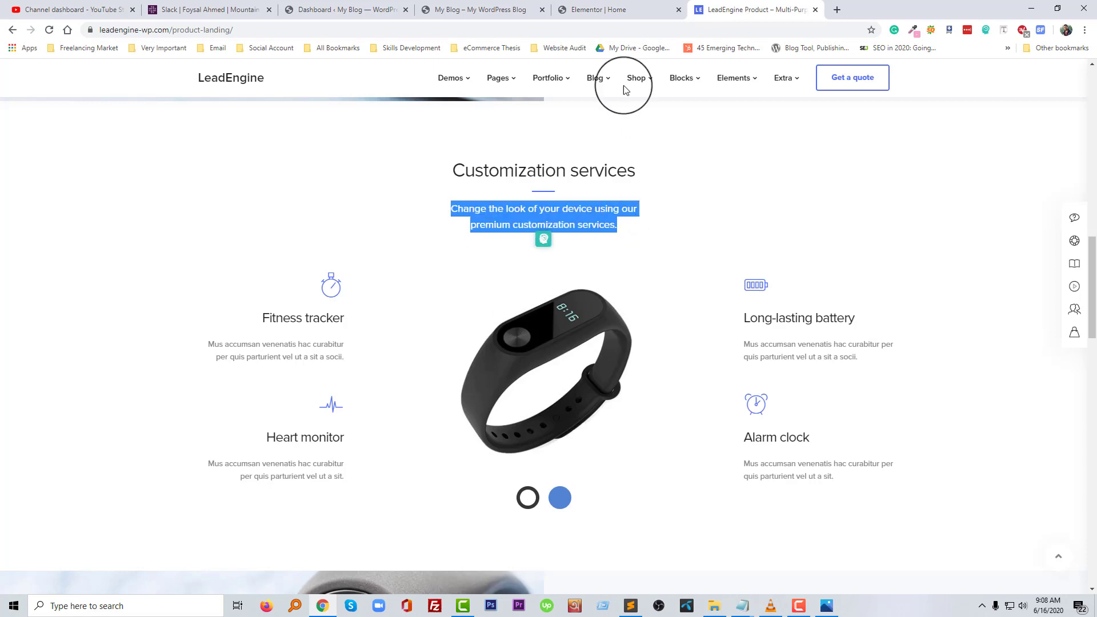
pyautogui.click(620, 9)
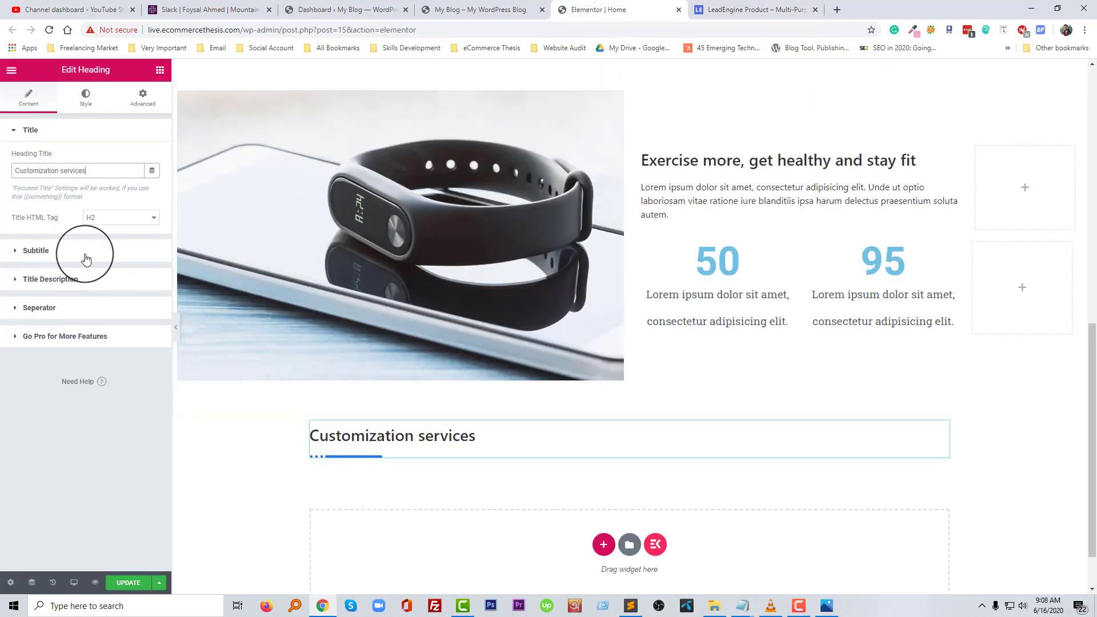
pyautogui.click(86, 254)
pyautogui.click(144, 184)
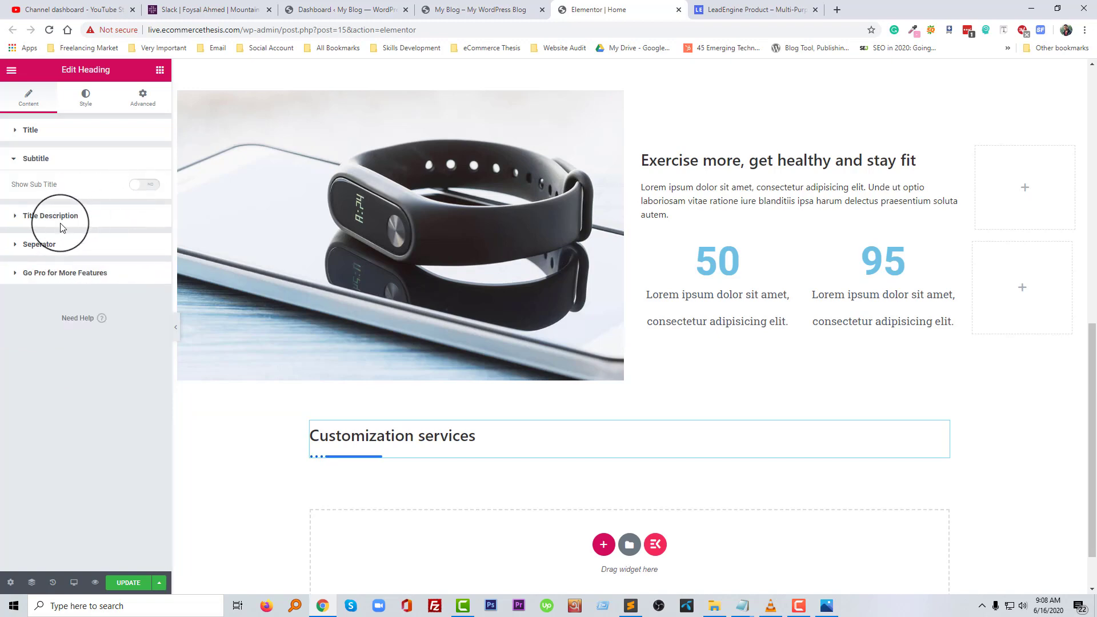
pyautogui.hotkey('ctrl', 'v')
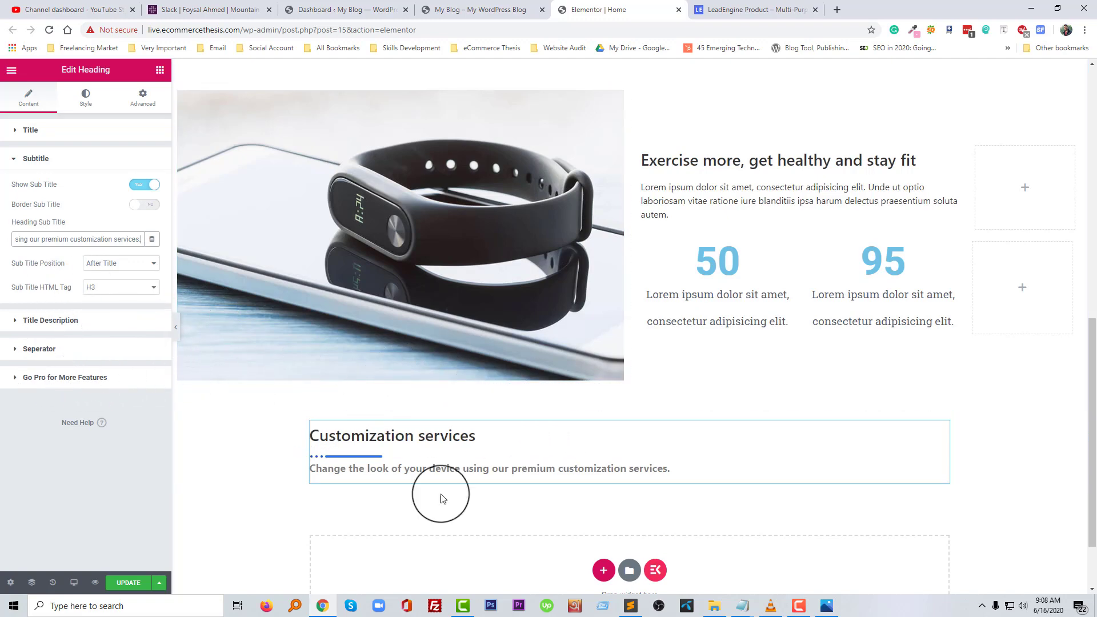
# Compare with the line under the LeadEngine title and set the heading's separator style to Solid.
pyautogui.click(737, 10)
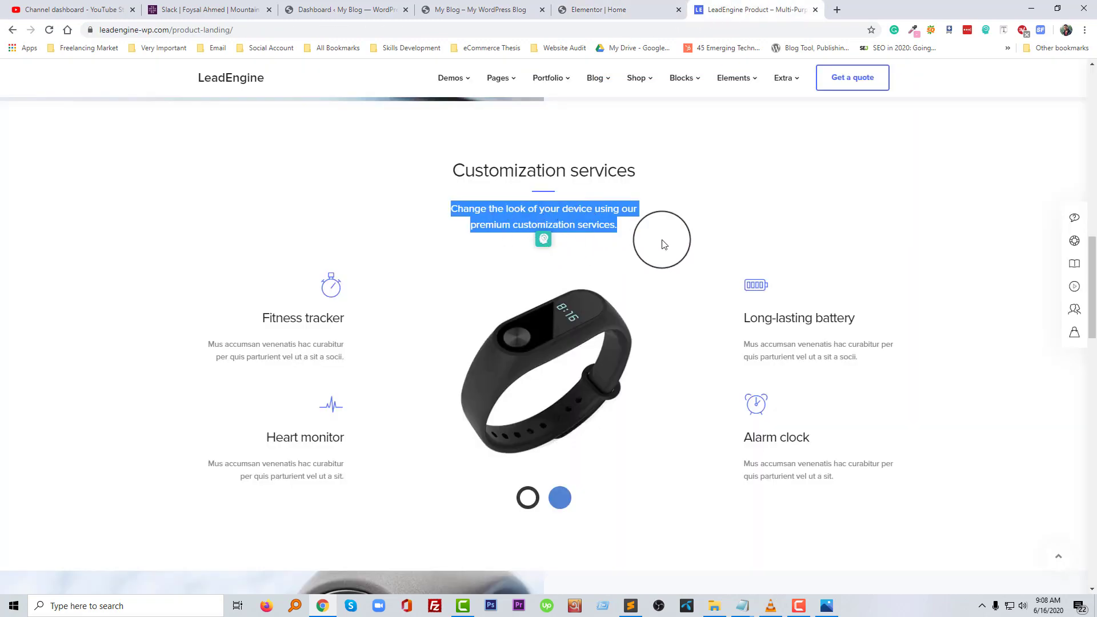
pyautogui.click(543, 206)
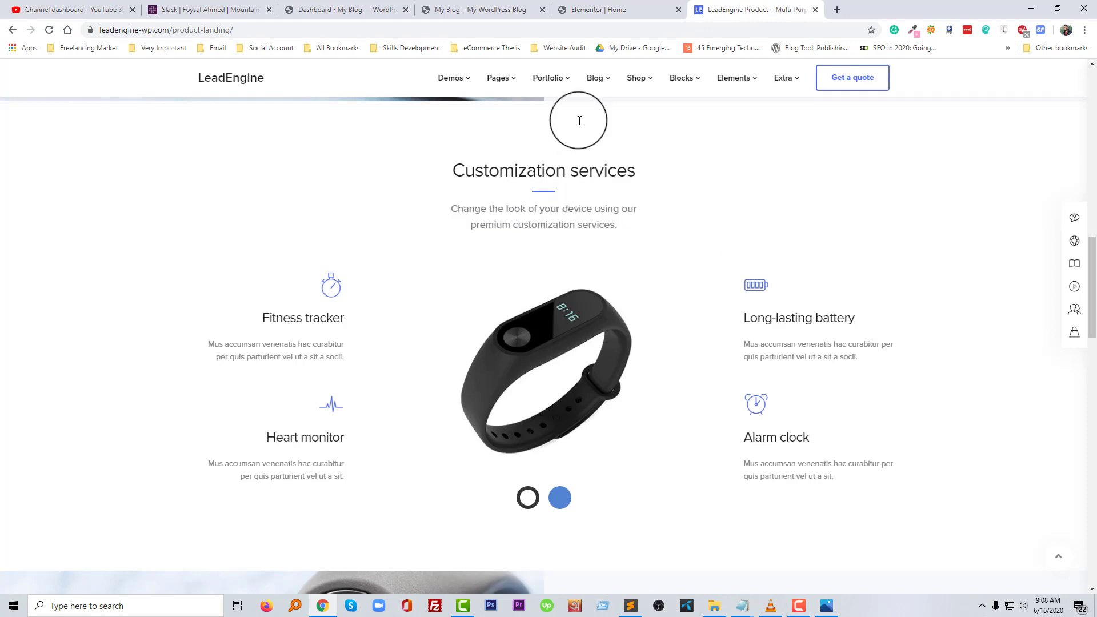
pyautogui.click(631, 9)
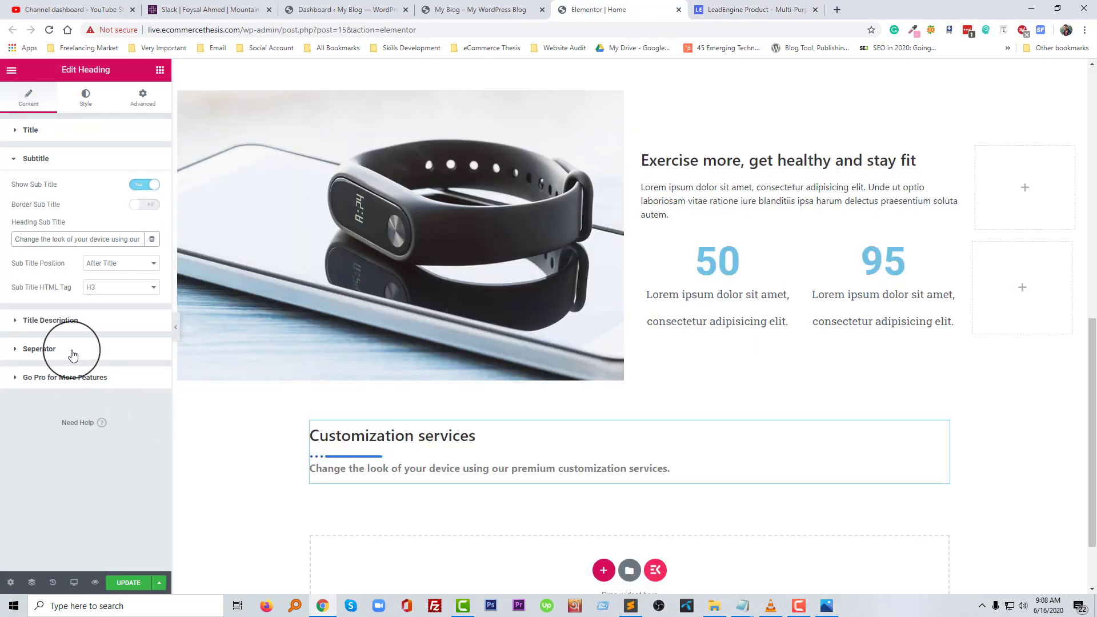
pyautogui.click(73, 355)
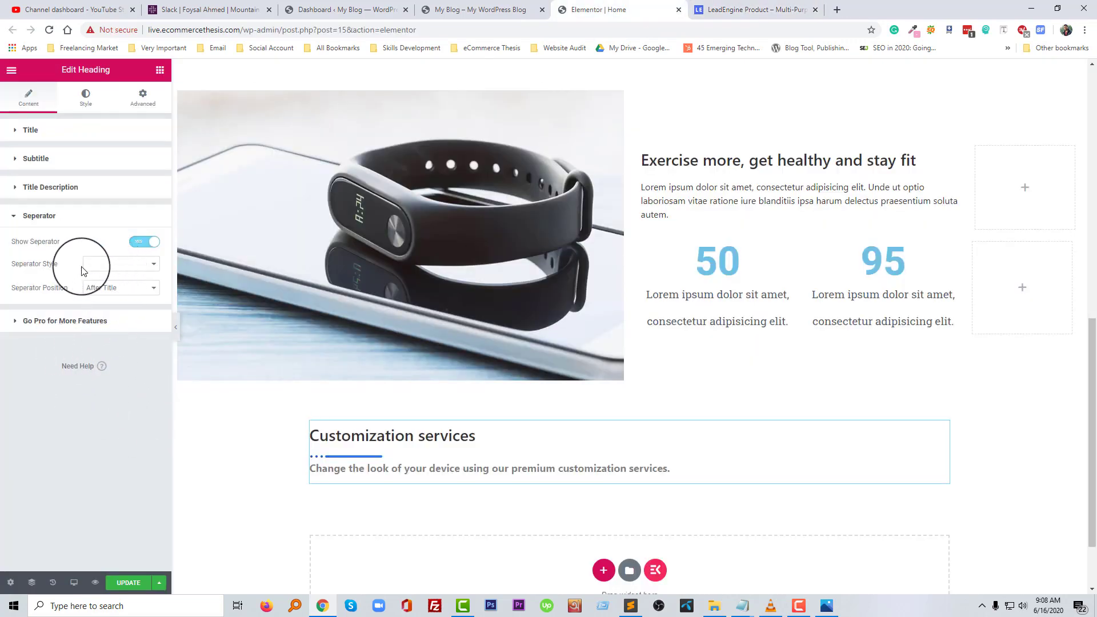
pyautogui.click(137, 270)
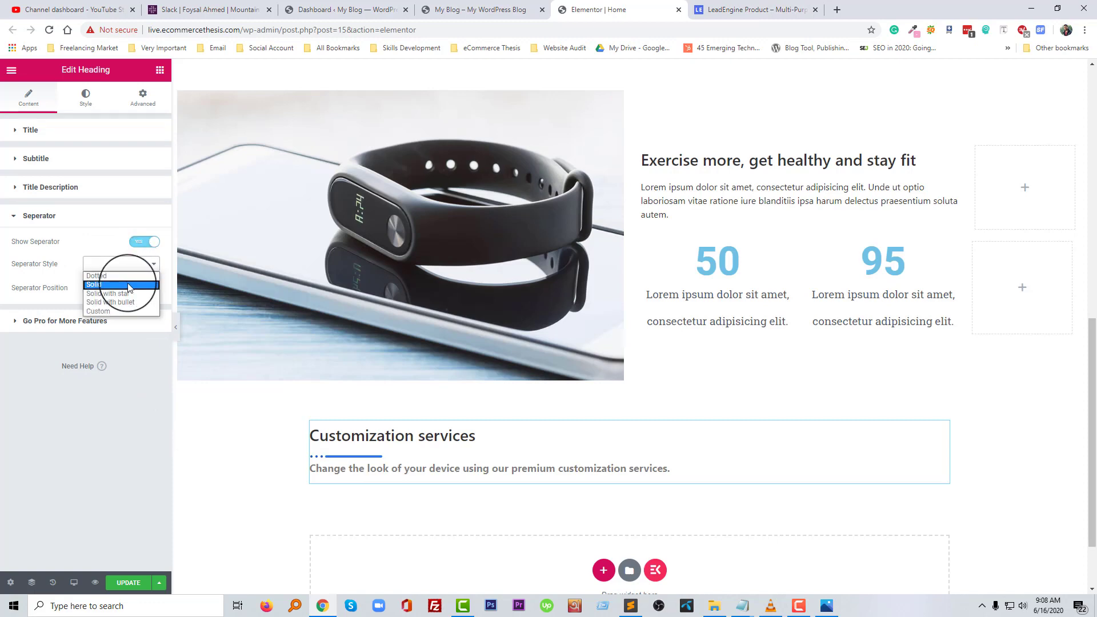
pyautogui.click(129, 285)
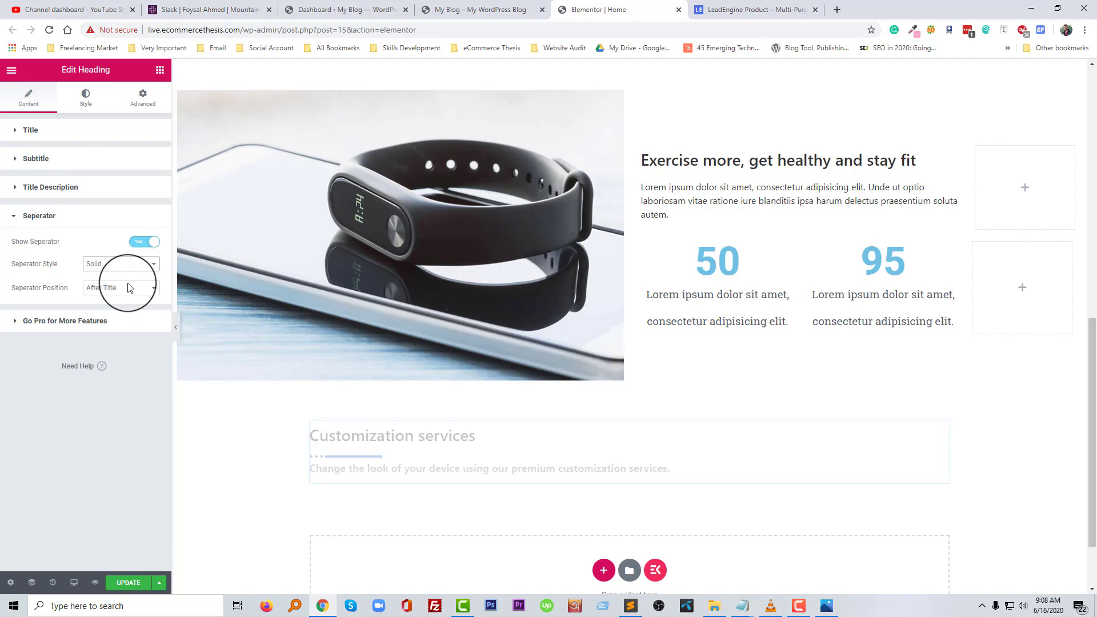
# Try the Solid with bullet and Dotted separator styles on the heading, then return to Solid.
pyautogui.click(121, 264)
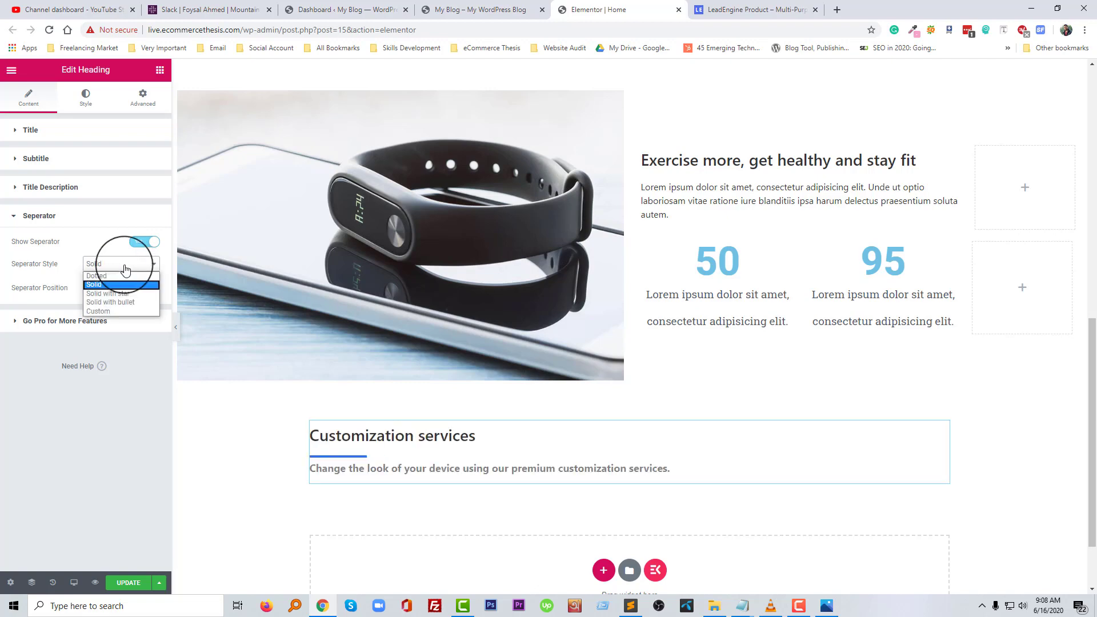
pyautogui.click(128, 302)
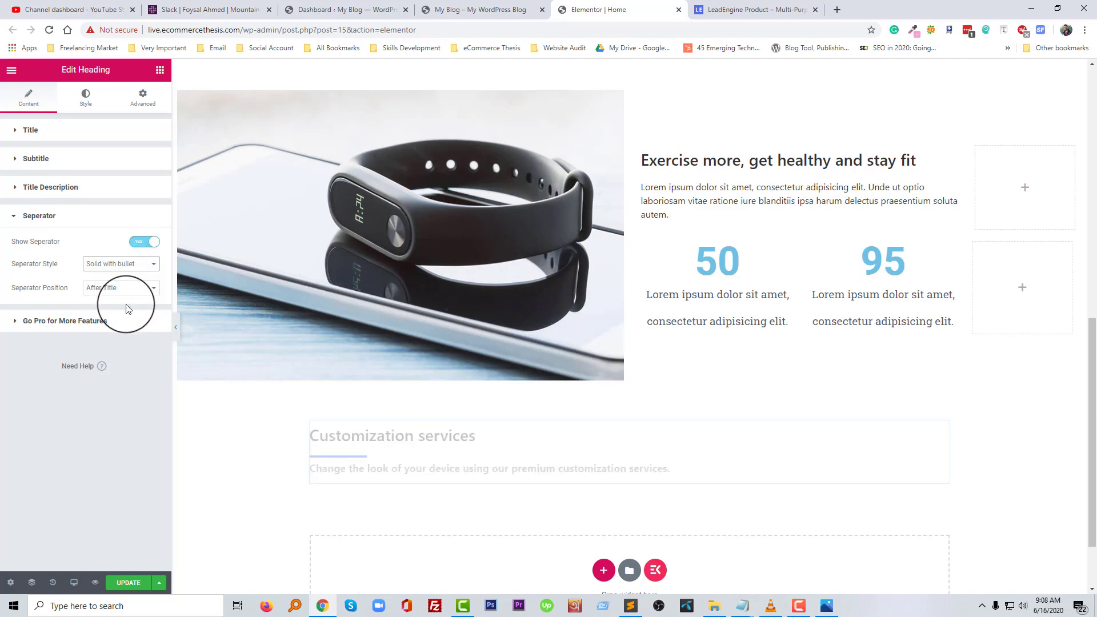
pyautogui.click(140, 269)
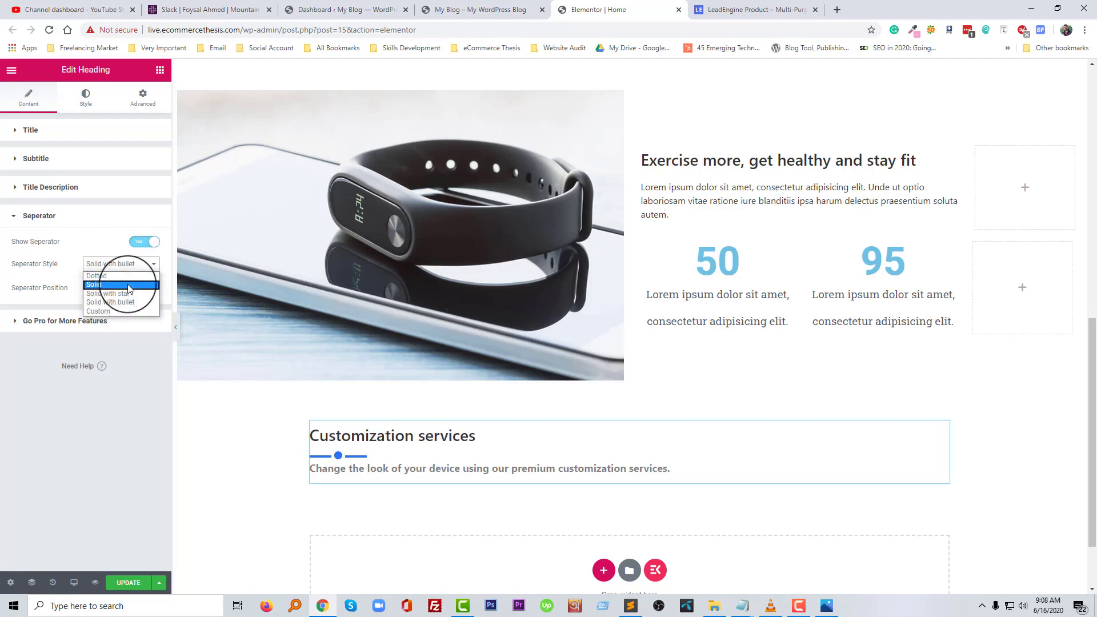
pyautogui.click(132, 277)
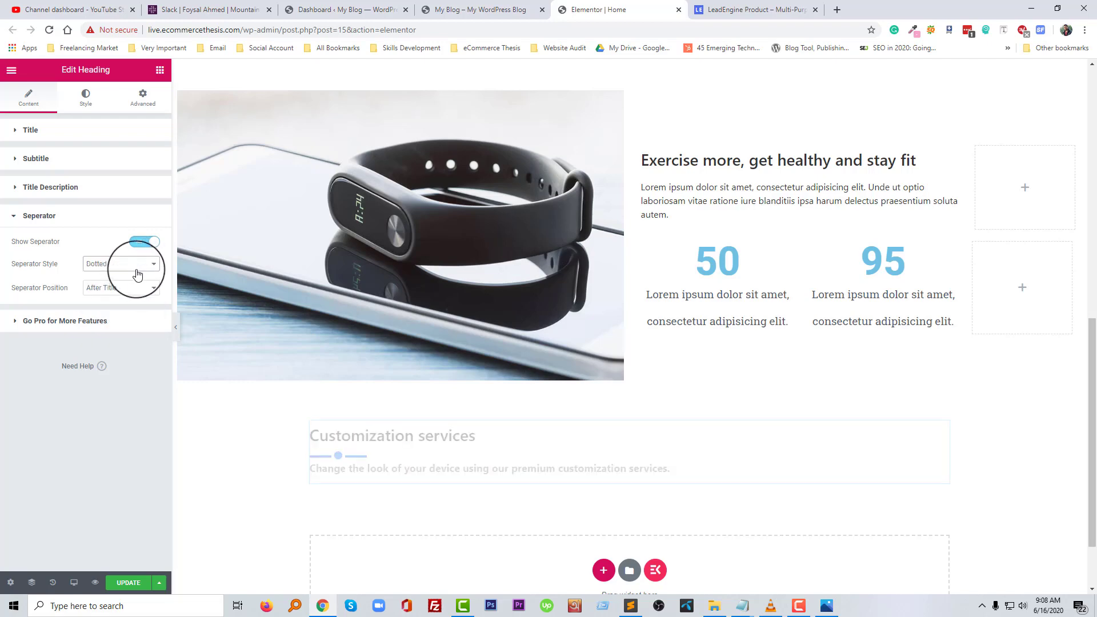
pyautogui.click(140, 269)
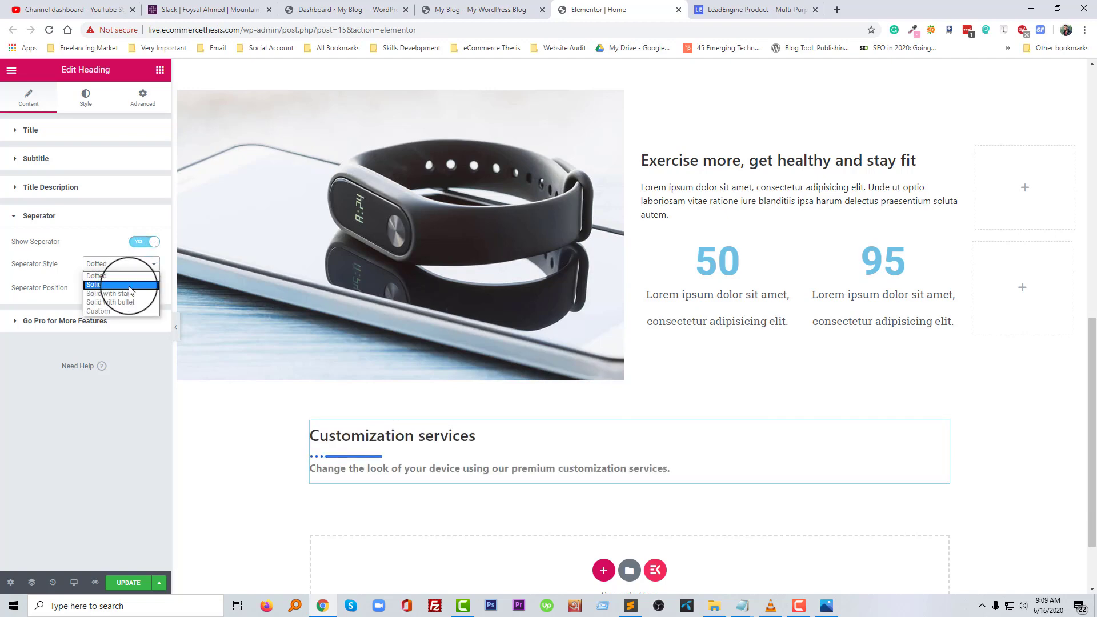
pyautogui.click(131, 285)
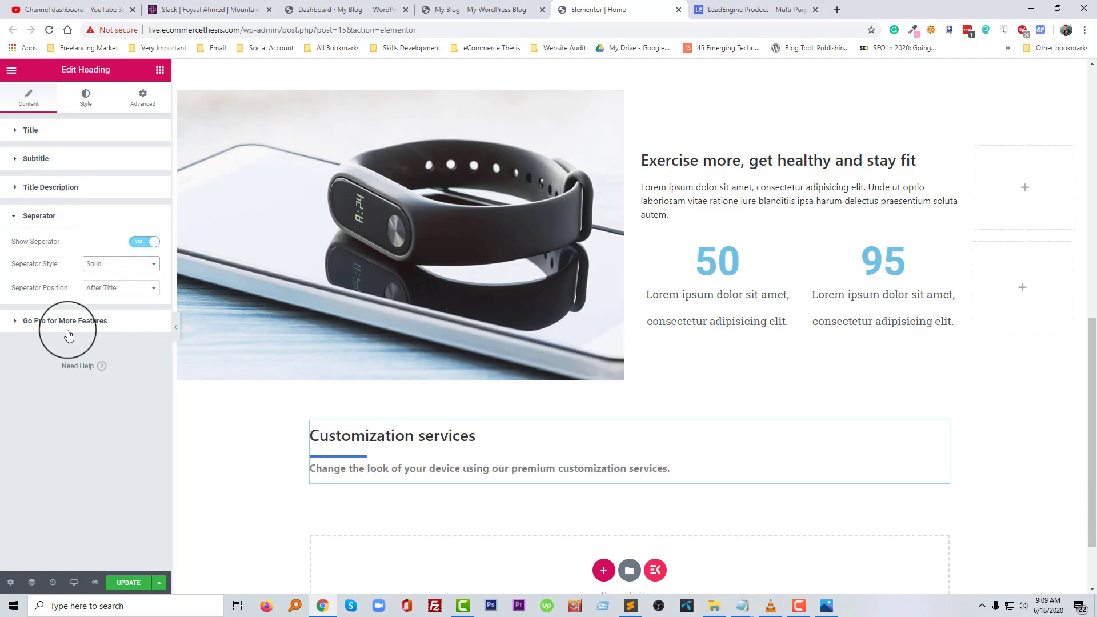
# Center-align the "Customization services" heading with its separator and subtitle.
pyautogui.click(86, 100)
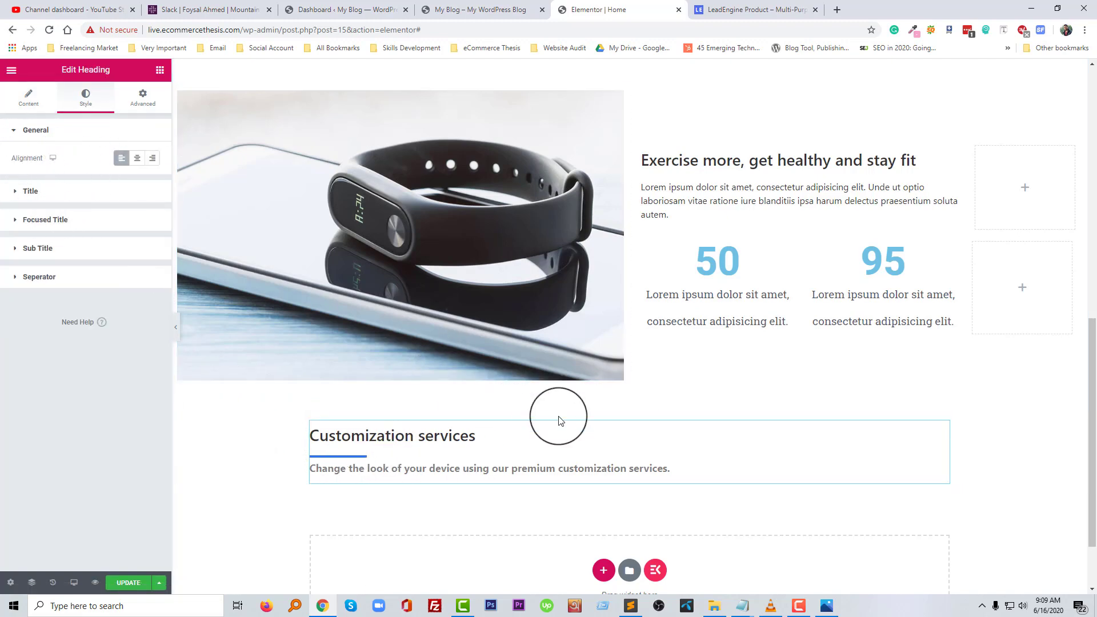
pyautogui.click(137, 160)
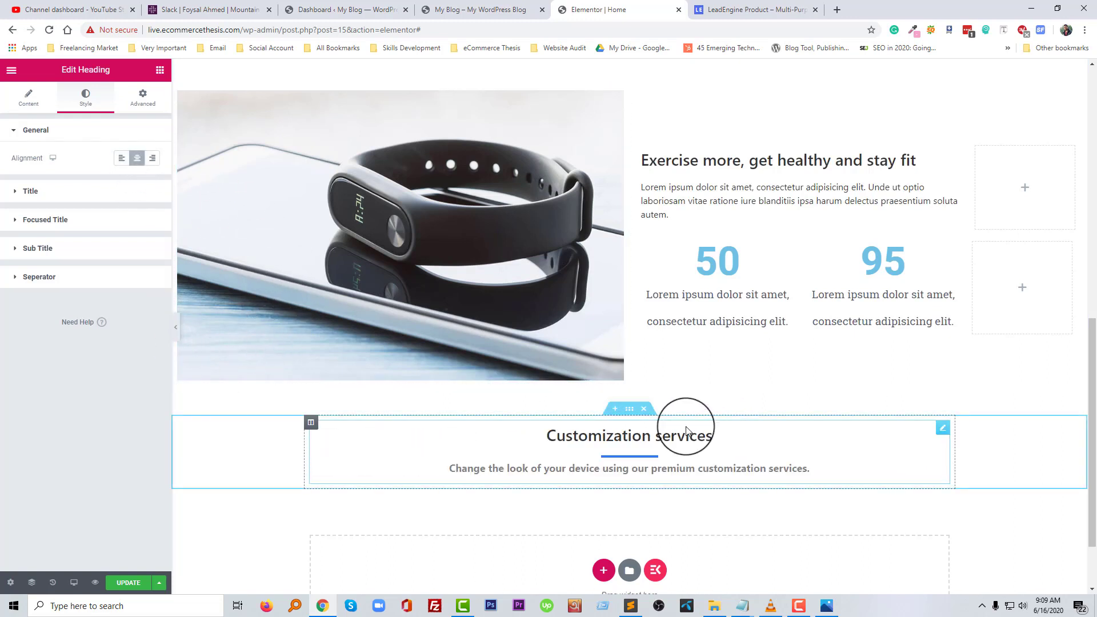
pyautogui.scroll(-2, 653, 439)
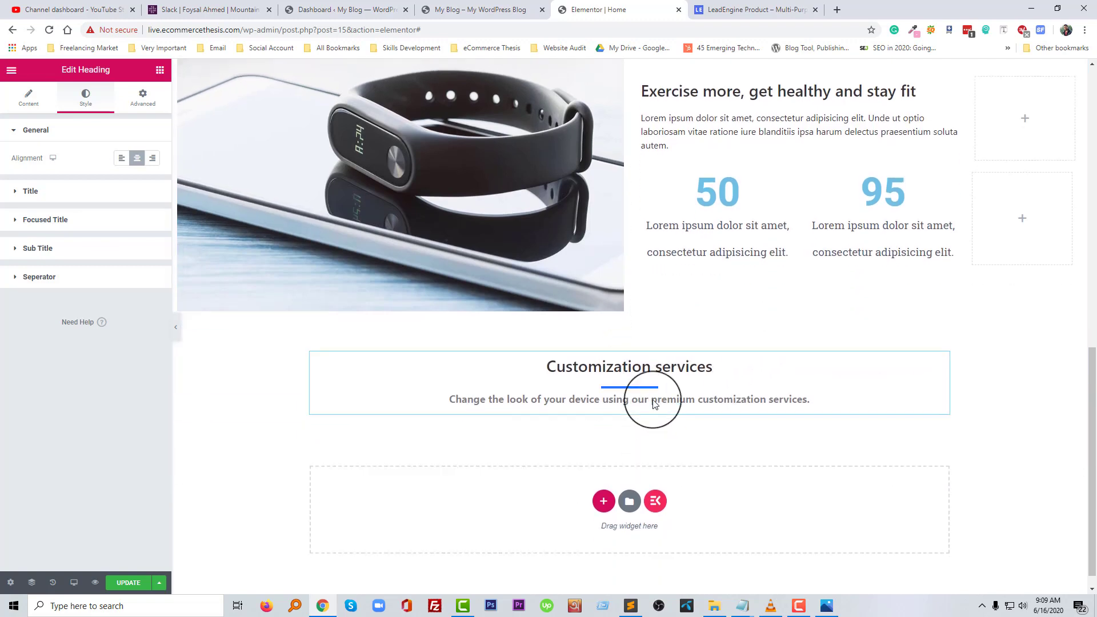
# Examine the "Customization services" section's feature layout and the surrounding sections on the LeadEngine page.
pyautogui.click(742, 9)
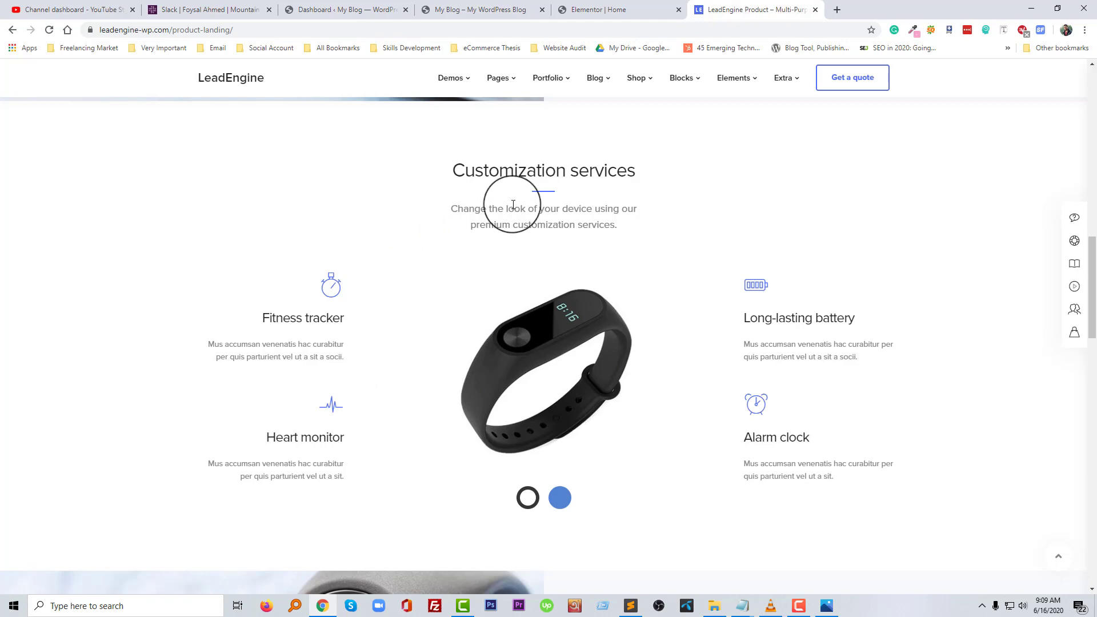
pyautogui.scroll(-10, 481, 328)
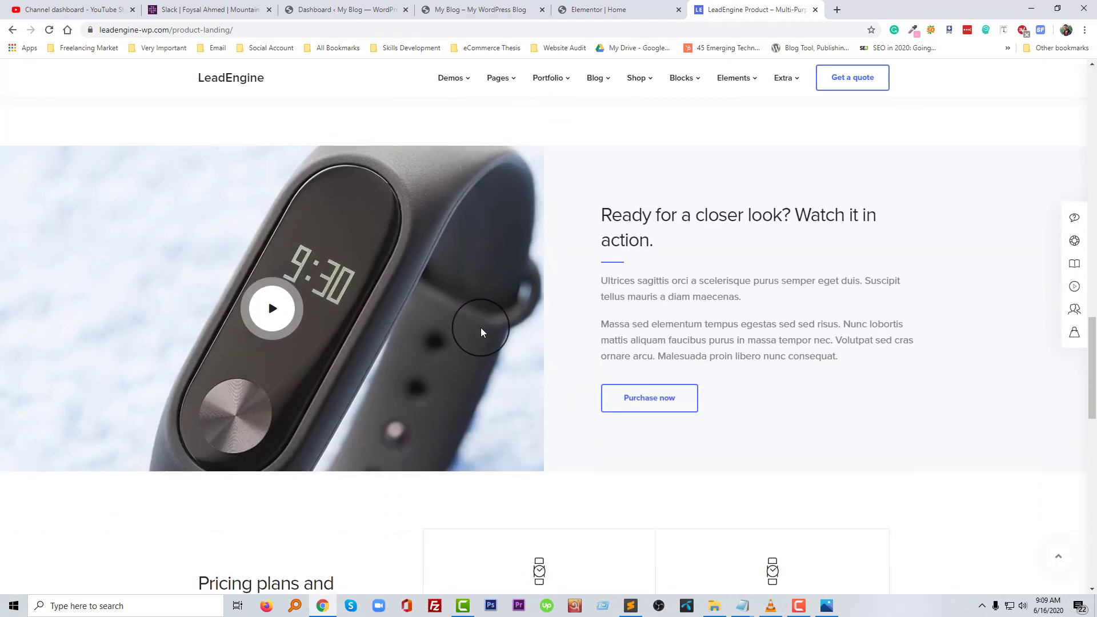
pyautogui.scroll(-3, 481, 328)
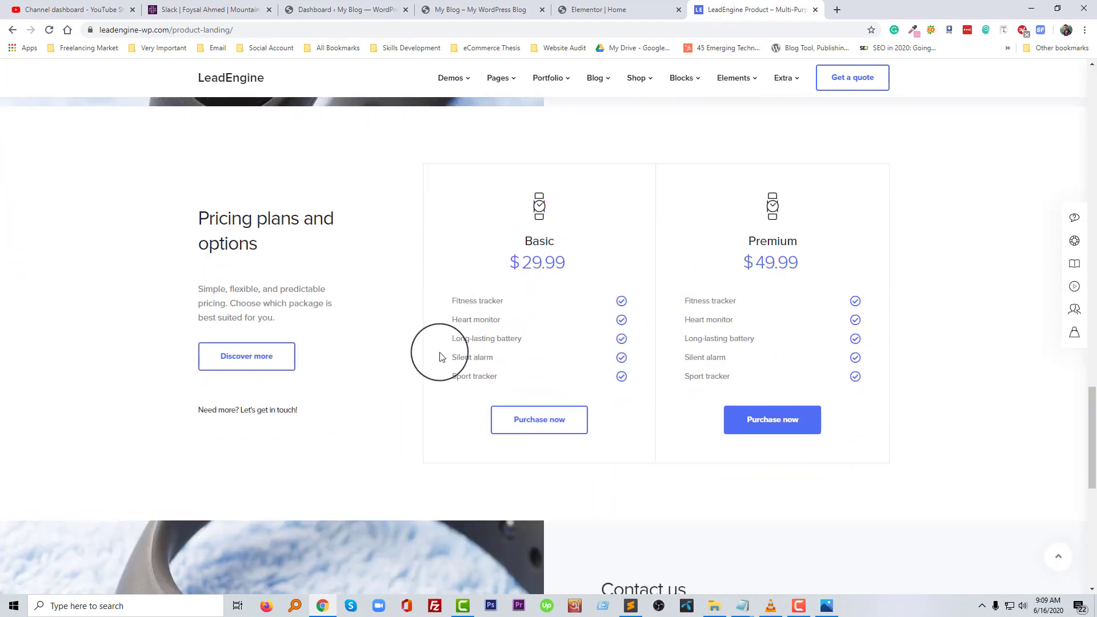
pyautogui.scroll(-5, 488, 359)
pyautogui.scroll(-3, 487, 358)
pyautogui.scroll(15, 489, 359)
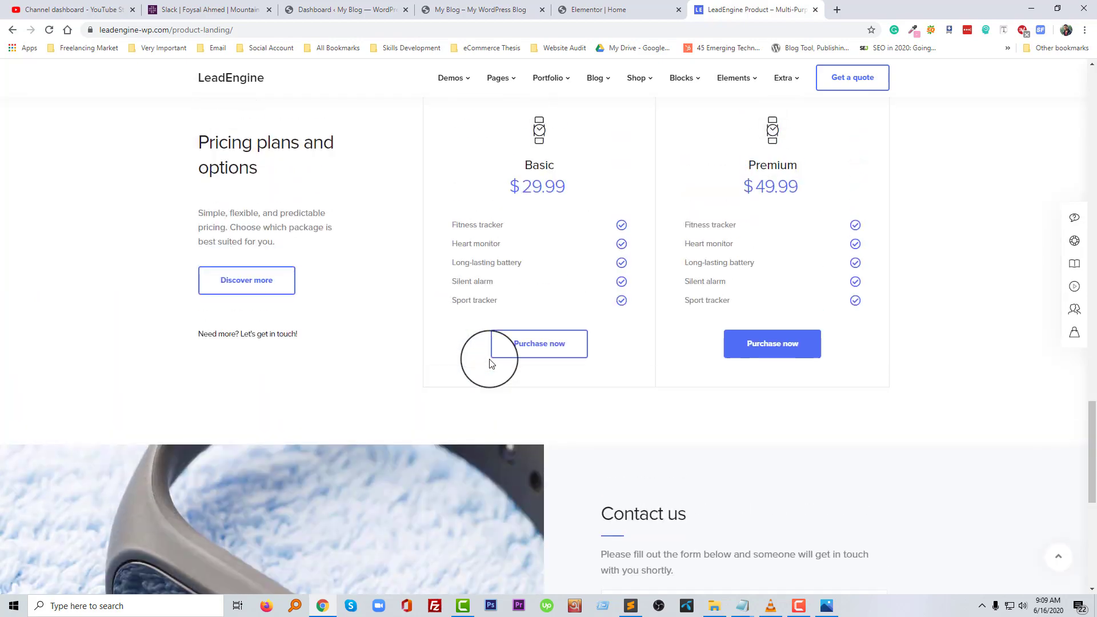
pyautogui.scroll(15, 489, 359)
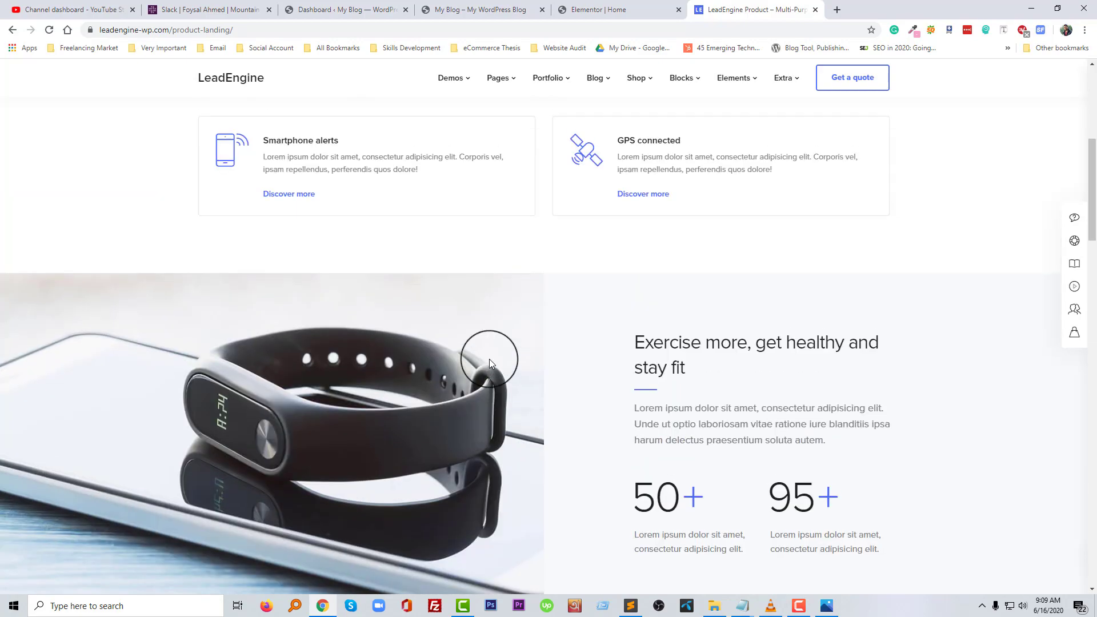
pyautogui.scroll(-10, 489, 359)
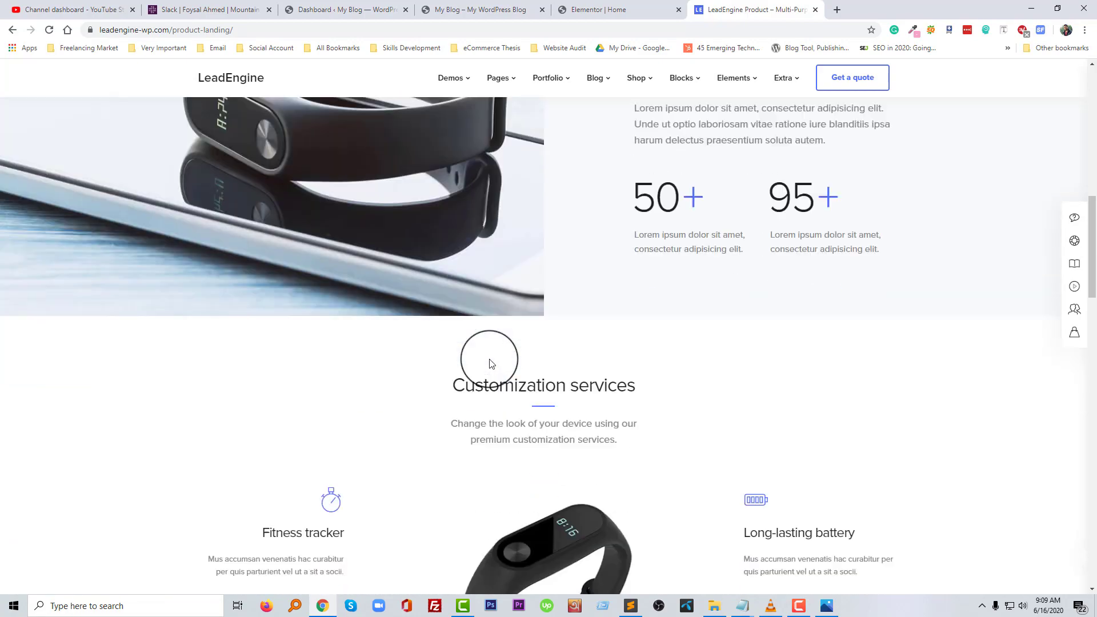
pyautogui.scroll(-3, 490, 360)
pyautogui.scroll(1, 490, 360)
pyautogui.scroll(-1, 489, 360)
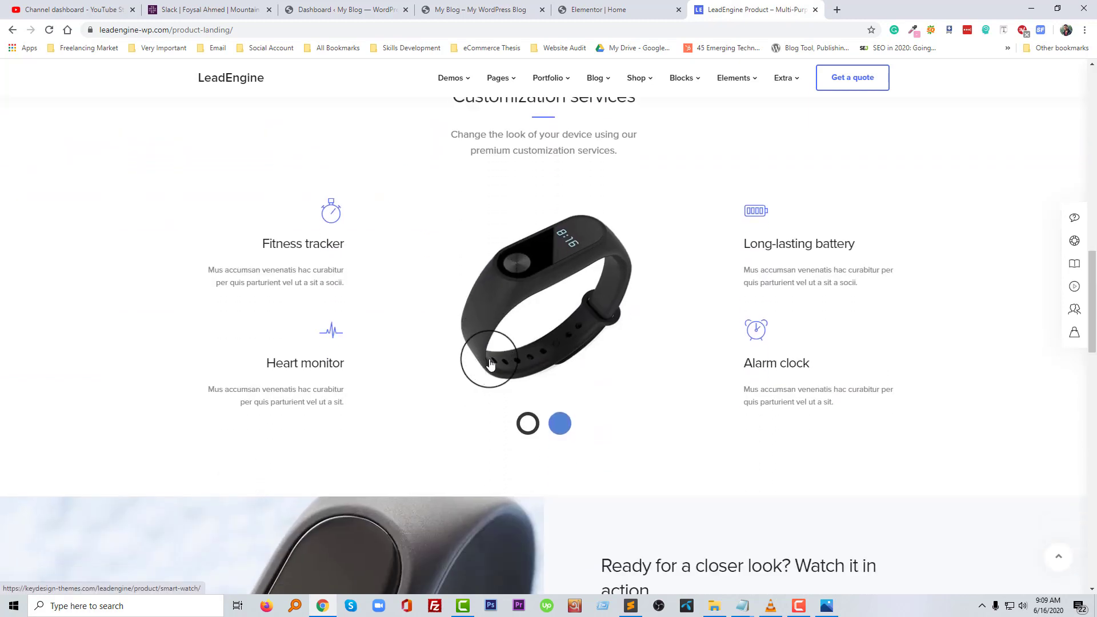
pyautogui.scroll(1, 490, 364)
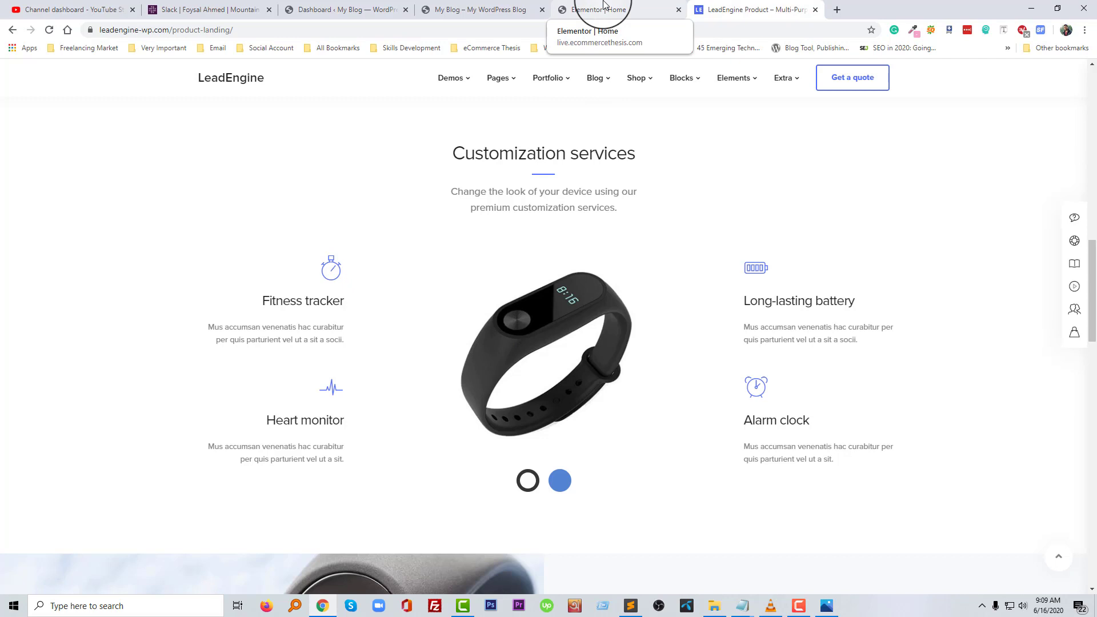
pyautogui.moveTo(649, 228); pyautogui.dragTo(446, 150)
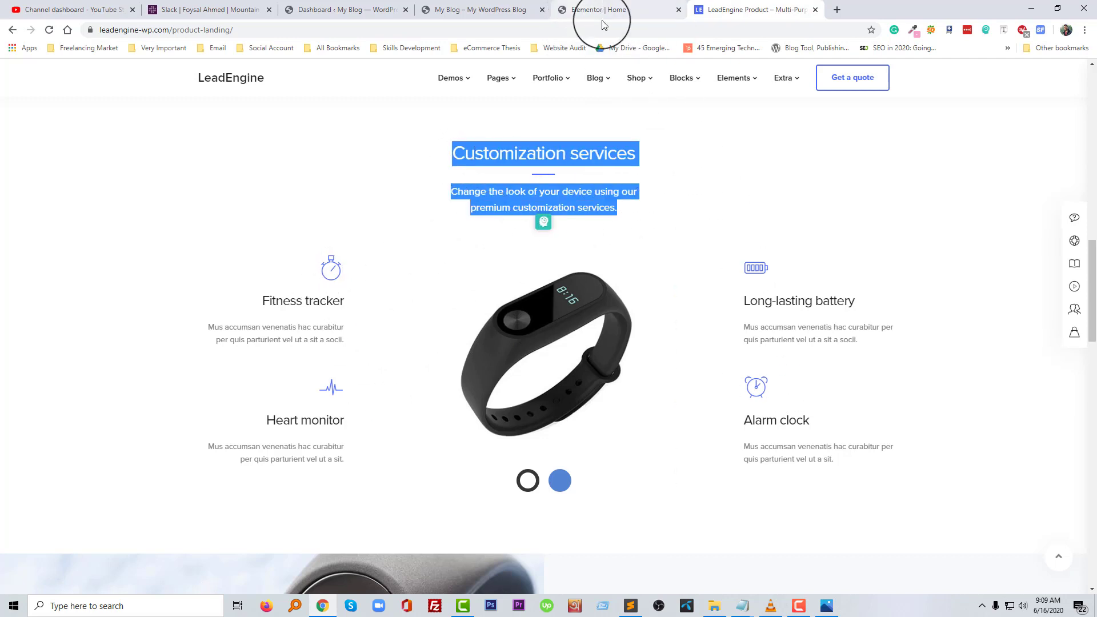
# In the Elementor editor, add a section with three equal columns below the "Customization services" heading.
pyautogui.click(616, 10)
pyautogui.click(604, 483)
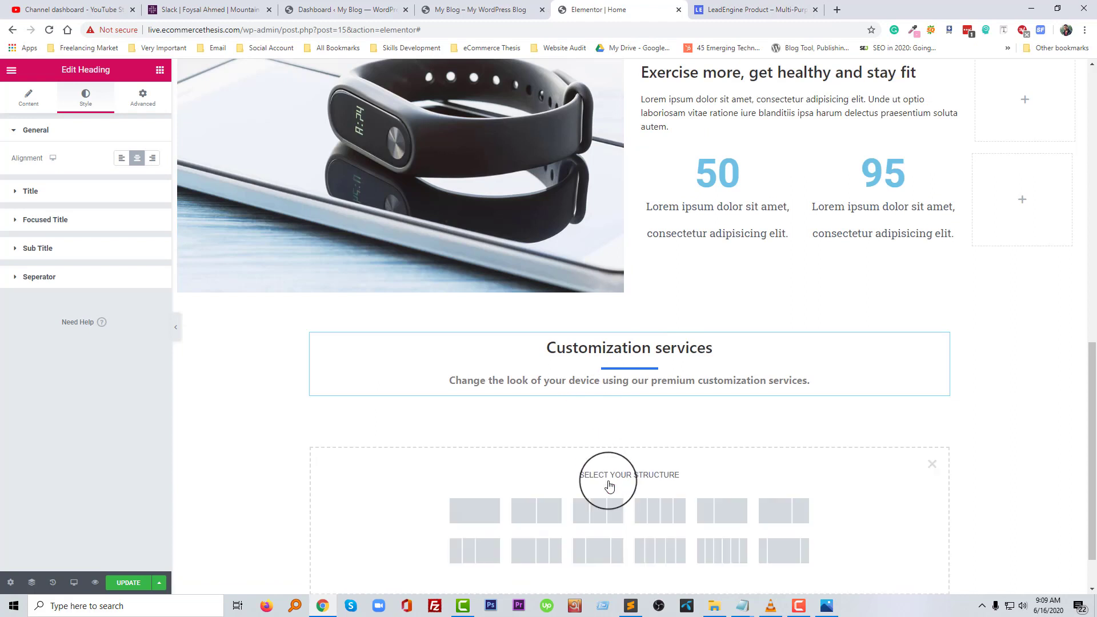
pyautogui.click(595, 511)
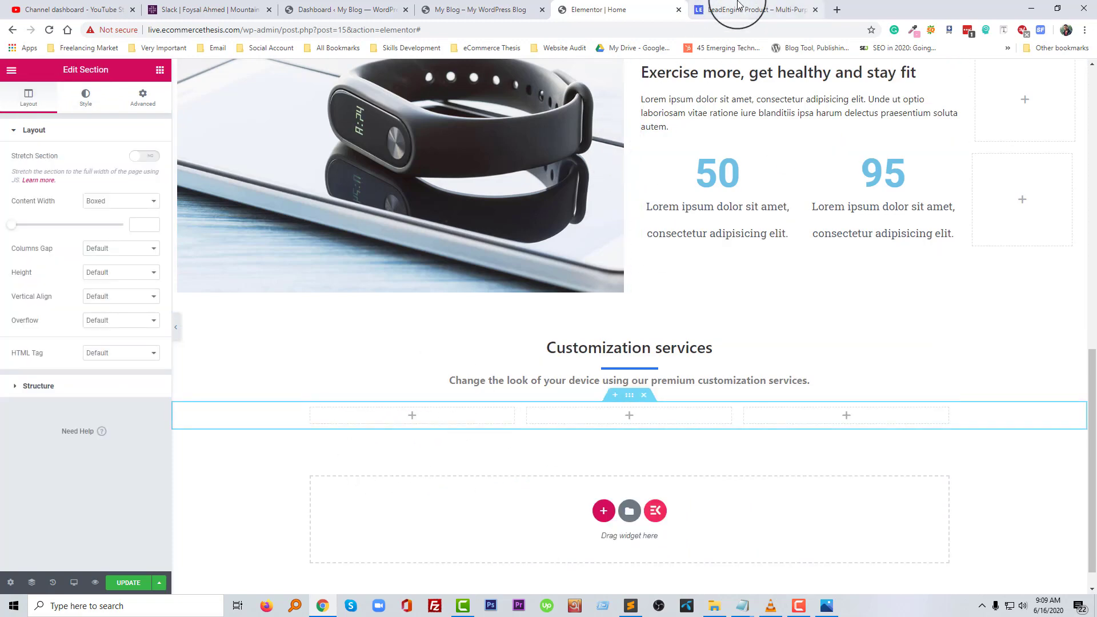
# Check the feature layout on the LeadEngine page and add an Icon Box widget to the first column in the Elementor editor.
pyautogui.click(754, 8)
pyautogui.moveTo(369, 263); pyautogui.dragTo(355, 346)
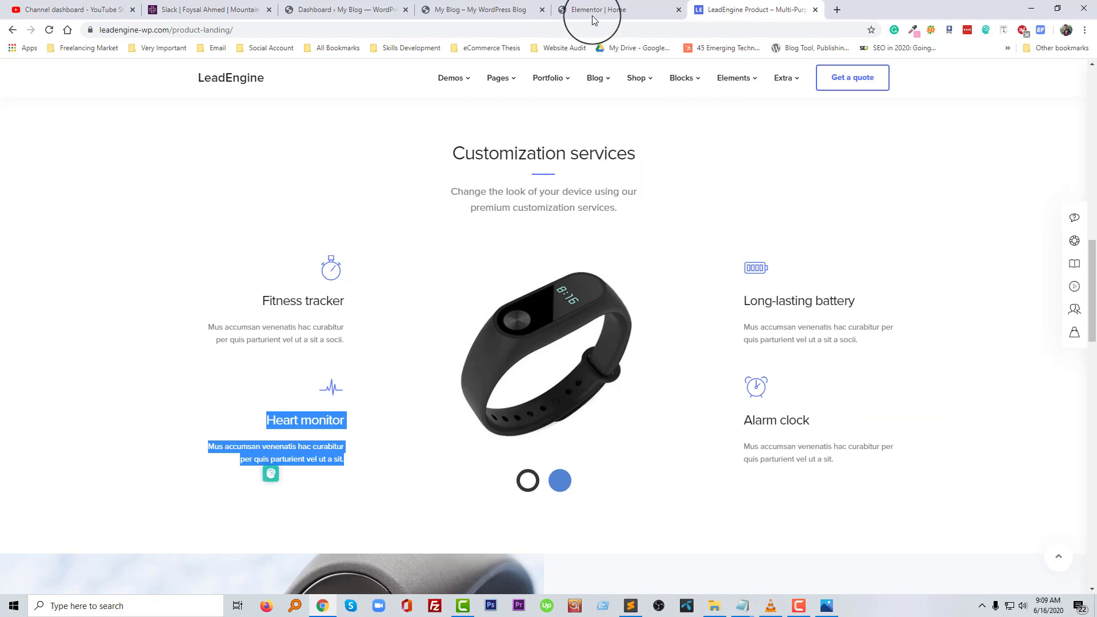
pyautogui.click(598, 9)
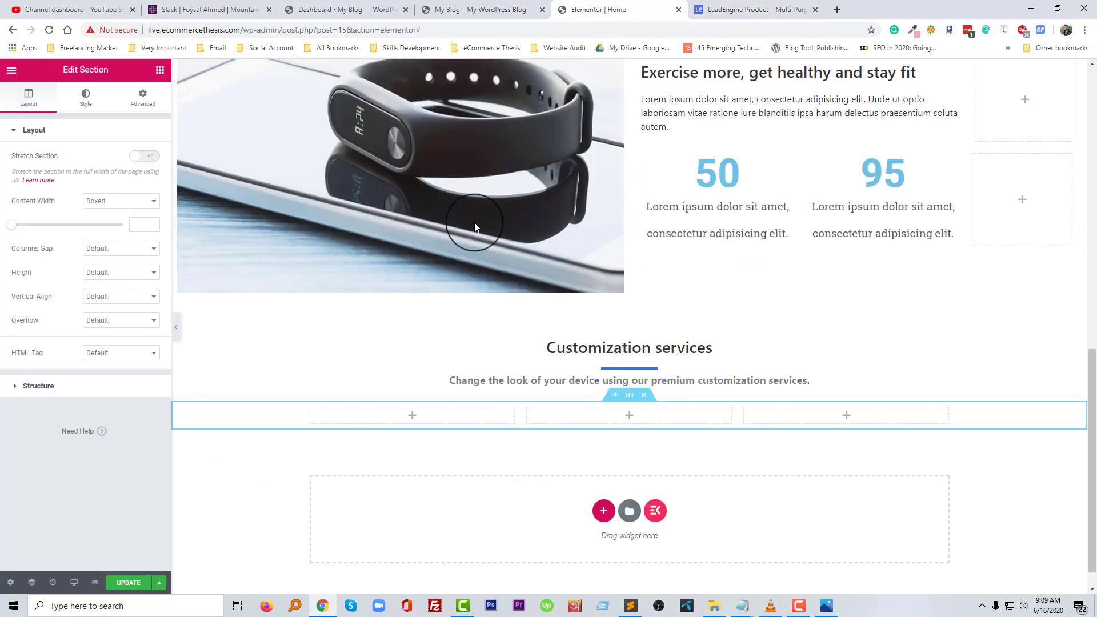
pyautogui.click(411, 417)
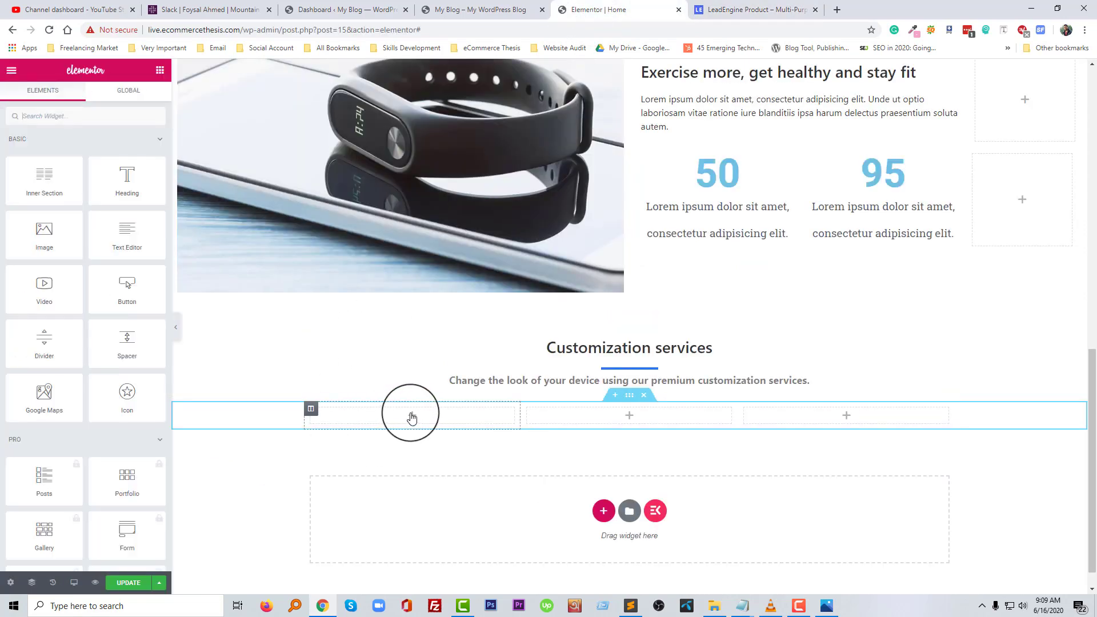
pyautogui.click(121, 120)
pyautogui.write('icon')
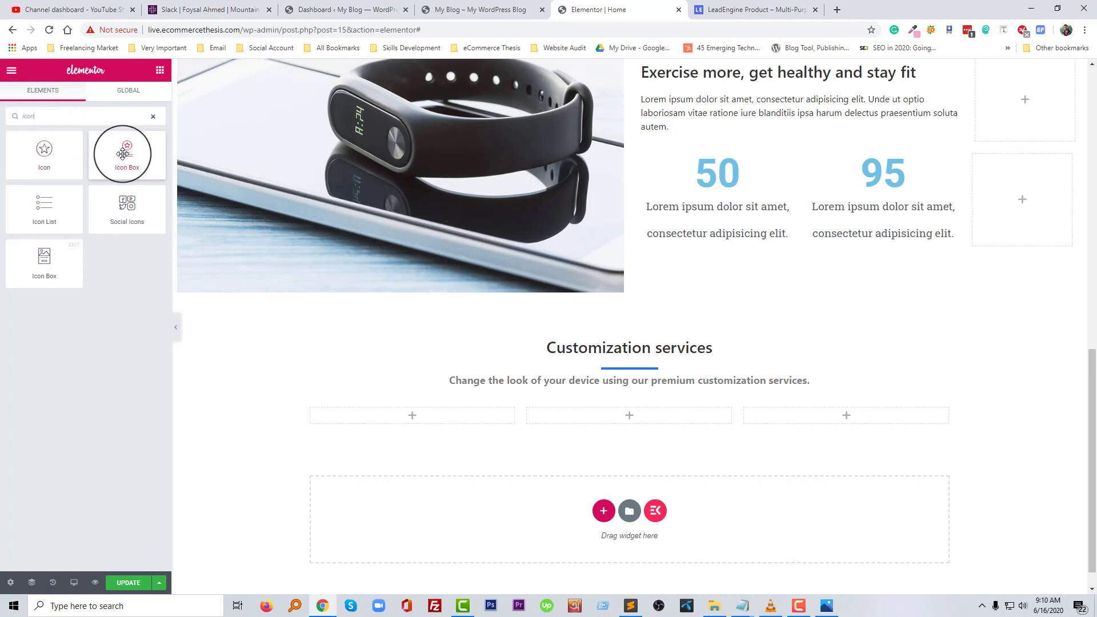
pyautogui.moveTo(123, 151); pyautogui.dragTo(411, 405)
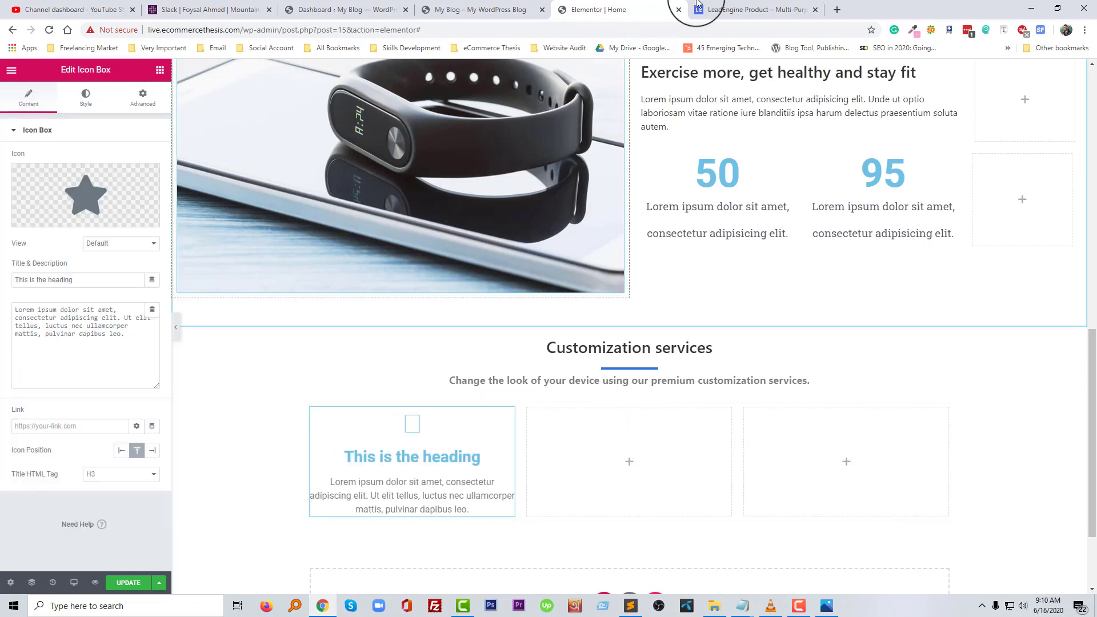
# Replace the icon box title with "Fitness tracker", copied from the LeadEngine page.
pyautogui.click(748, 10)
pyautogui.moveTo(355, 304); pyautogui.dragTo(246, 306)
pyautogui.hotkey('ctrl', 'c')
pyautogui.click(642, 9)
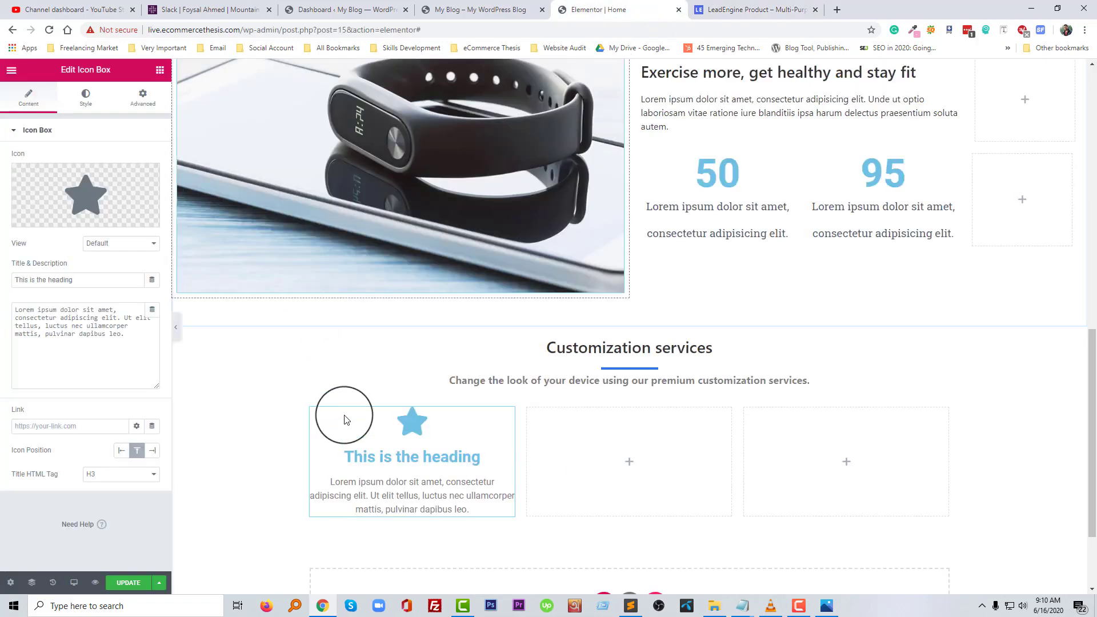
pyautogui.tripleClick(60, 280)
pyautogui.hotkey('ctrl', 'v')
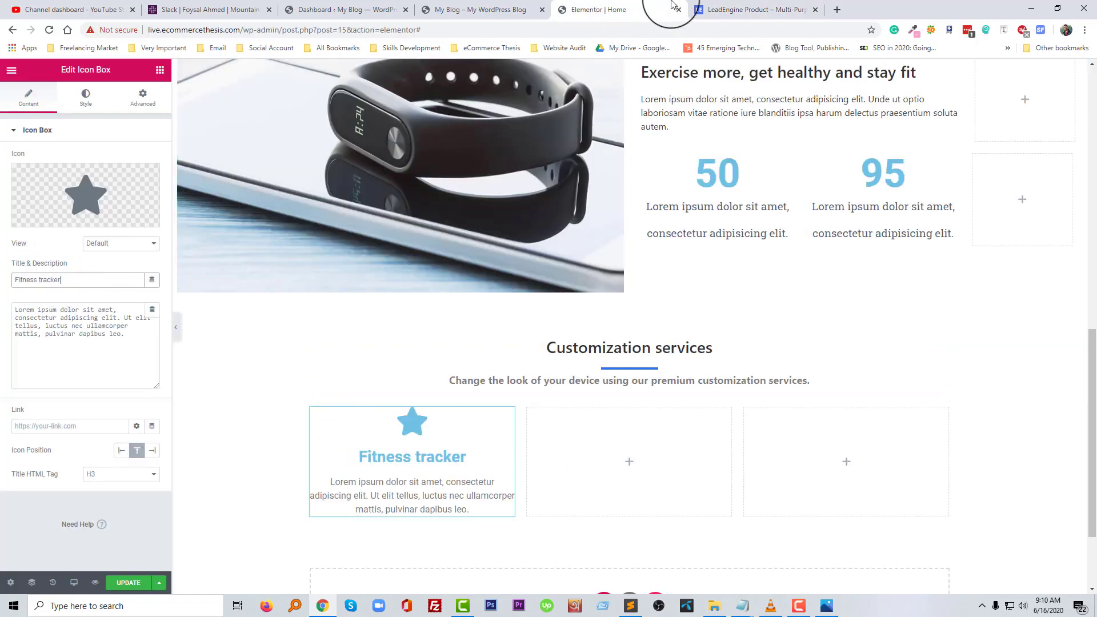
# Replace the icon box description with the text copied from under Fitness tracker on the LeadEngine page.
pyautogui.click(742, 10)
pyautogui.moveTo(345, 341); pyautogui.dragTo(200, 326)
pyautogui.hotkey('ctrl', 'c')
pyautogui.click(587, 8)
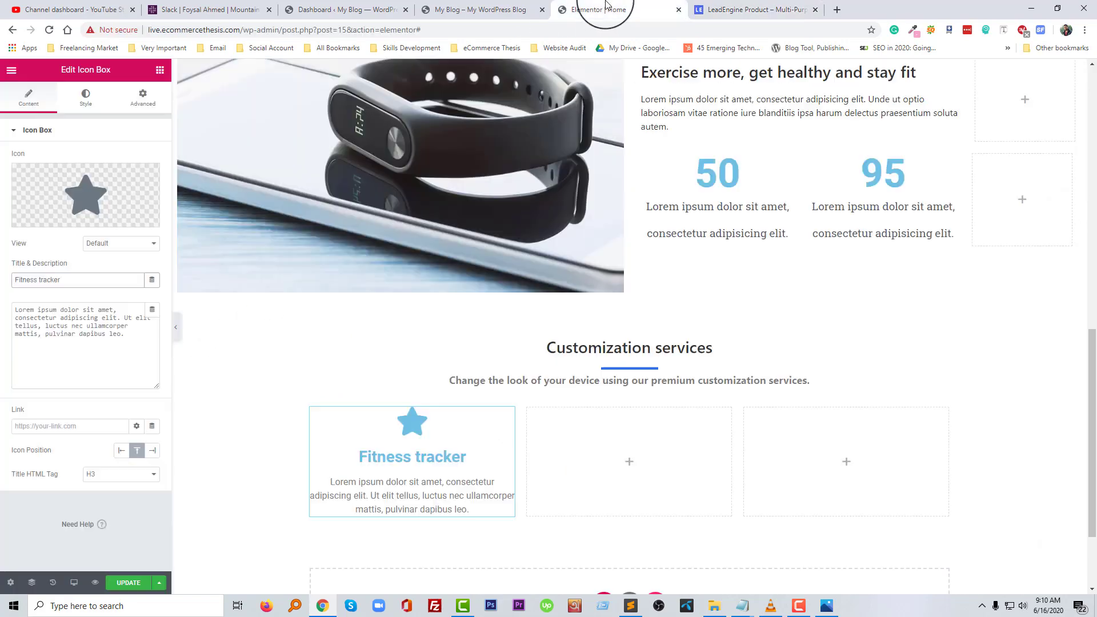
pyautogui.click(122, 352)
pyautogui.hotkey('ctrl', 'a')
pyautogui.hotkey('ctrl', 'v')
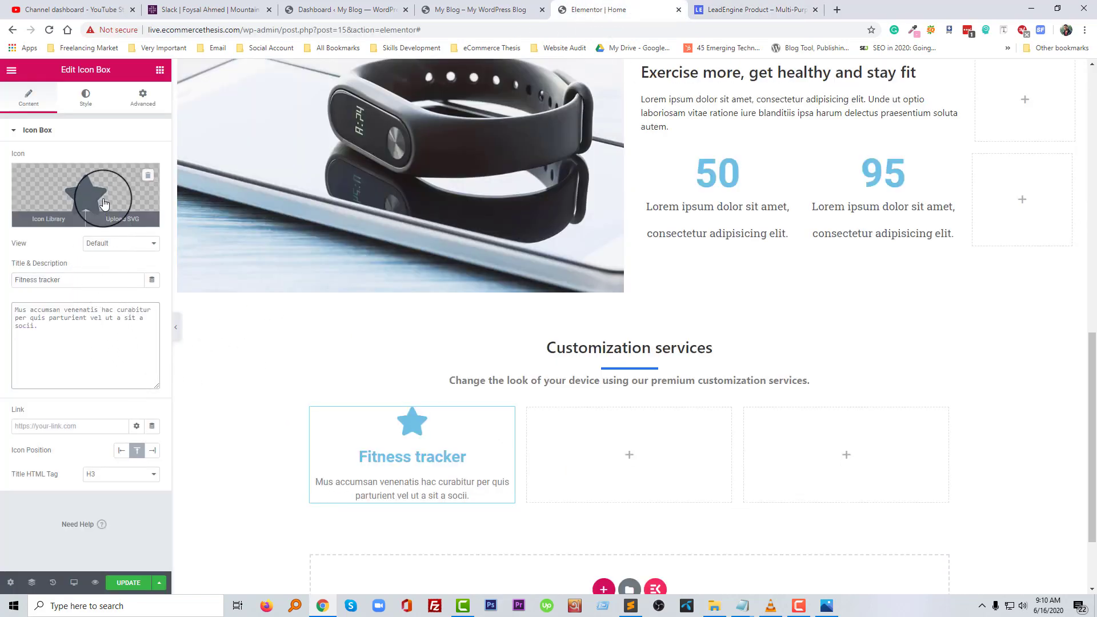
# Search the icon library for a clock and replace the icon box's star with the 24-hour Clock icon.
pyautogui.click(103, 203)
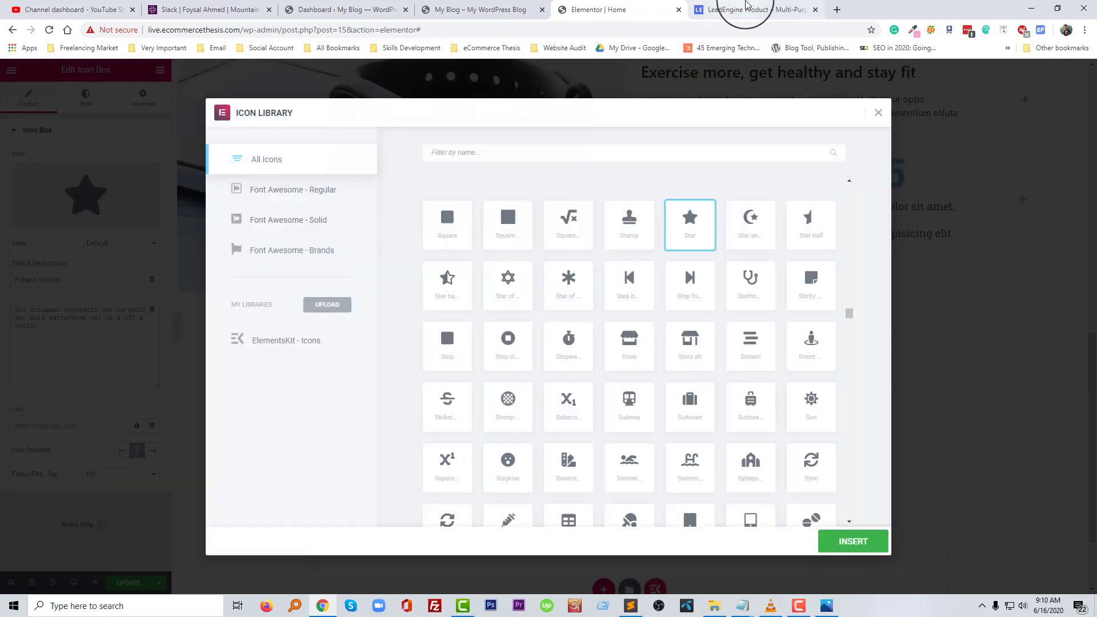
pyautogui.click(746, 8)
pyautogui.click(565, 11)
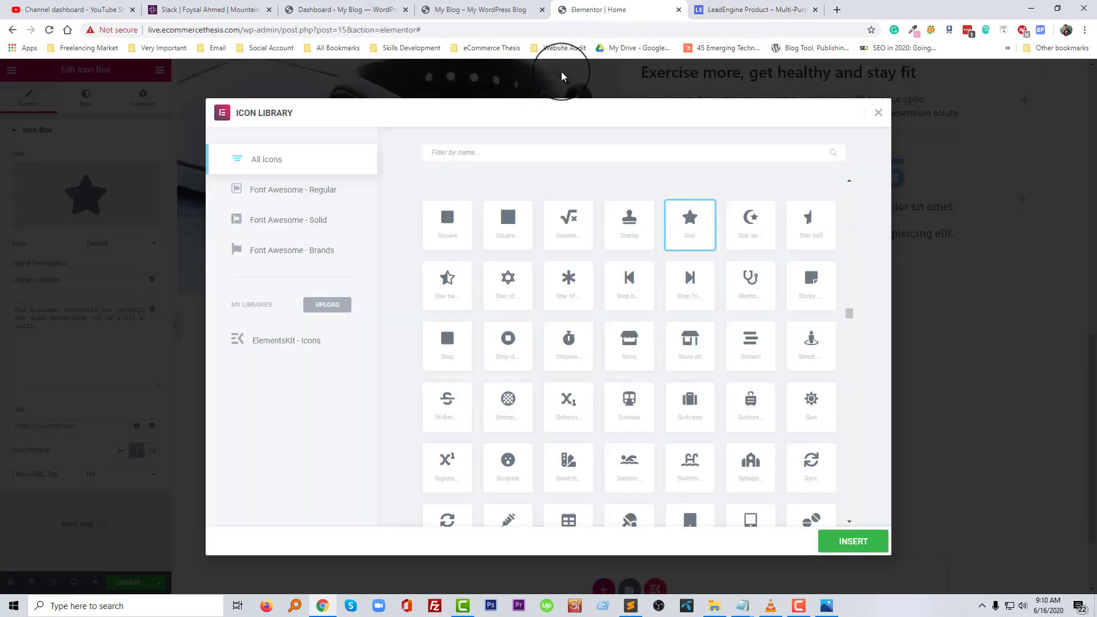
pyautogui.click(436, 151)
pyautogui.write('Trac')
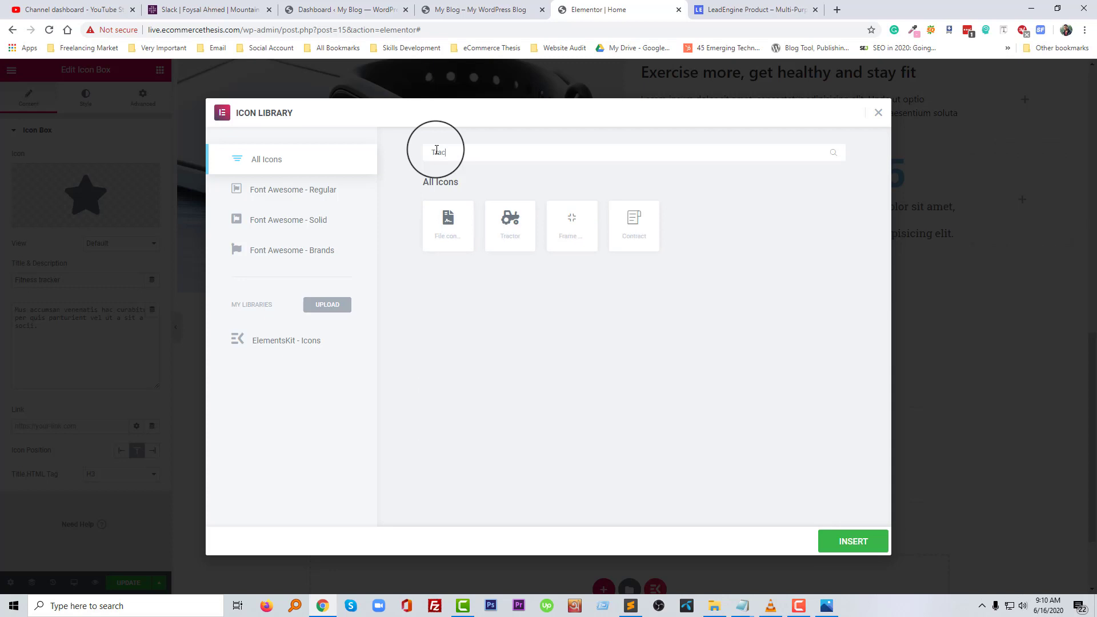
pyautogui.press('BackSpace')
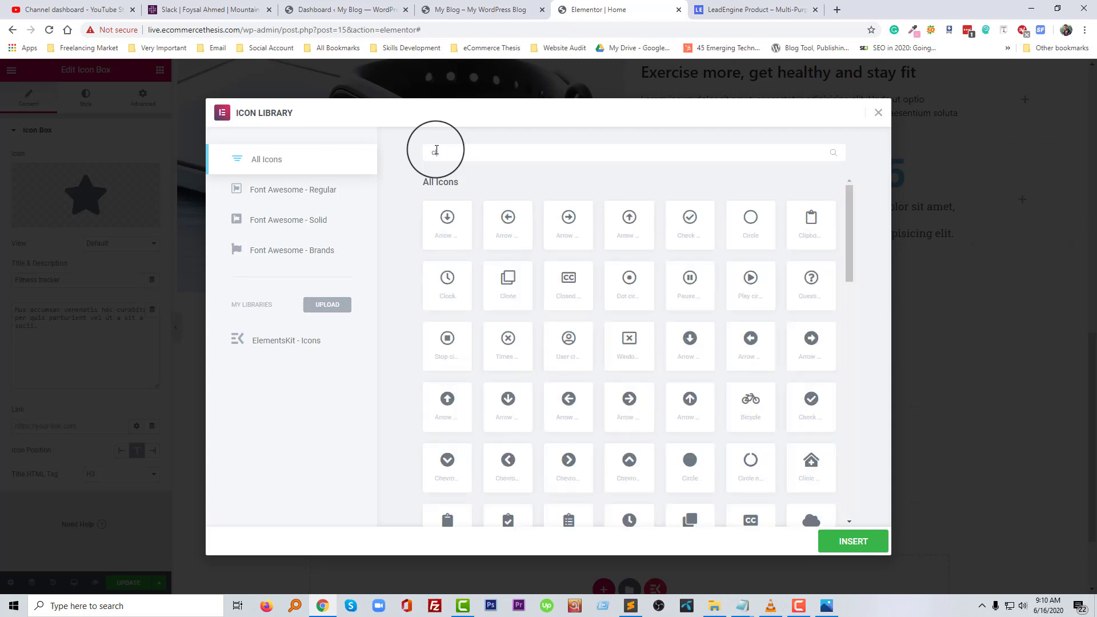
pyautogui.write('cl')
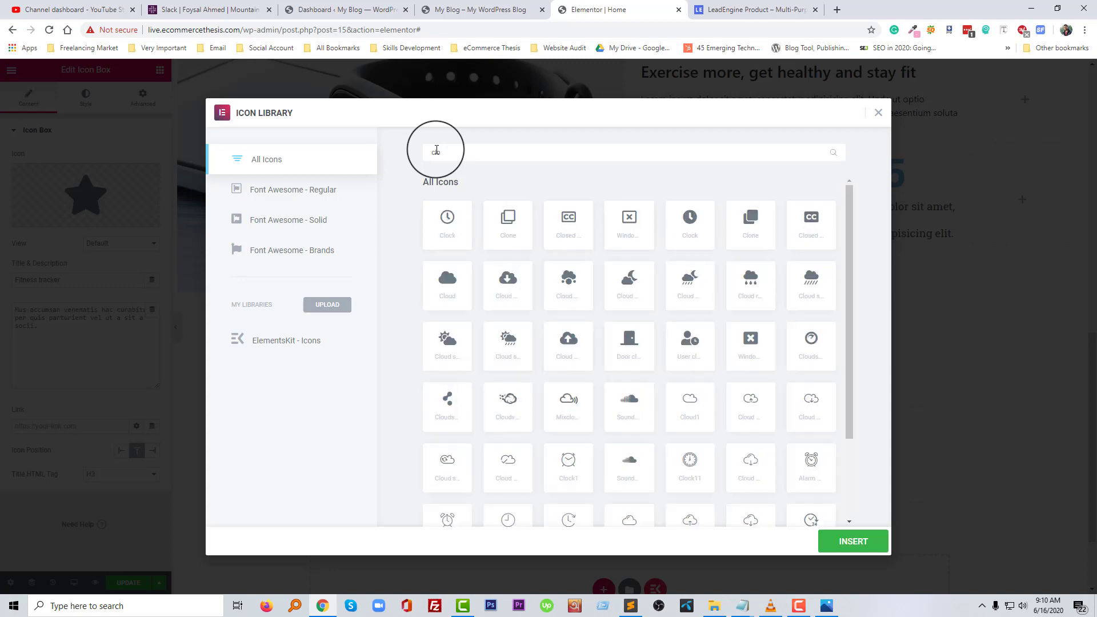
pyautogui.write('oc')
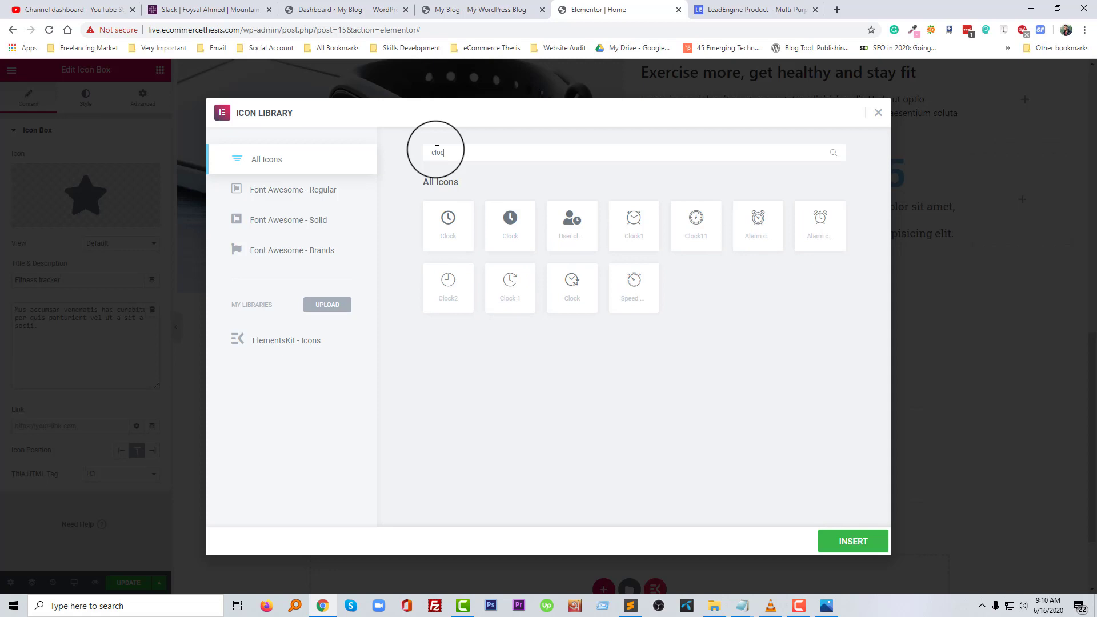
pyautogui.click(575, 286)
pyautogui.click(848, 538)
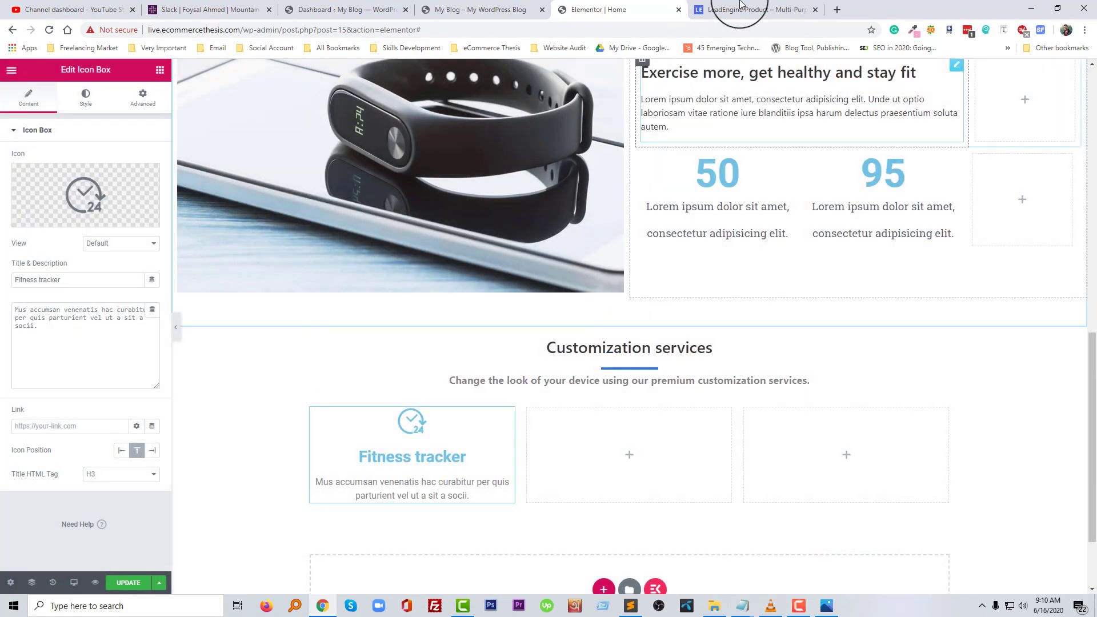
pyautogui.click(737, 10)
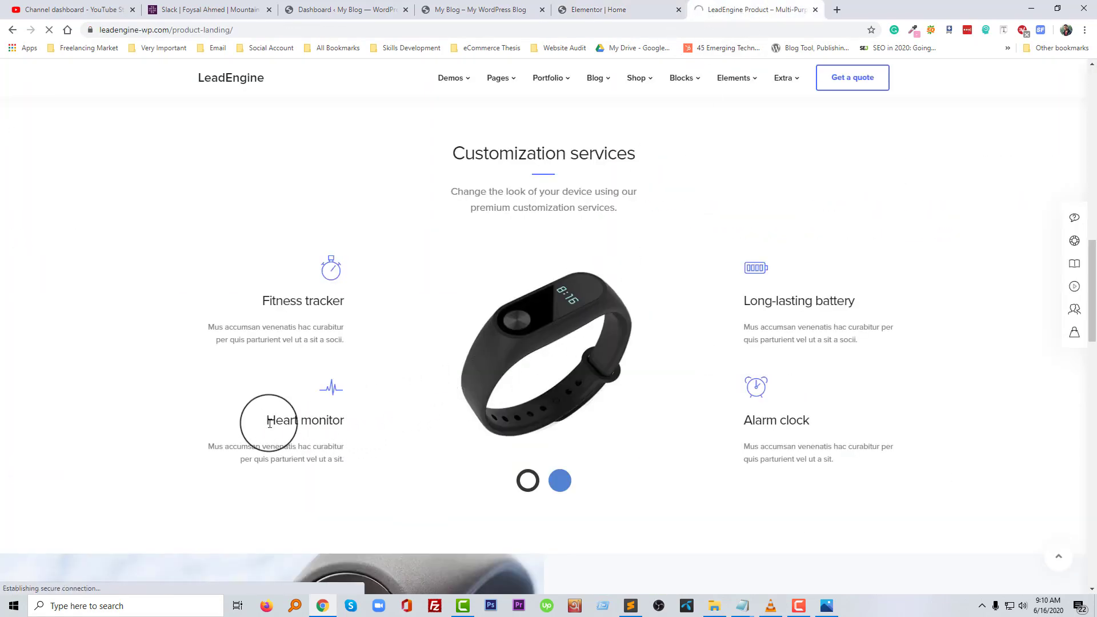
pyautogui.moveTo(267, 422); pyautogui.dragTo(345, 425)
pyautogui.click(356, 442)
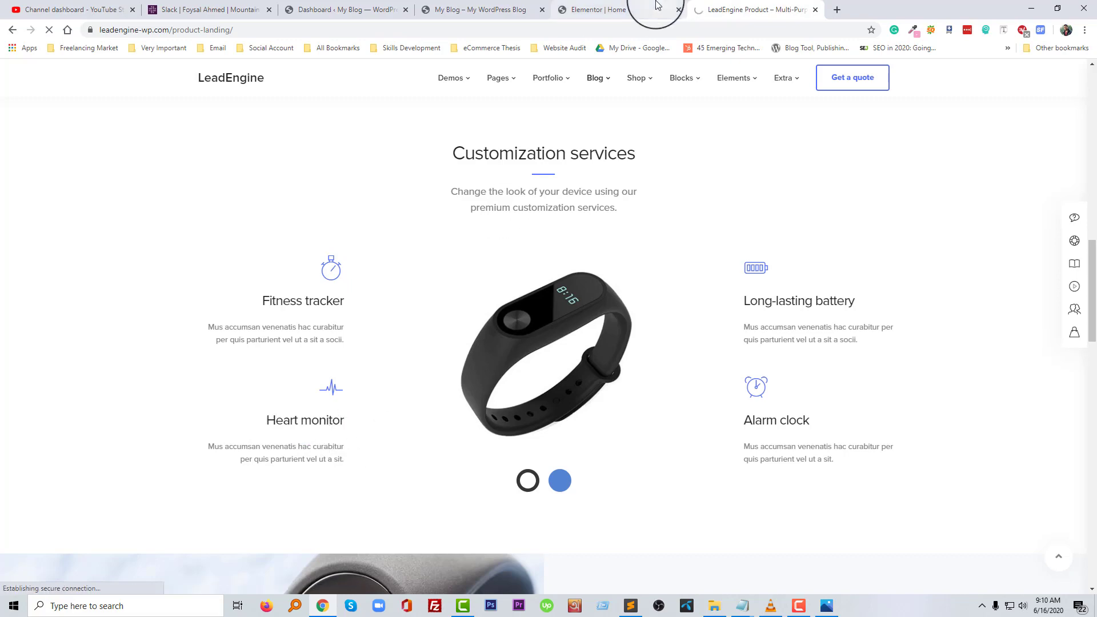
pyautogui.click(652, 6)
pyautogui.click(731, 5)
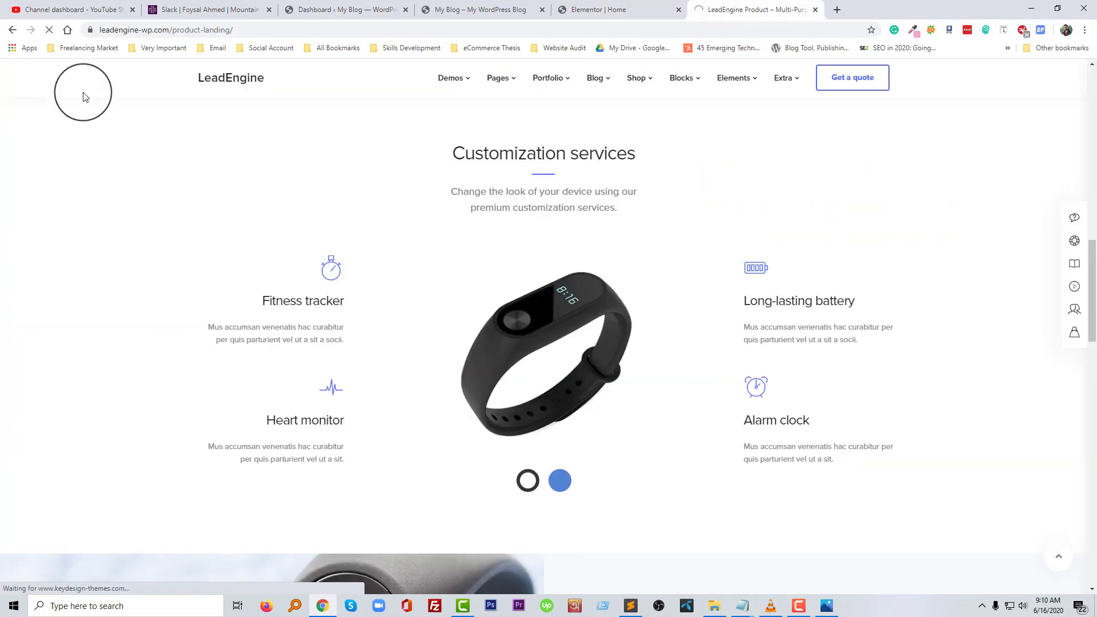
pyautogui.click(571, 10)
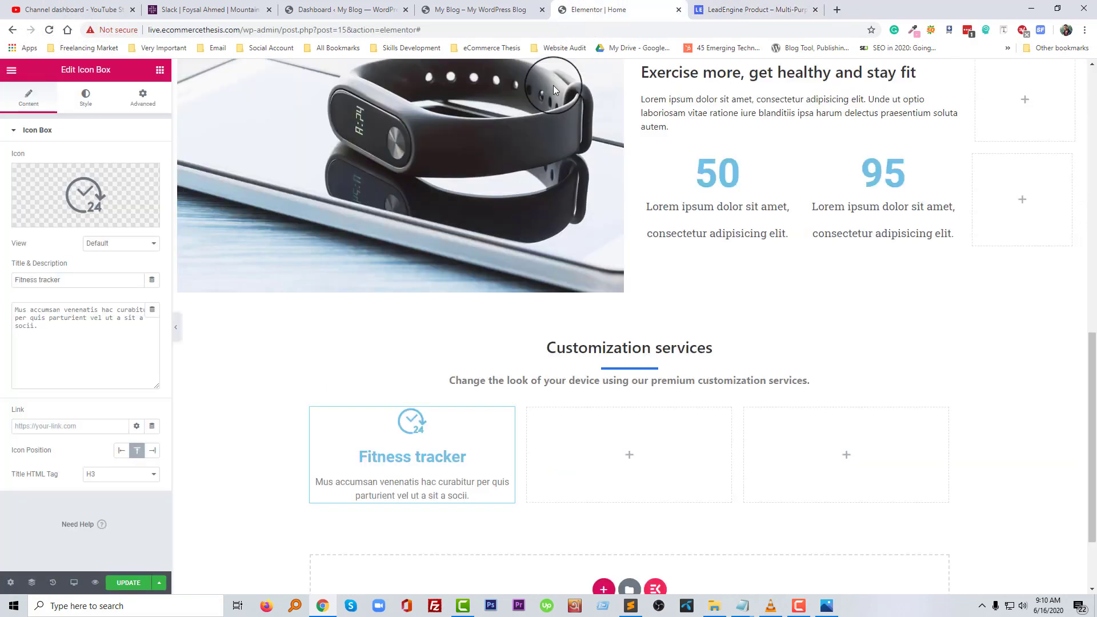
# Try the Right icon position on the Fitness tracker icon box, compare it with the LeadEngine layout, and return to Top.
pyautogui.scroll(-1, 440, 404)
pyautogui.scroll(-2, 440, 404)
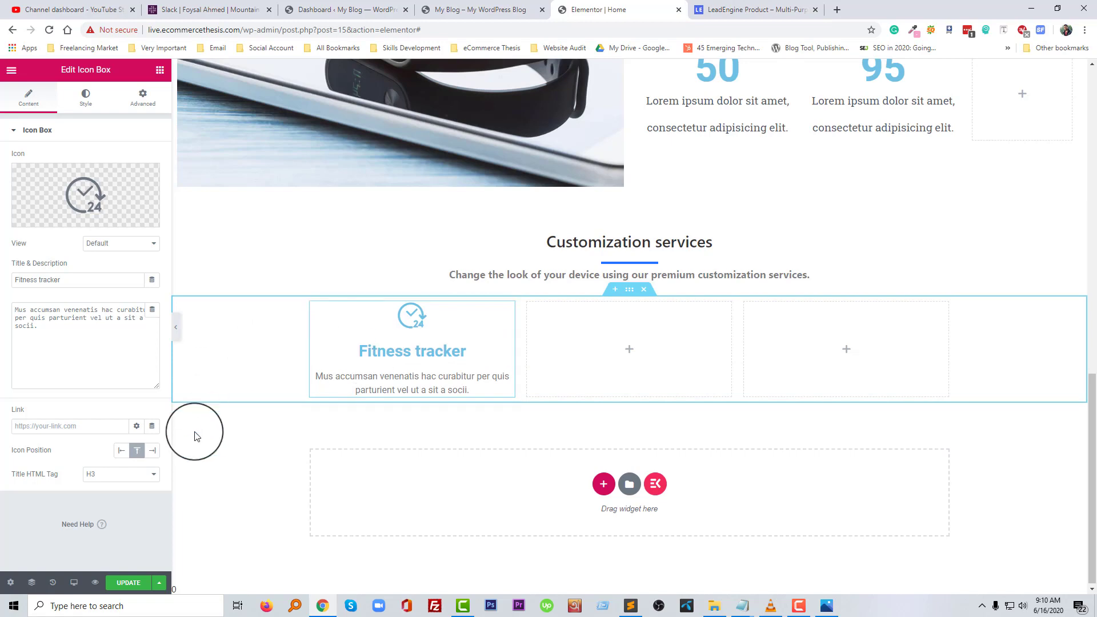
pyautogui.click(153, 451)
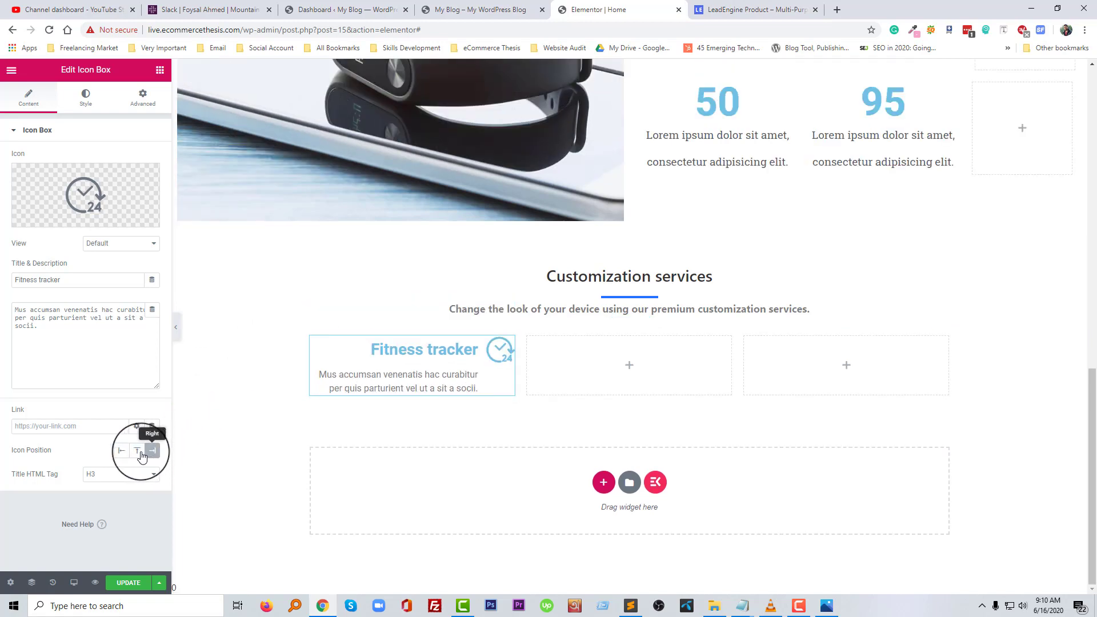
pyautogui.click(139, 452)
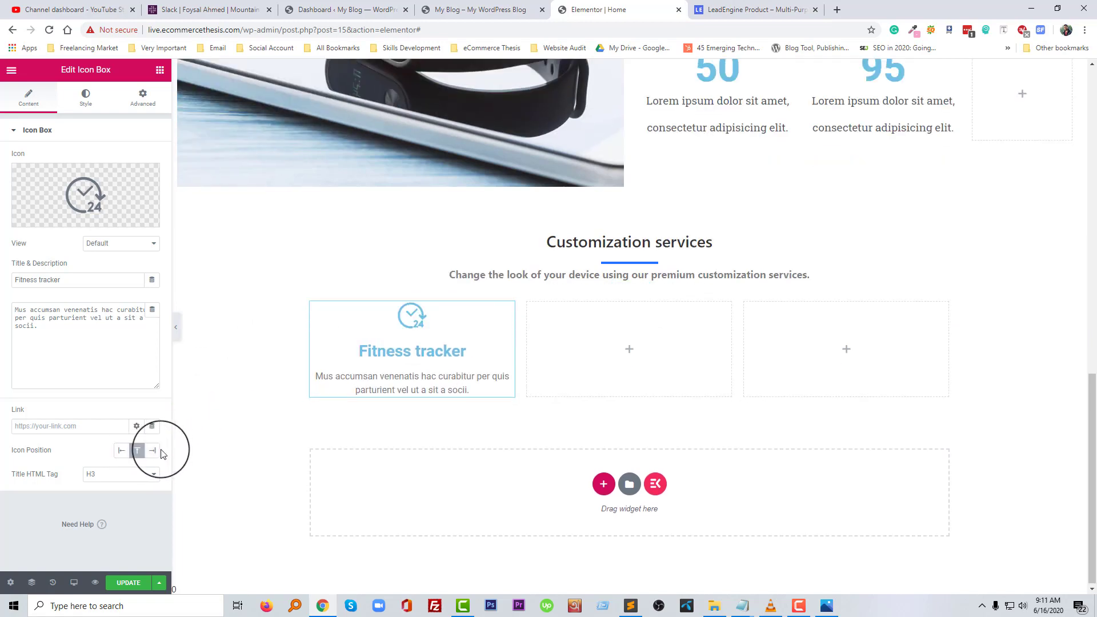
pyautogui.click(157, 453)
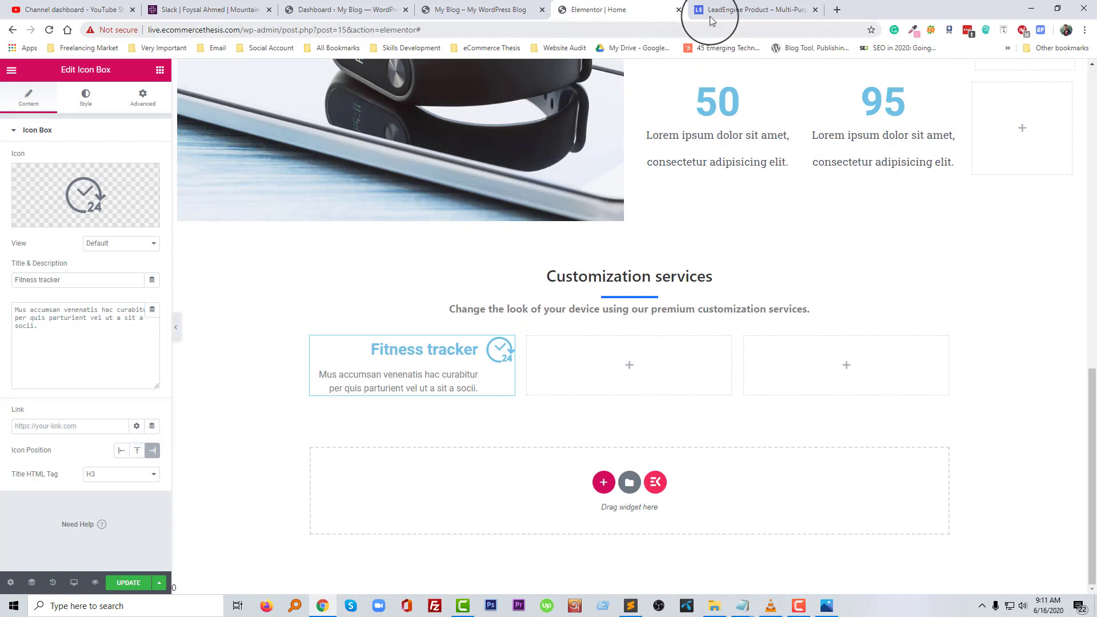
pyautogui.click(750, 5)
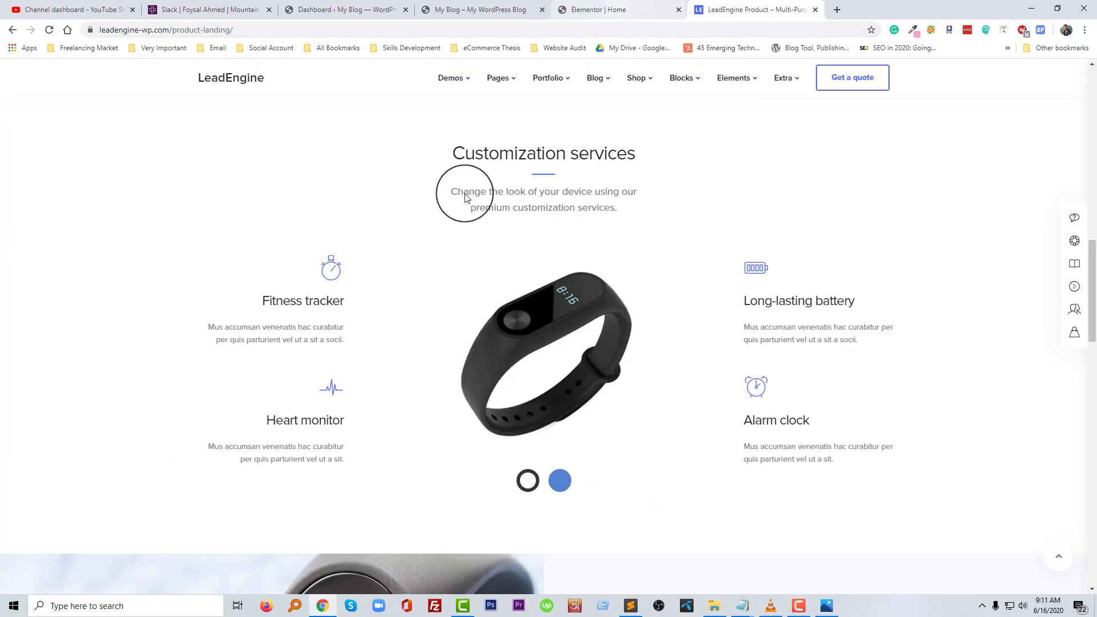
pyautogui.hotkey('ctrl', 'shift', 'Tab')
pyautogui.click(138, 451)
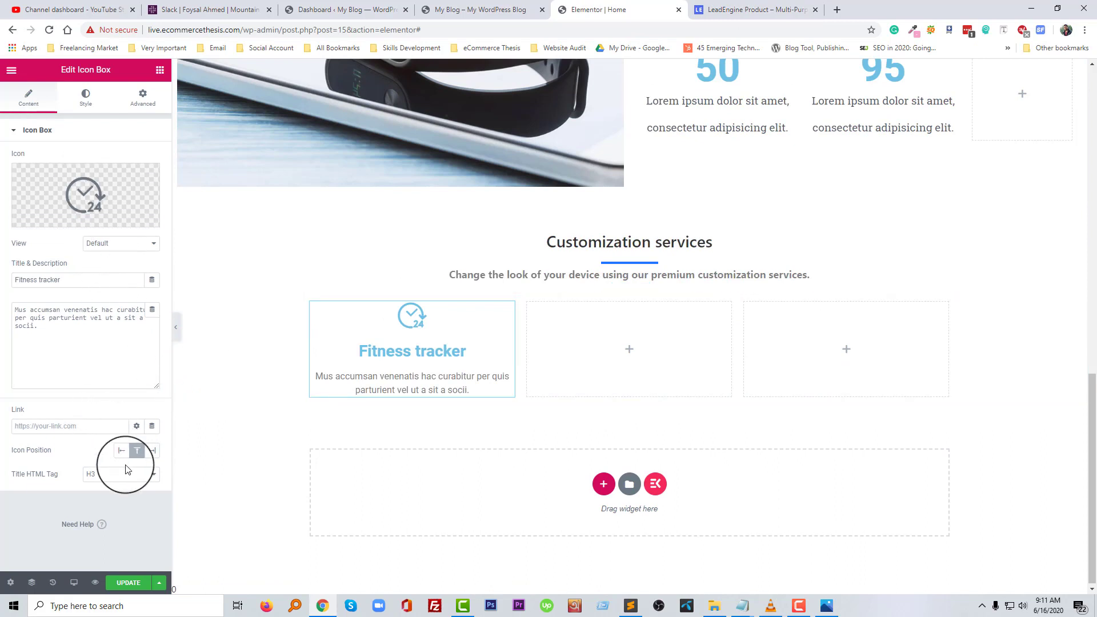
# Right-align the content of the Fitness tracker icon box.
pyautogui.click(83, 97)
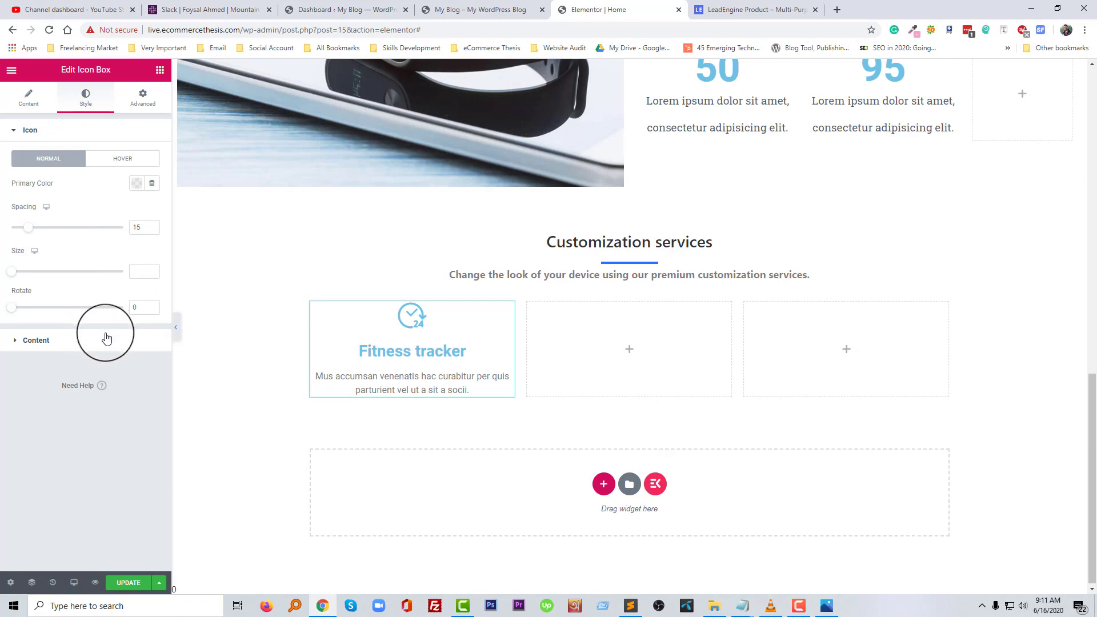
pyautogui.click(34, 348)
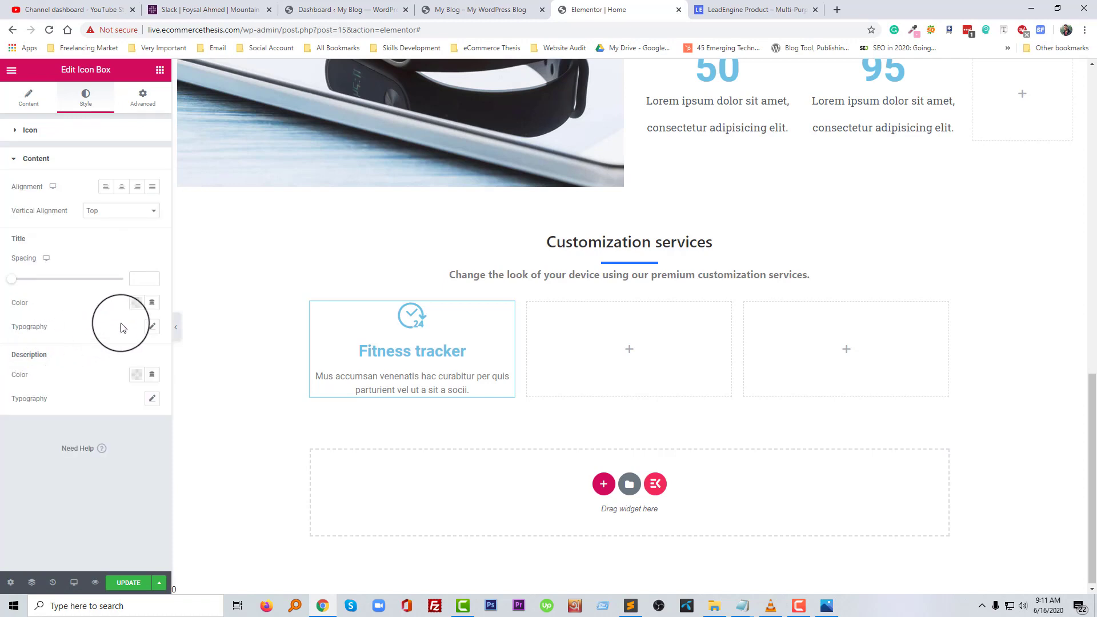
pyautogui.click(138, 188)
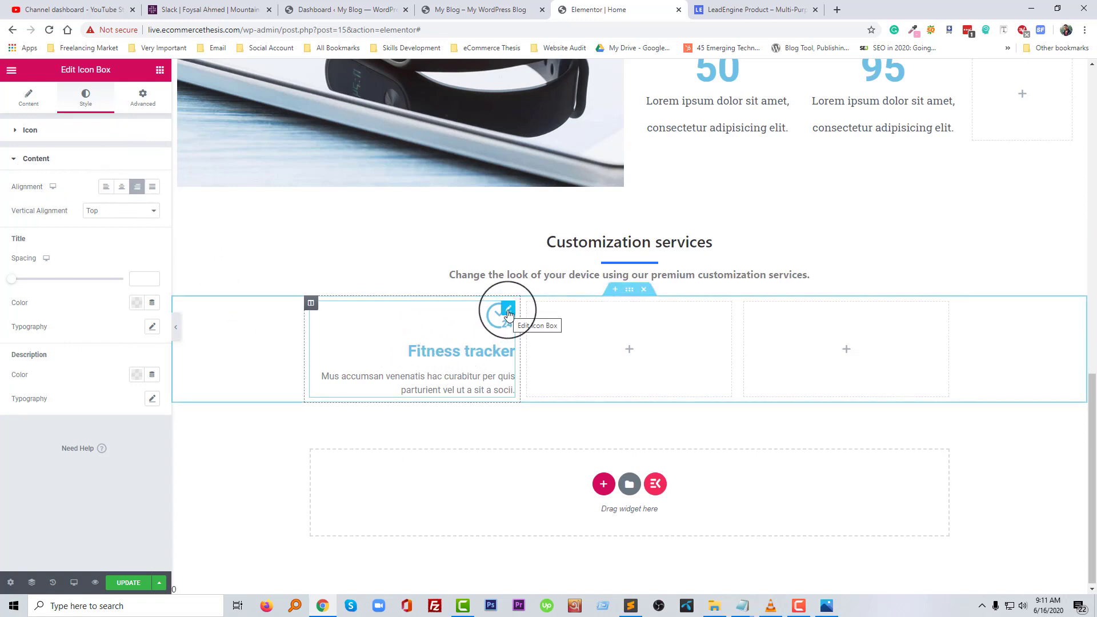
# Duplicate the Fitness tracker icon box and title the copy "Heart monitor", using the heading text from the LeadEngine page.
pyautogui.rightClick(508, 315)
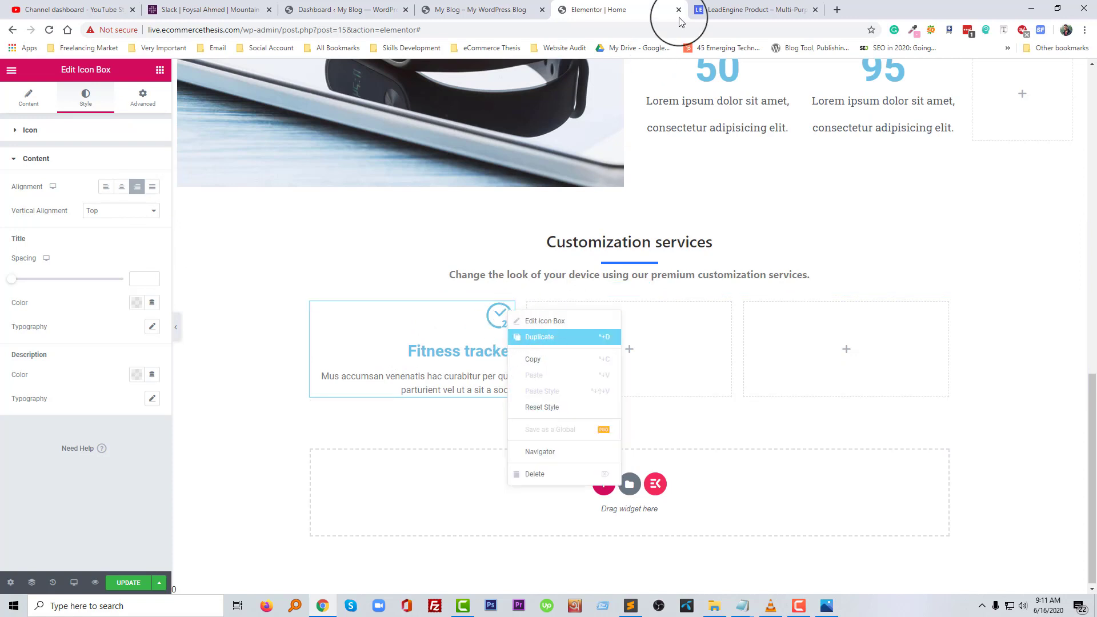
pyautogui.click(743, 10)
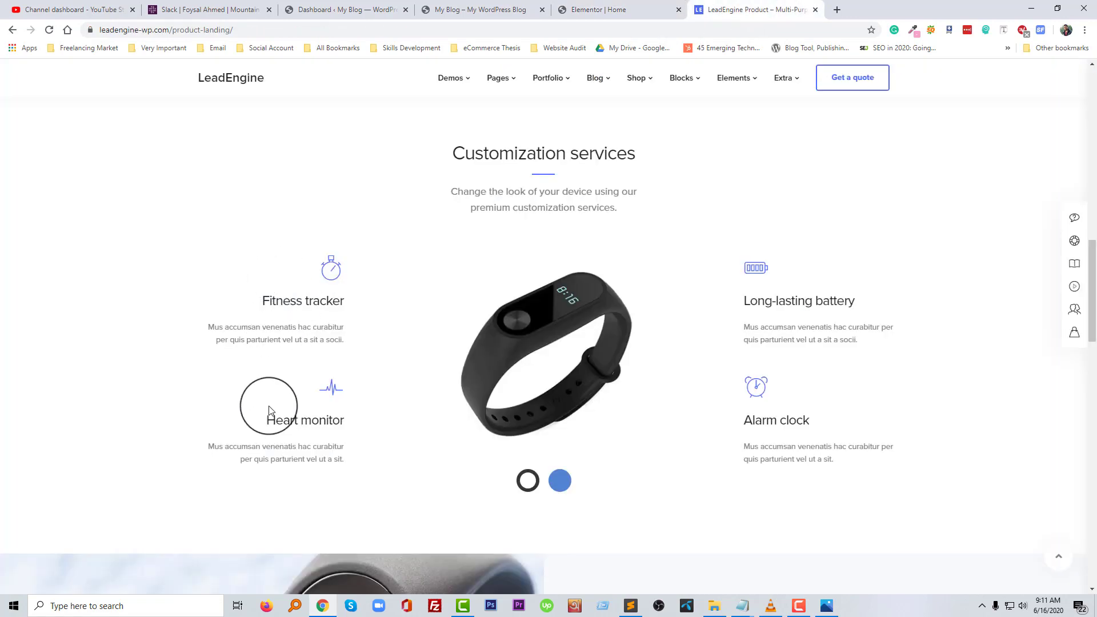
pyautogui.moveTo(266, 420); pyautogui.dragTo(358, 423)
pyautogui.hotkey('ctrl', 'c')
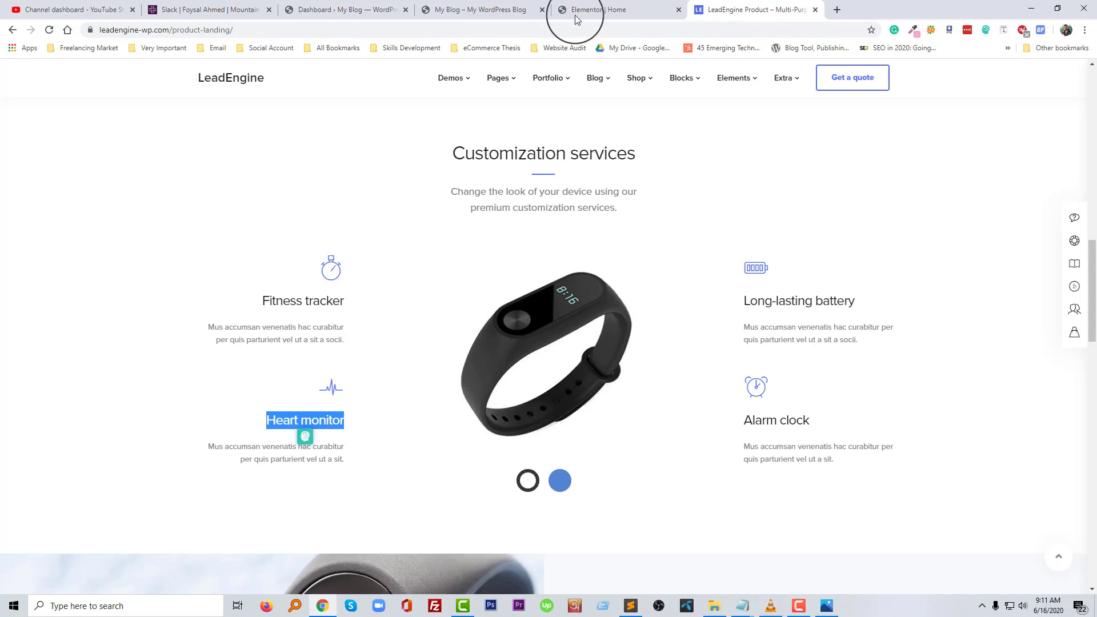
pyautogui.click(577, 10)
pyautogui.click(539, 336)
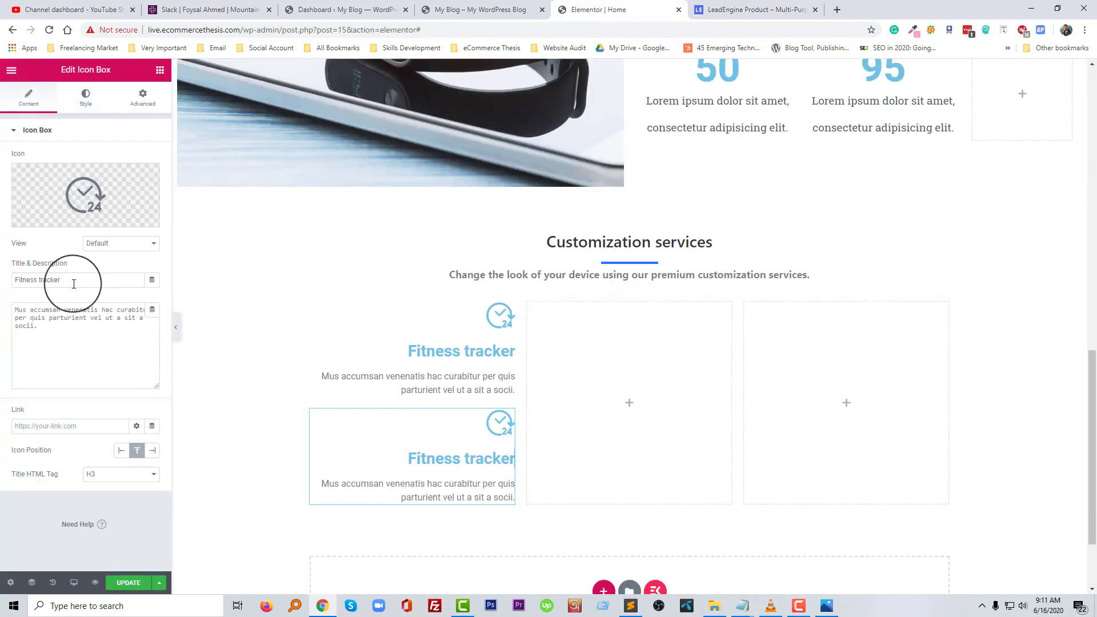
pyautogui.hotkey('ctrl', 'v')
# Replace the Heart monitor icon box's description with the matching text copied from the LeadEngine page.
pyautogui.click(737, 10)
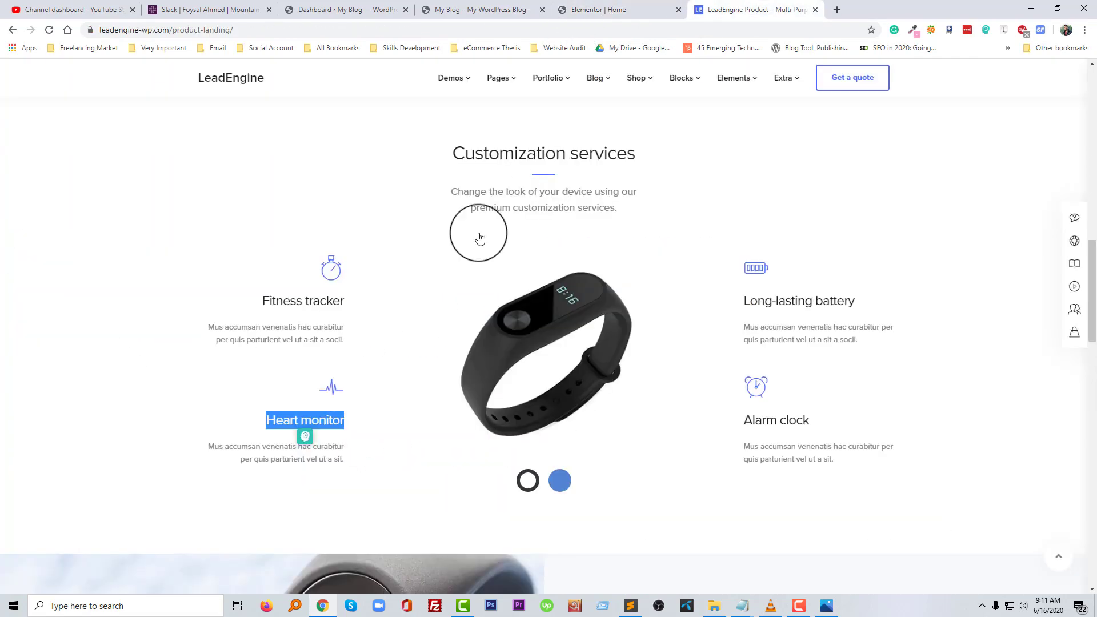
pyautogui.moveTo(331, 461); pyautogui.dragTo(202, 447)
pyautogui.hotkey('ctrl', 'c')
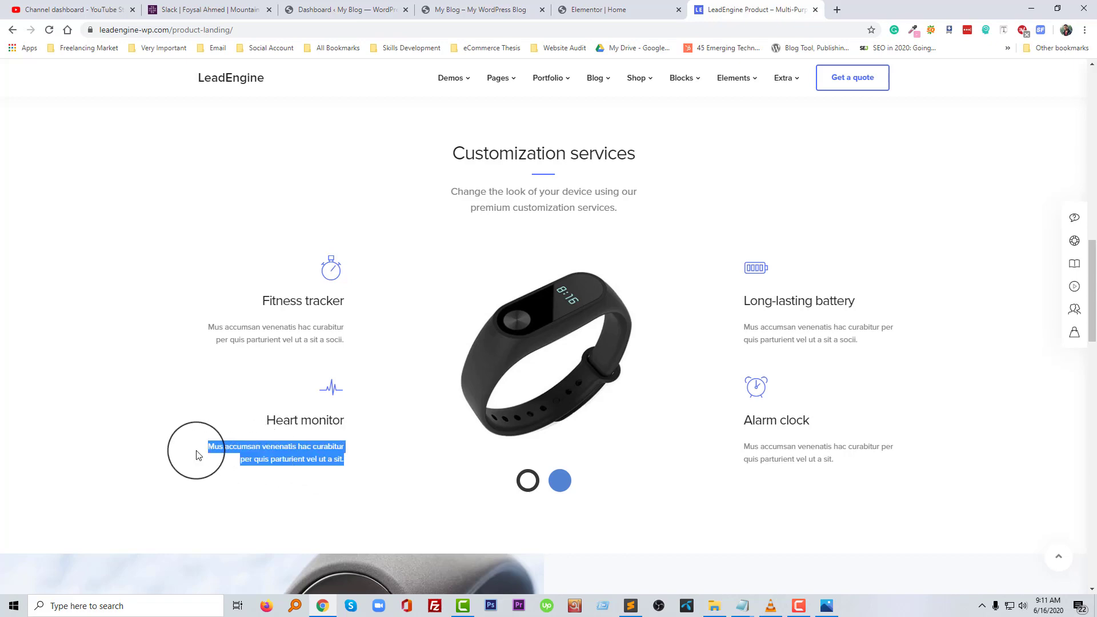
pyautogui.click(629, 10)
pyautogui.click(86, 318)
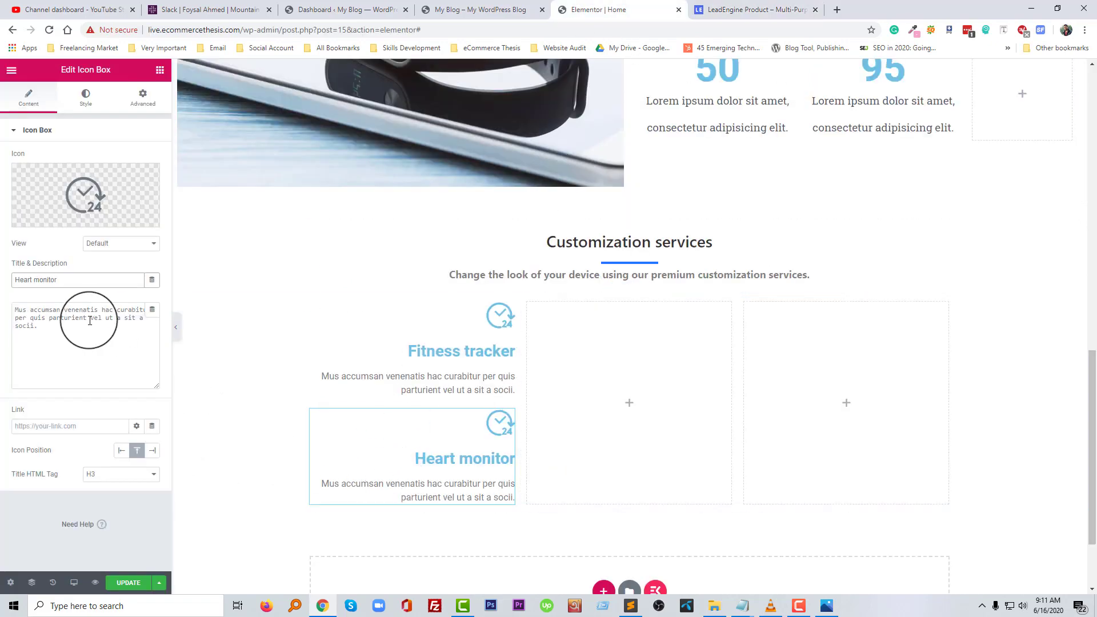
pyautogui.hotkey('ctrl', 'a')
pyautogui.hotkey('ctrl', 'v')
# Check the Heart monitor icon on the LeadEngine page, search the icon library for "hear", and insert the heart icon with a pulse line.
pyautogui.click(726, 9)
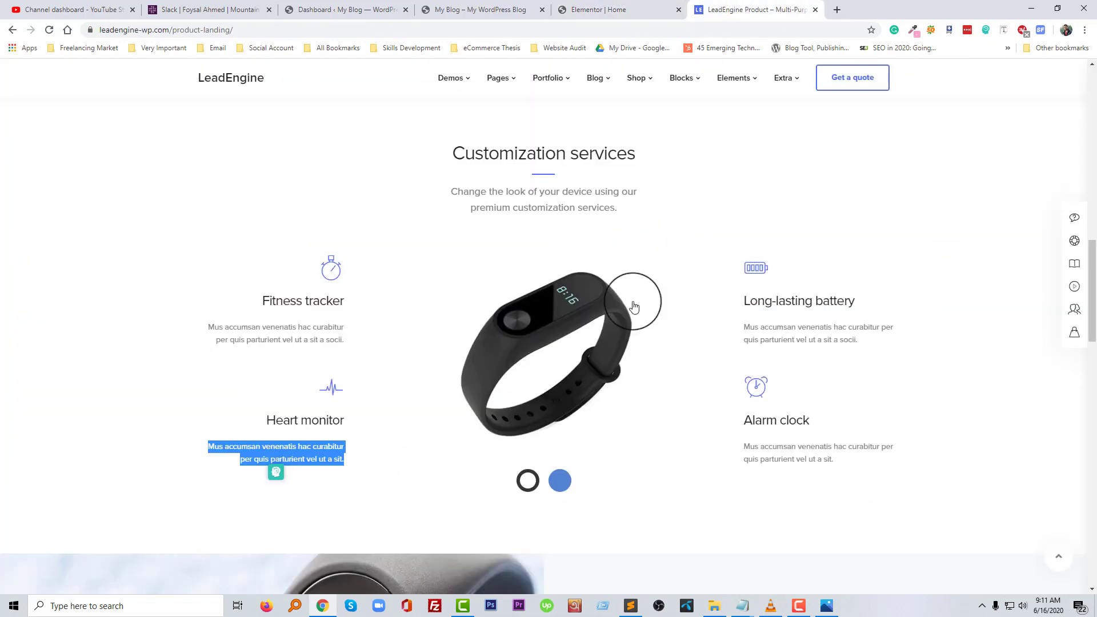
pyautogui.click(323, 399)
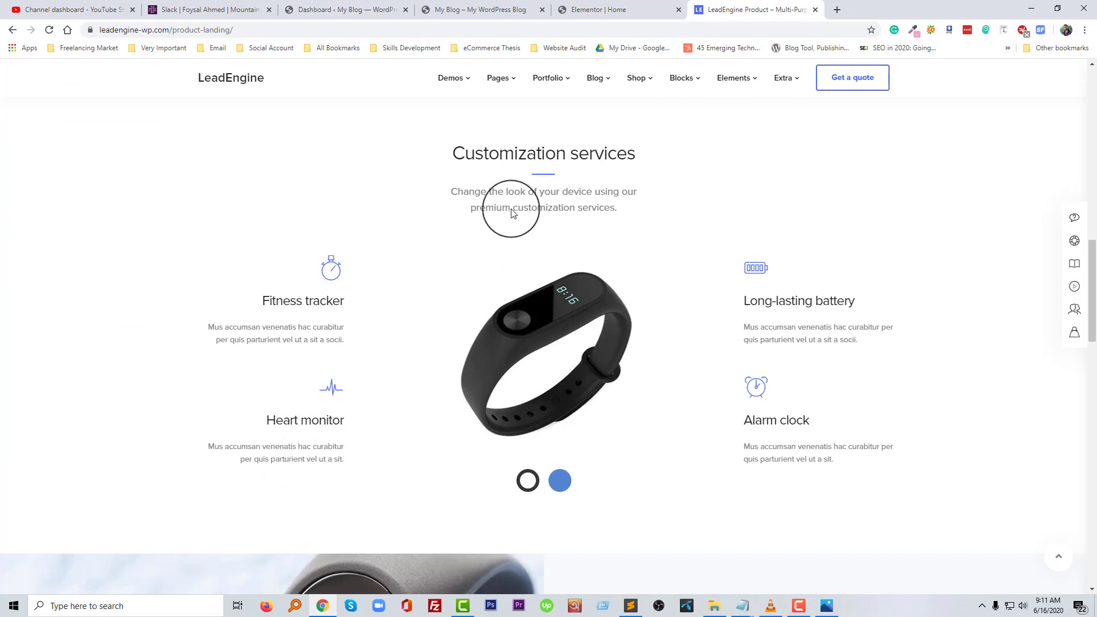
pyautogui.click(634, 9)
pyautogui.click(96, 195)
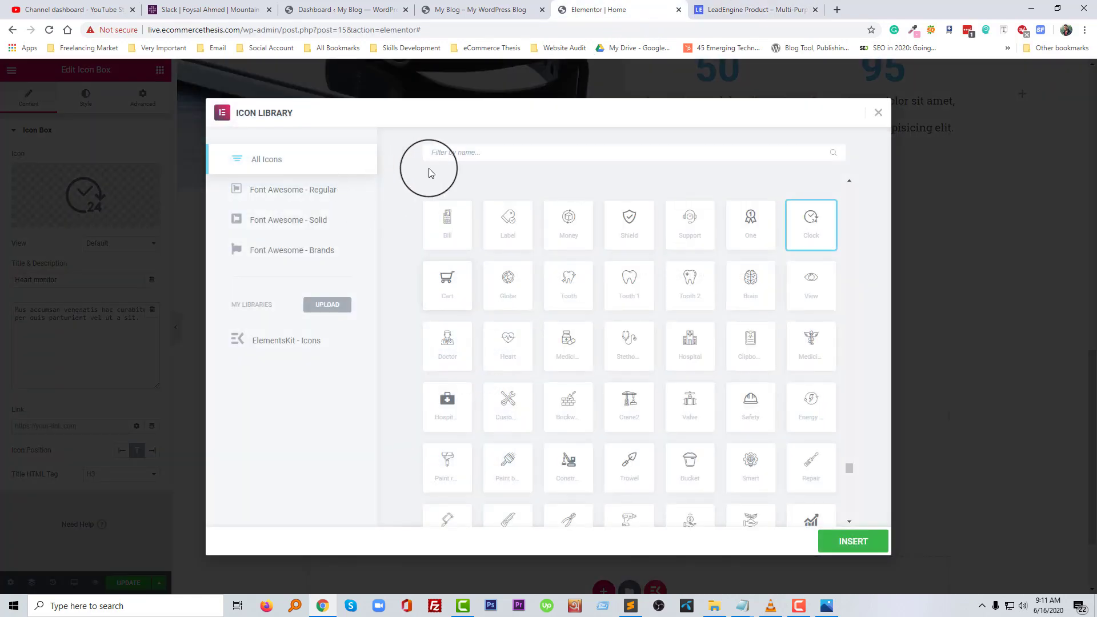
pyautogui.click(468, 152)
pyautogui.write('hear')
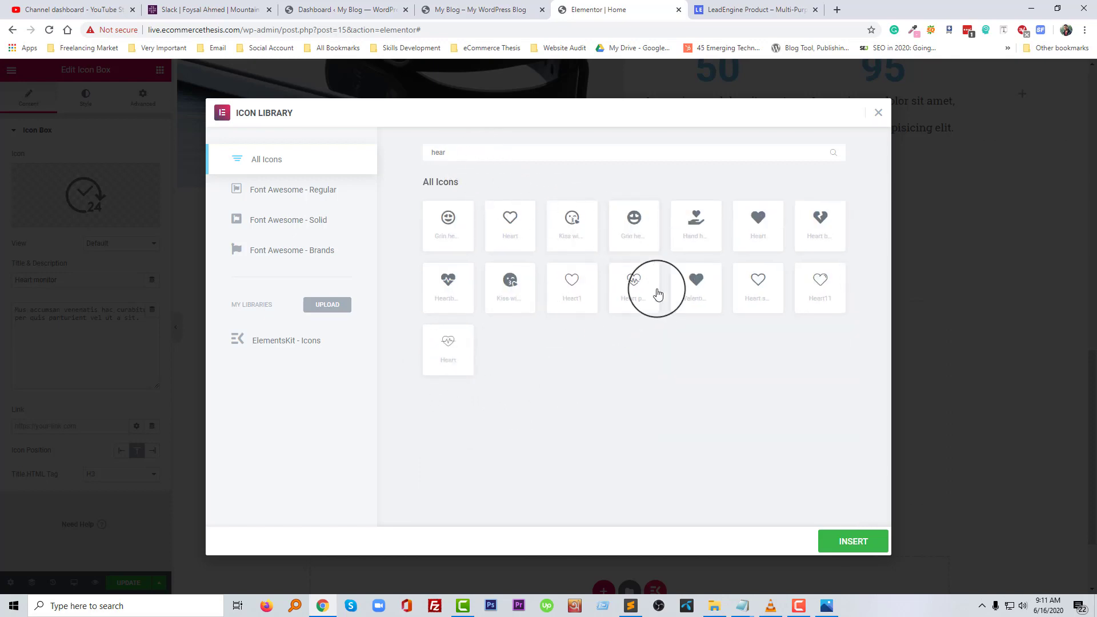
pyautogui.click(653, 289)
pyautogui.click(852, 538)
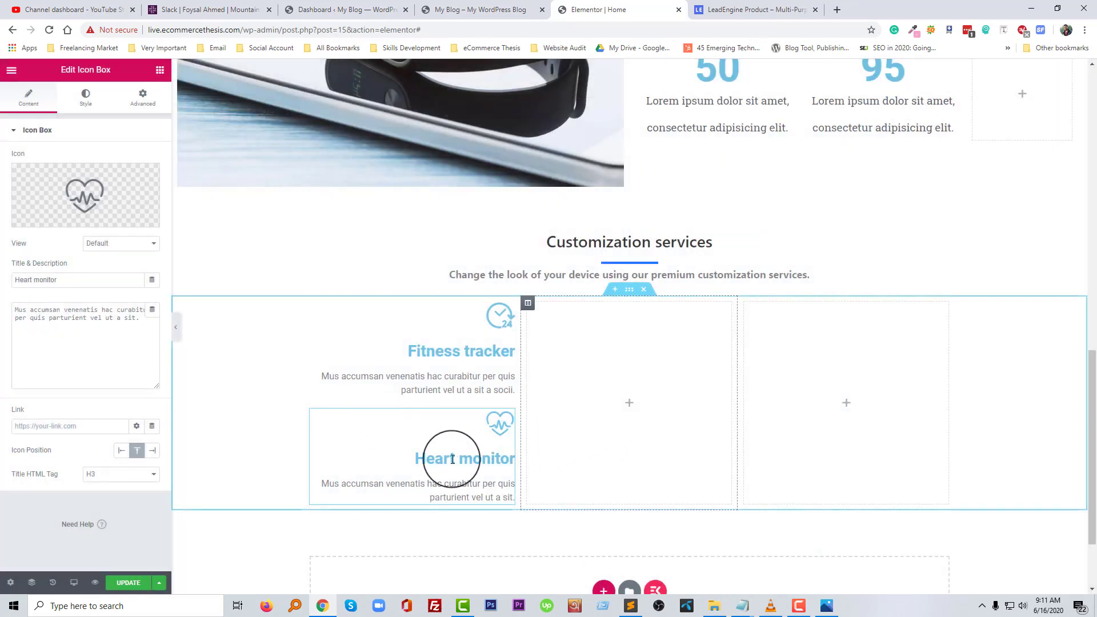
# Save the smart band picture from the LeadEngine page to the Desktop as color4.jpg and return to the Elementor editor.
pyautogui.click(754, 10)
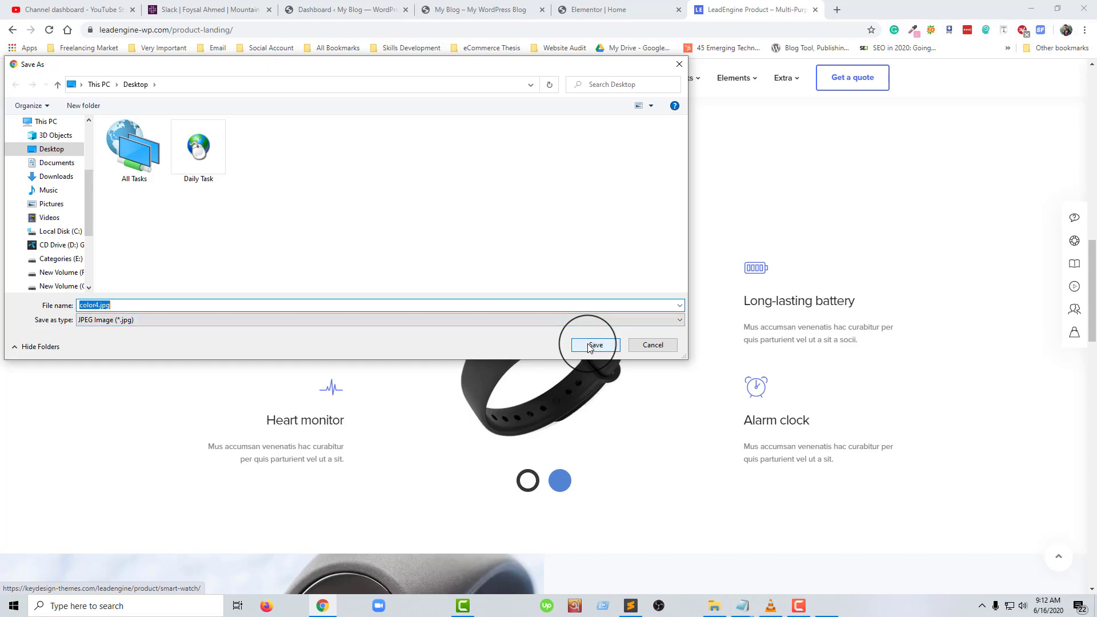
pyautogui.click(590, 345)
pyautogui.click(622, 10)
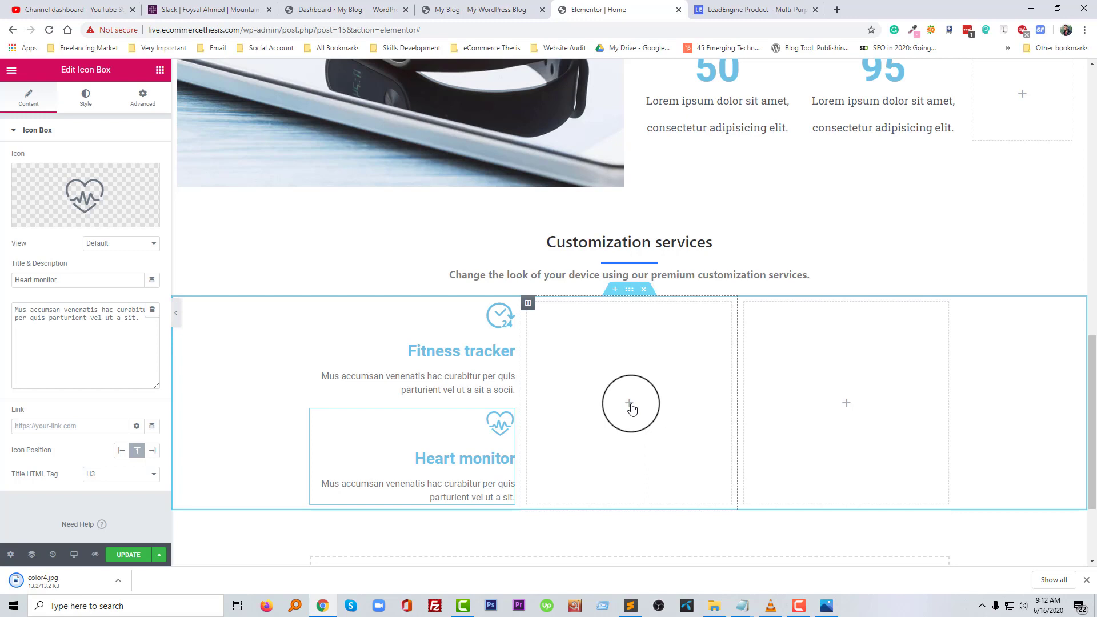
# Add an Image widget to the empty middle column, upload color4.jpg from the Desktop to the media library, and insert it.
pyautogui.click(631, 408)
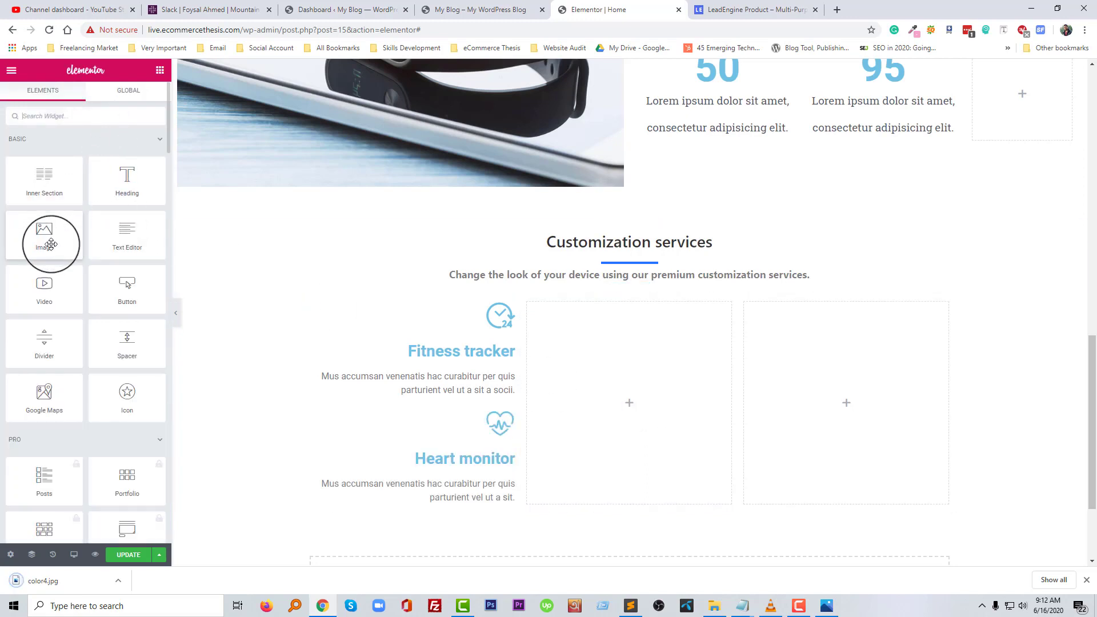
pyautogui.moveTo(51, 238); pyautogui.dragTo(188, 331)
pyautogui.click(41, 221)
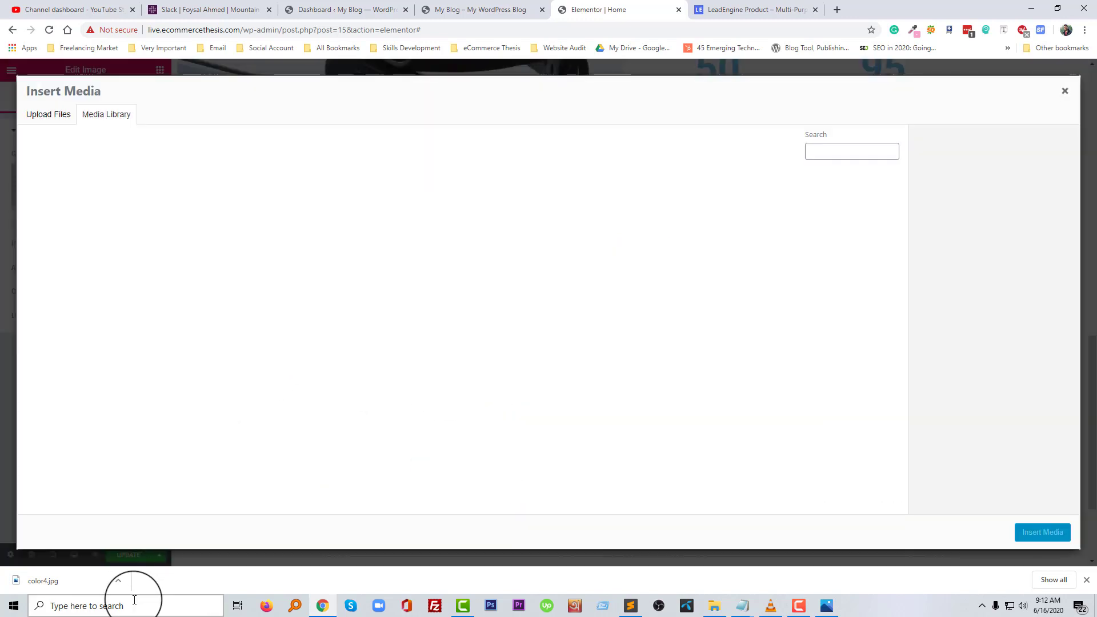
pyautogui.click(120, 582)
pyautogui.click(152, 556)
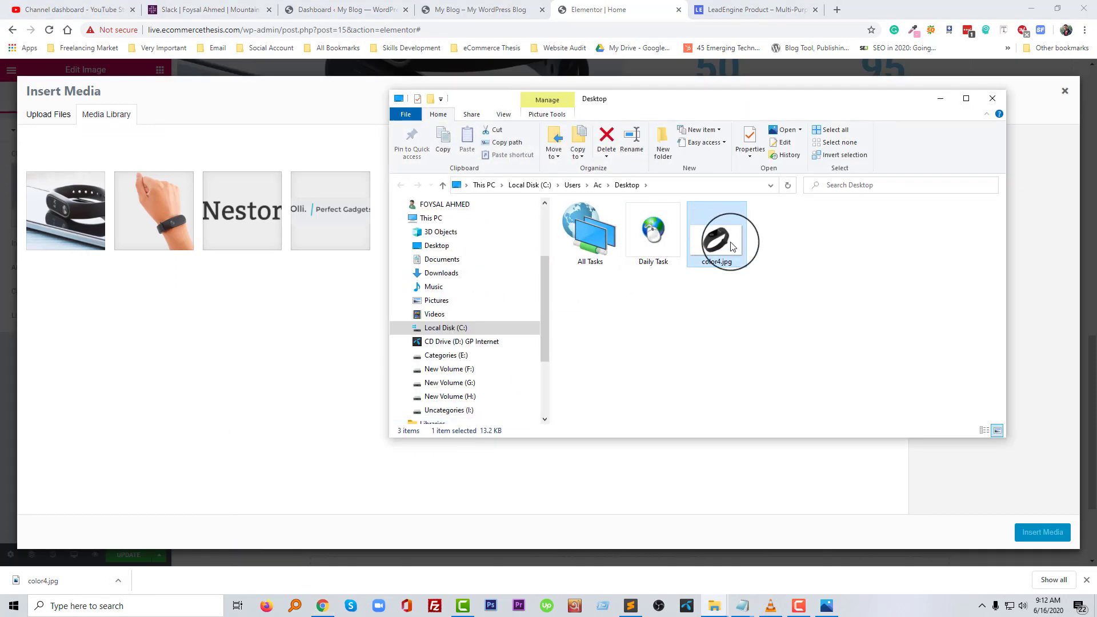
pyautogui.moveTo(725, 243); pyautogui.dragTo(285, 459)
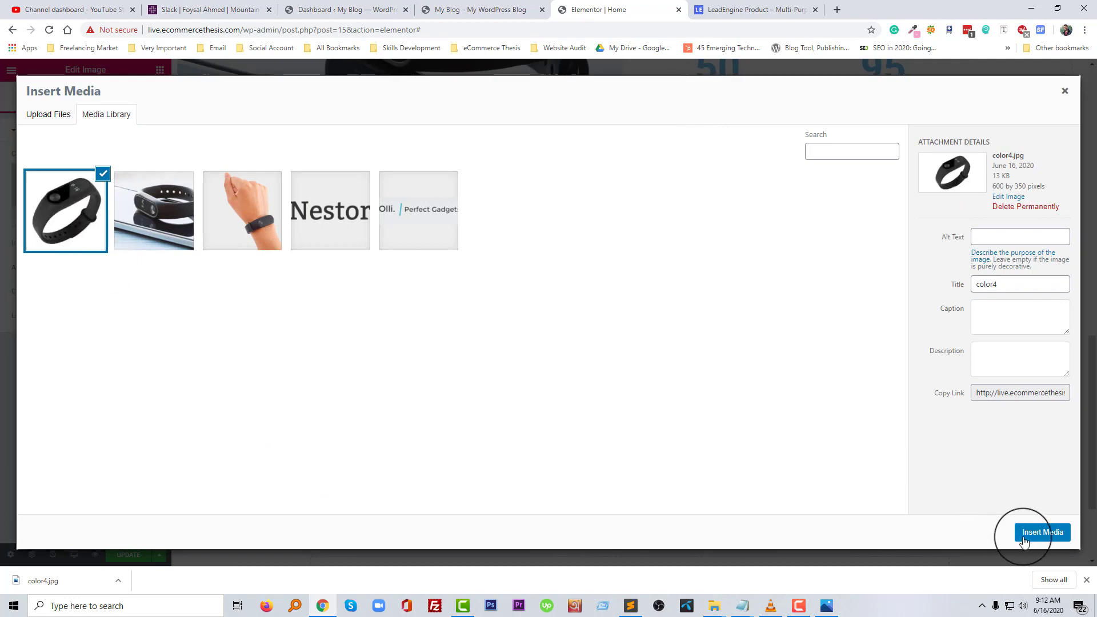
pyautogui.click(1047, 533)
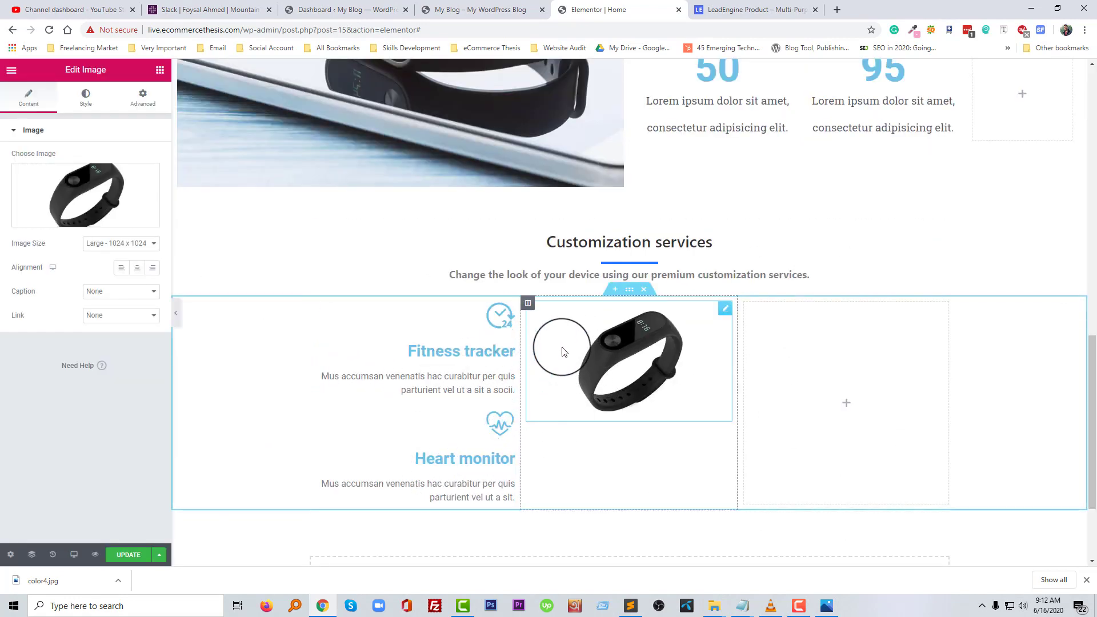
# Set the vertical alignment of the middle column holding the smart band image to Middle.
pyautogui.click(528, 304)
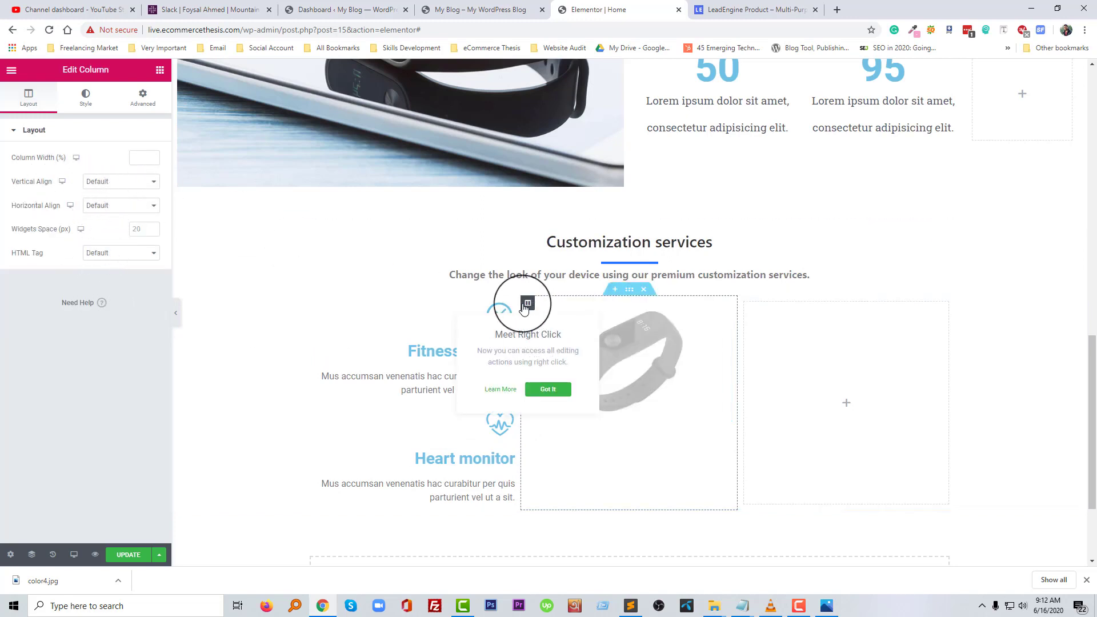
pyautogui.click(100, 182)
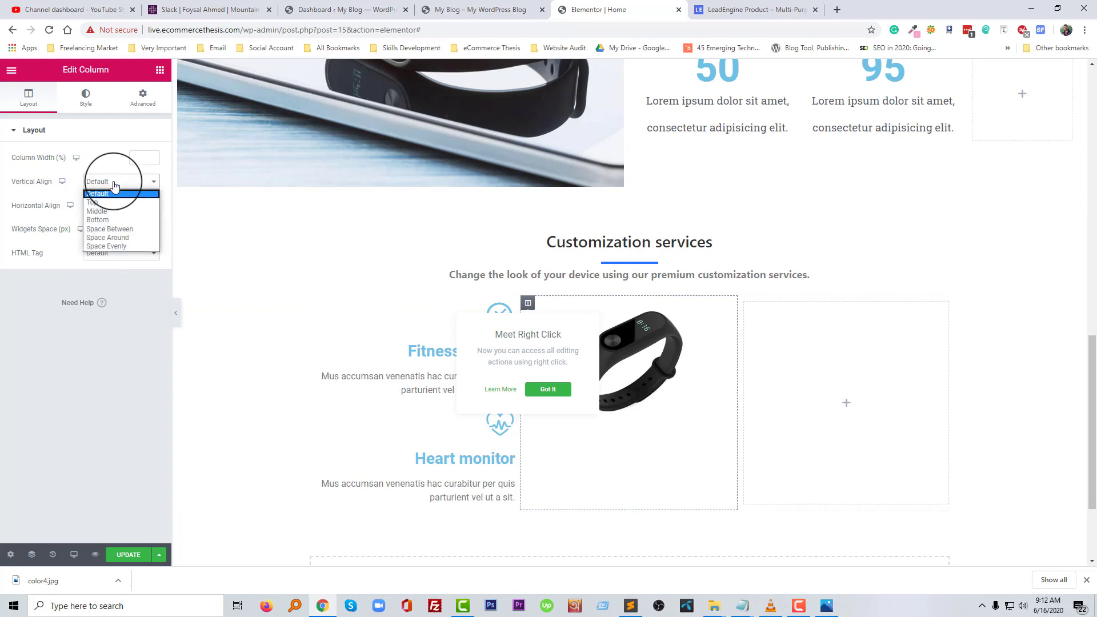
pyautogui.click(114, 212)
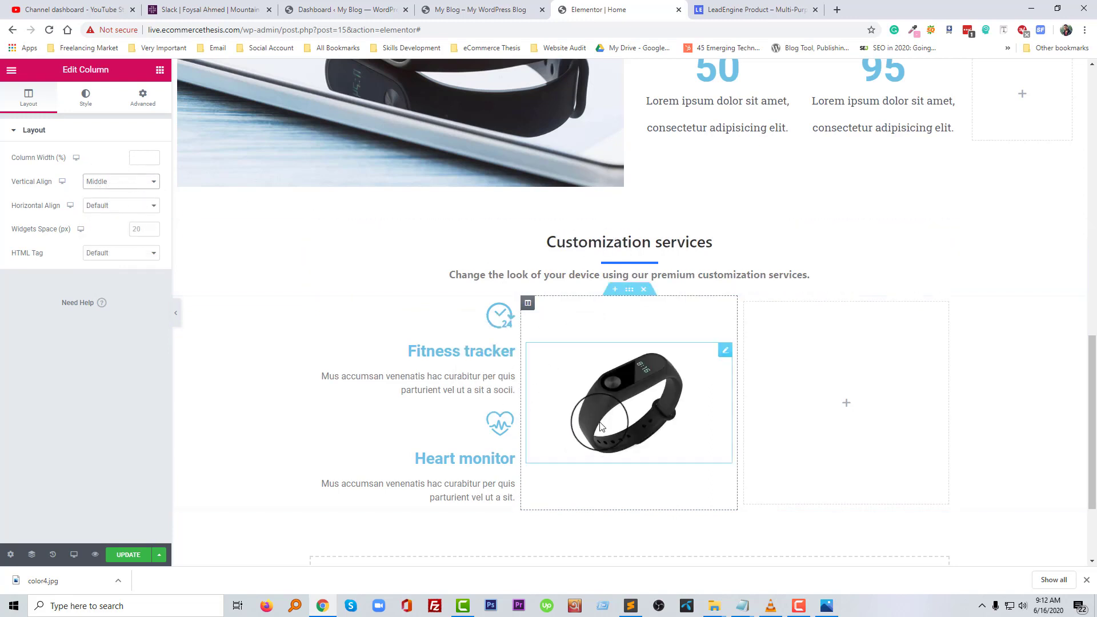
# Set the smart band image's size to Full.
pyautogui.click(723, 349)
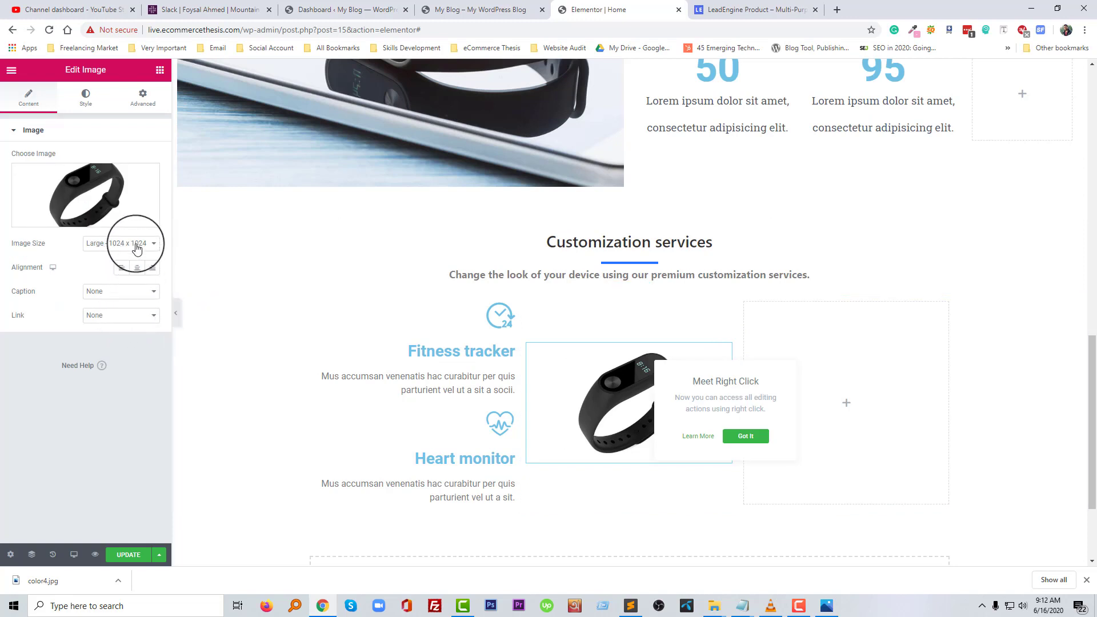
pyautogui.click(152, 254)
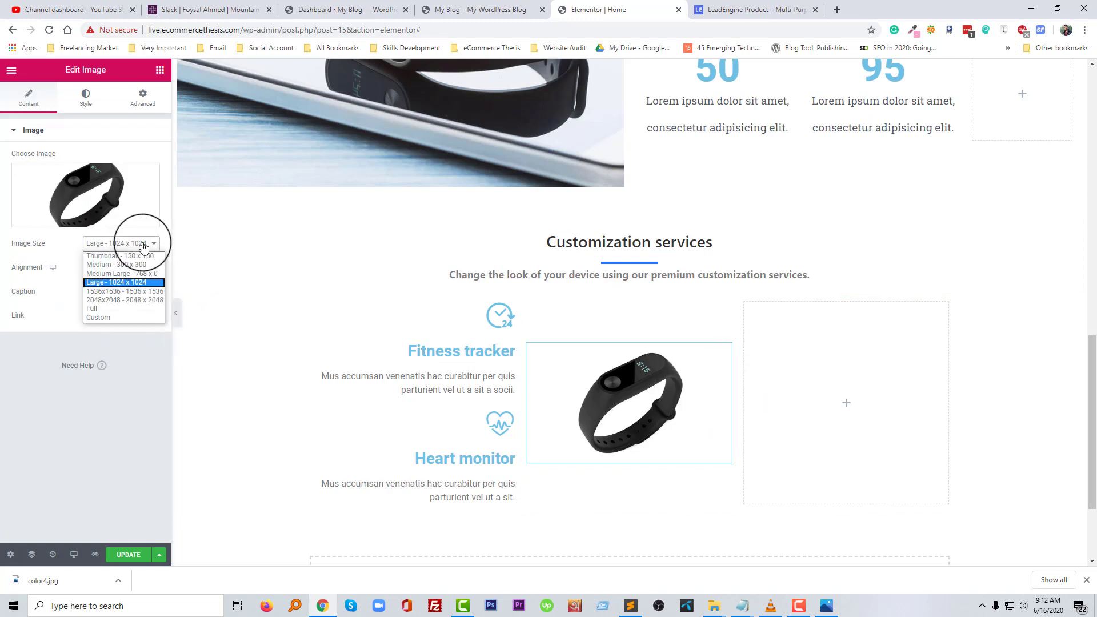
pyautogui.click(117, 303)
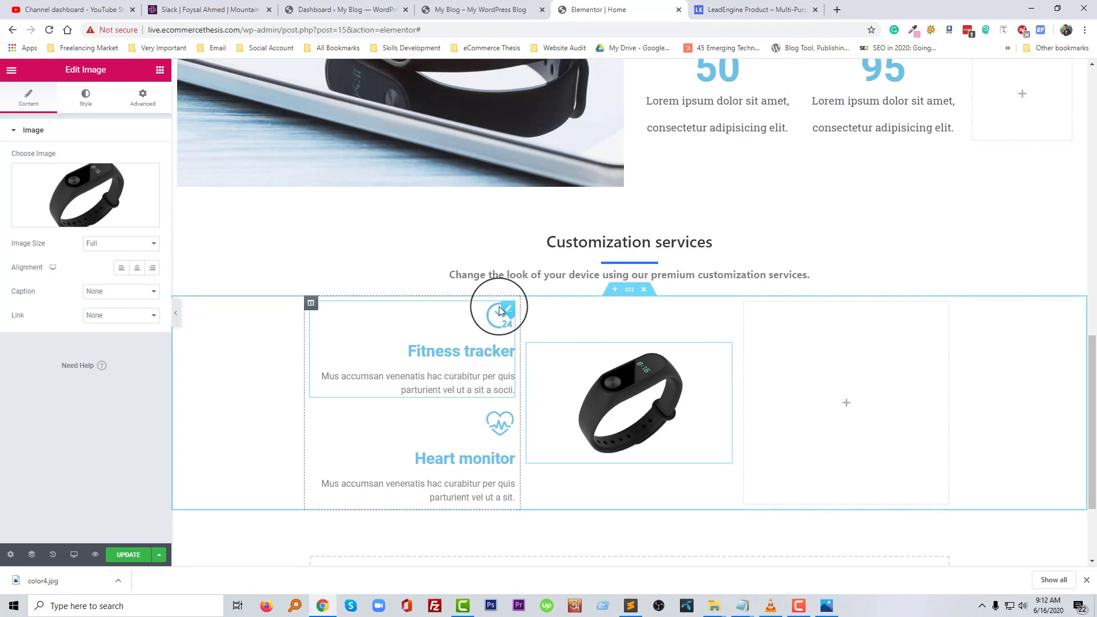
# Duplicate the Fitness tracker icon box and move the copy into the empty third column.
pyautogui.rightClick(506, 311)
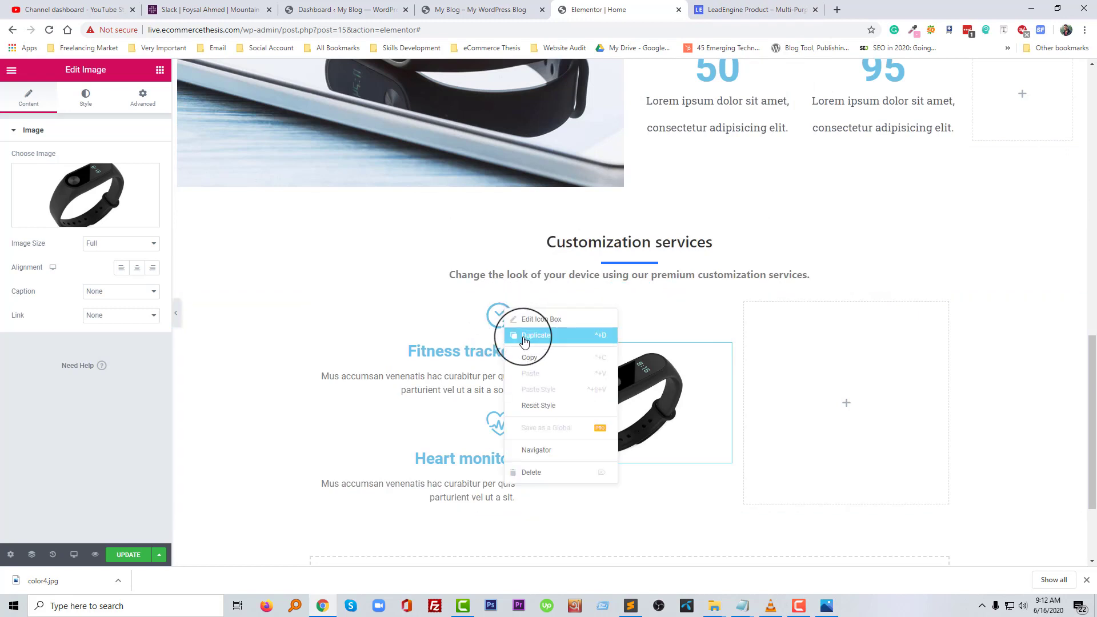
pyautogui.click(502, 338)
pyautogui.moveTo(510, 315); pyautogui.dragTo(795, 342)
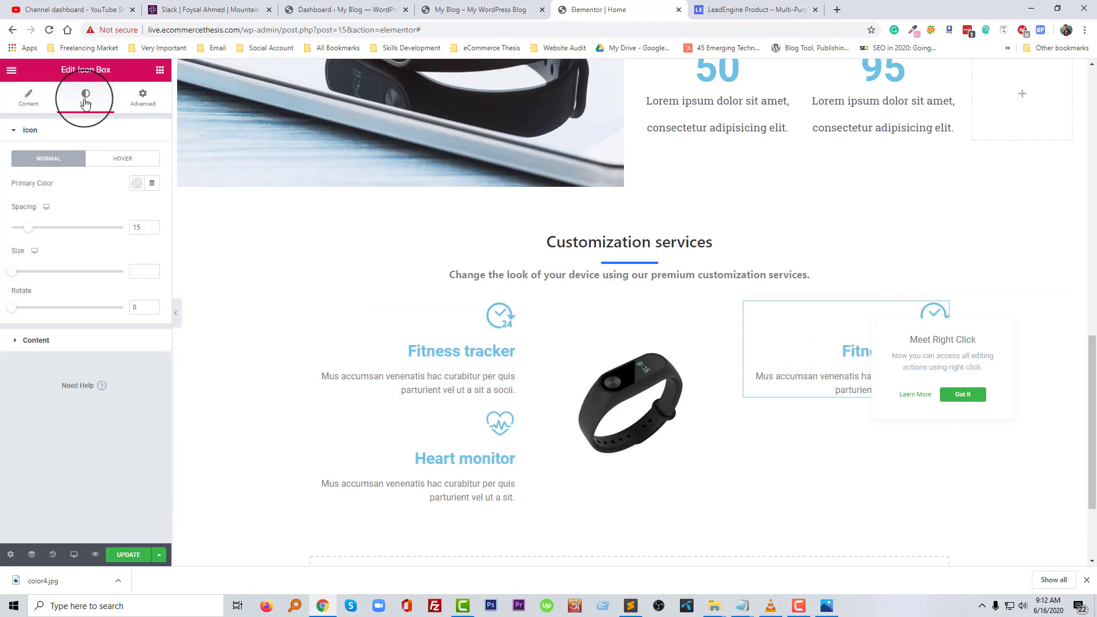
# Left-align the content of the Fitness tracker copy in the third column.
pyautogui.click(31, 104)
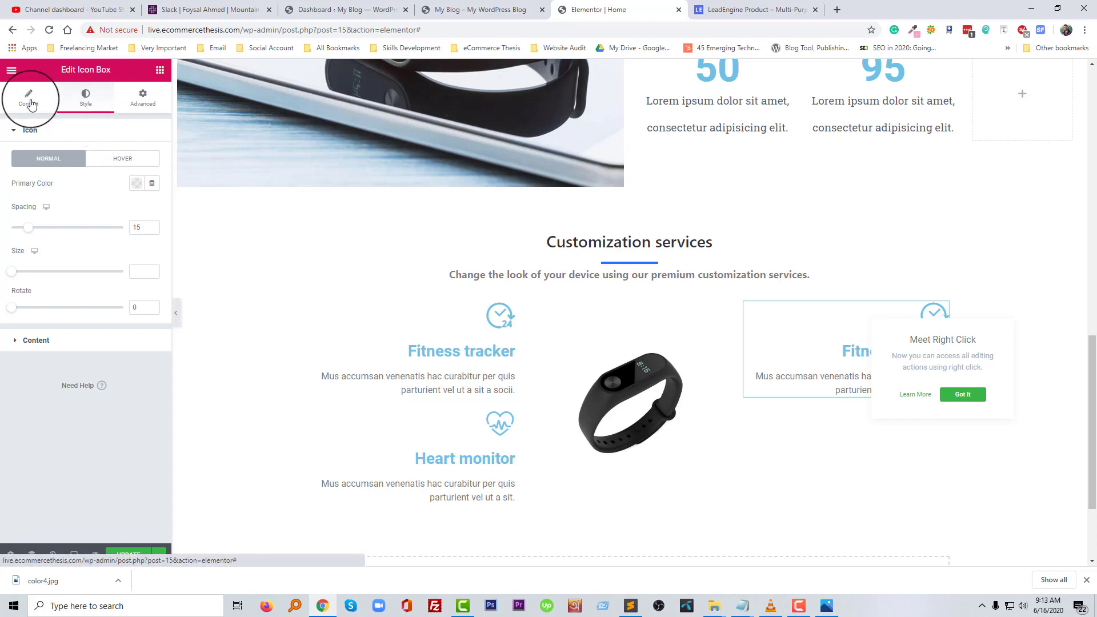
pyautogui.click(81, 103)
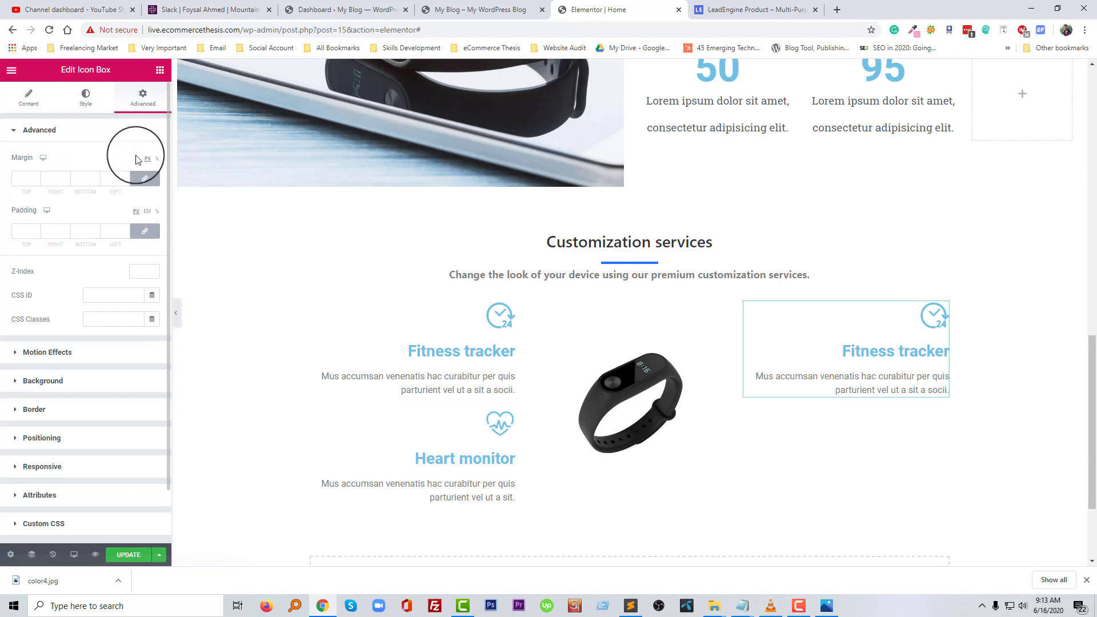
pyautogui.click(86, 99)
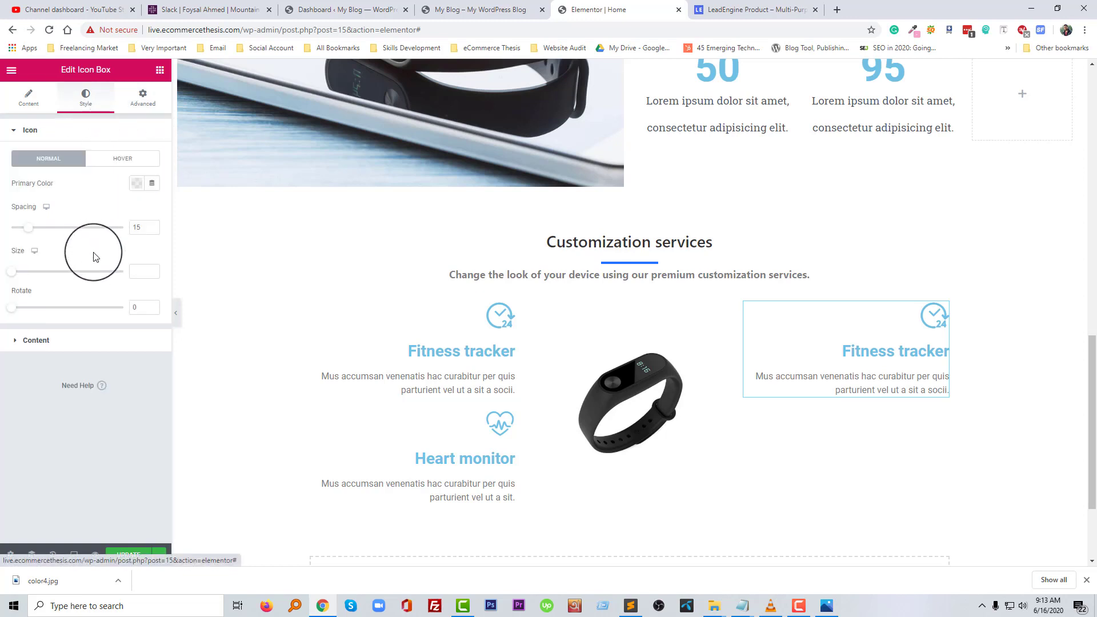
pyautogui.click(76, 341)
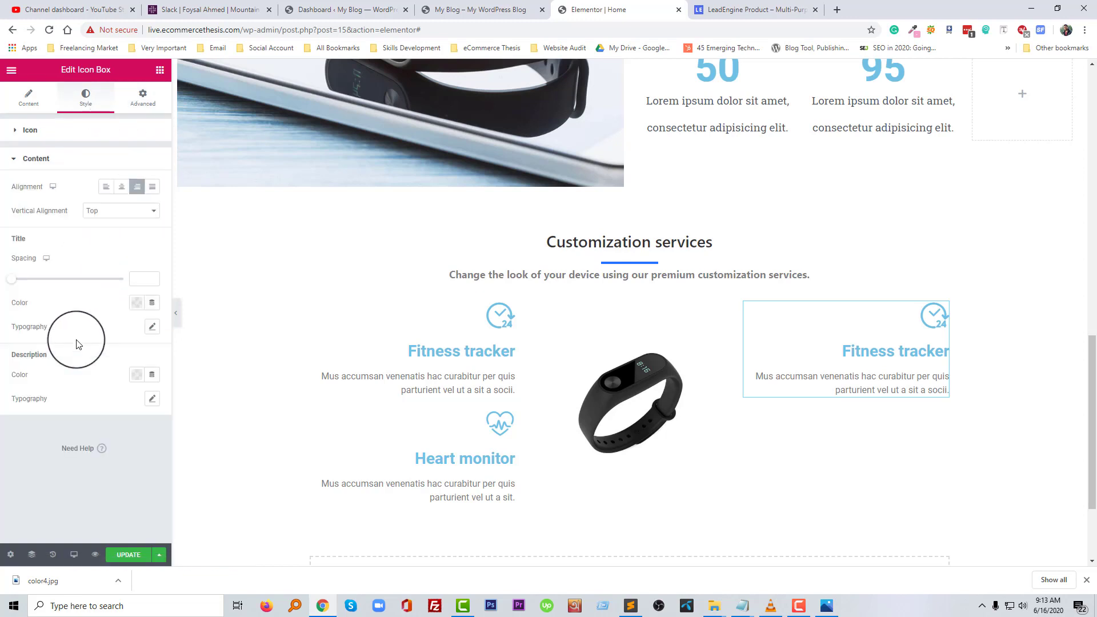
pyautogui.click(110, 190)
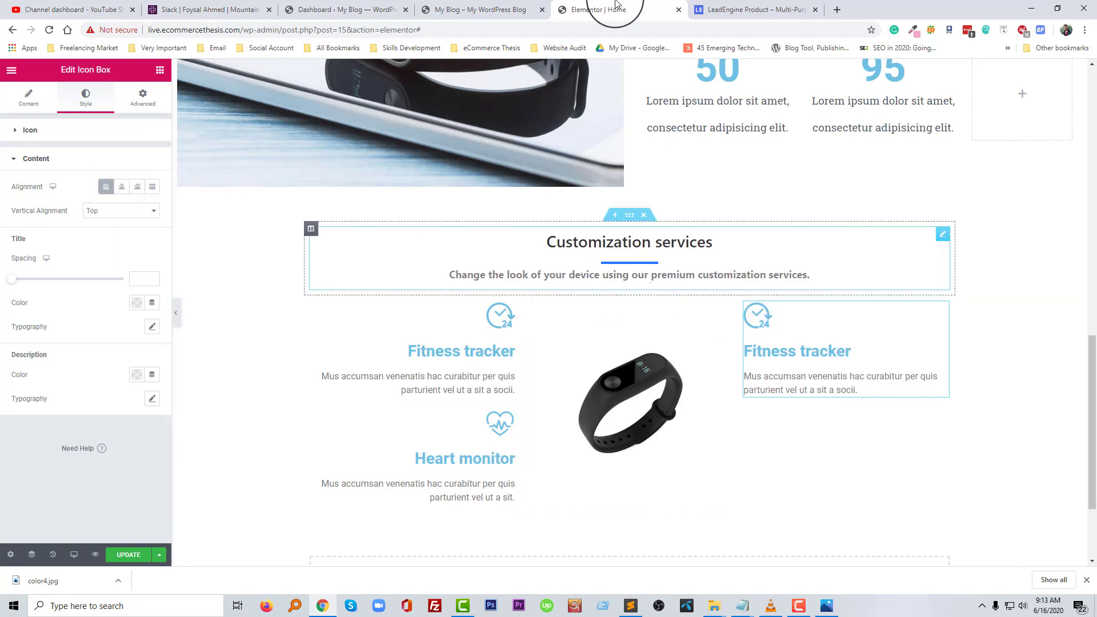
# Title the third-column icon box "Long-lasting battery", using the heading text copied from the LeadEngine page.
pyautogui.click(714, 8)
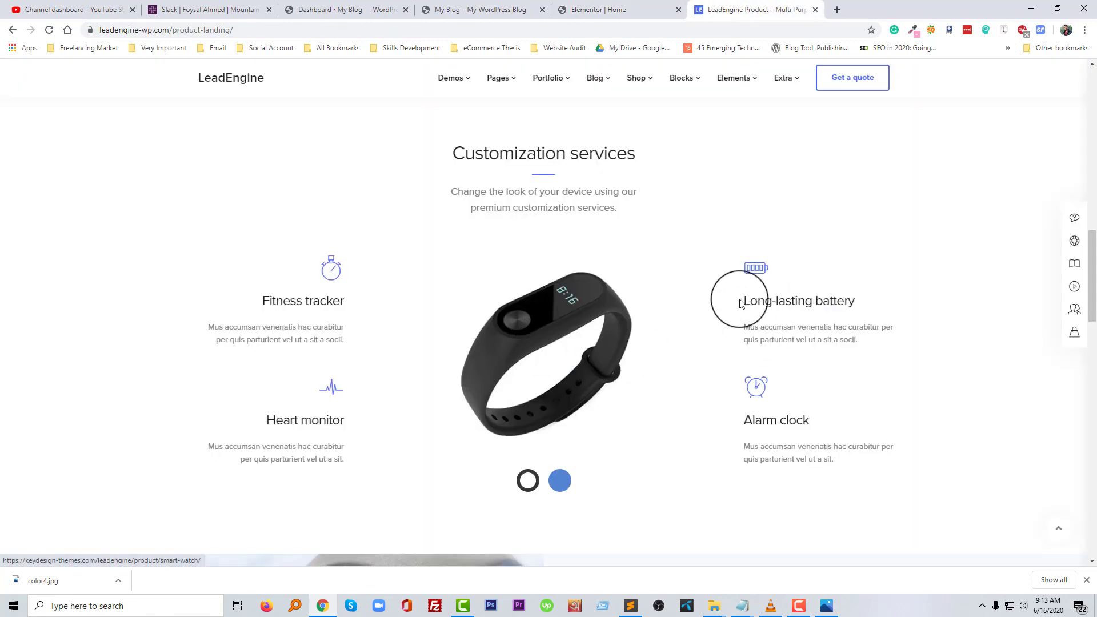
pyautogui.moveTo(755, 299); pyautogui.dragTo(874, 299)
pyautogui.hotkey('ctrl', 'c')
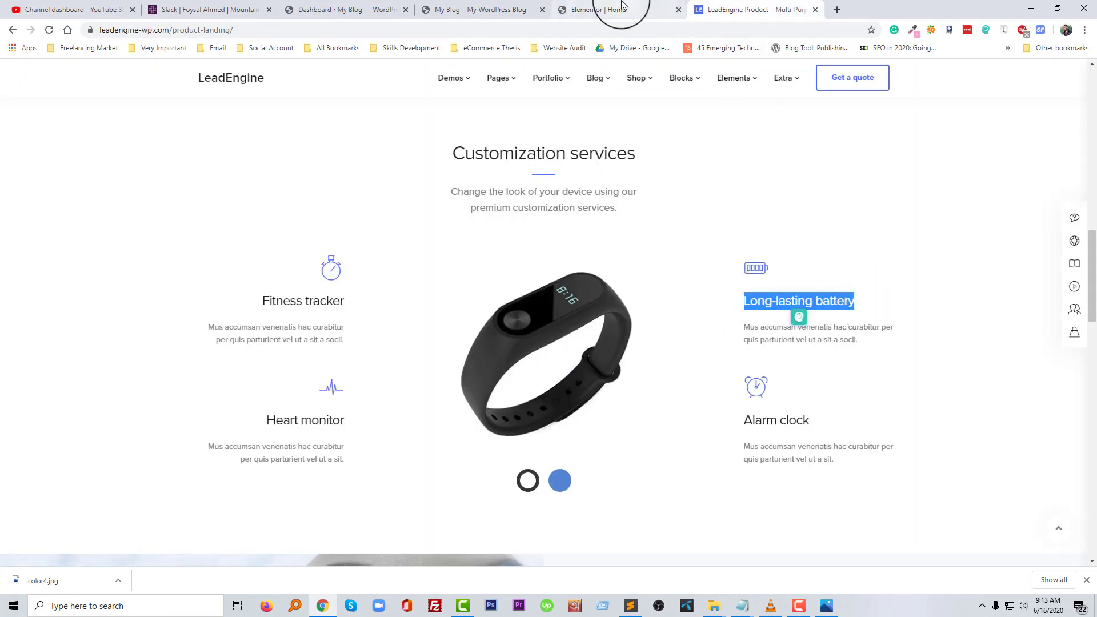
pyautogui.click(639, 10)
pyautogui.click(29, 98)
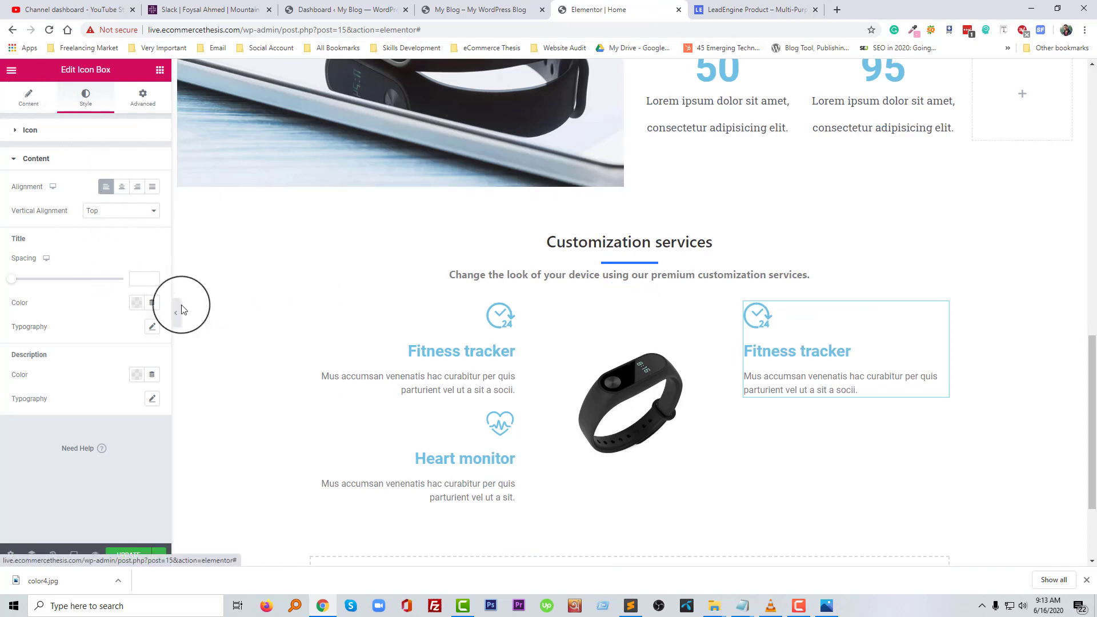
pyautogui.tripleClick(101, 287)
pyautogui.hotkey('ctrl', 'v')
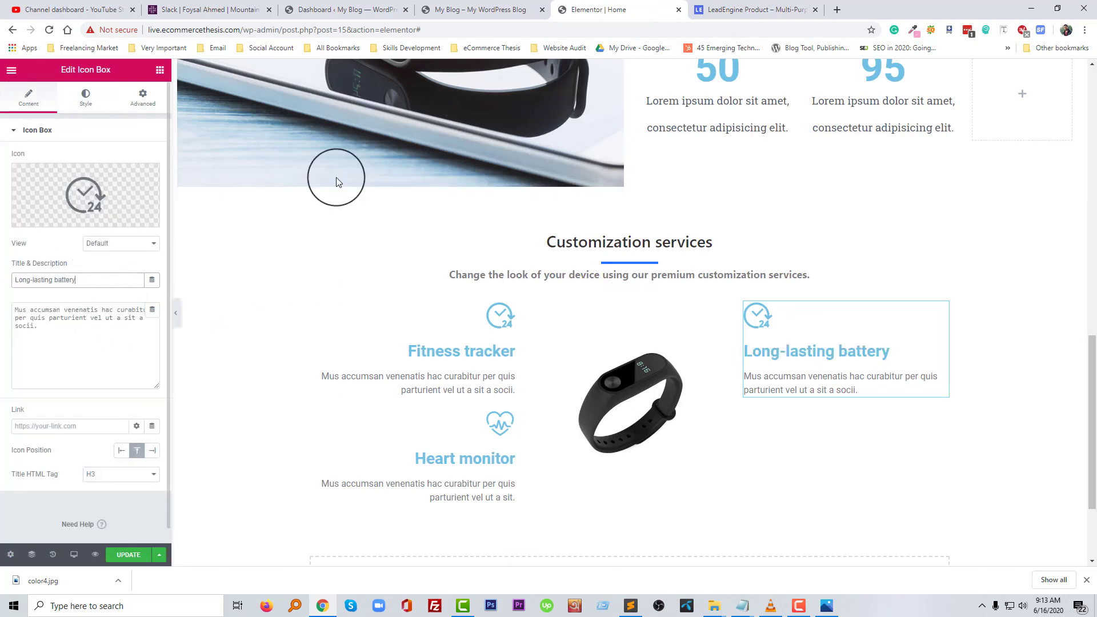
# Replace the Long-lasting battery icon box's description with the matching text from the LeadEngine page.
pyautogui.click(742, 9)
pyautogui.moveTo(861, 341); pyautogui.dragTo(740, 326)
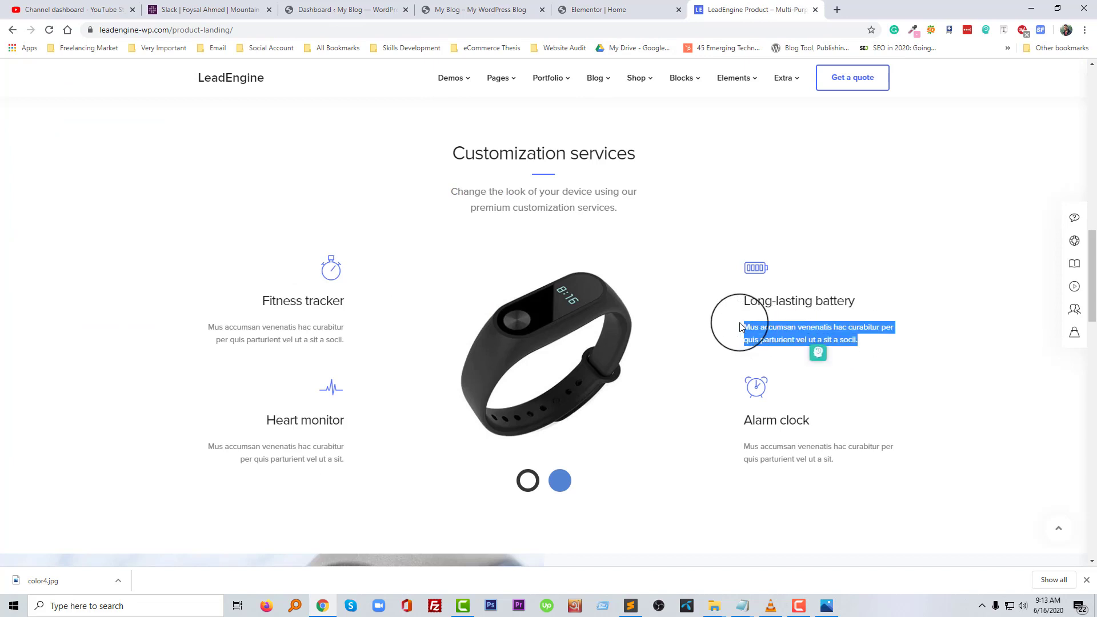
pyautogui.click(622, 9)
pyautogui.tripleClick(61, 341)
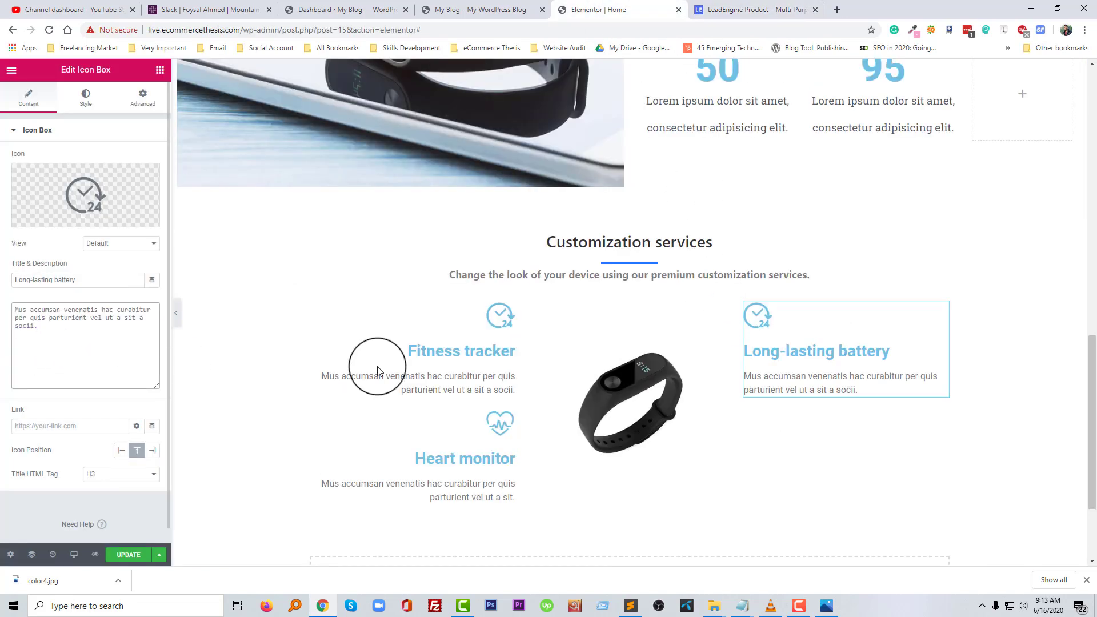
# Replace the Long-lasting battery box's icon with the horizontal Battery icon with a charge symbol, searching the icon library for "battery".
pyautogui.click(758, 10)
pyautogui.click(789, 280)
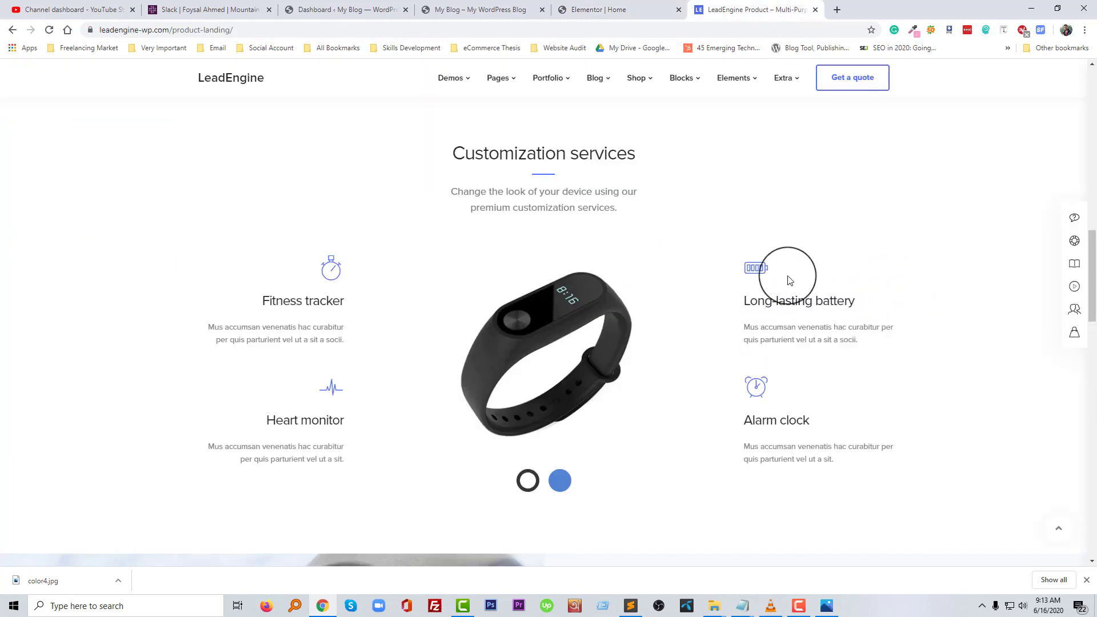
pyautogui.doubleClick(827, 299)
pyautogui.hotkey('ctrl', 'c')
pyautogui.click(611, 10)
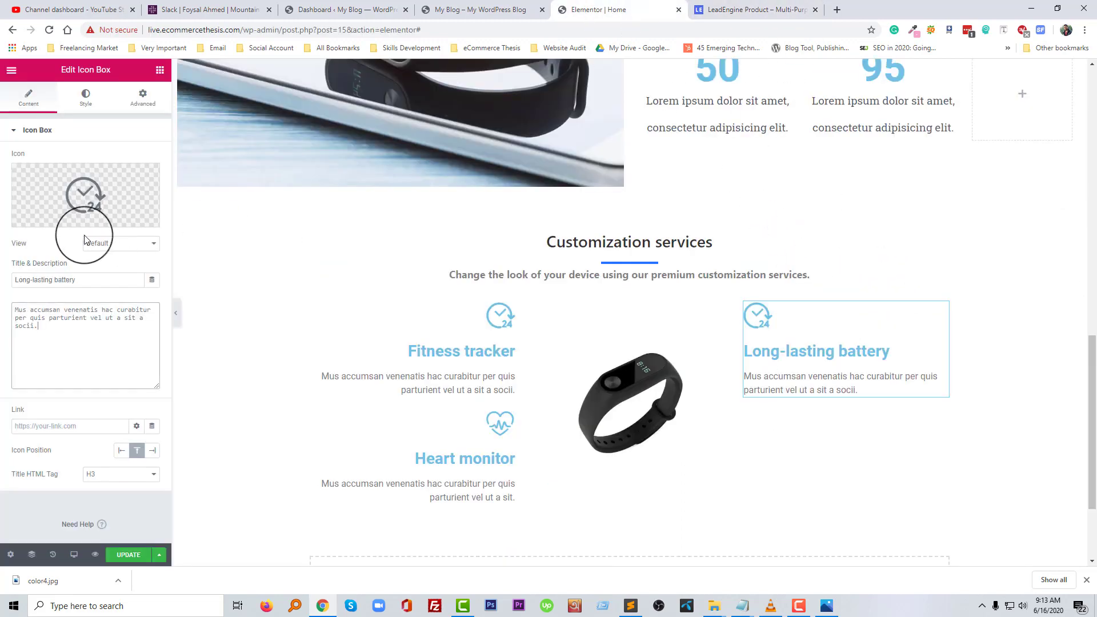
pyautogui.click(86, 203)
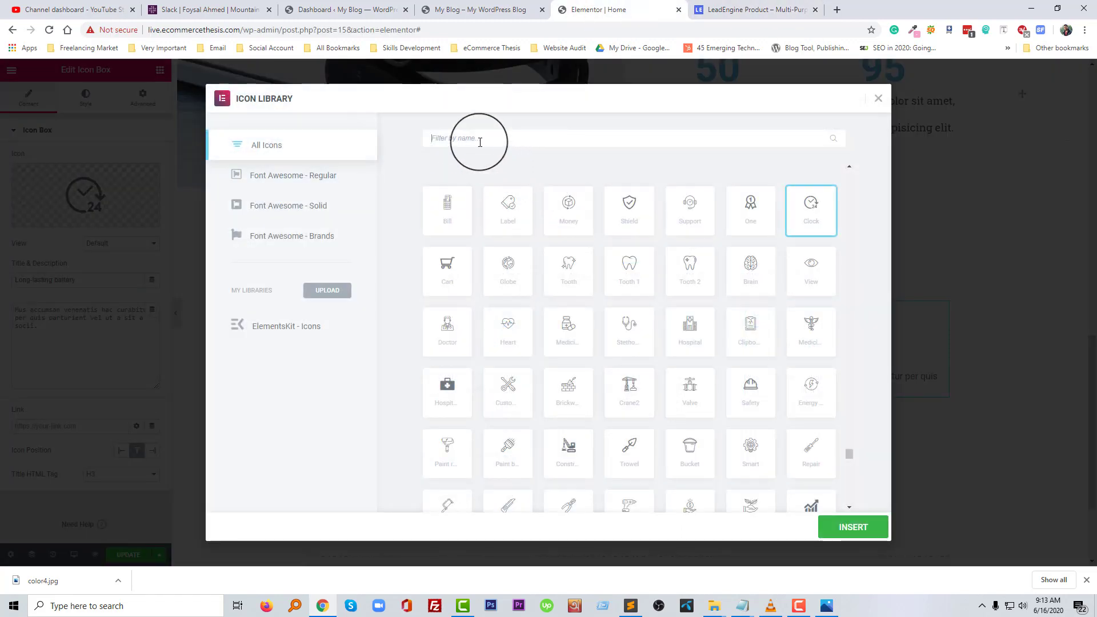
pyautogui.click(480, 142)
pyautogui.hotkey('ctrl', 'v')
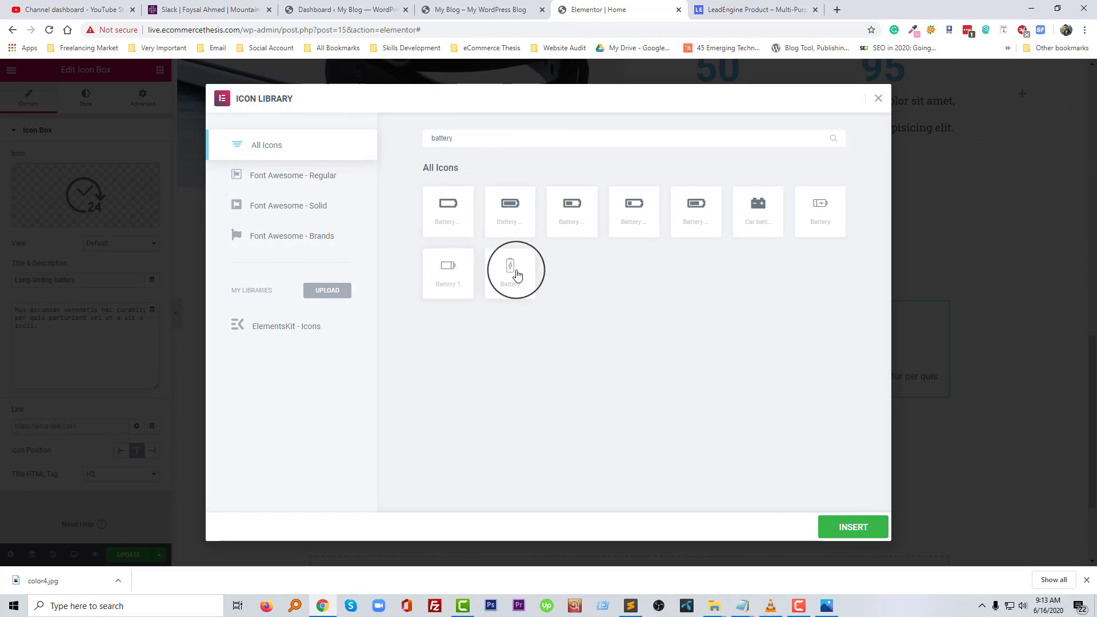
pyautogui.click(821, 219)
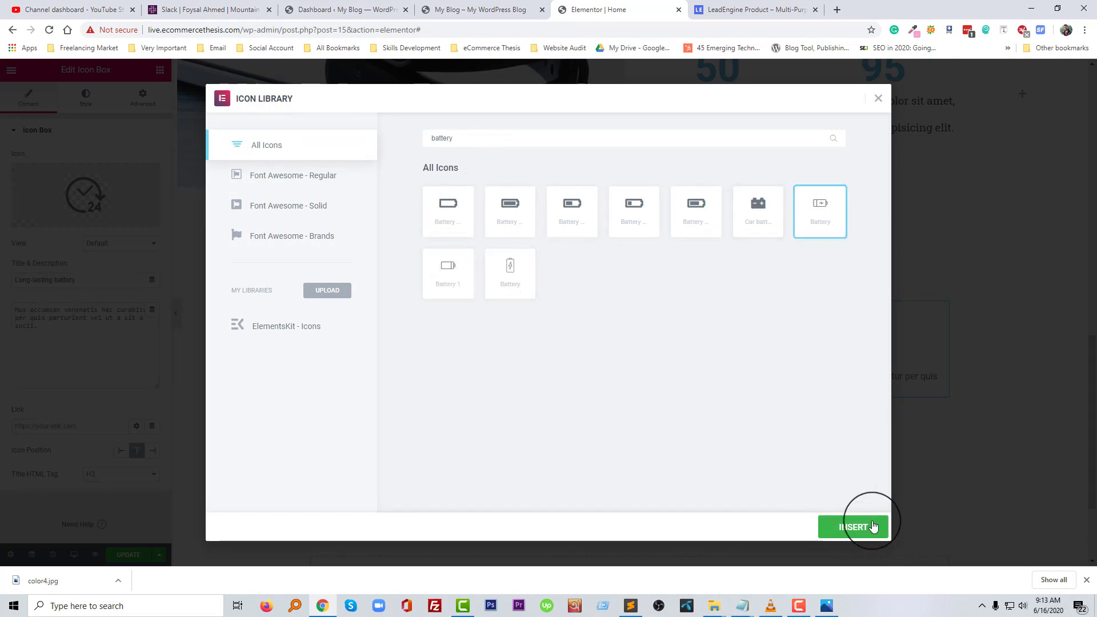
pyautogui.click(867, 526)
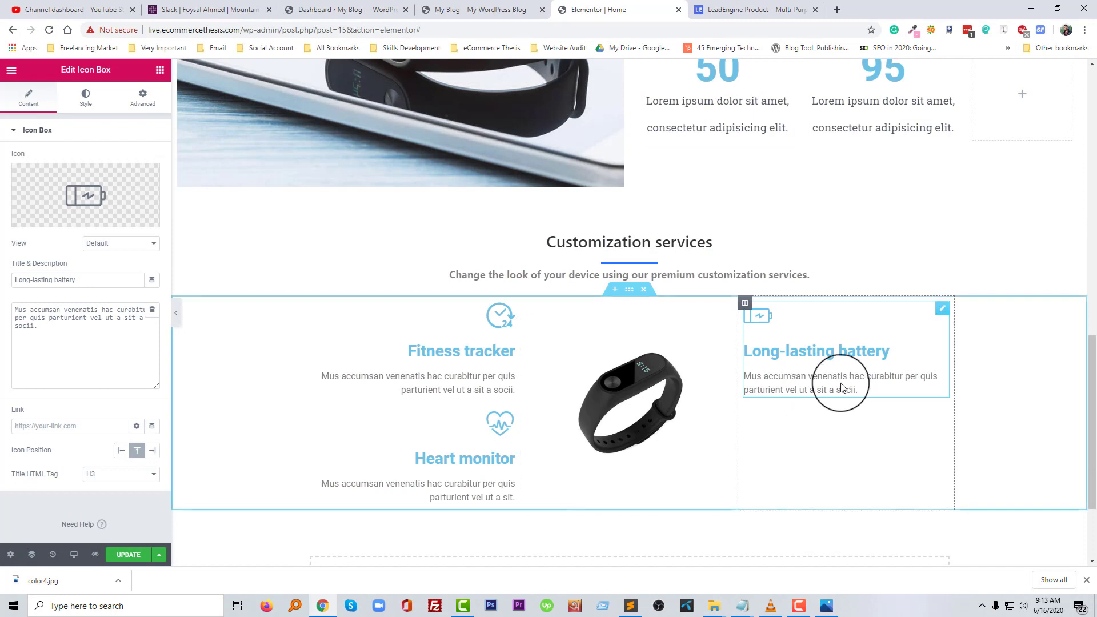
# Duplicate the Long-lasting battery icon box and title the copy "Alarm clock", using the heading from the LeadEngine page.
pyautogui.rightClick(941, 316)
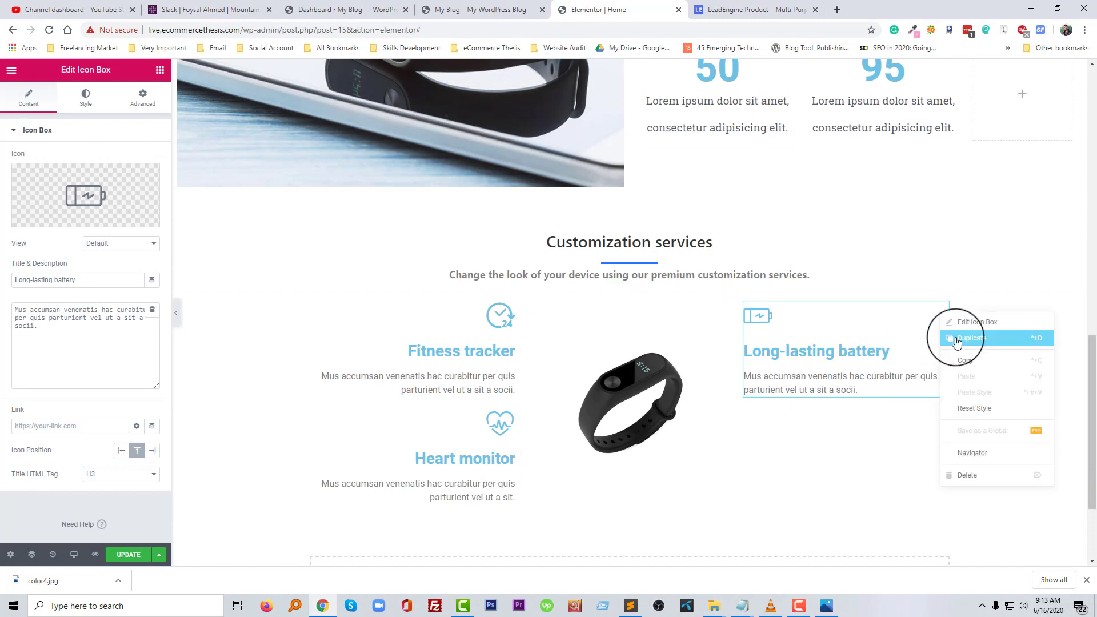
pyautogui.click(736, 11)
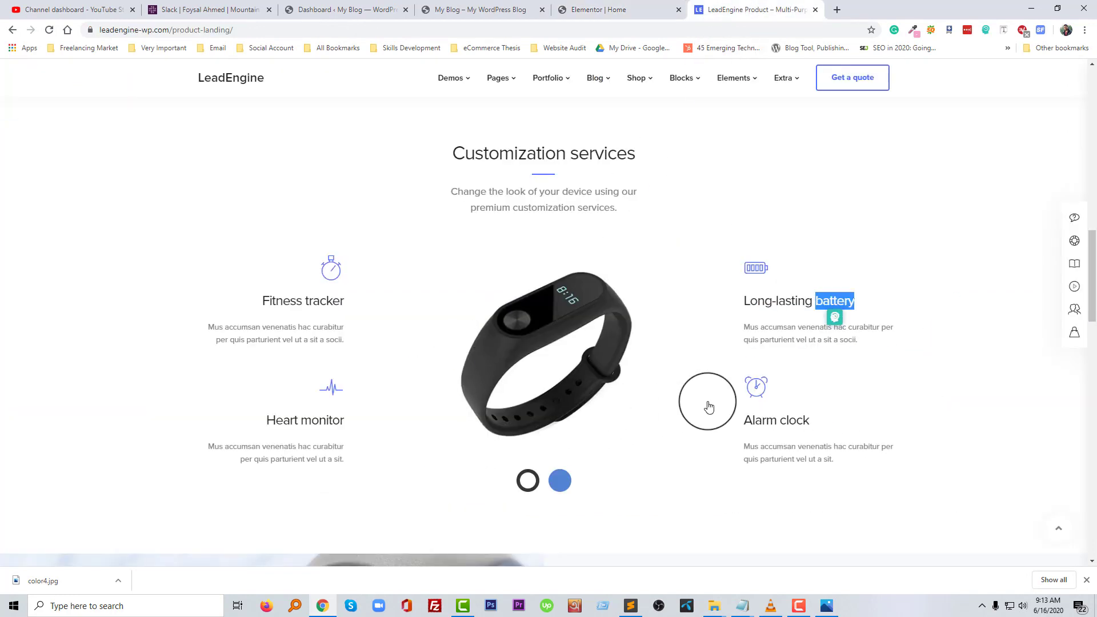
pyautogui.moveTo(828, 424); pyautogui.dragTo(746, 425)
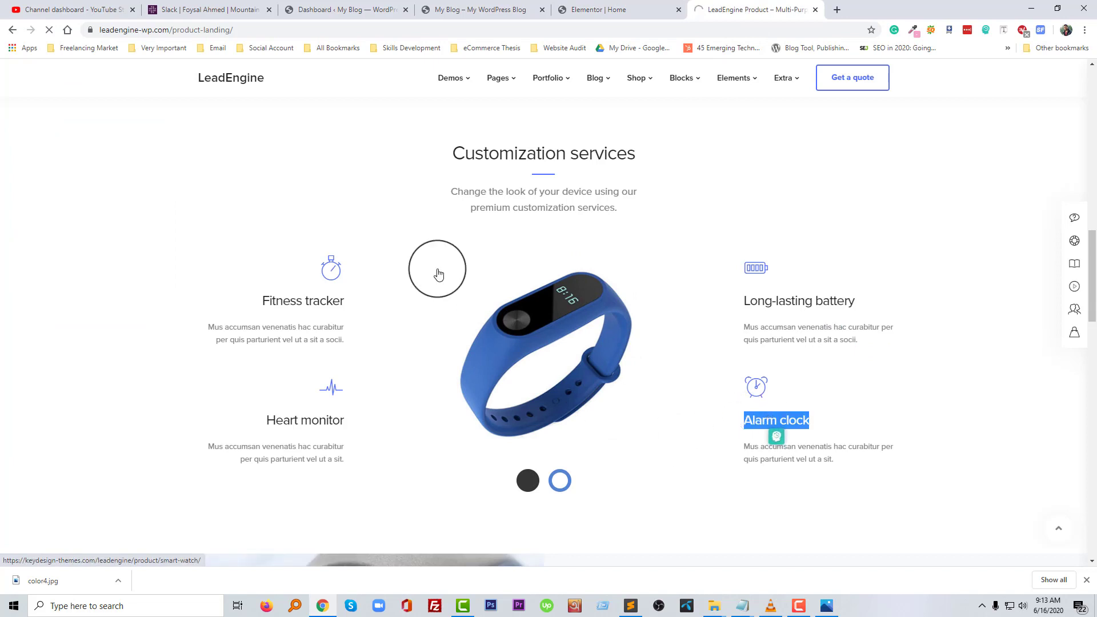
pyautogui.click(599, 6)
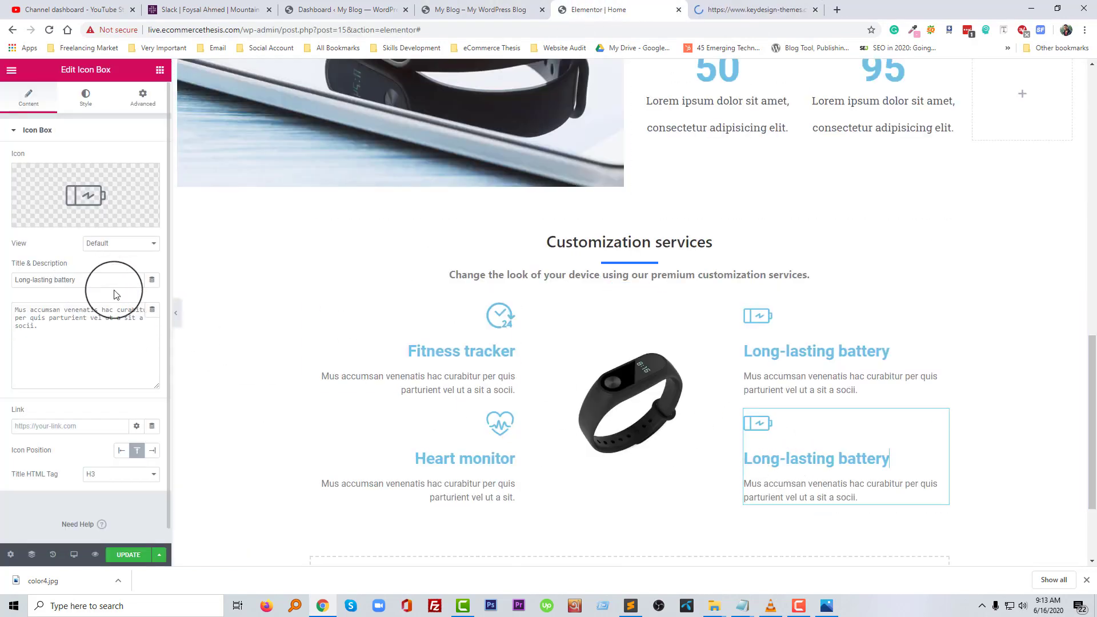
pyautogui.write('Alarm clock')
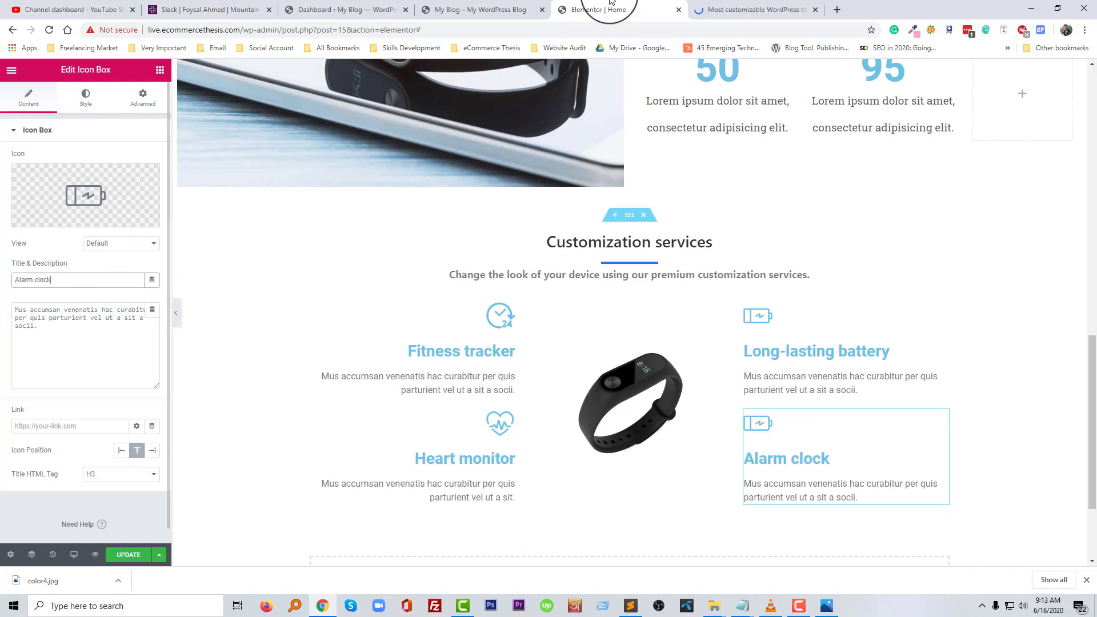
# Return the reference browser tab from keydesign-themes.com to the LeadEngine product landing page.
pyautogui.click(748, 10)
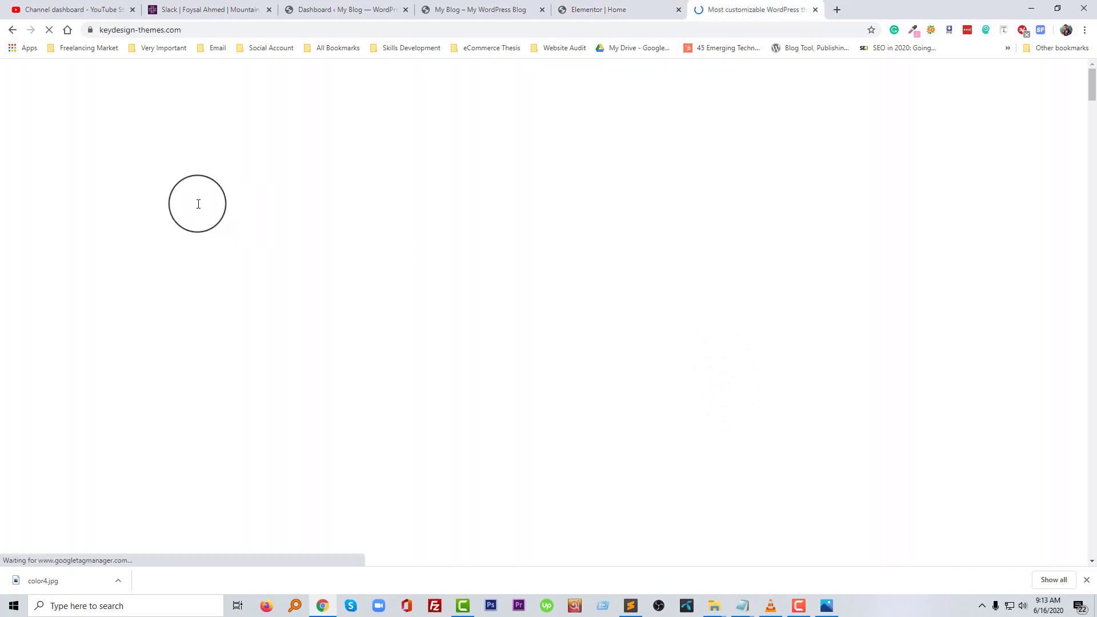
pyautogui.click(13, 31)
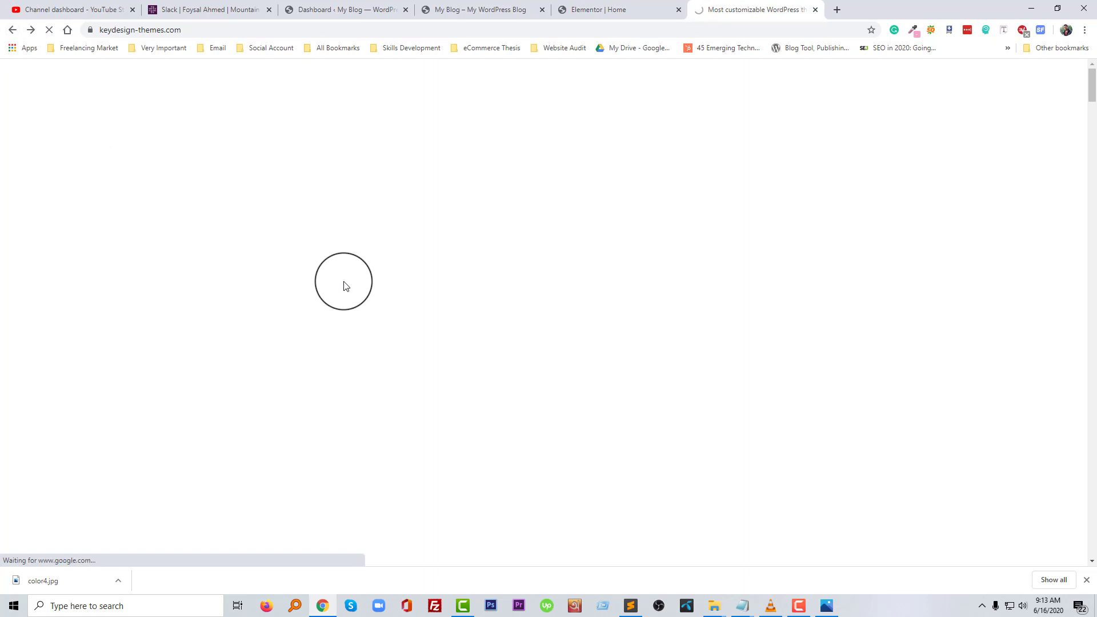
pyautogui.click(609, 11)
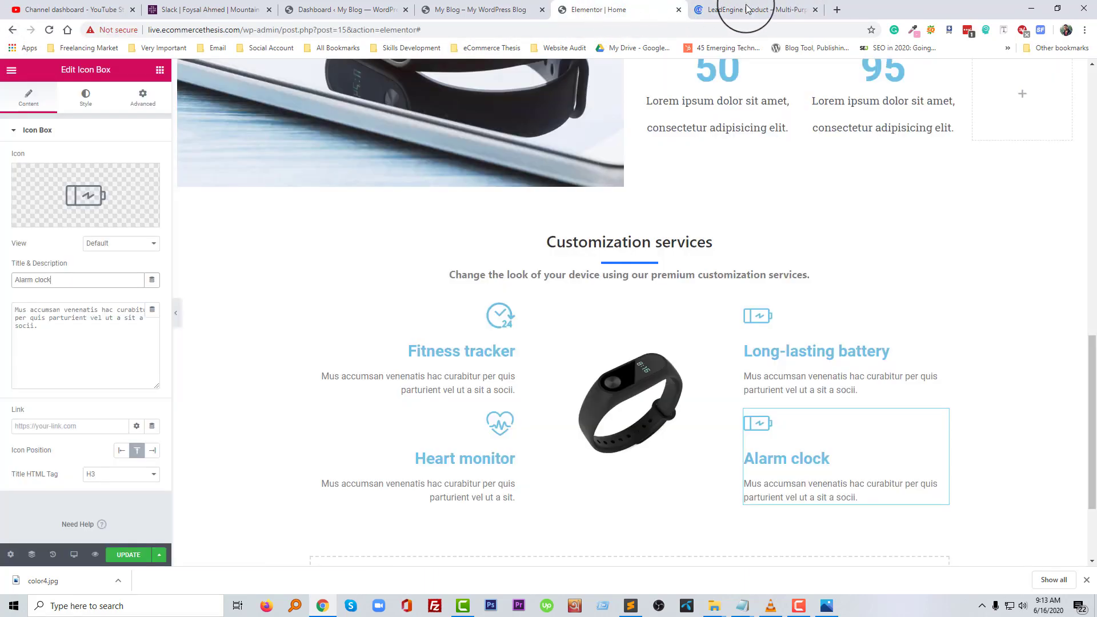
pyautogui.click(746, 11)
pyautogui.scroll(-10, 880, 415)
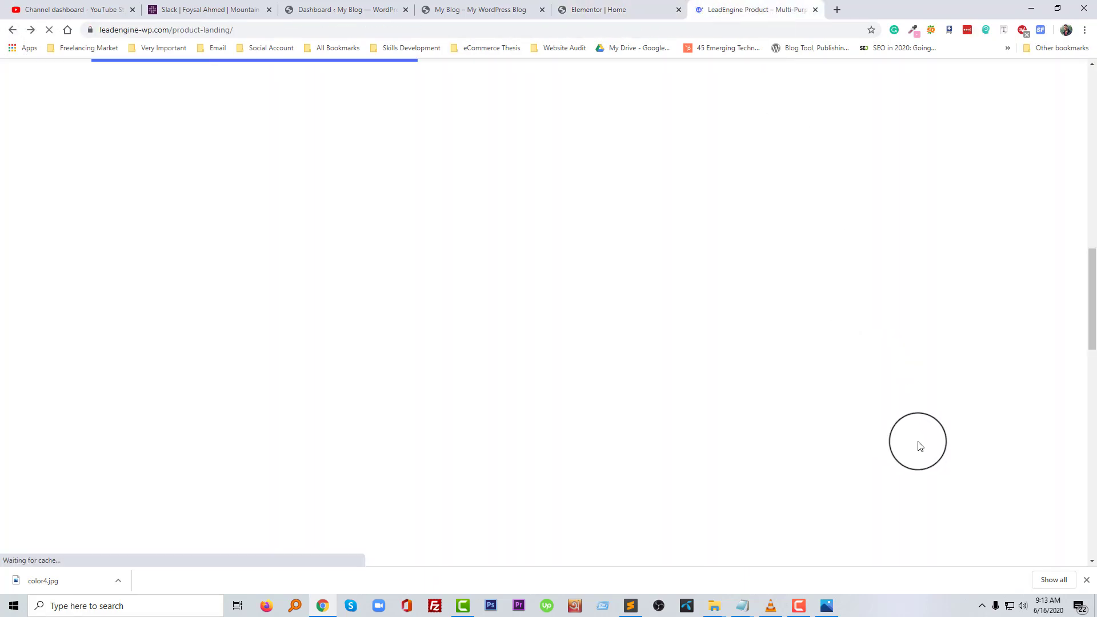
pyautogui.click(594, 10)
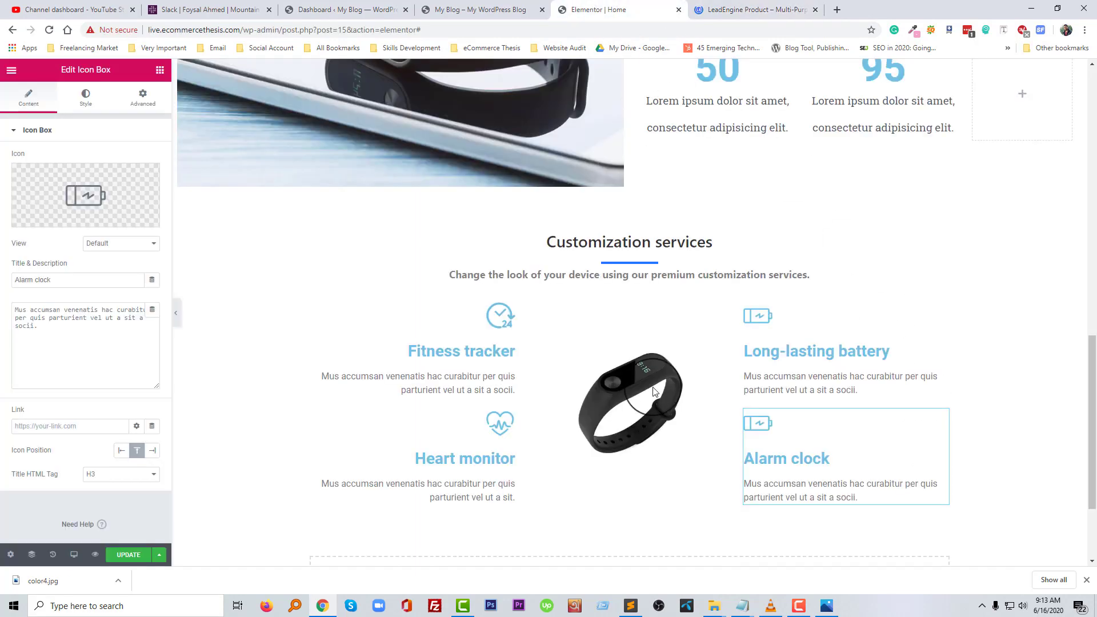
# Replace the Alarm clock box's description with the LeadEngine text "Mus accumsan venenatis hac curabitur per quis parturient vel ut a sit.".
pyautogui.click(761, 13)
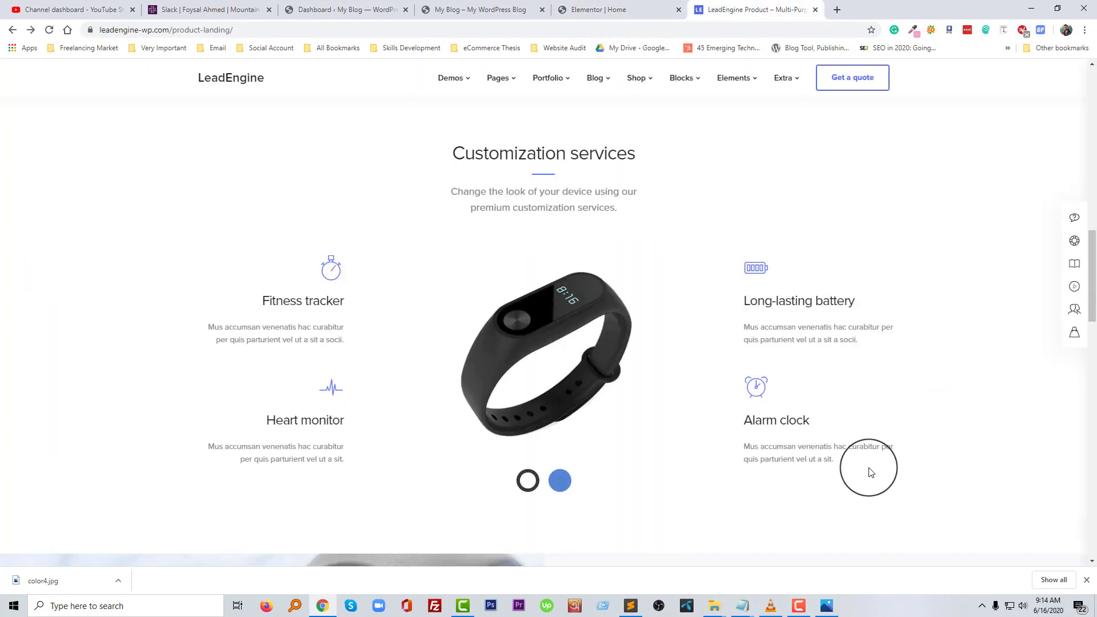
pyautogui.moveTo(835, 460); pyautogui.dragTo(753, 448)
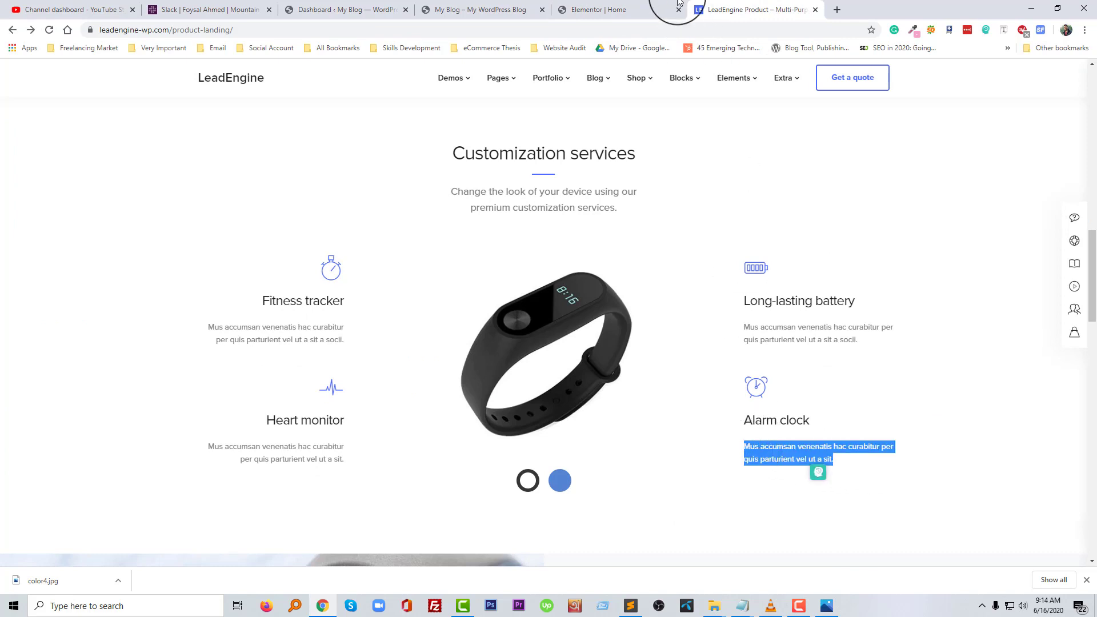
pyautogui.click(628, 10)
pyautogui.click(78, 348)
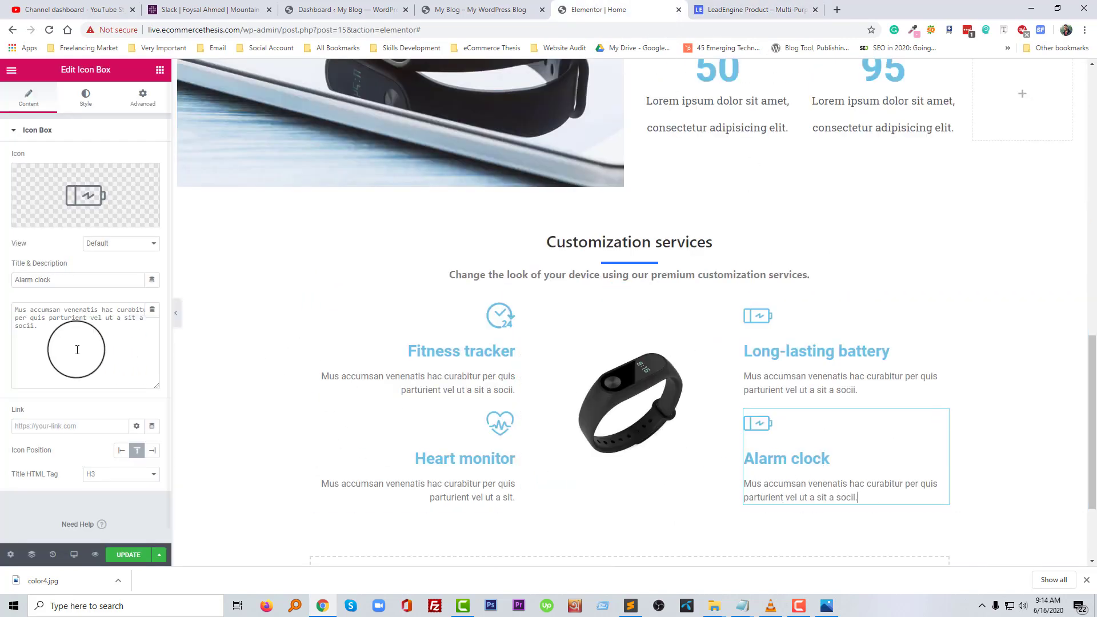
pyautogui.hotkey('ctrl', 'a')
pyautogui.write('Mus accumsan venenatis hac curabitur per quis parturient vel ut a sit.')
# Change the Alarm clock box's icon to an alarm clock, filtering the icon library by "ala".
pyautogui.click(81, 183)
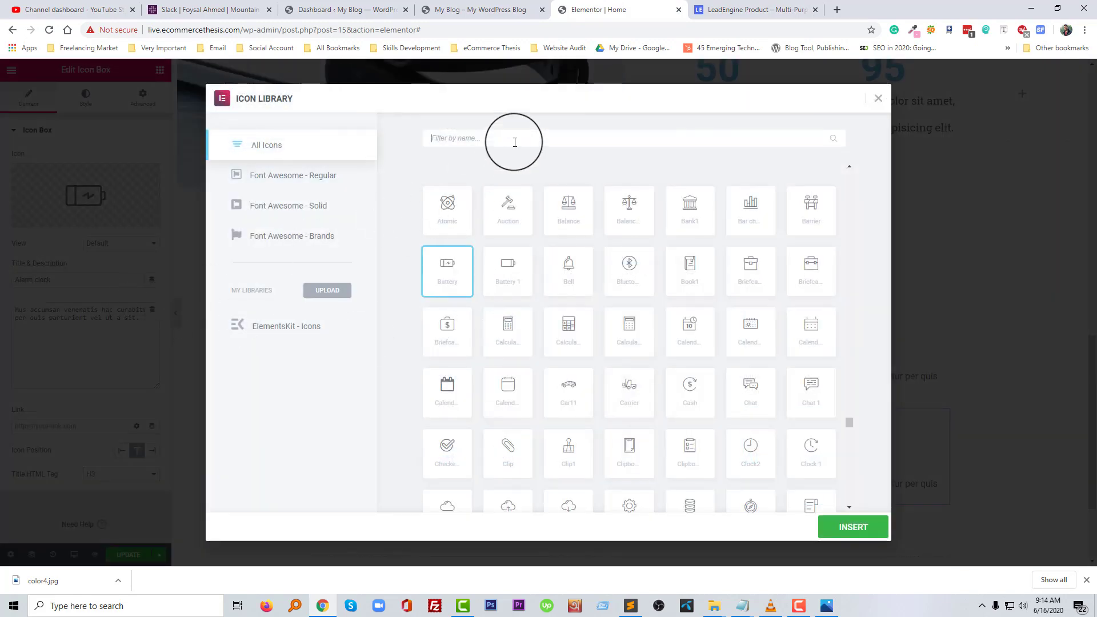
pyautogui.write('ala')
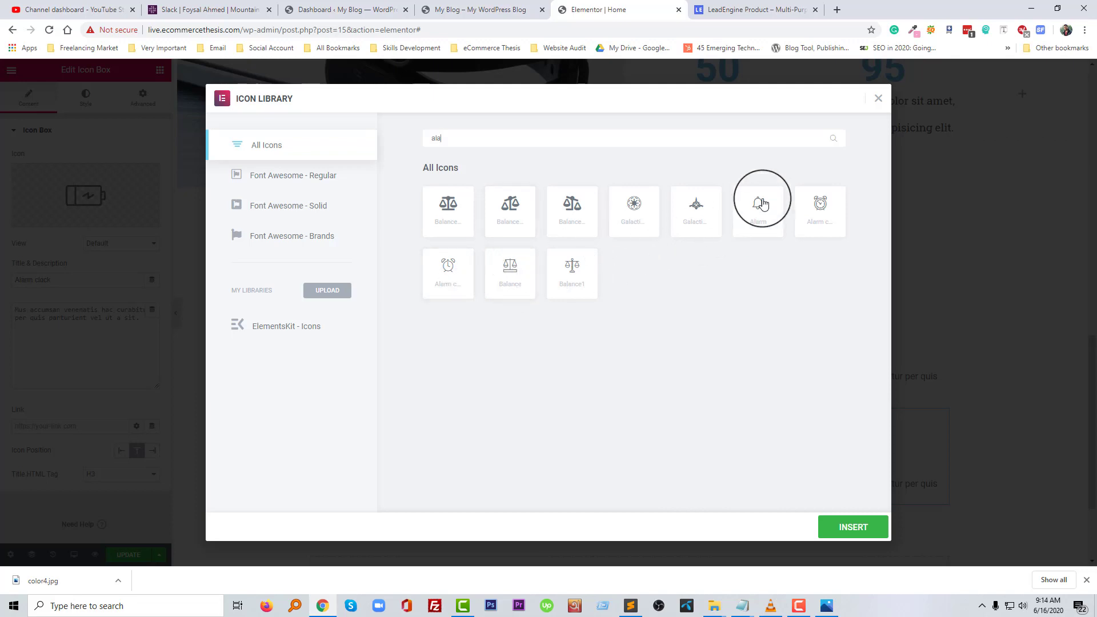
pyautogui.click(854, 527)
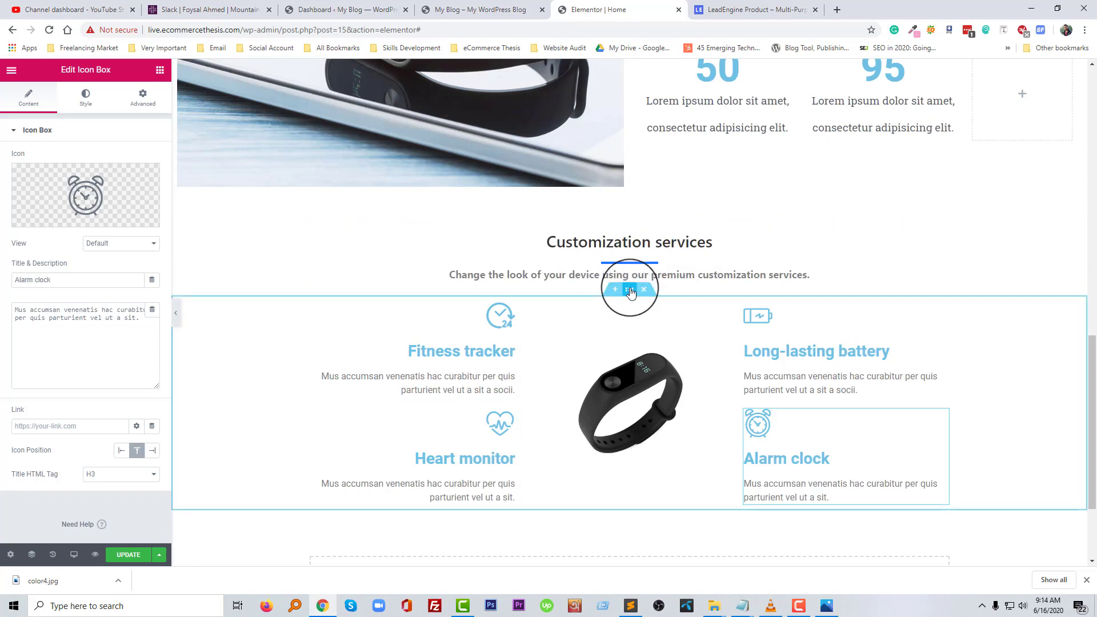
# Set the icon box section's top and bottom padding to 50 px with 0 at the sides, and update the page.
pyautogui.click(629, 290)
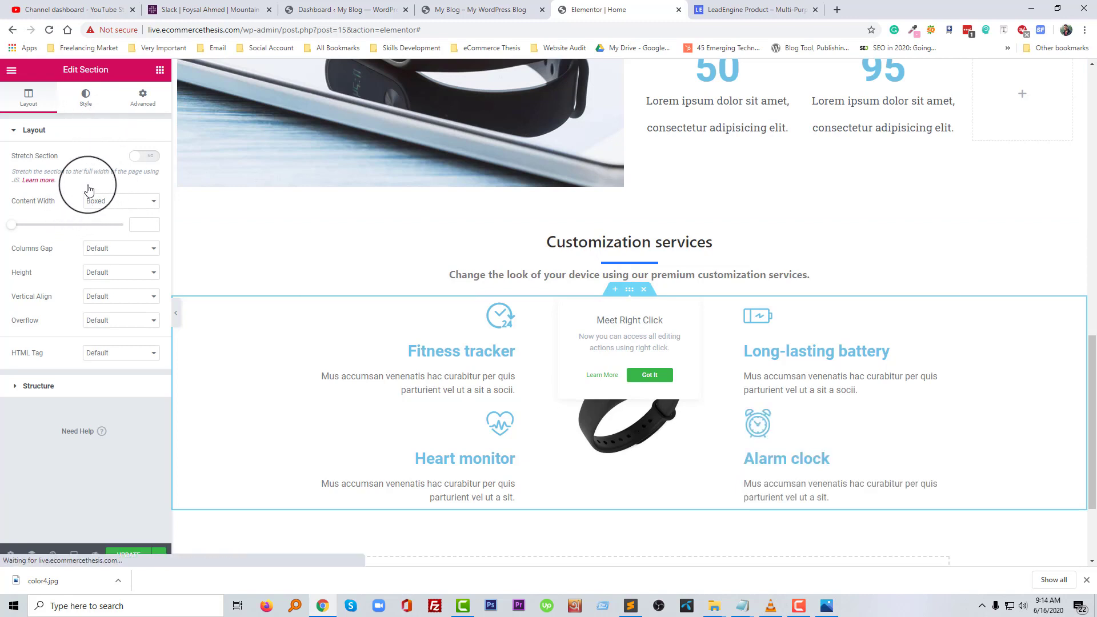
pyautogui.click(86, 97)
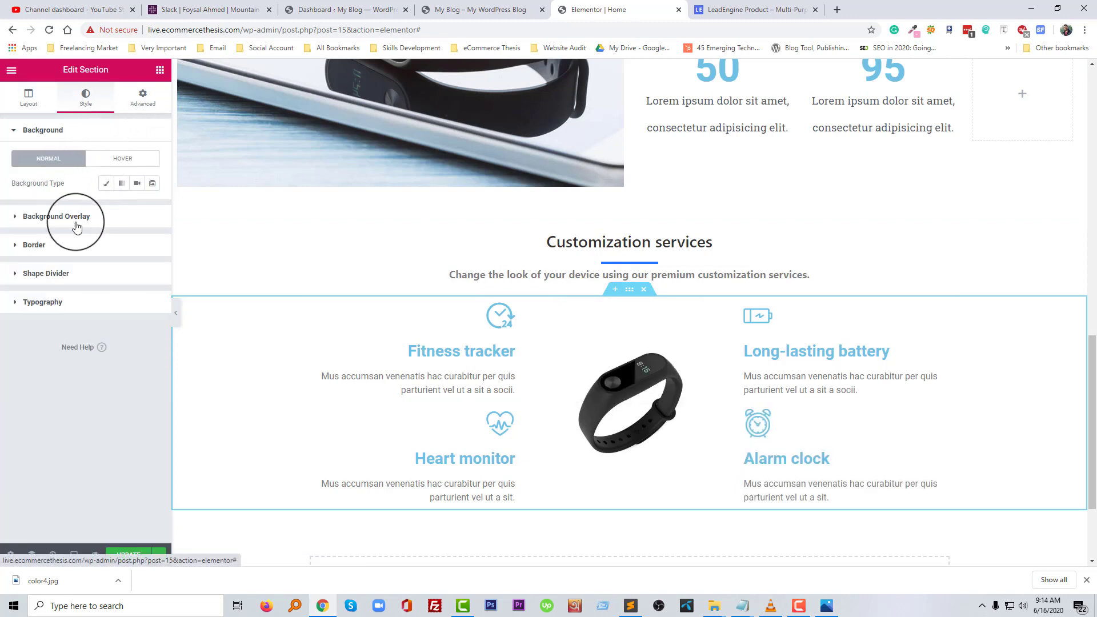
pyautogui.click(143, 97)
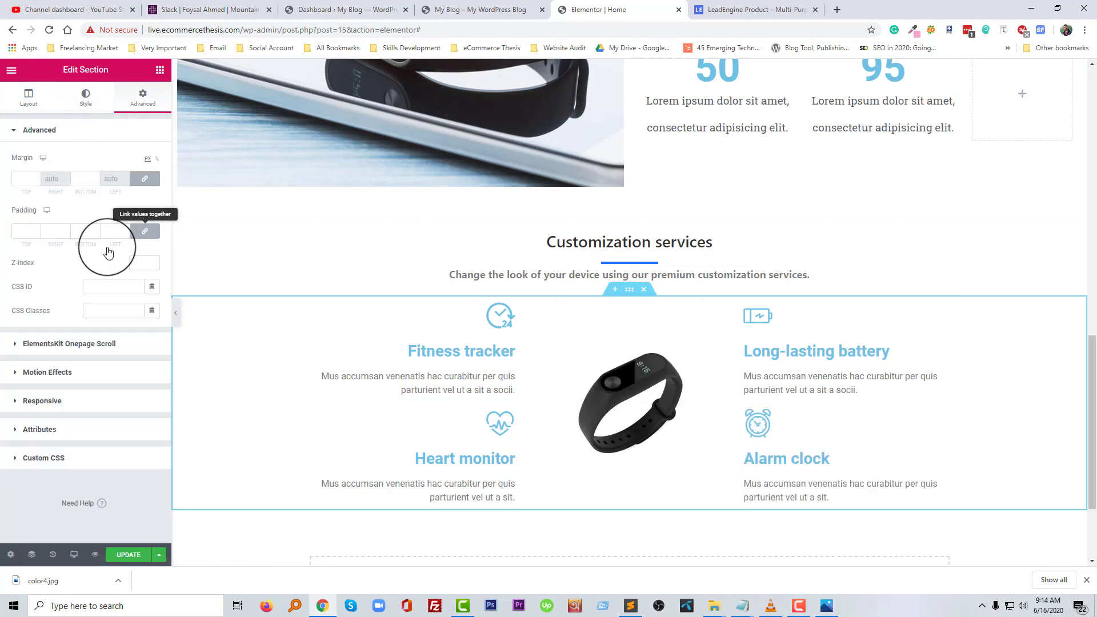
pyautogui.click(39, 231)
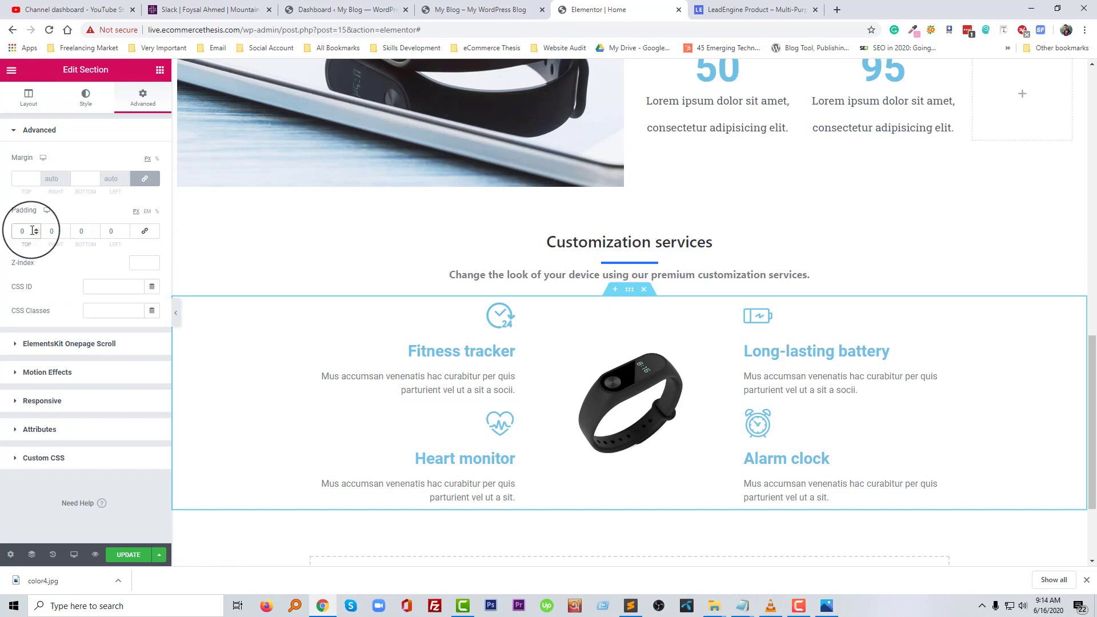
pyautogui.write('5050')
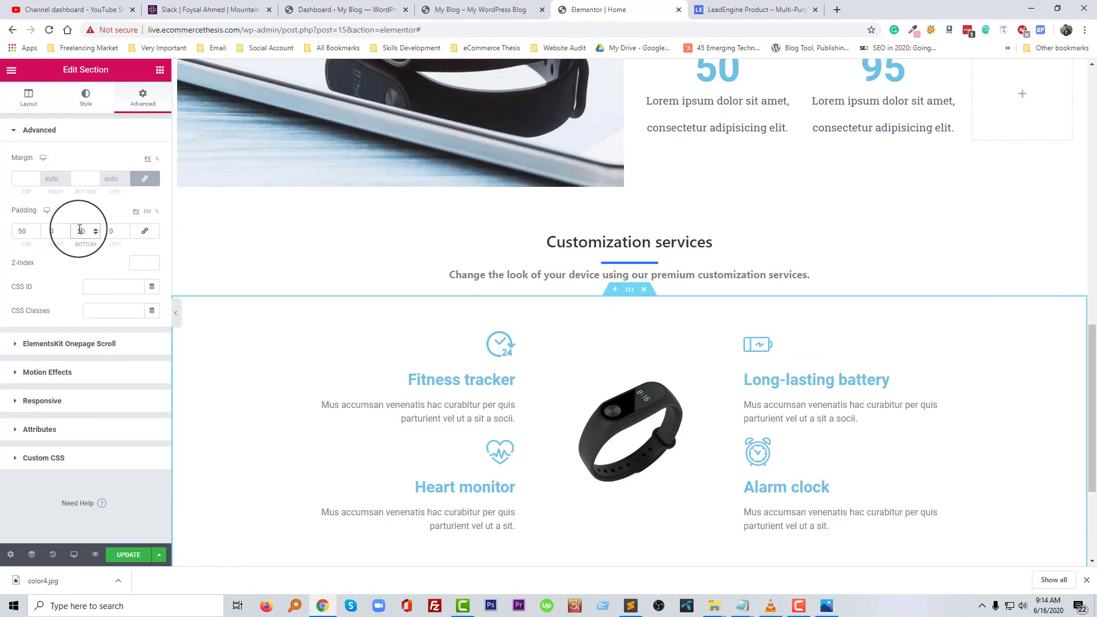
pyautogui.scroll(-3, 600, 306)
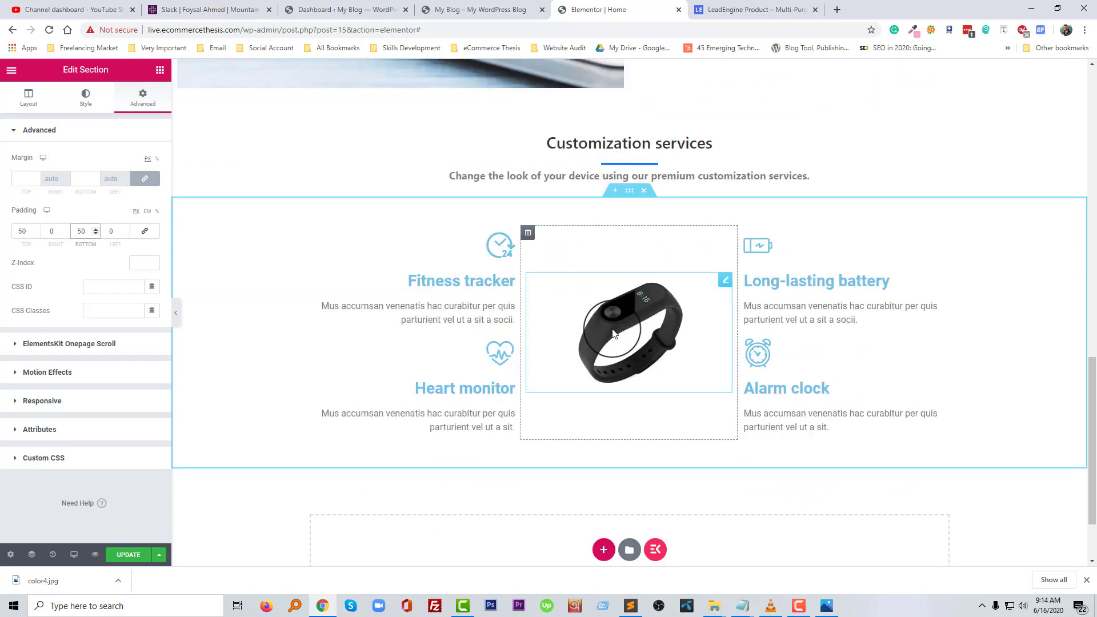
pyautogui.click(131, 554)
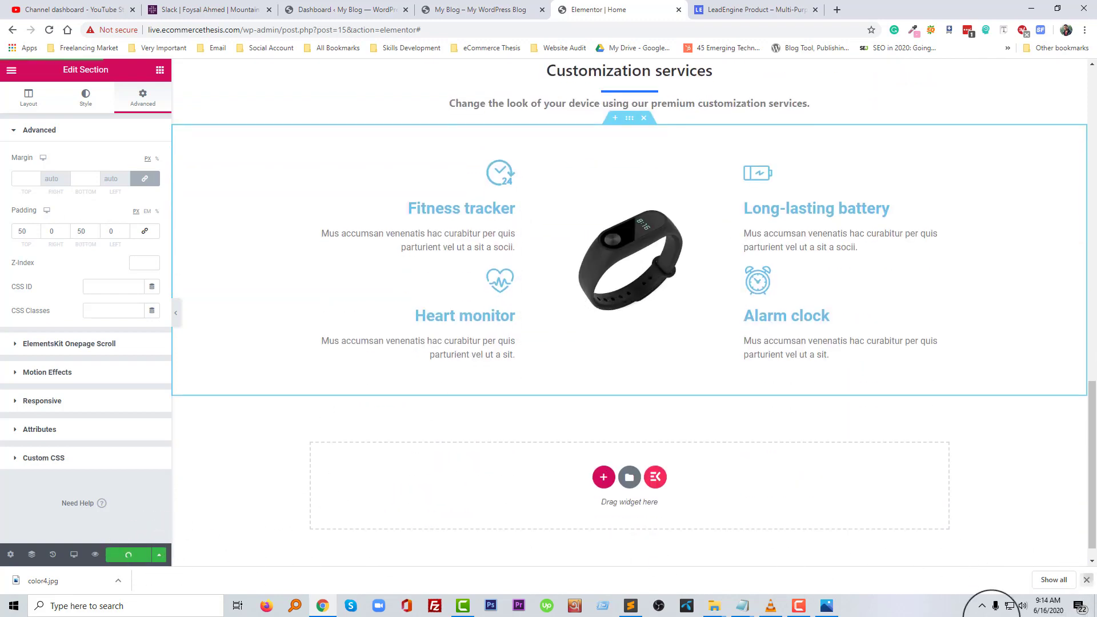
pyautogui.click(1086, 579)
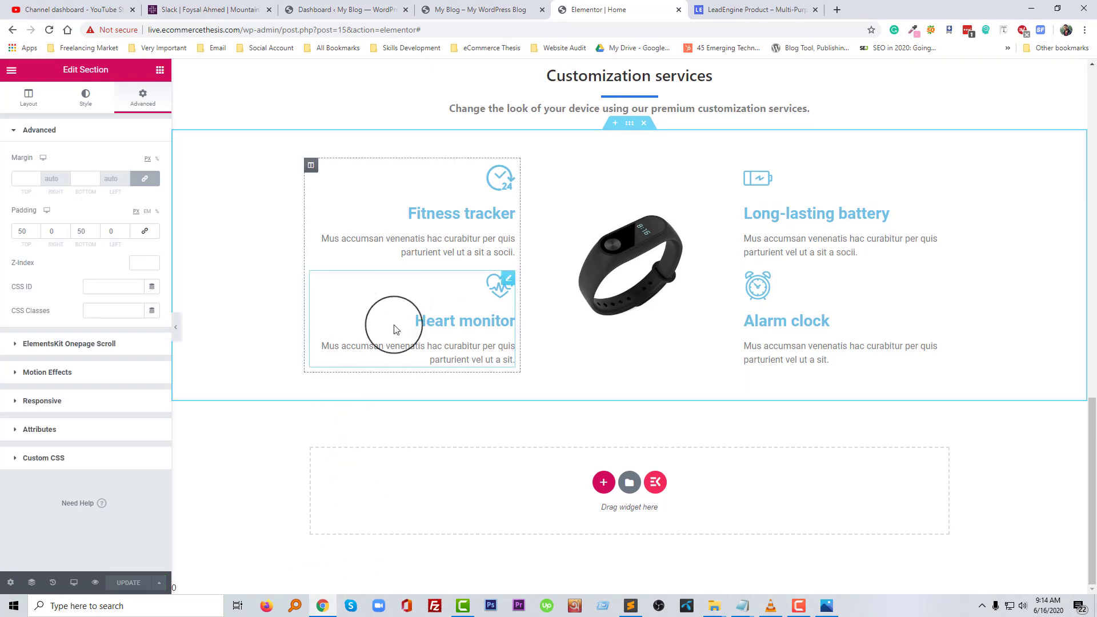
# Review the Customization services section on the published My Blog page and compare it with the LeadEngine reference.
pyautogui.click(454, 9)
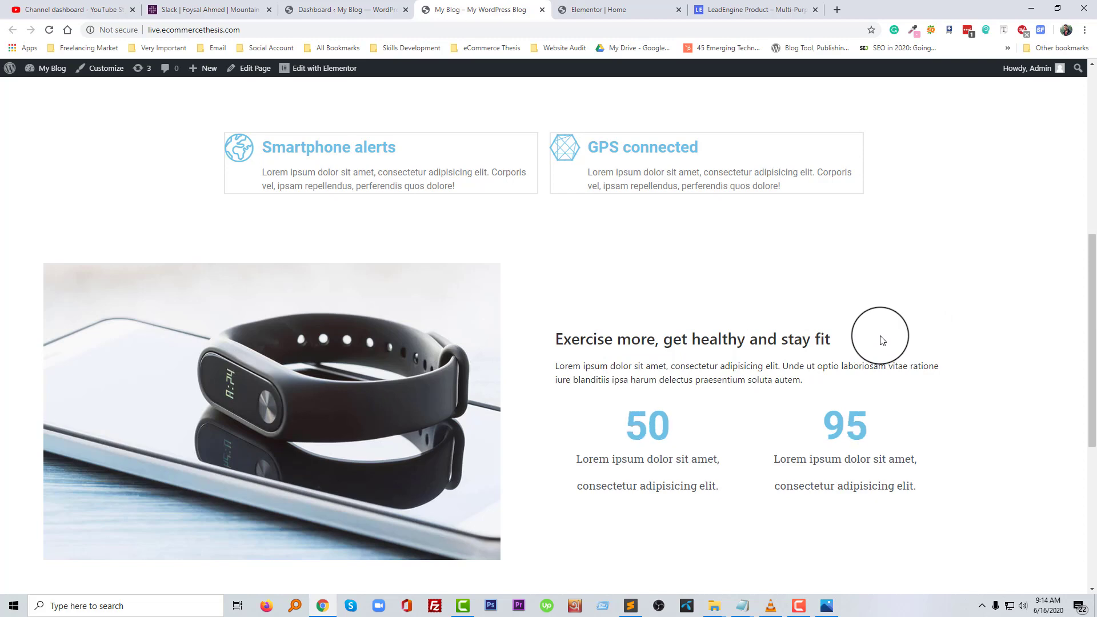
pyautogui.scroll(-6, 867, 388)
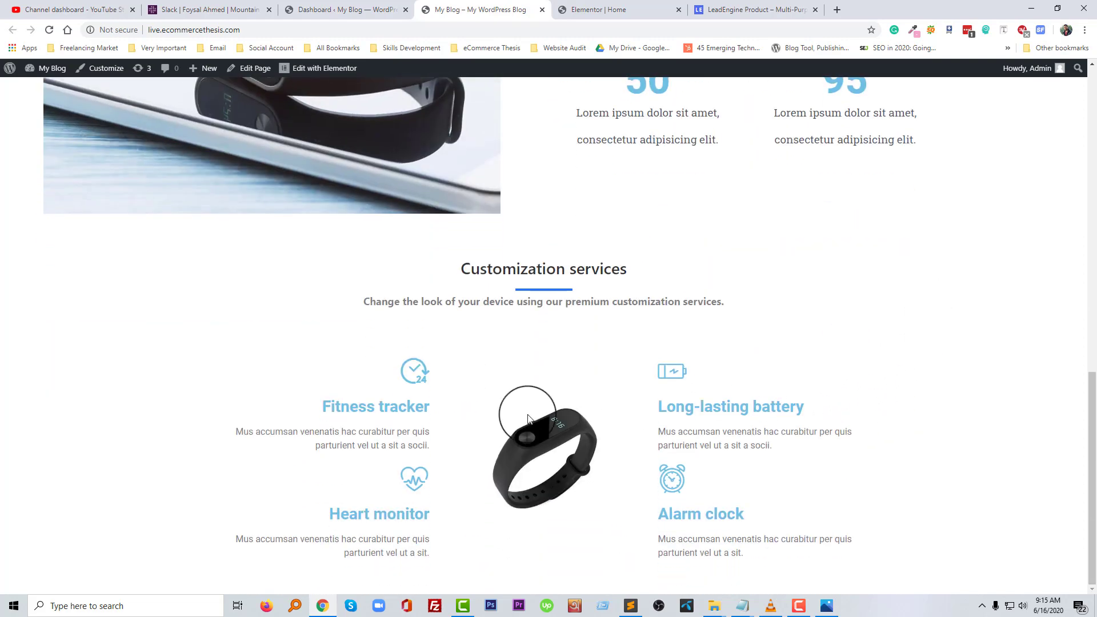
pyautogui.scroll(2, 506, 416)
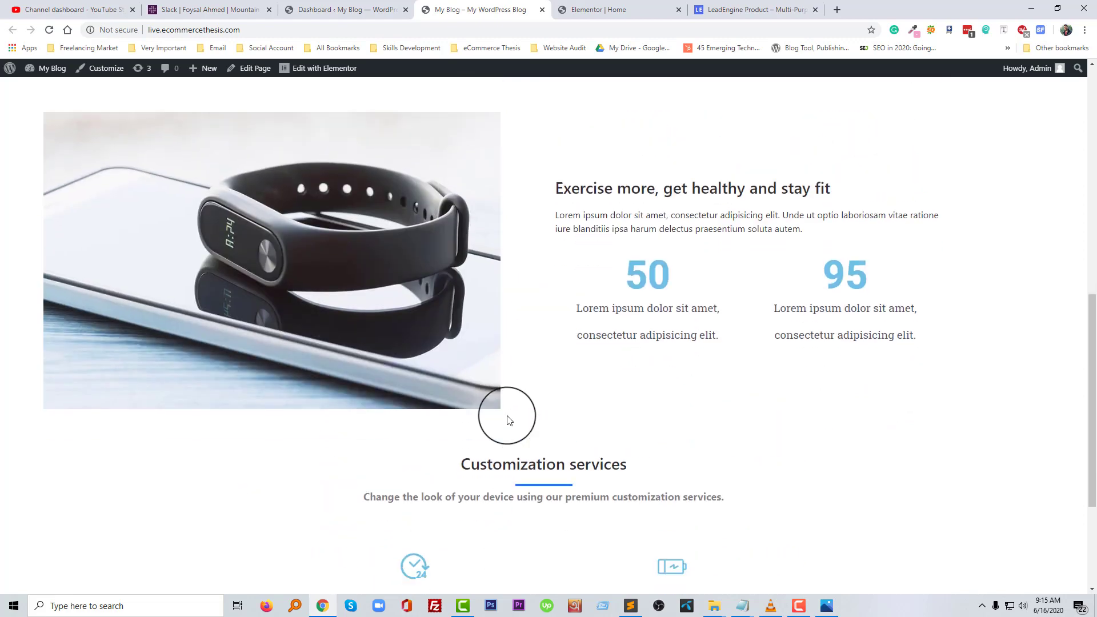
pyautogui.scroll(-2, 508, 417)
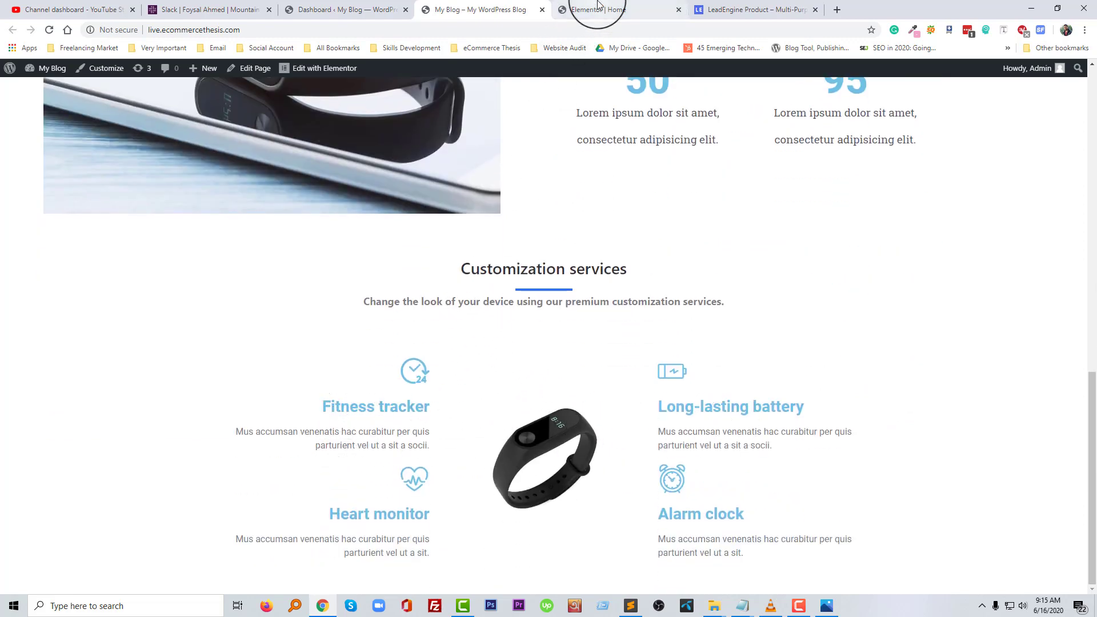
pyautogui.click(740, 4)
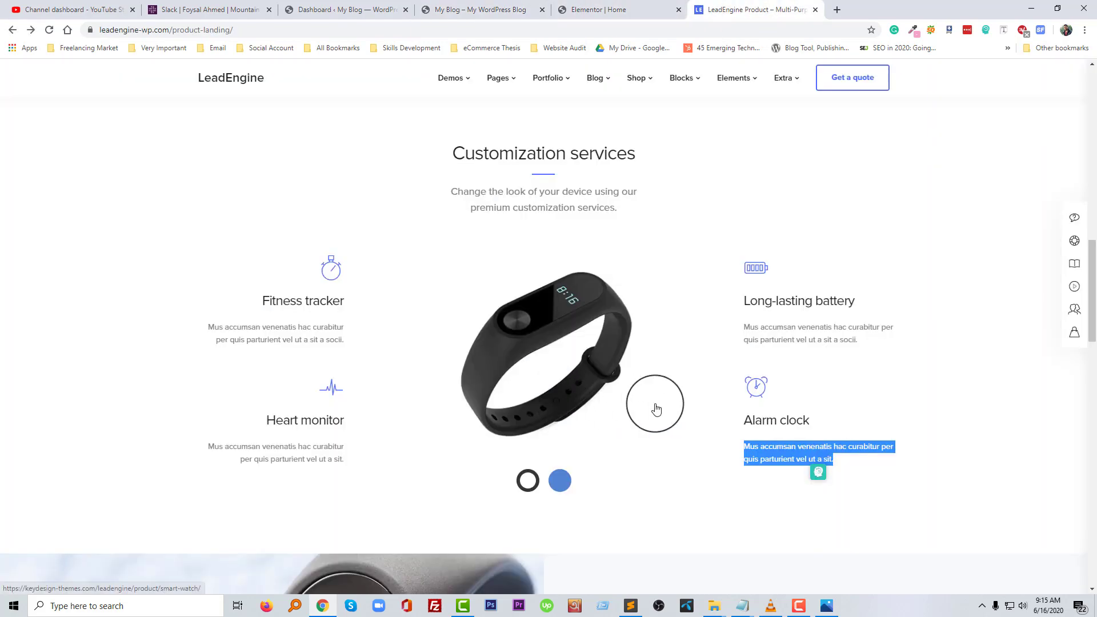
# Examine the LeadEngine page's "Ready for a closer look? Watch it in action." section and compare it with the "Exercise more, get healthy and stay fit" section.
pyautogui.scroll(-2, 654, 403)
pyautogui.scroll(-4, 651, 391)
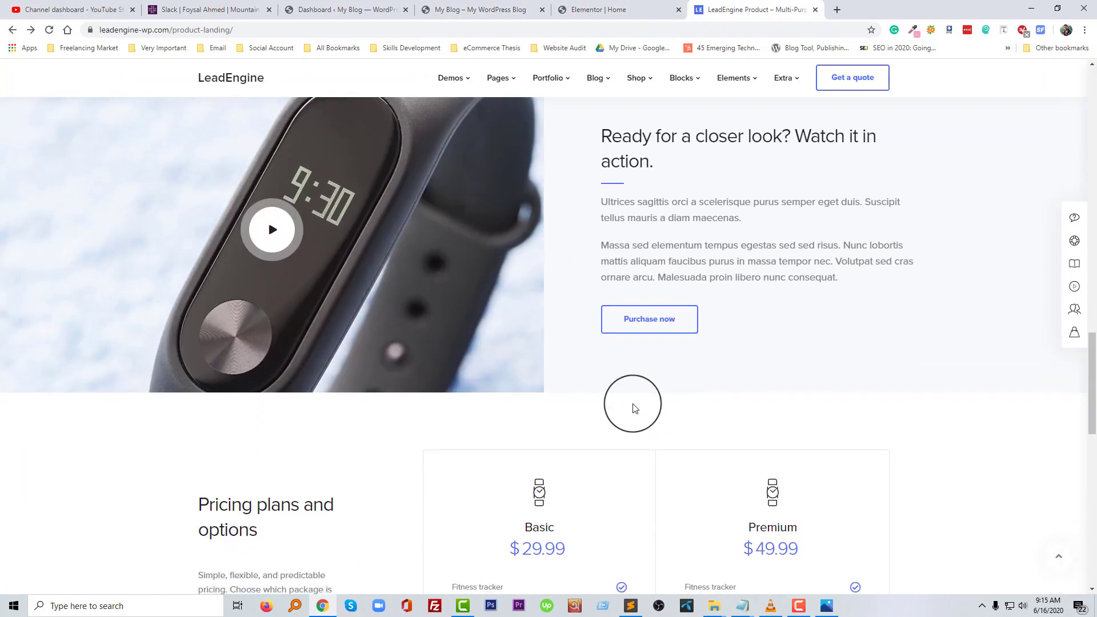
pyautogui.scroll(2, 589, 251)
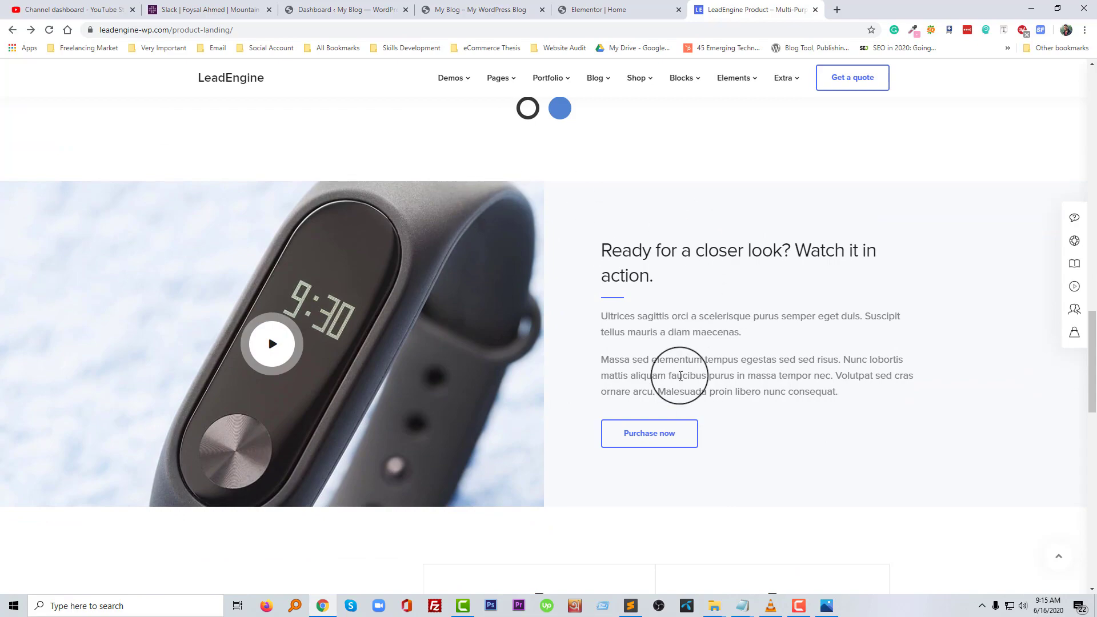
pyautogui.scroll(12, 680, 375)
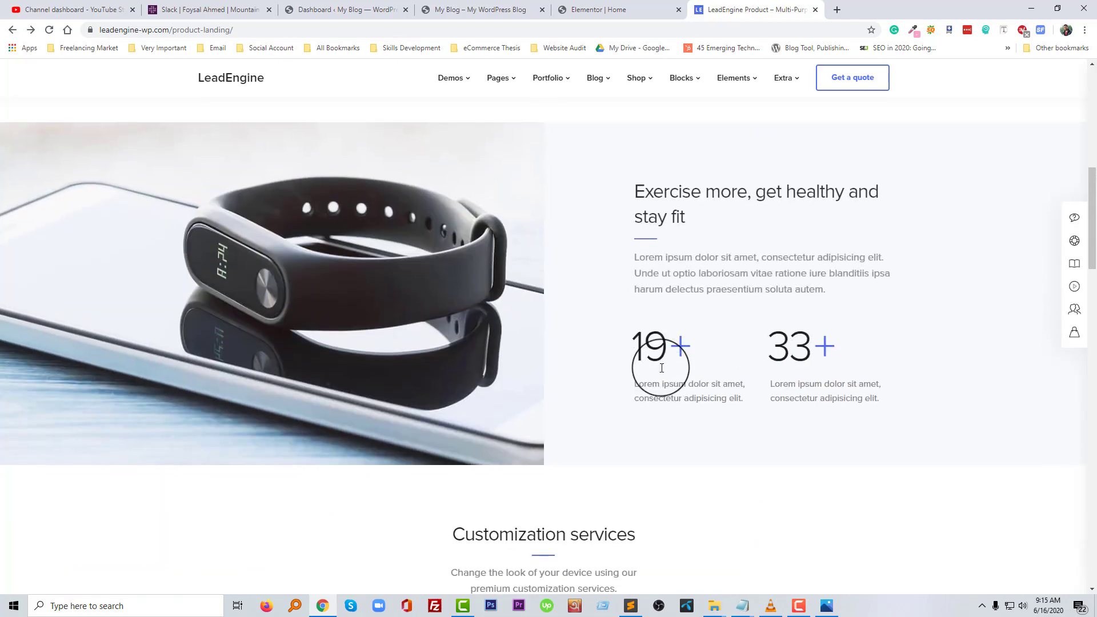
pyautogui.scroll(-15, 661, 368)
pyautogui.scroll(2, 659, 370)
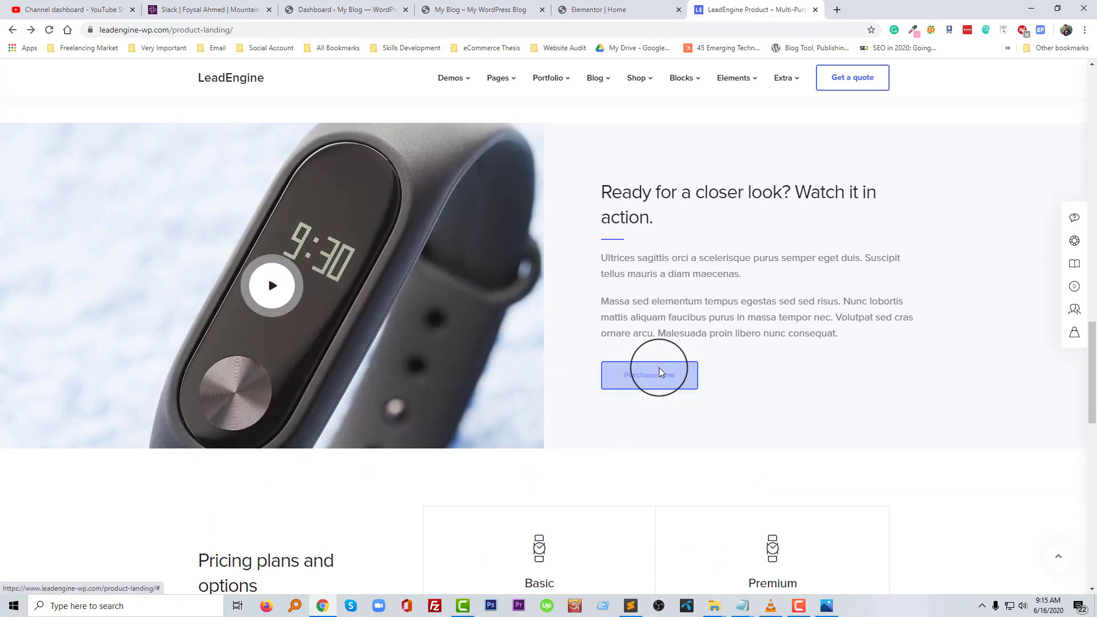
pyautogui.scroll(12, 657, 365)
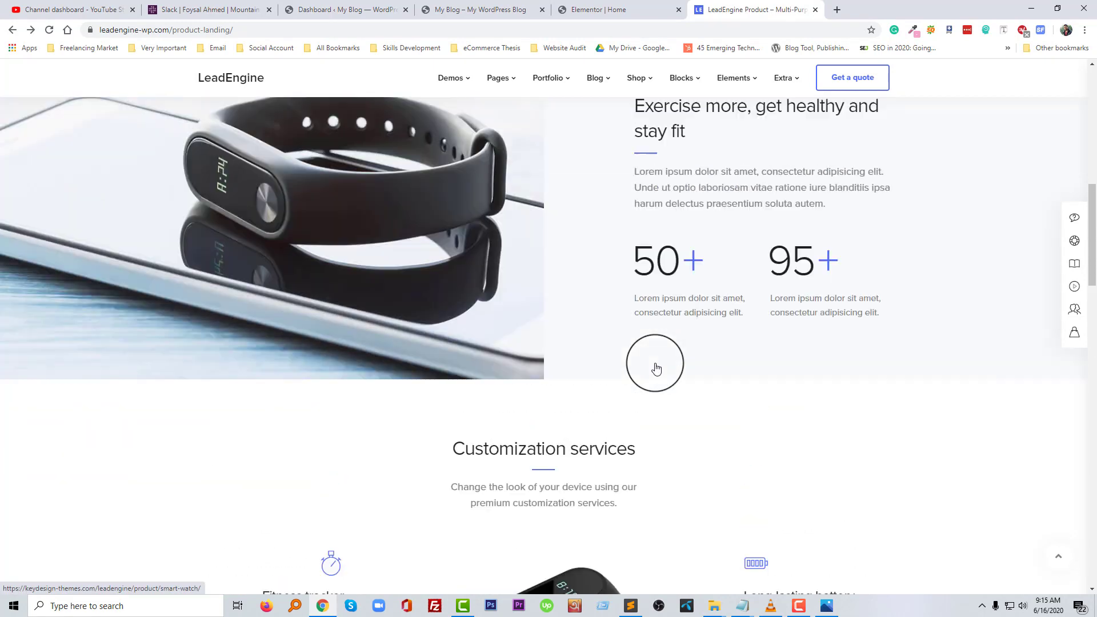
pyautogui.scroll(-10, 656, 367)
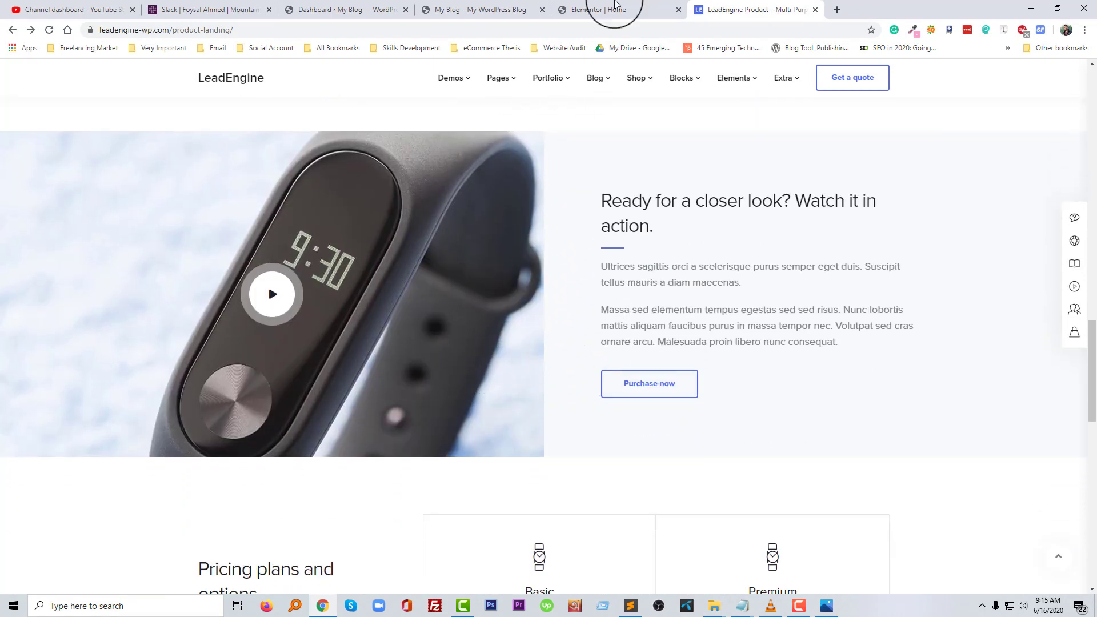
# Add a two-column section with Full Width content below the icon boxes in Elementor and place an Image widget in its left column.
pyautogui.click(615, 9)
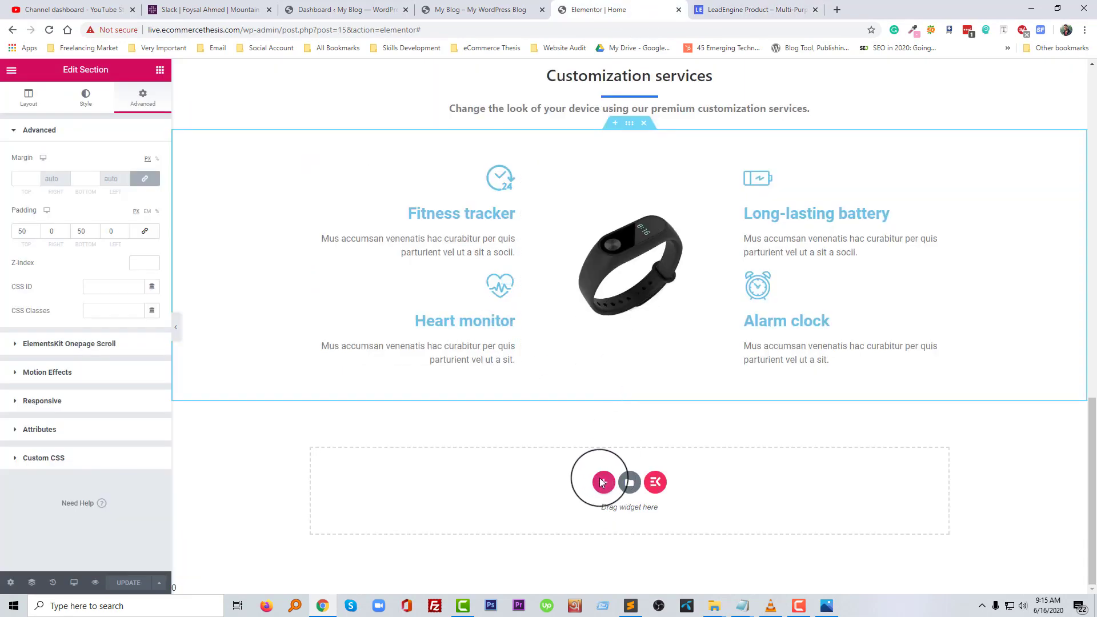
pyautogui.click(603, 482)
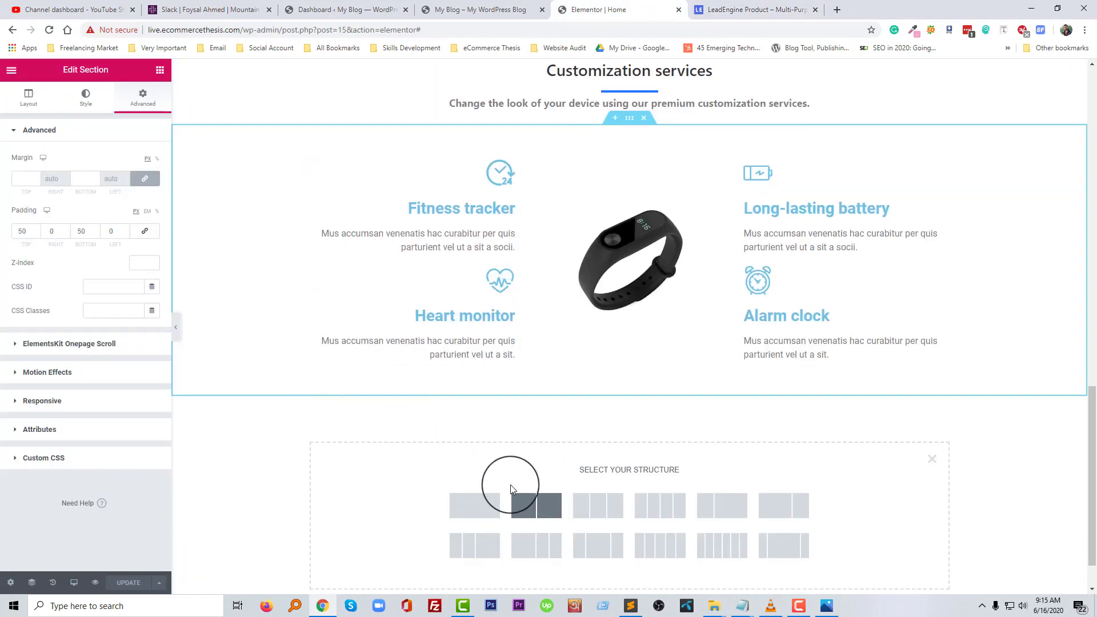
pyautogui.click(511, 489)
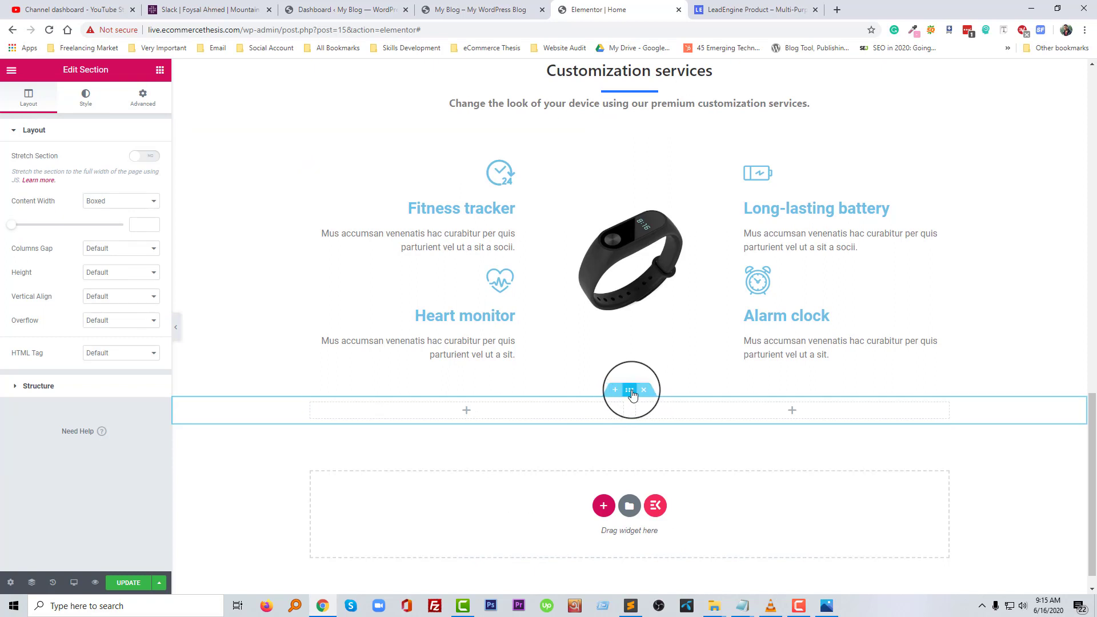
pyautogui.click(114, 201)
pyautogui.click(109, 222)
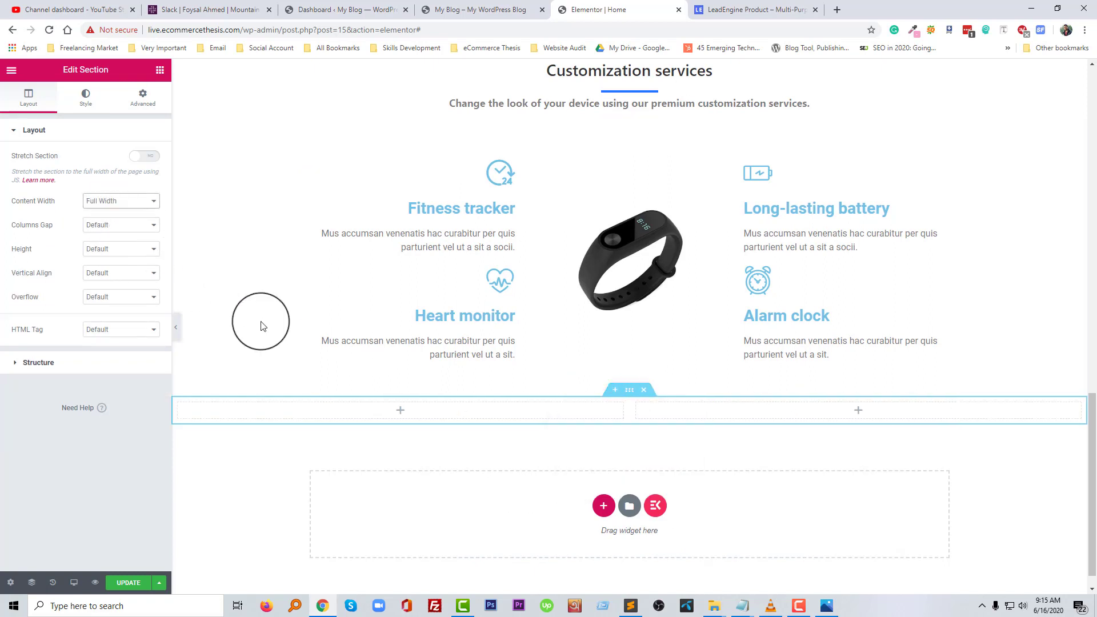
pyautogui.click(401, 411)
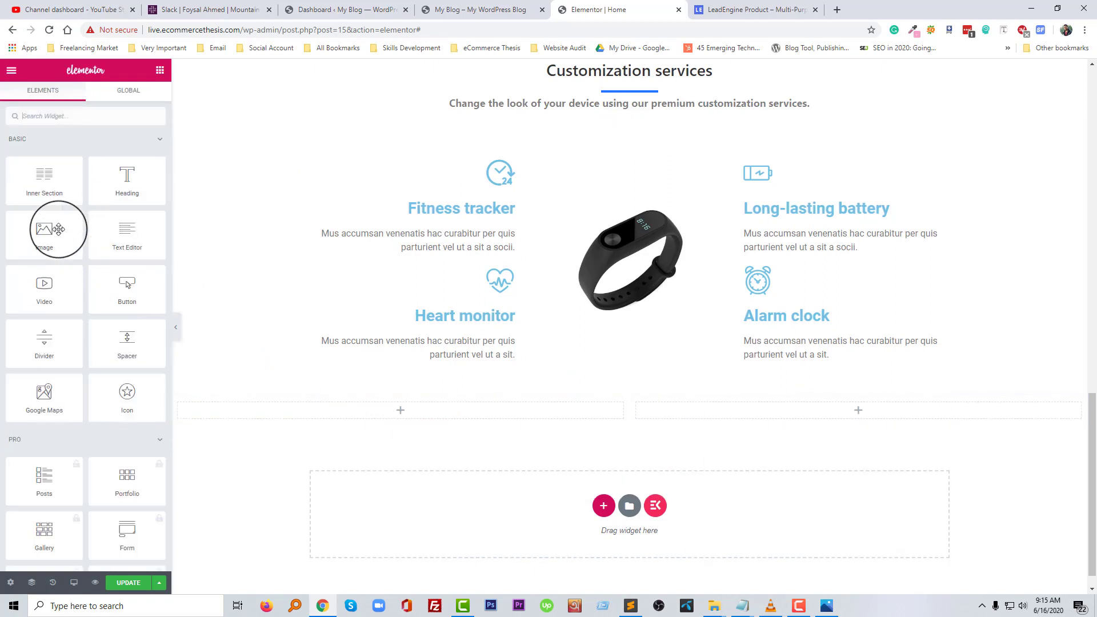
pyautogui.moveTo(59, 228); pyautogui.dragTo(401, 411)
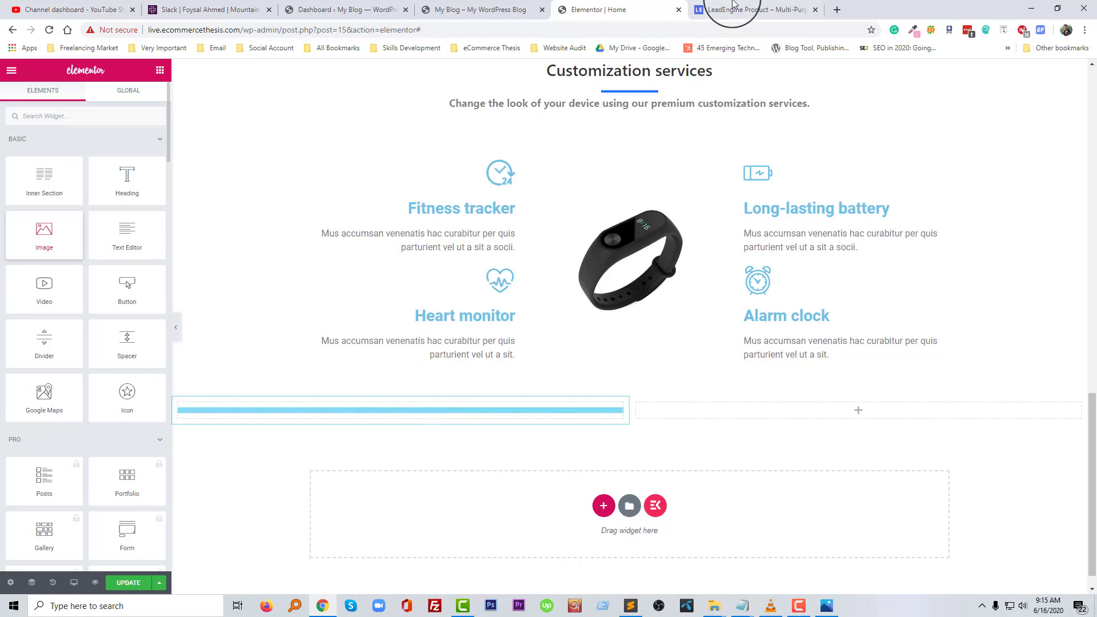
# Inspect the smart band photo behind the play button on the LeadEngine page and open its background image in a new tab.
pyautogui.click(737, 4)
pyautogui.rightClick(411, 327)
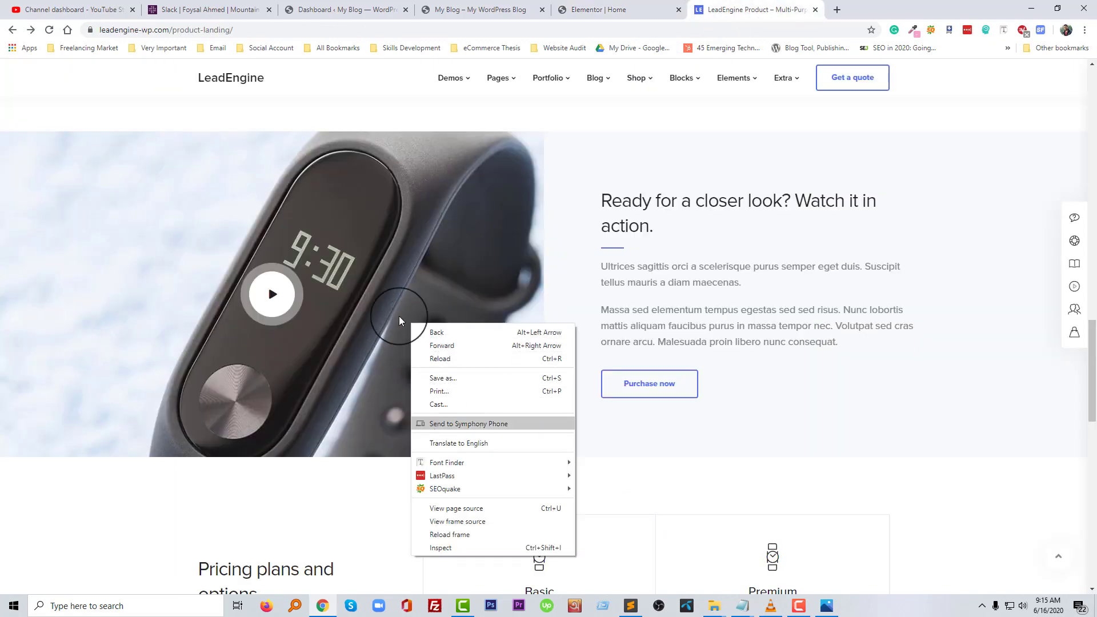
pyautogui.rightClick(272, 247)
pyautogui.rightClick(227, 333)
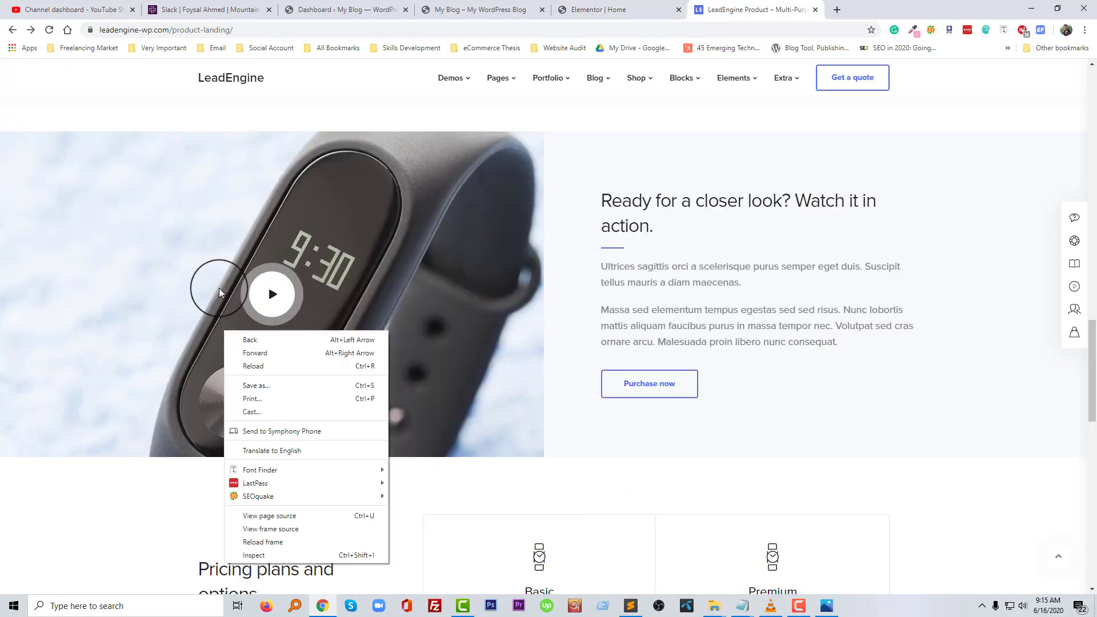
pyautogui.rightClick(309, 321)
pyautogui.click(381, 546)
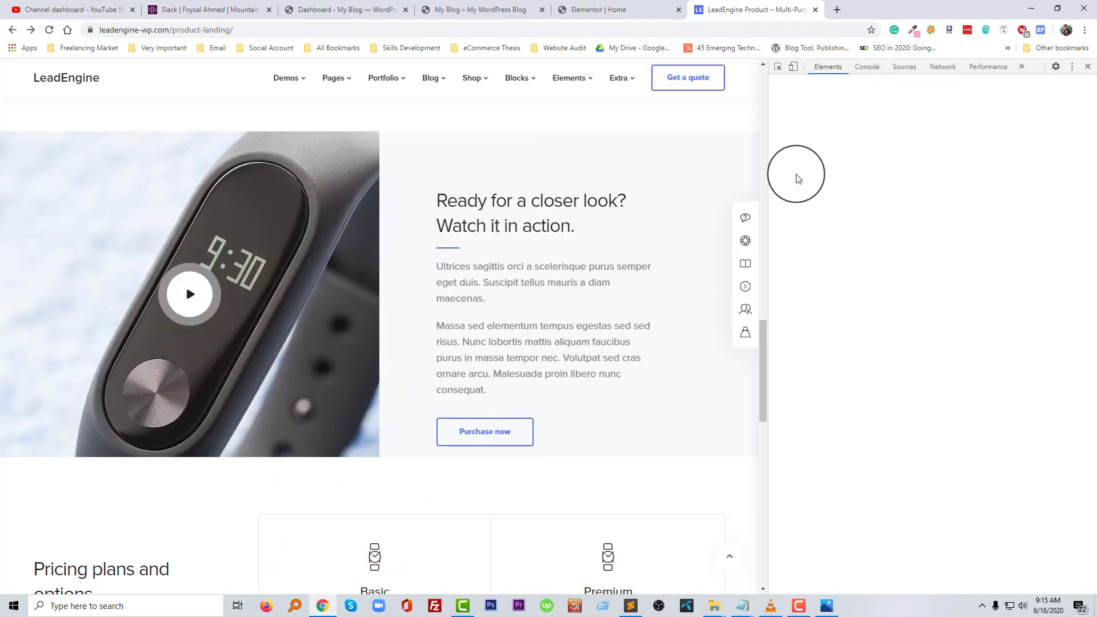
pyautogui.click(777, 67)
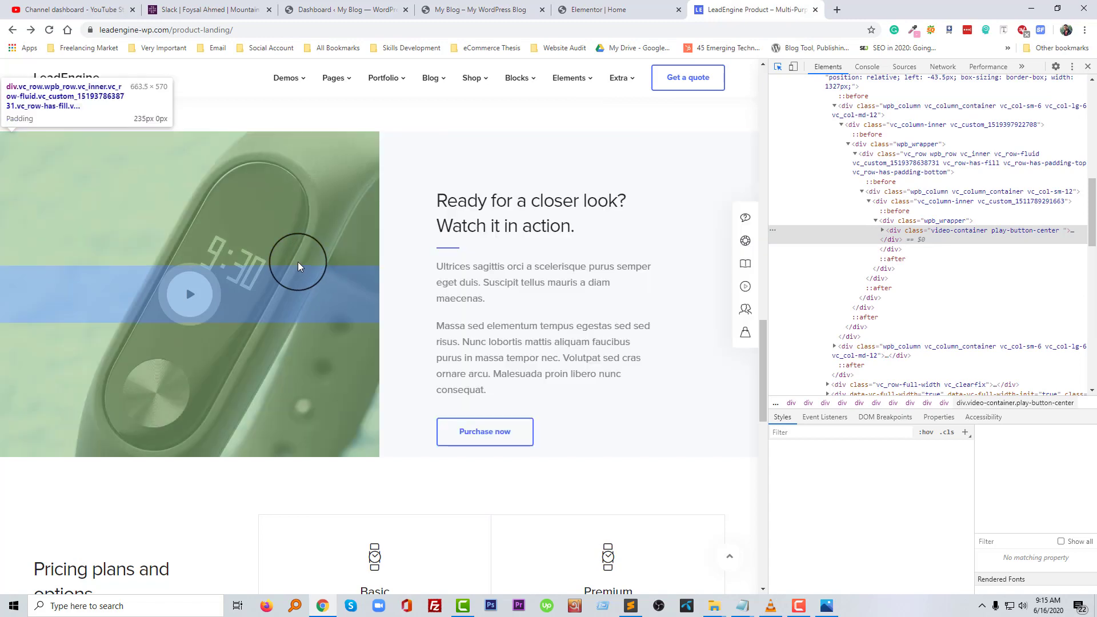
pyautogui.click(335, 227)
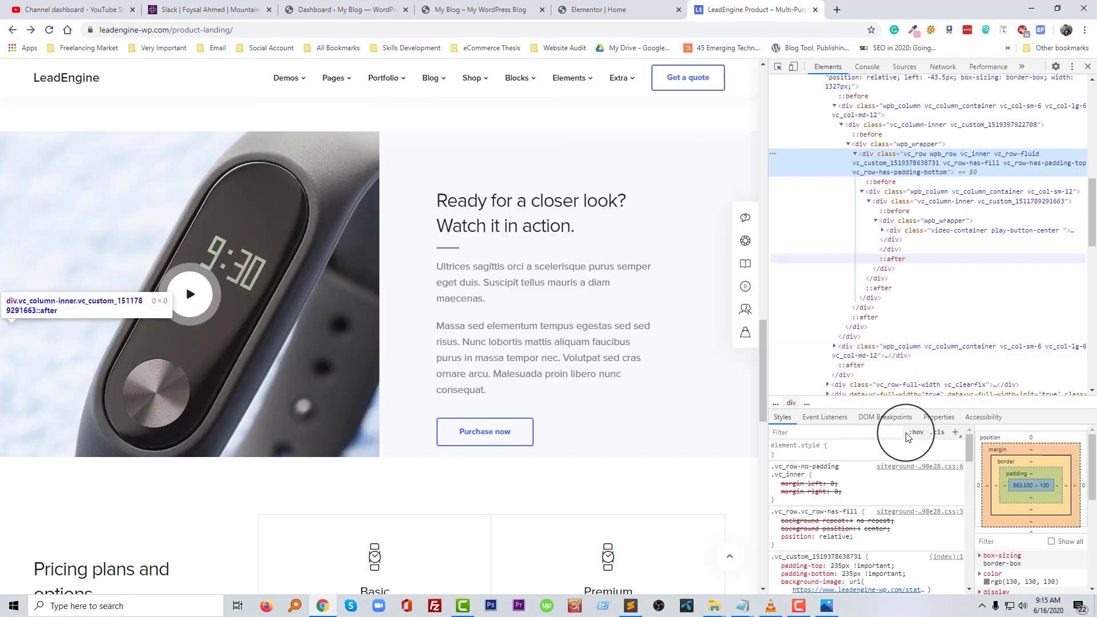
pyautogui.scroll(-4, 905, 517)
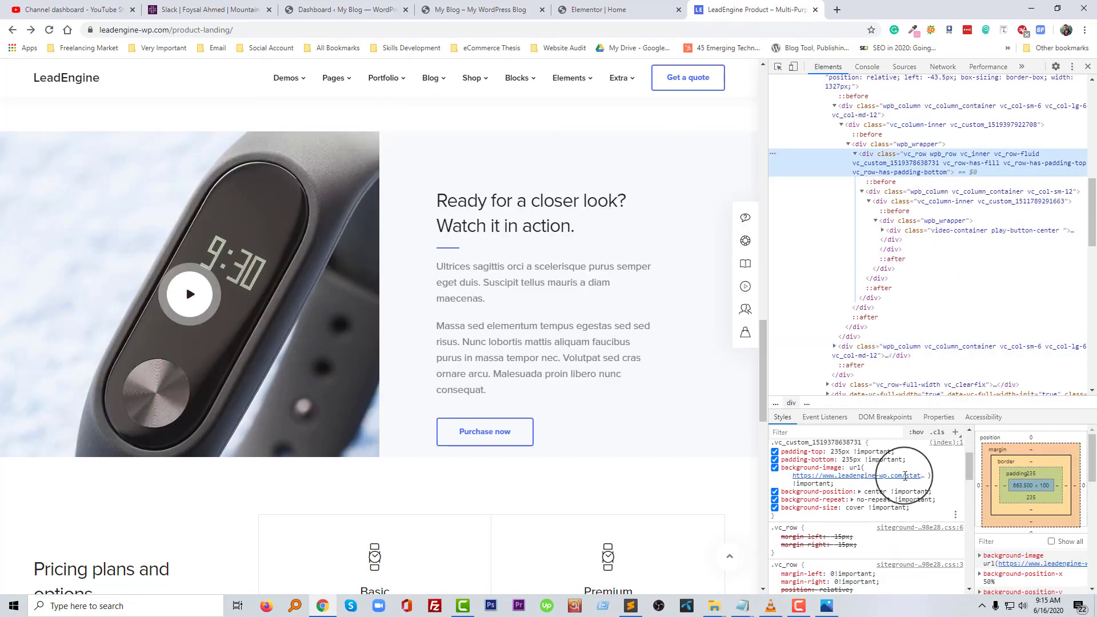
pyautogui.click(905, 475)
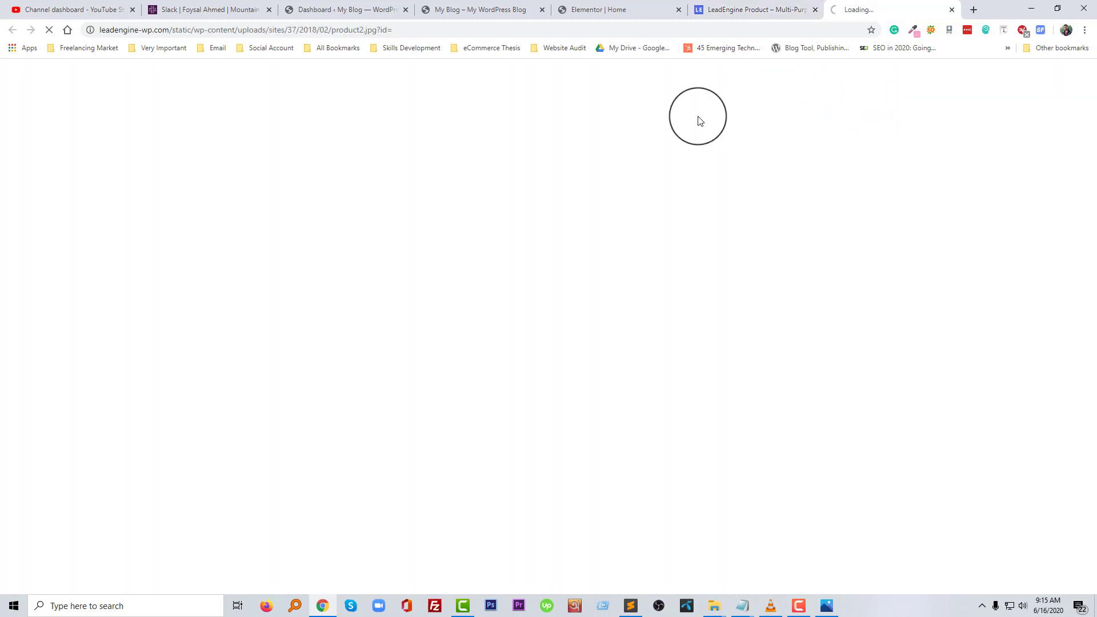
# Close the LeadEngine page inspector and save the opened smart band photo as product2.jpg on the Desktop.
pyautogui.click(766, 10)
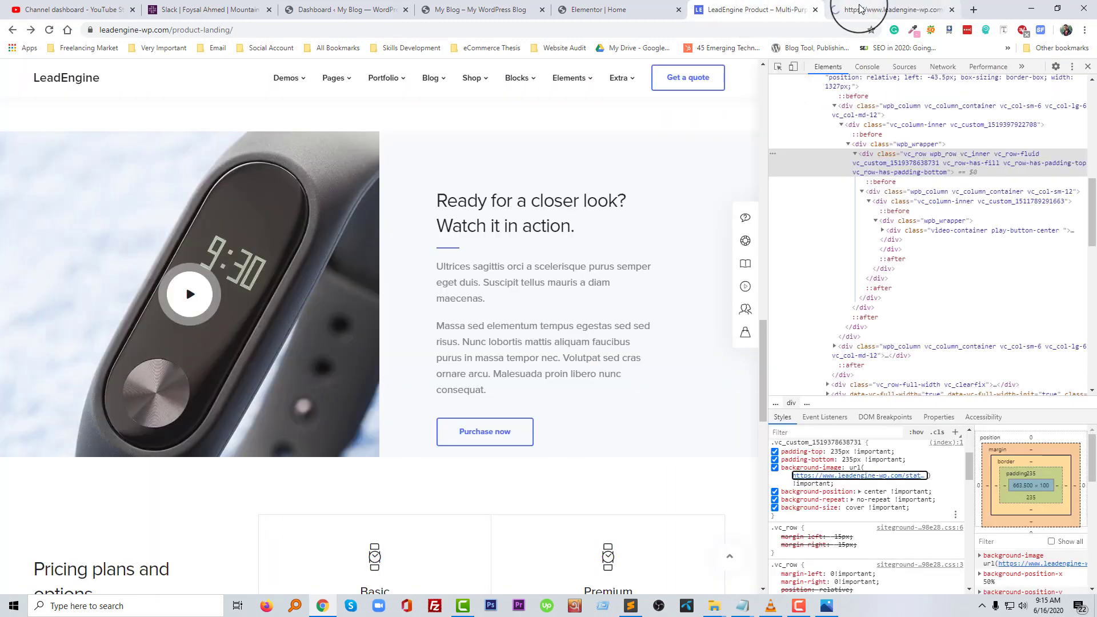
pyautogui.click(1087, 66)
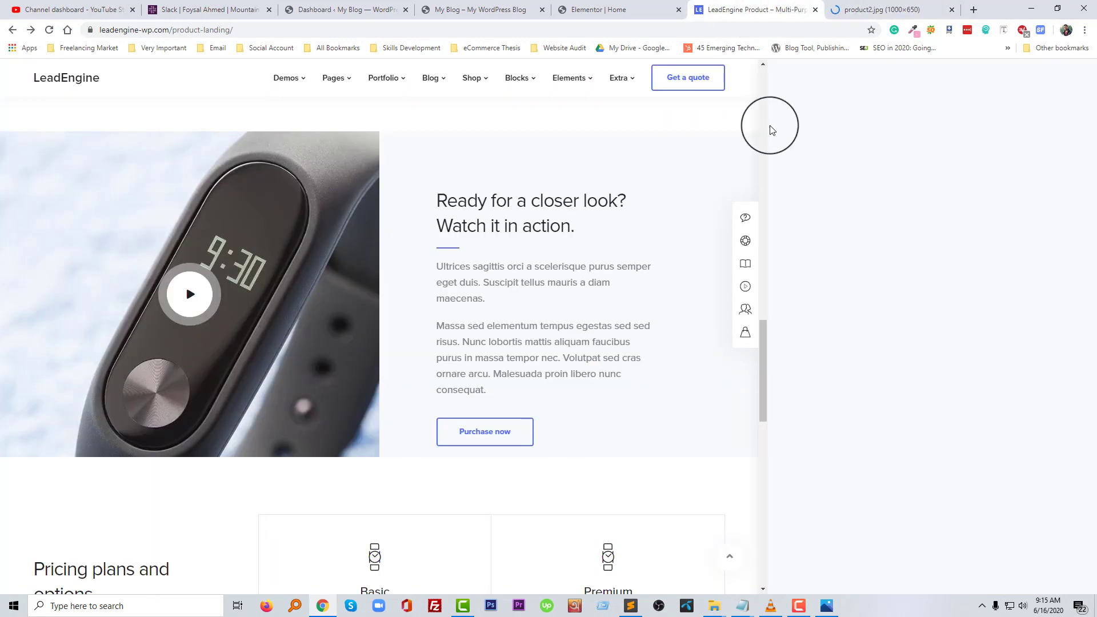
pyautogui.click(870, 12)
pyautogui.rightClick(539, 345)
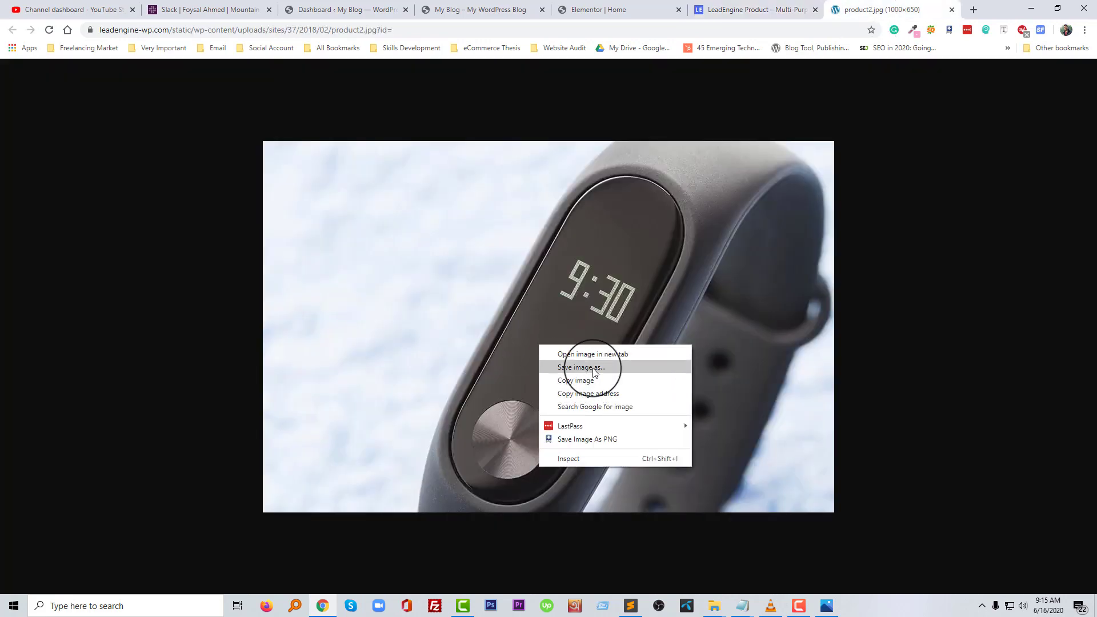
pyautogui.click(594, 368)
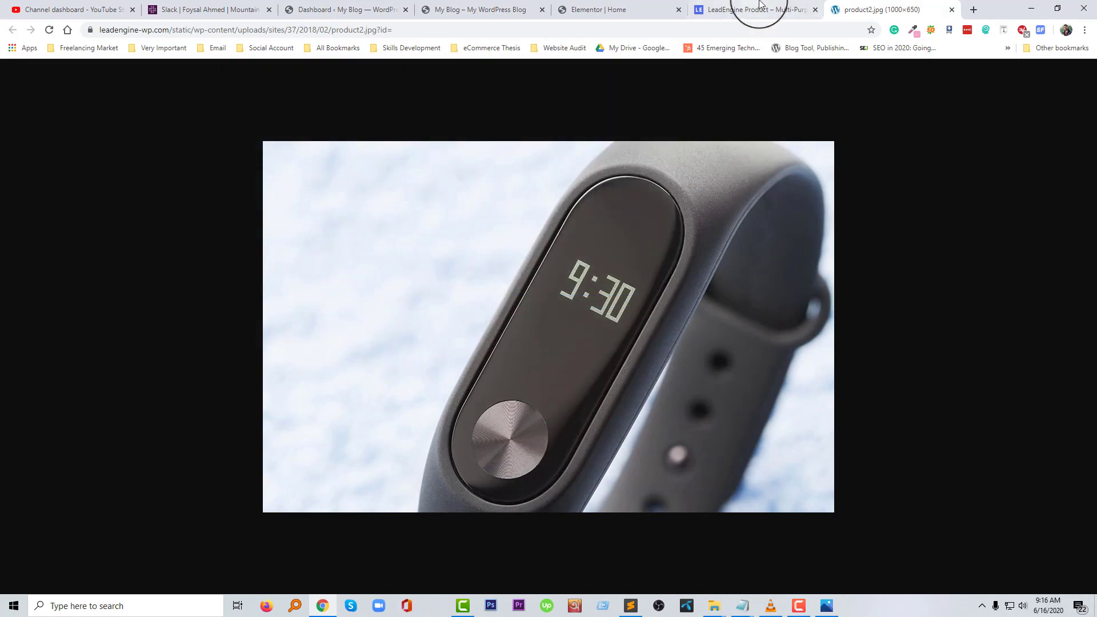
# Upload product2.jpg from the Desktop to the media library and insert it into the new section's Image widget in Elementor.
pyautogui.click(771, 9)
pyautogui.click(617, 5)
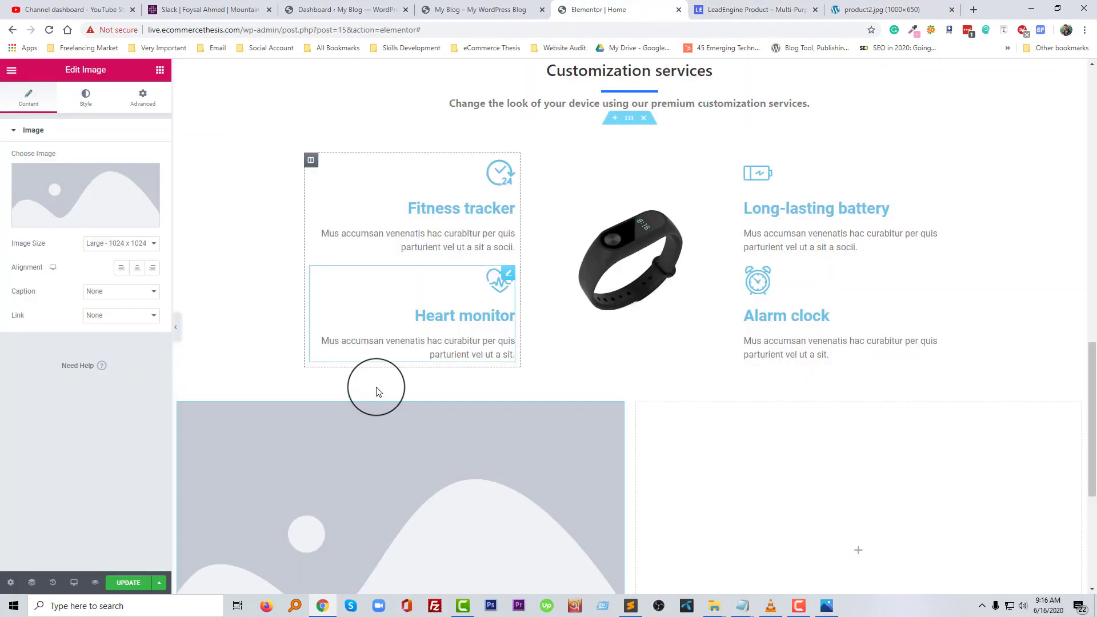
pyautogui.scroll(-2, 325, 474)
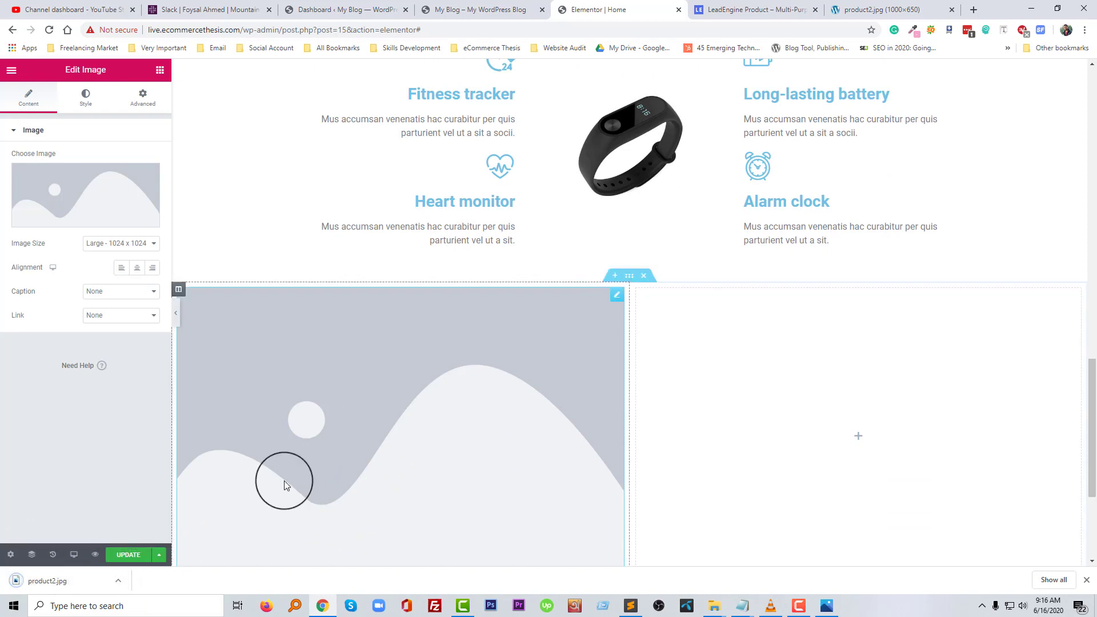
pyautogui.scroll(-2, 346, 434)
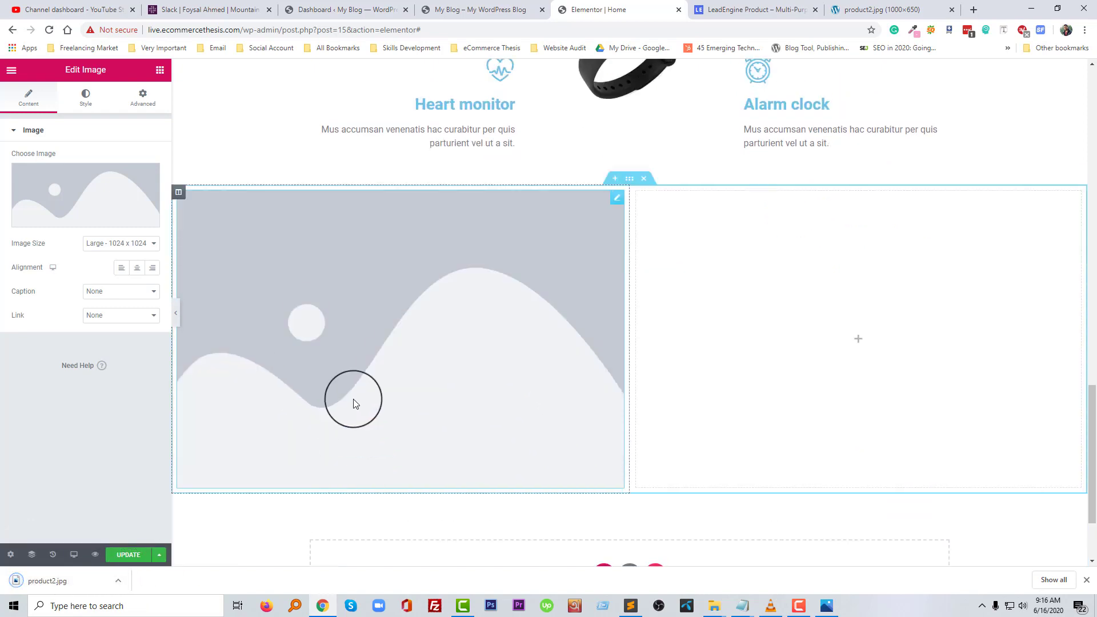
pyautogui.click(83, 202)
pyautogui.click(118, 580)
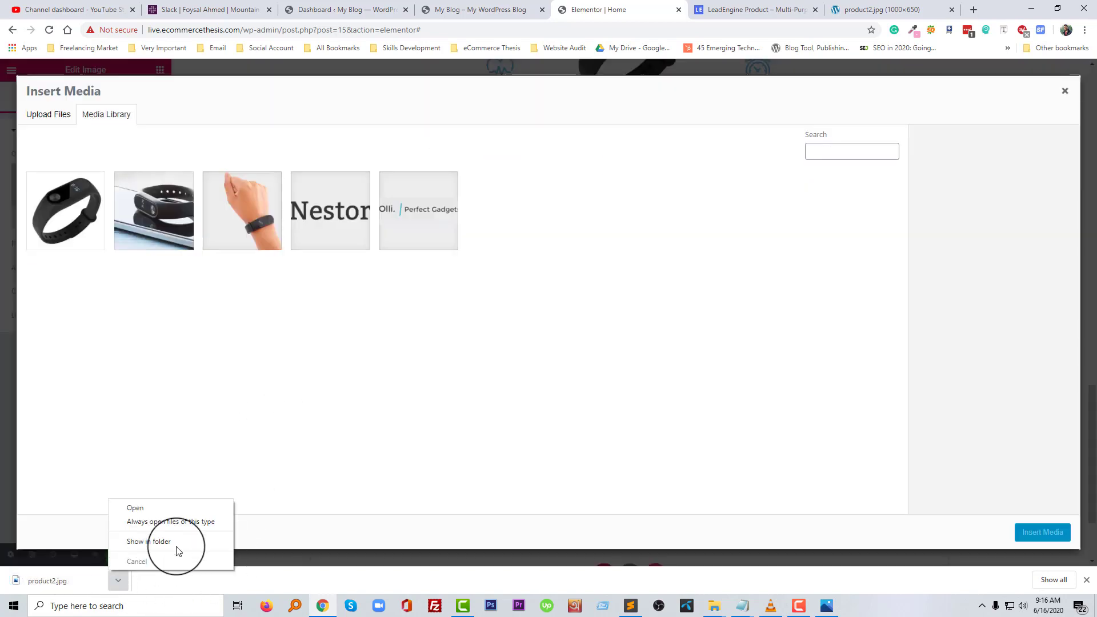
pyautogui.click(188, 542)
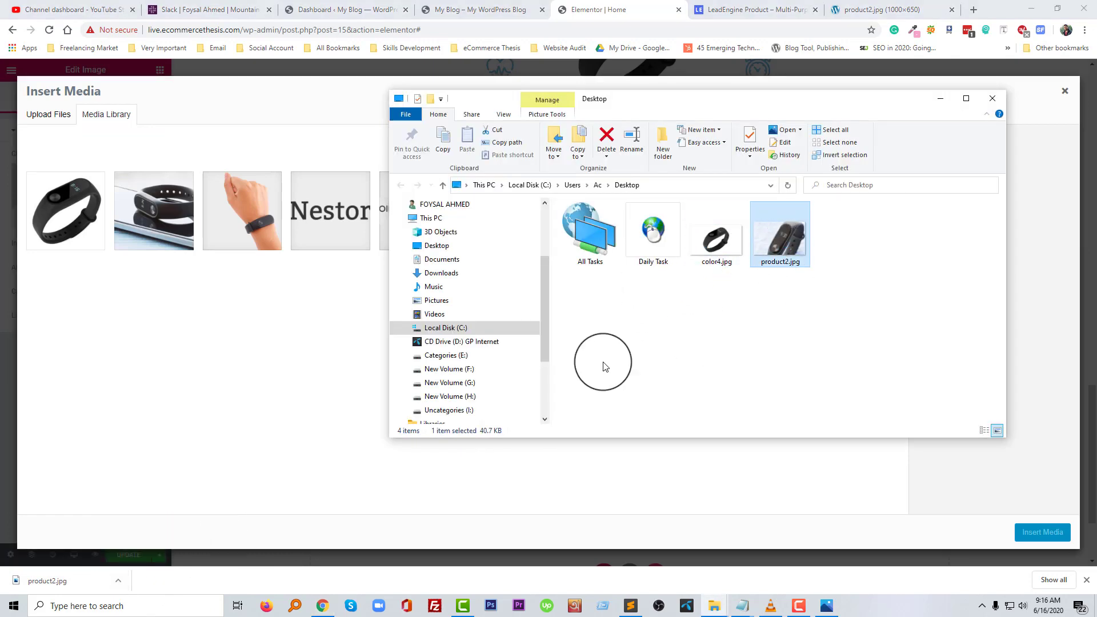
pyautogui.moveTo(780, 247); pyautogui.dragTo(255, 371)
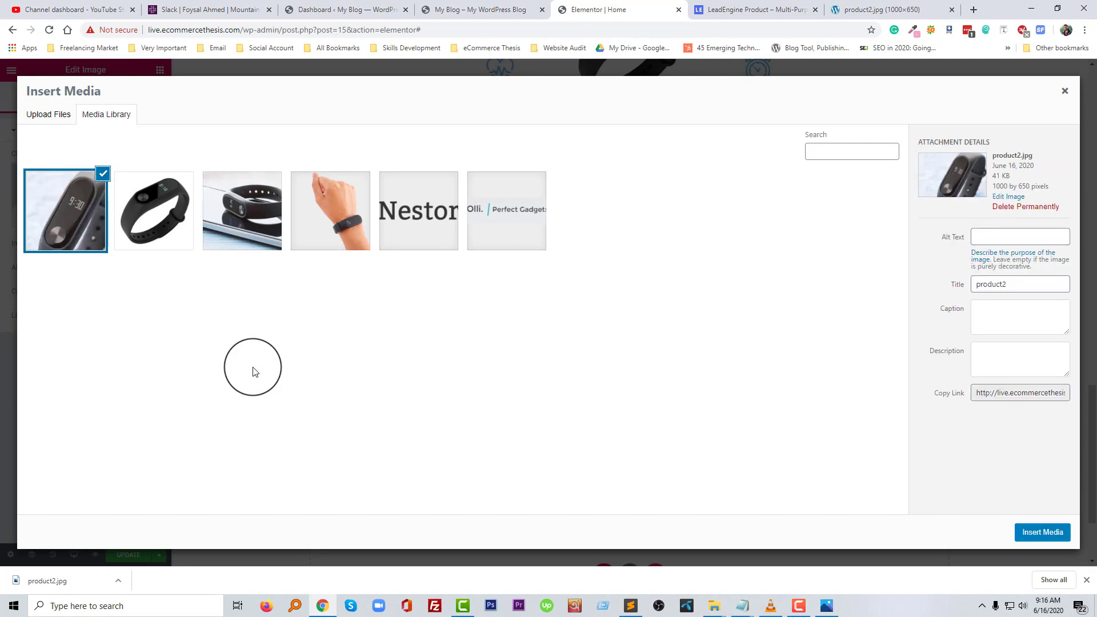
pyautogui.click(1035, 532)
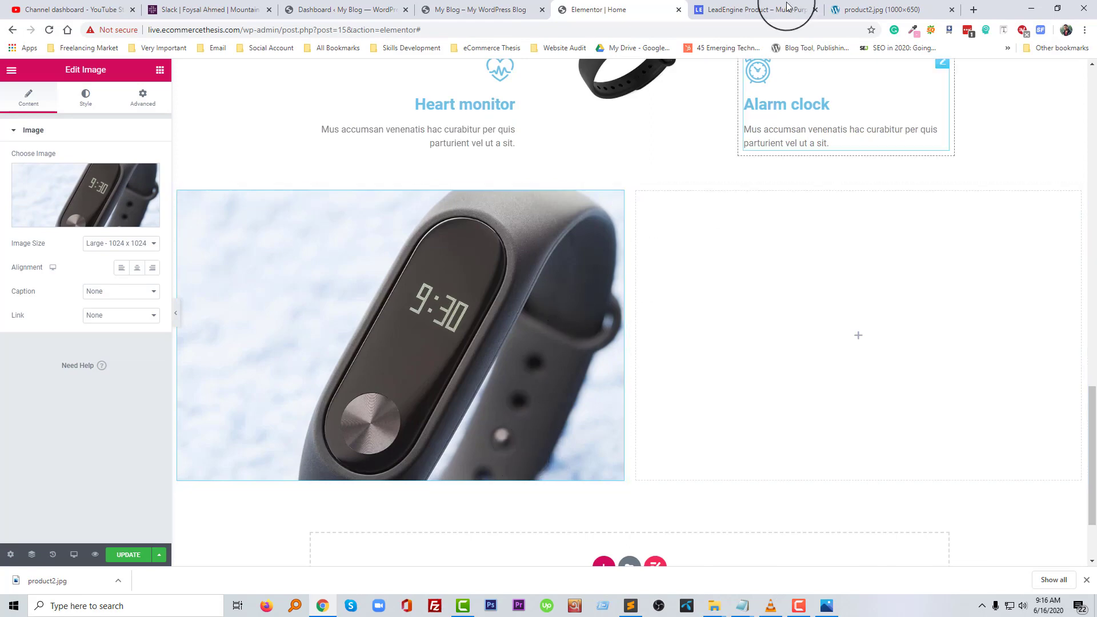
# Copy LeadEngine's heading "Ready for a closer look? Watch it in action." and add an ElementsKit Heading widget to the new section's empty right column.
pyautogui.click(734, 10)
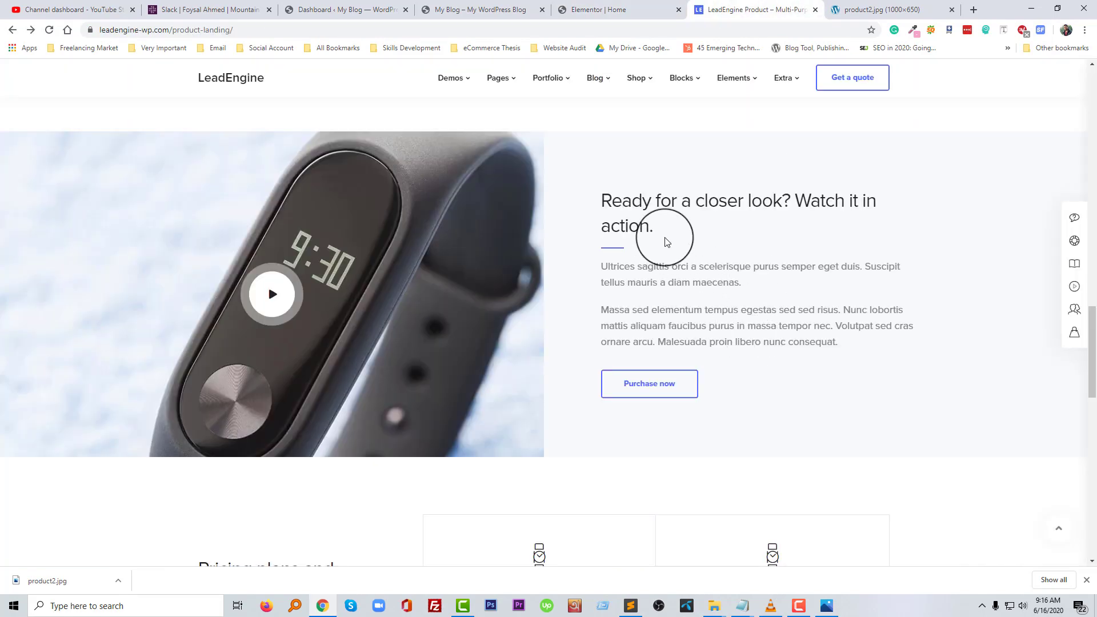
pyautogui.moveTo(667, 242); pyautogui.dragTo(599, 207)
pyautogui.hotkey('ctrl', 'c')
pyautogui.click(621, 10)
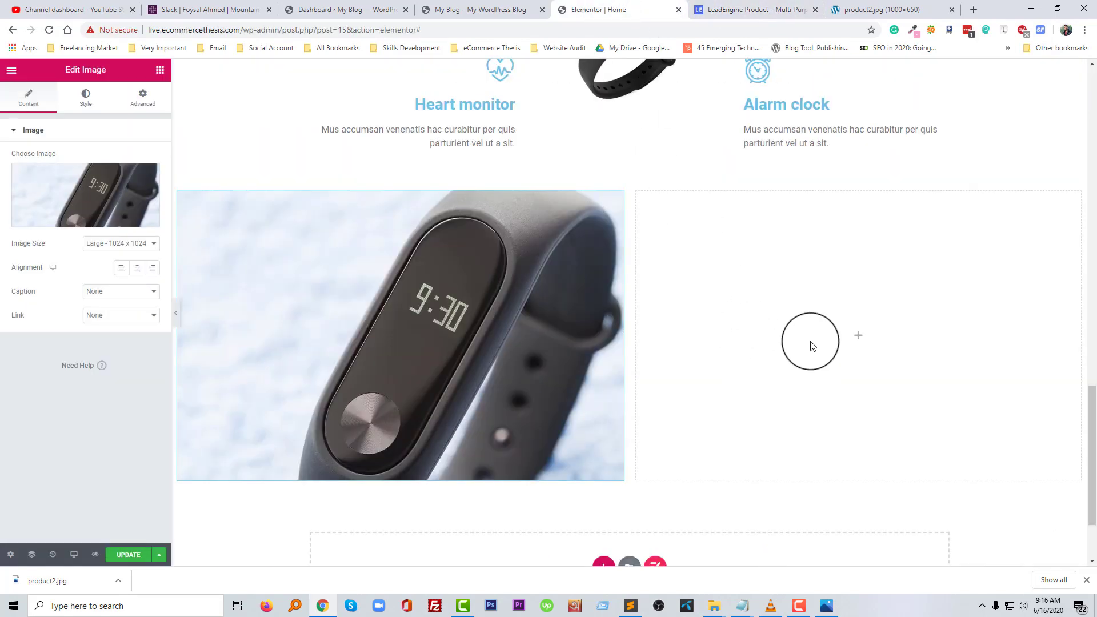
pyautogui.click(858, 336)
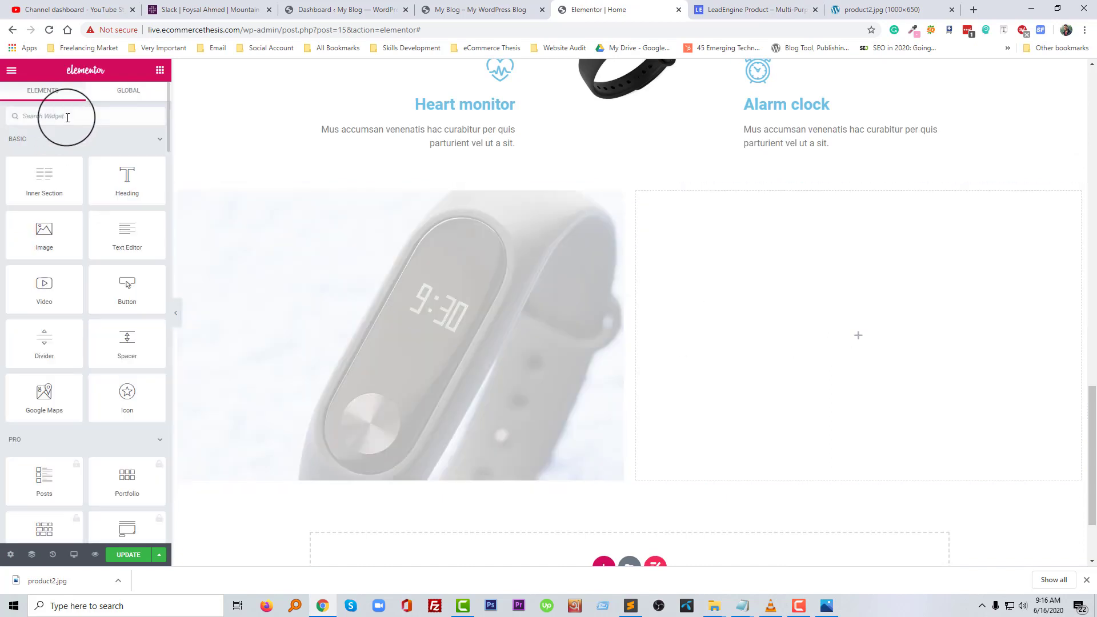
pyautogui.write('he')
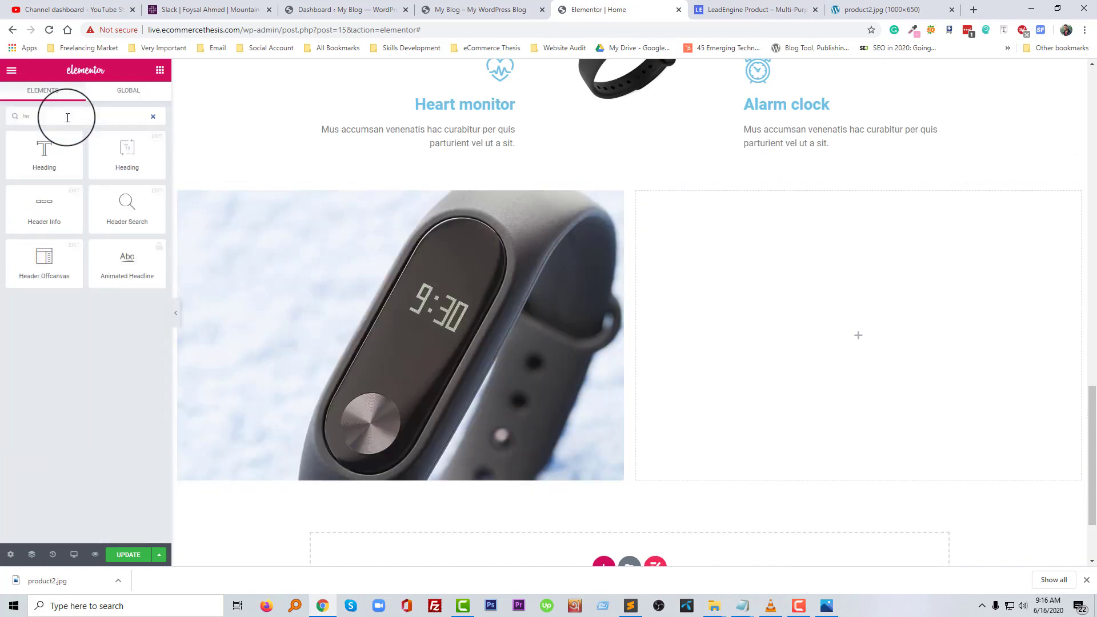
pyautogui.moveTo(127, 150); pyautogui.dragTo(735, 318)
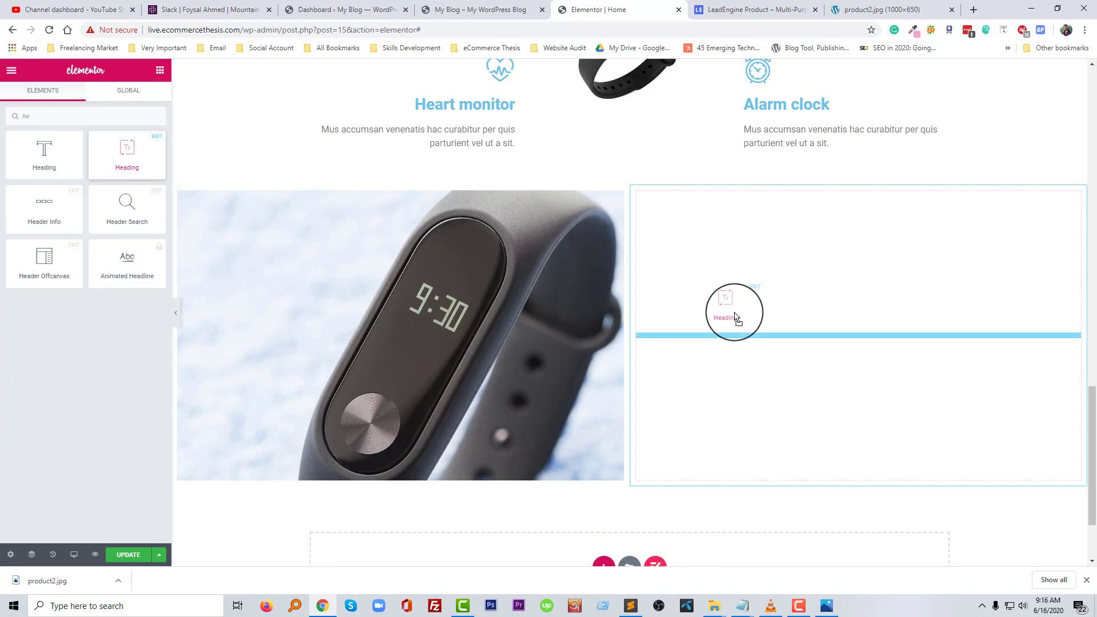
# Place the ElementsKit Heading widget in the new section's empty column and title it "Ready for a closer look? Watch it in action.".
pyautogui.moveTo(733, 368); pyautogui.dragTo(743, 354)
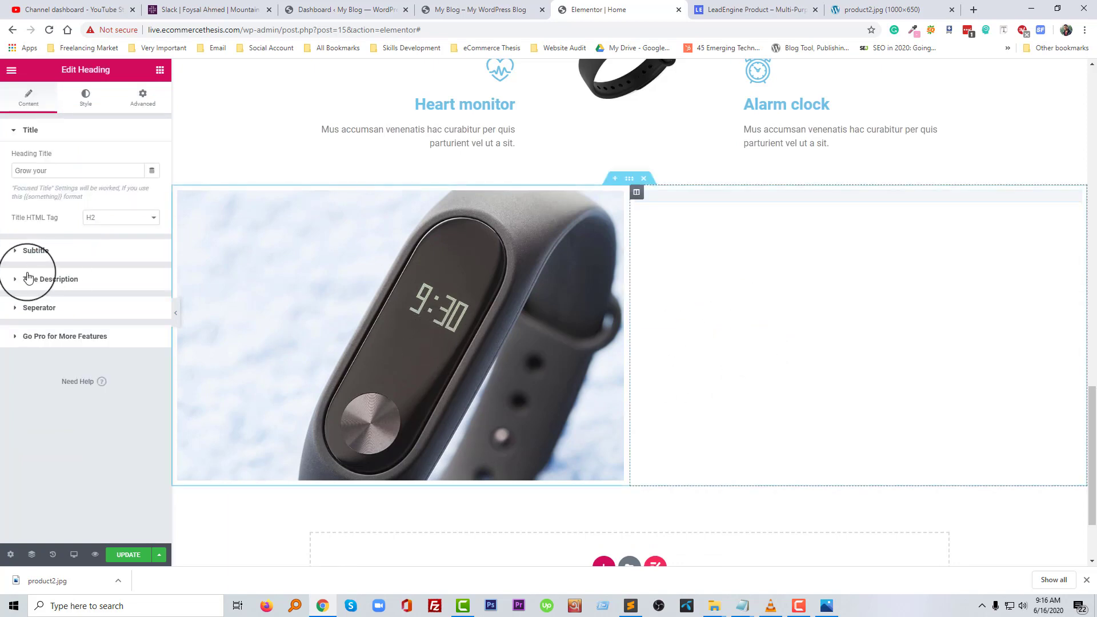
pyautogui.tripleClick(102, 169)
pyautogui.hotkey('ctrl', 'v')
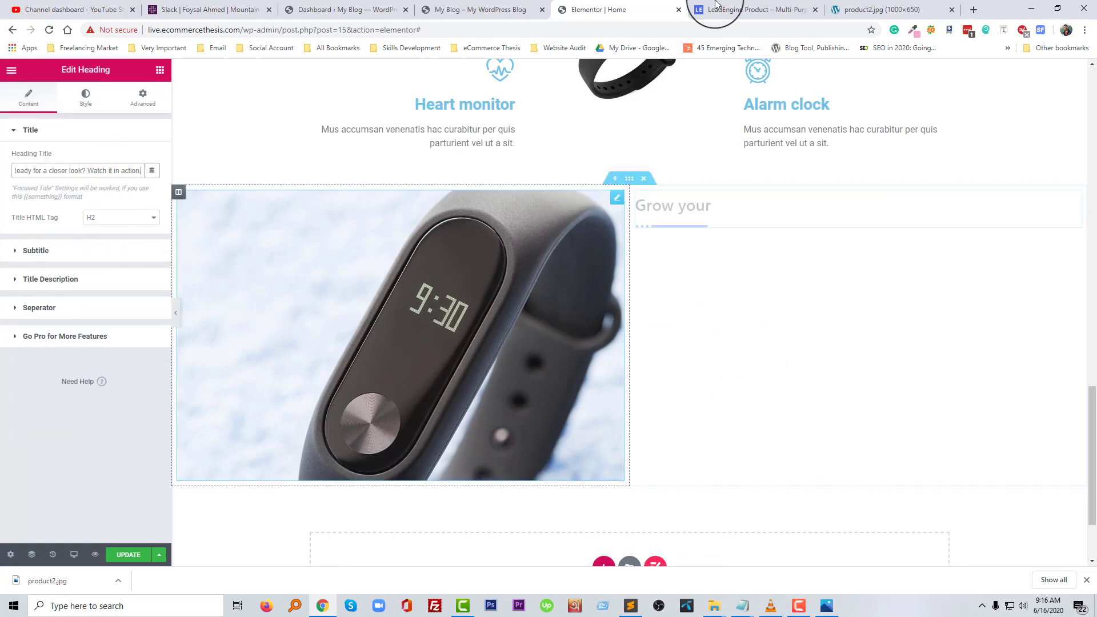
# Copy LeadEngine's two paragraphs starting "Ultrices sagittis orci" and paste them over the Heading widget's default title description.
pyautogui.click(722, 9)
pyautogui.click(789, 359)
pyautogui.moveTo(846, 349); pyautogui.dragTo(565, 262)
pyautogui.hotkey('ctrl', 'c')
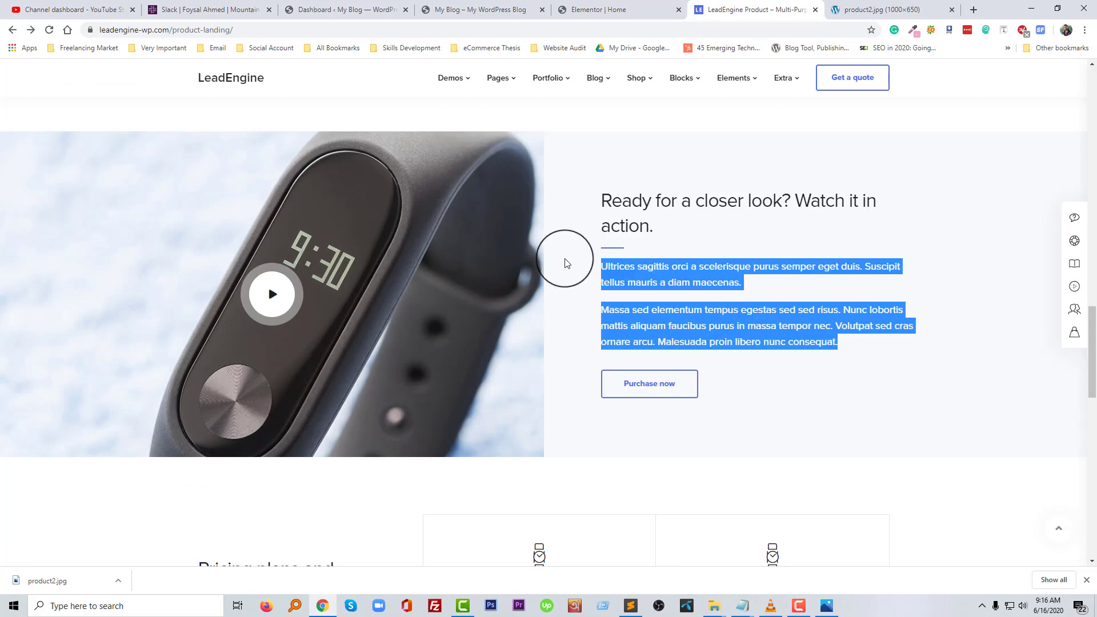
pyautogui.click(605, 9)
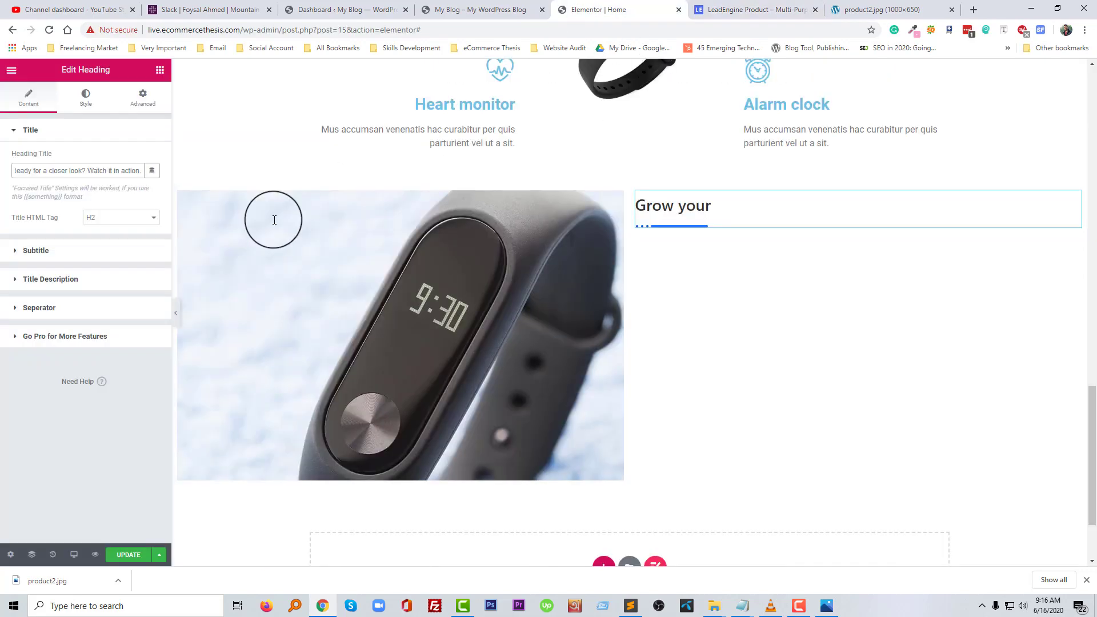
pyautogui.click(97, 283)
pyautogui.click(144, 213)
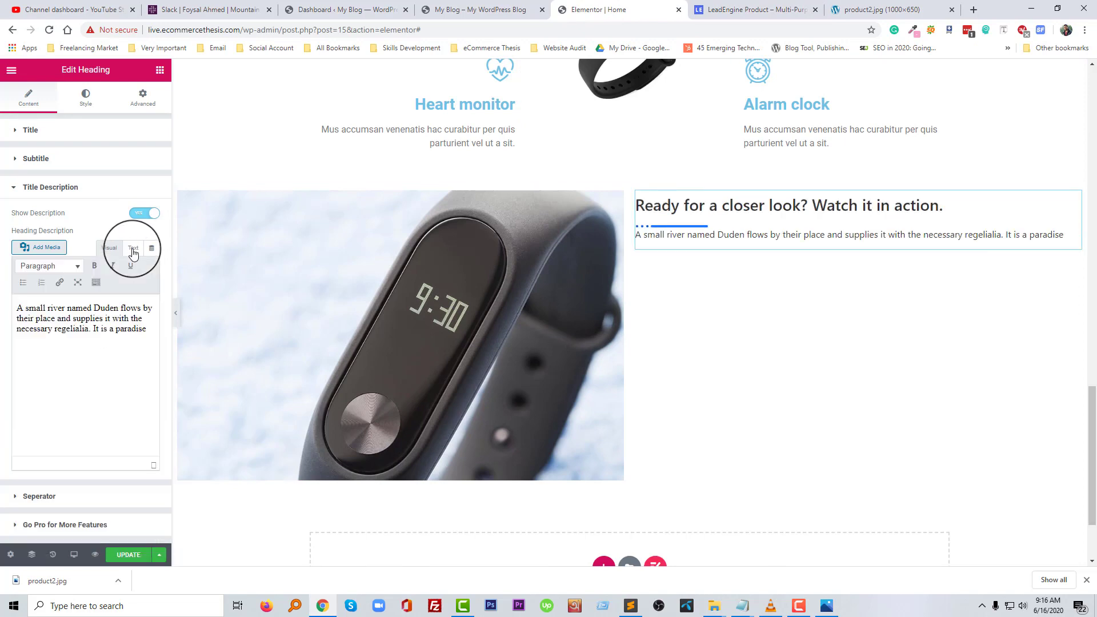
pyautogui.tripleClick(95, 322)
pyautogui.hotkey('ctrl', 'v')
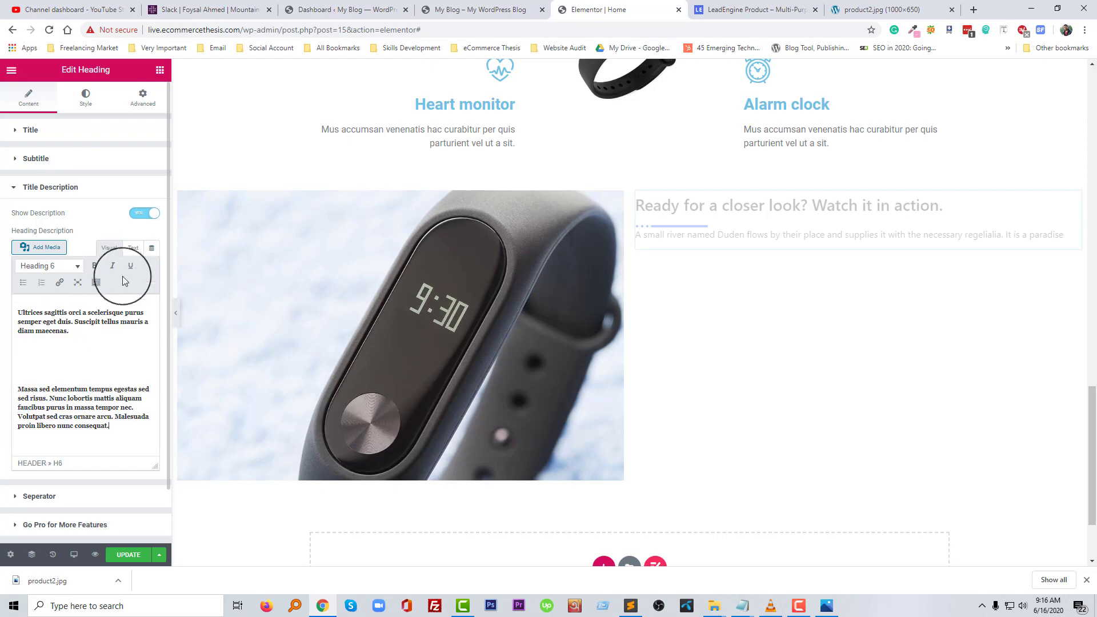
# Replace the pasted description's HTML source with the plain text and separate its two paragraphs with a blank line.
pyautogui.click(133, 247)
pyautogui.hotkey('ctrl', 'a')
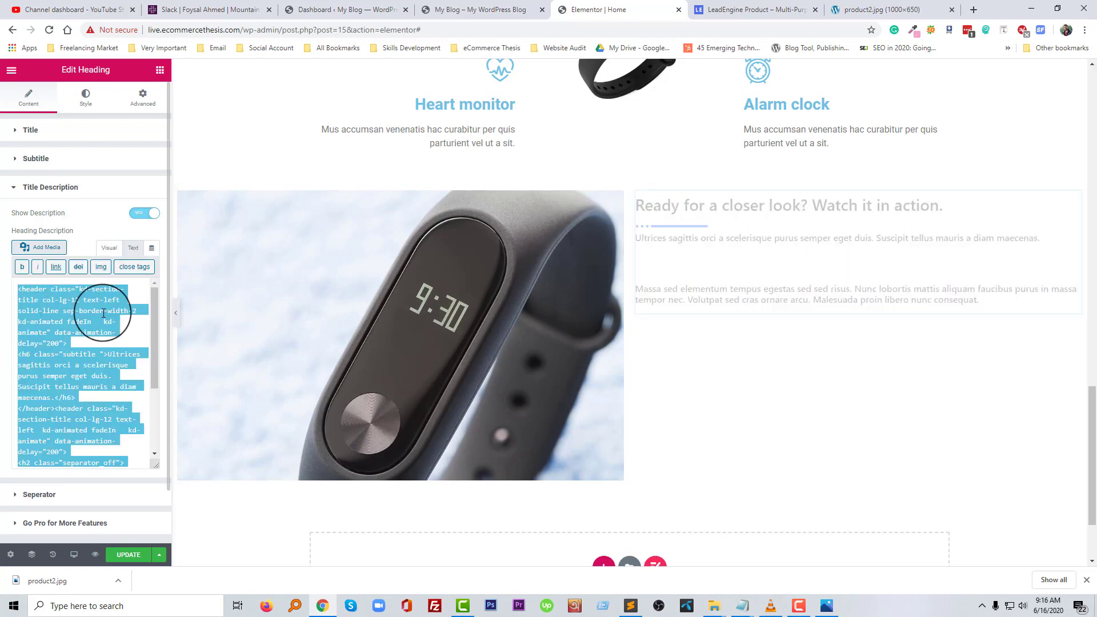
pyautogui.hotkey('ctrl', 'v')
pyautogui.click(91, 324)
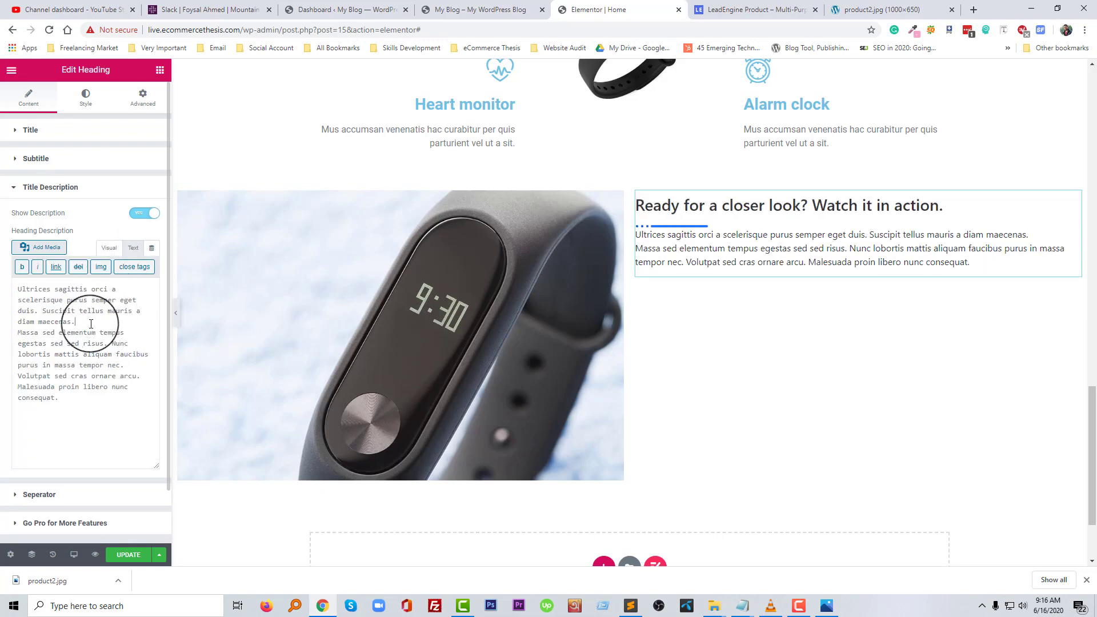
pyautogui.press('Return')
pyautogui.click(110, 248)
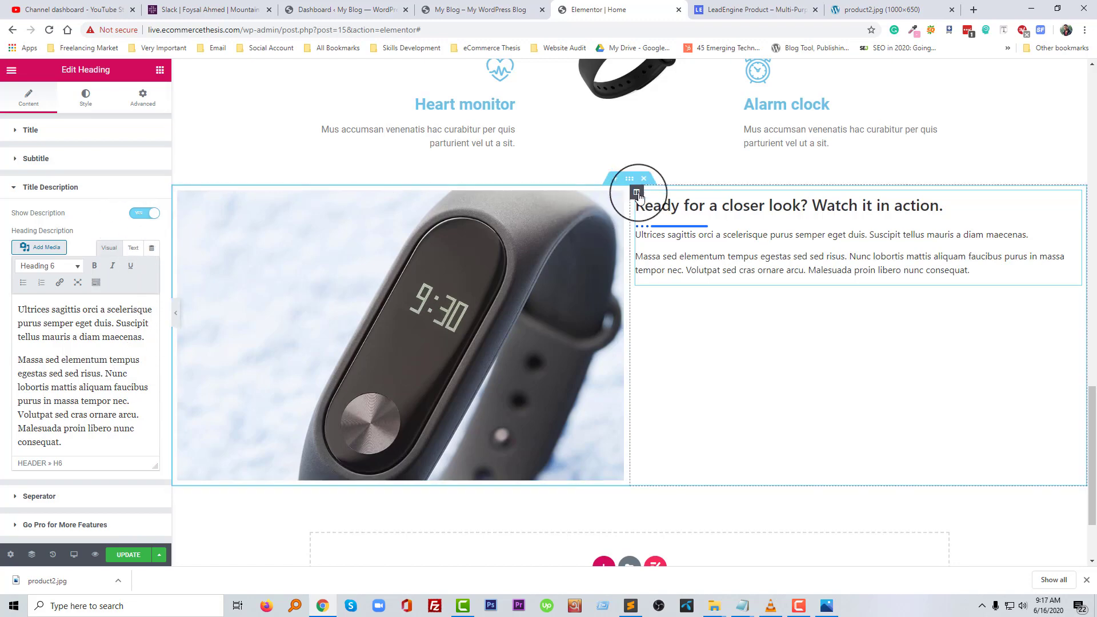
# Set the heading column's vertical alignment to Middle and update the page.
pyautogui.click(636, 193)
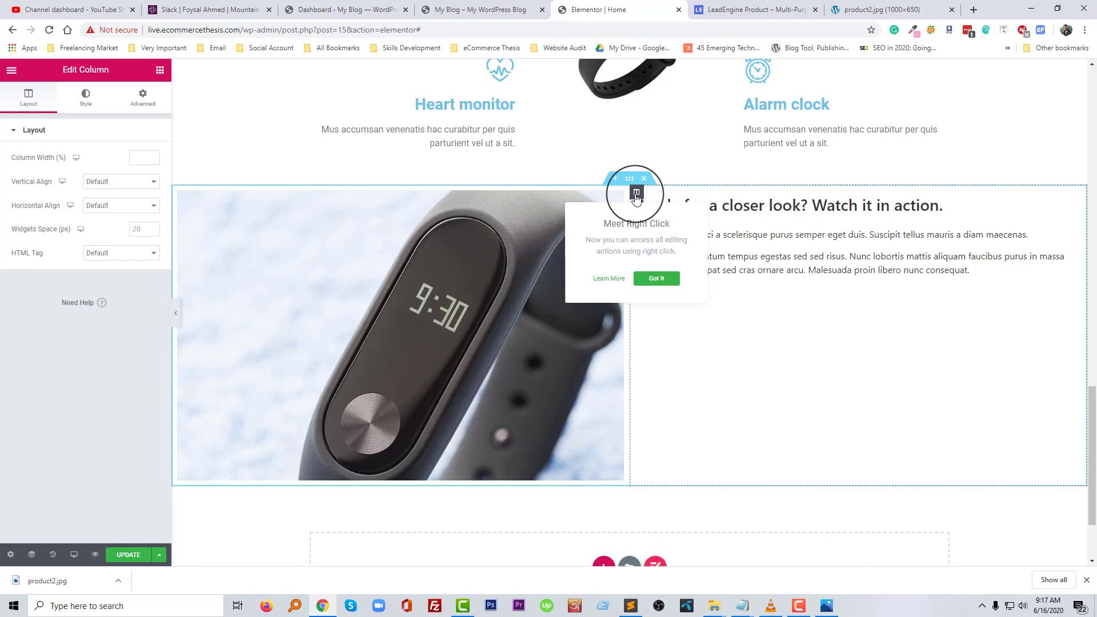
pyautogui.click(138, 185)
pyautogui.click(127, 212)
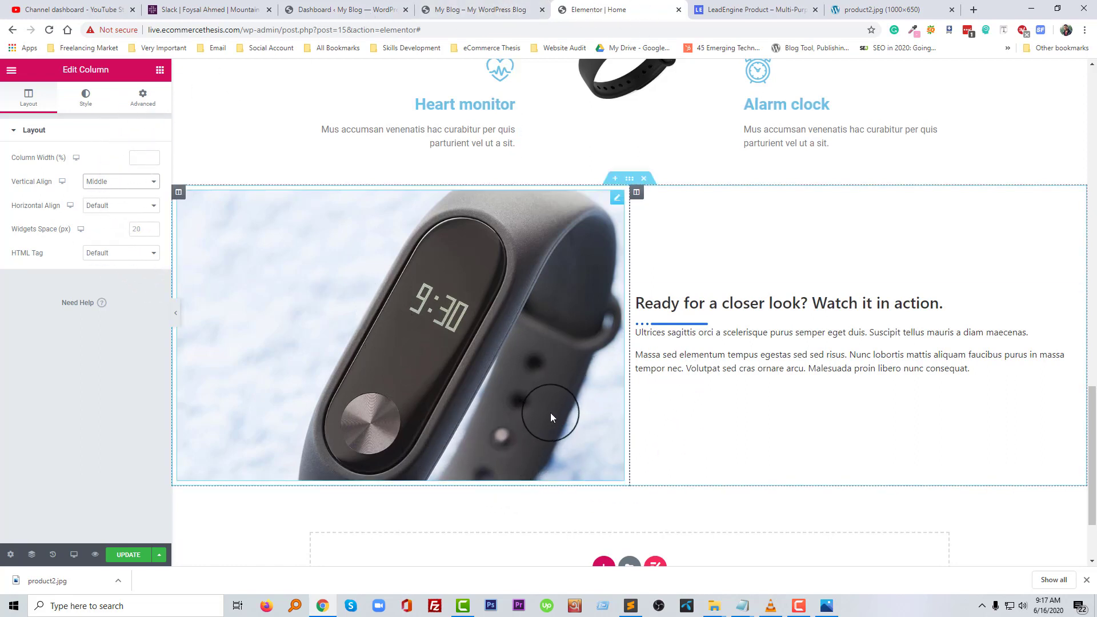
pyautogui.click(131, 555)
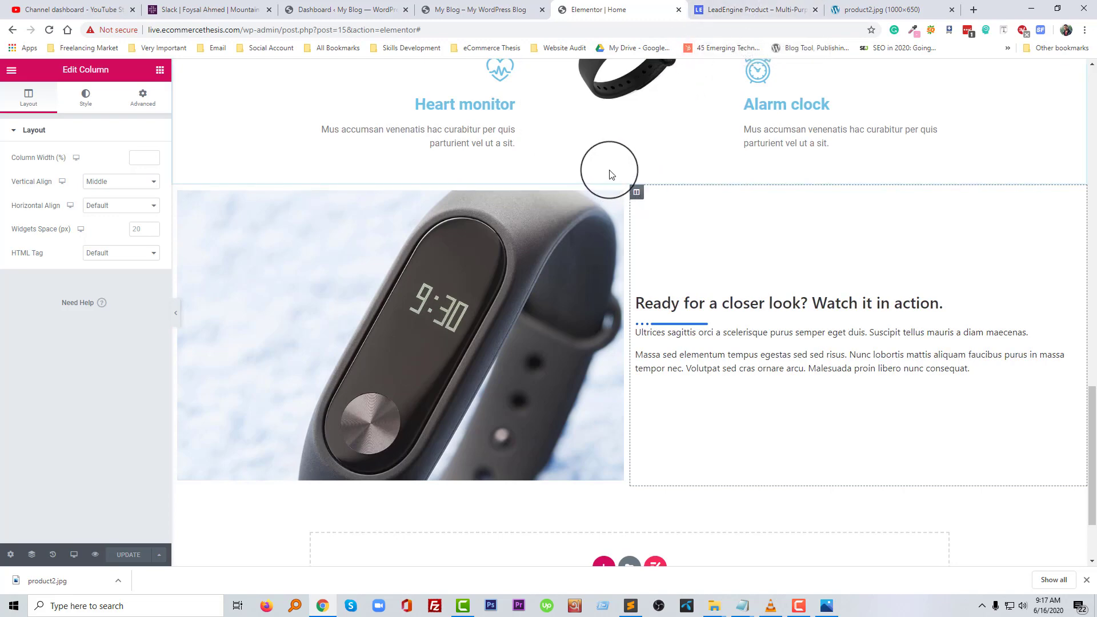
# Check LeadEngine for what follows the paragraphs, and add a Button widget below the Elementor heading's description.
pyautogui.click(752, 7)
pyautogui.scroll(-4, 620, 311)
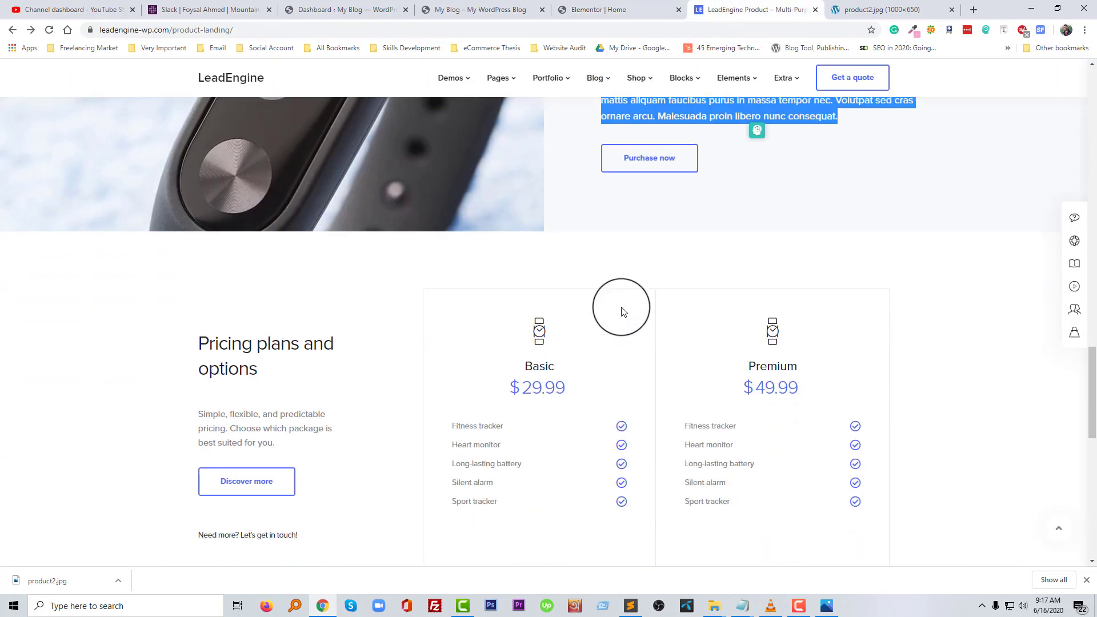
pyautogui.click(736, 218)
pyautogui.click(617, 9)
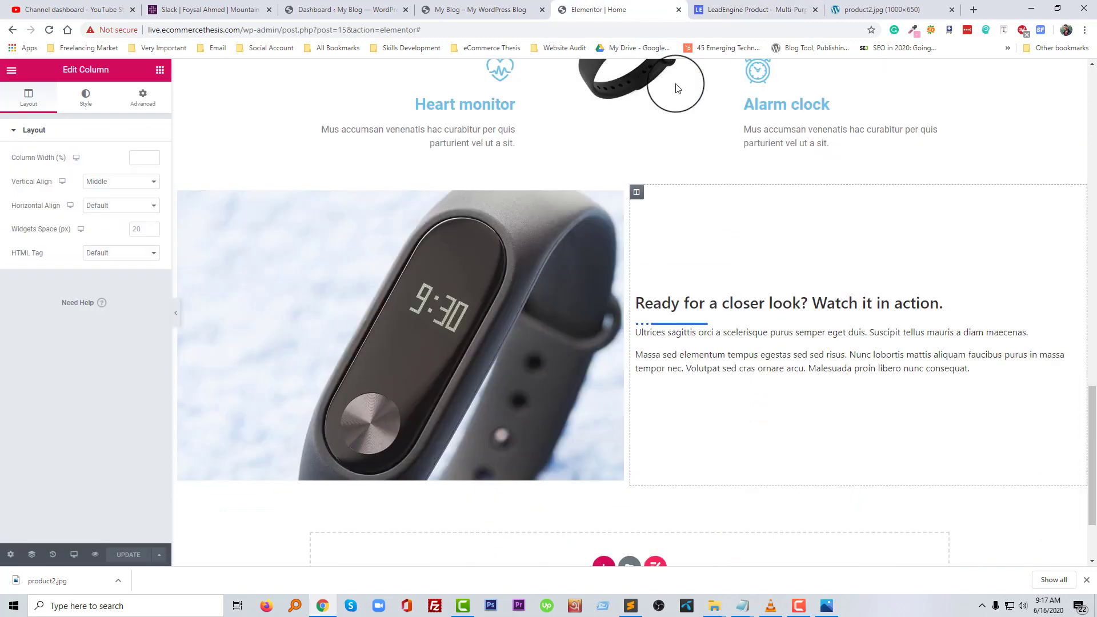
pyautogui.click(772, 381)
pyautogui.click(159, 69)
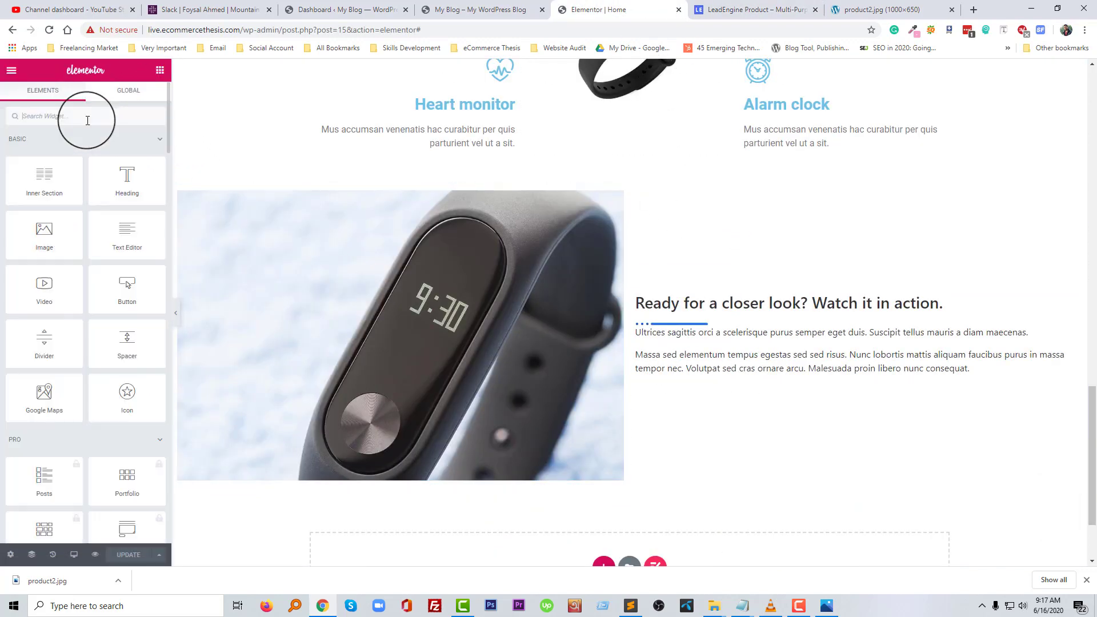
pyautogui.moveTo(137, 289); pyautogui.dragTo(737, 354)
# Copy the "Purchase now" label from LeadEngine and use it as the new button's text.
pyautogui.click(743, 9)
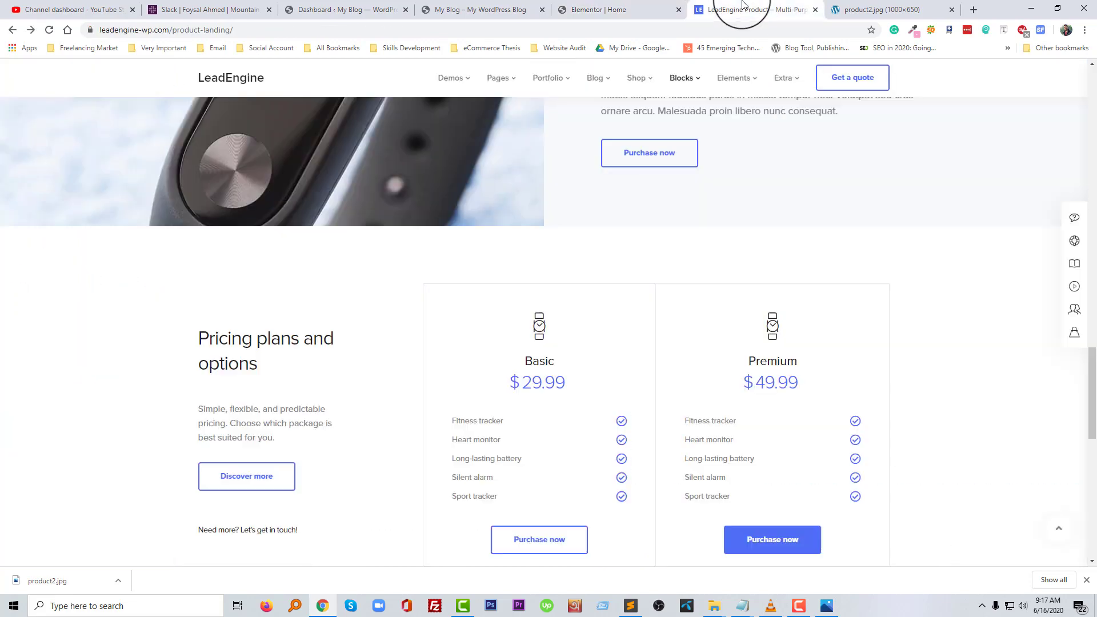
pyautogui.scroll(1, 721, 226)
pyautogui.moveTo(739, 217); pyautogui.dragTo(617, 215)
pyautogui.hotkey('ctrl', 'c')
pyautogui.click(624, 10)
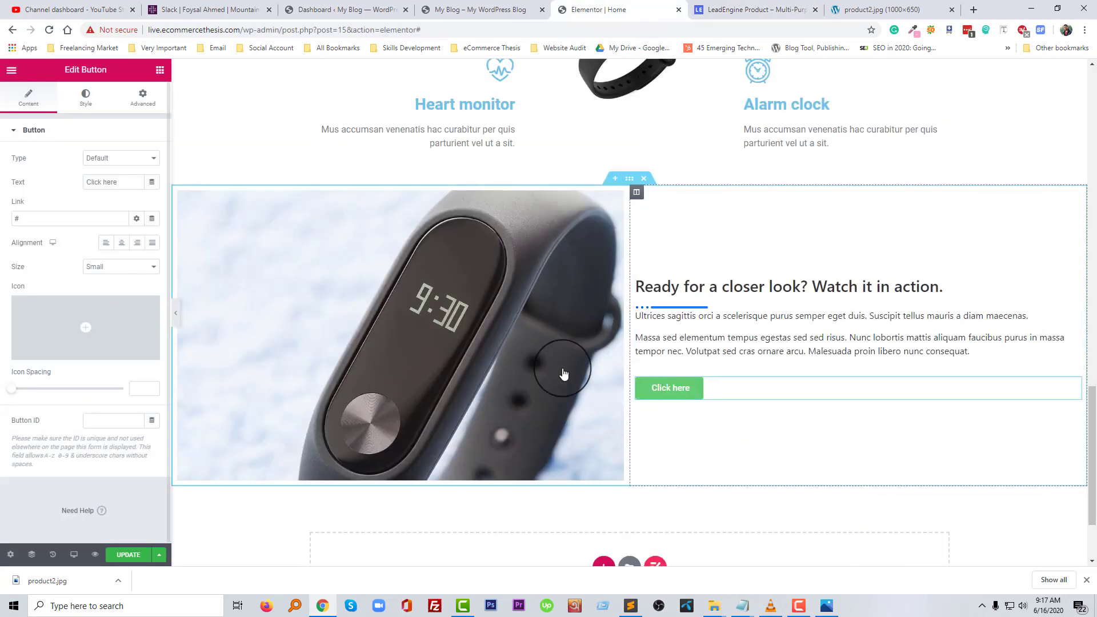
pyautogui.hotkey('ctrl', 'v')
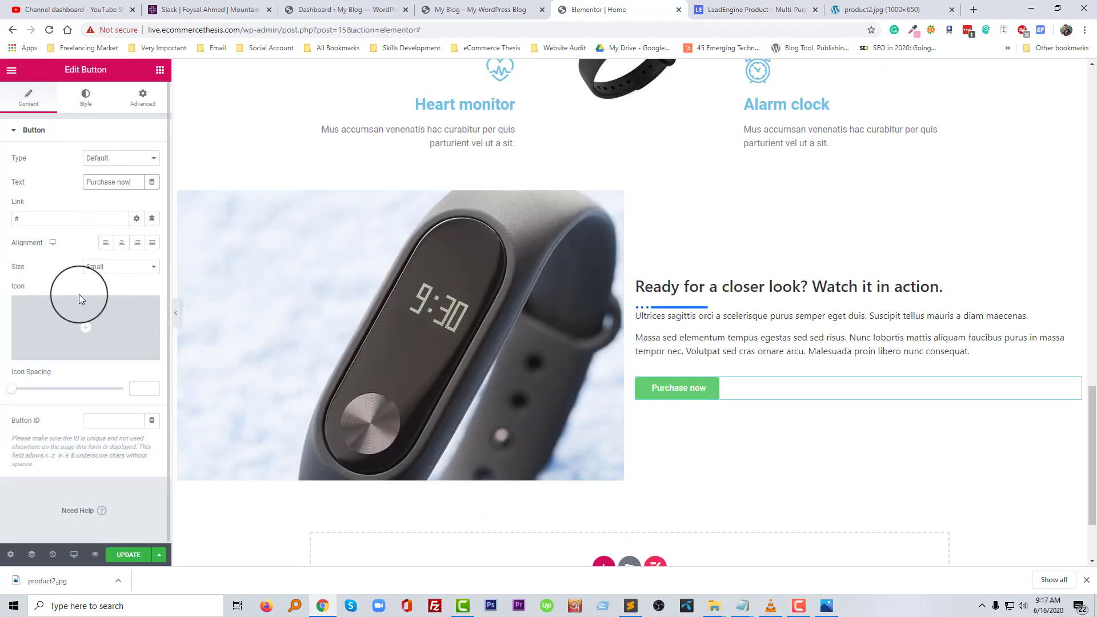
# Try the Success, Warning, Danger and Info types on the "Purchase now" button.
pyautogui.click(104, 159)
pyautogui.click(107, 189)
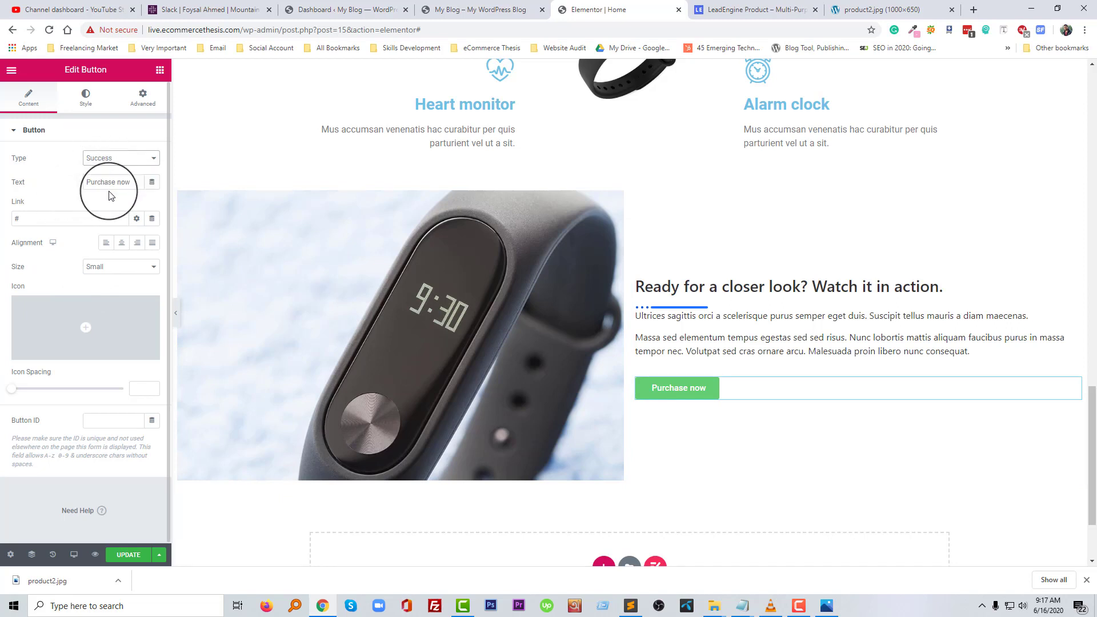
pyautogui.click(120, 163)
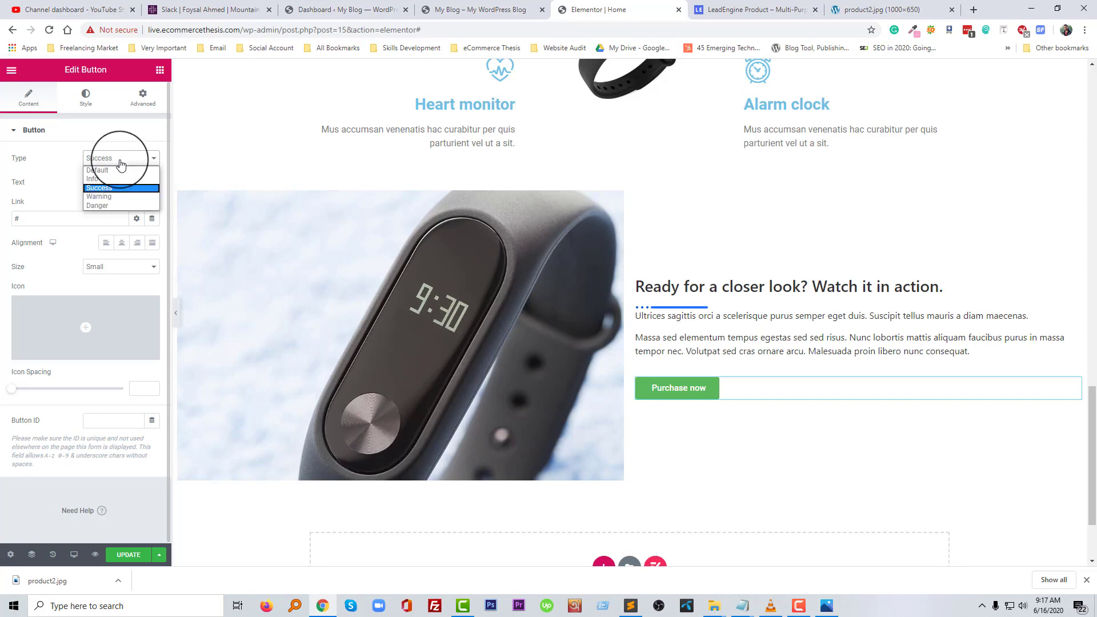
pyautogui.click(117, 197)
pyautogui.click(124, 162)
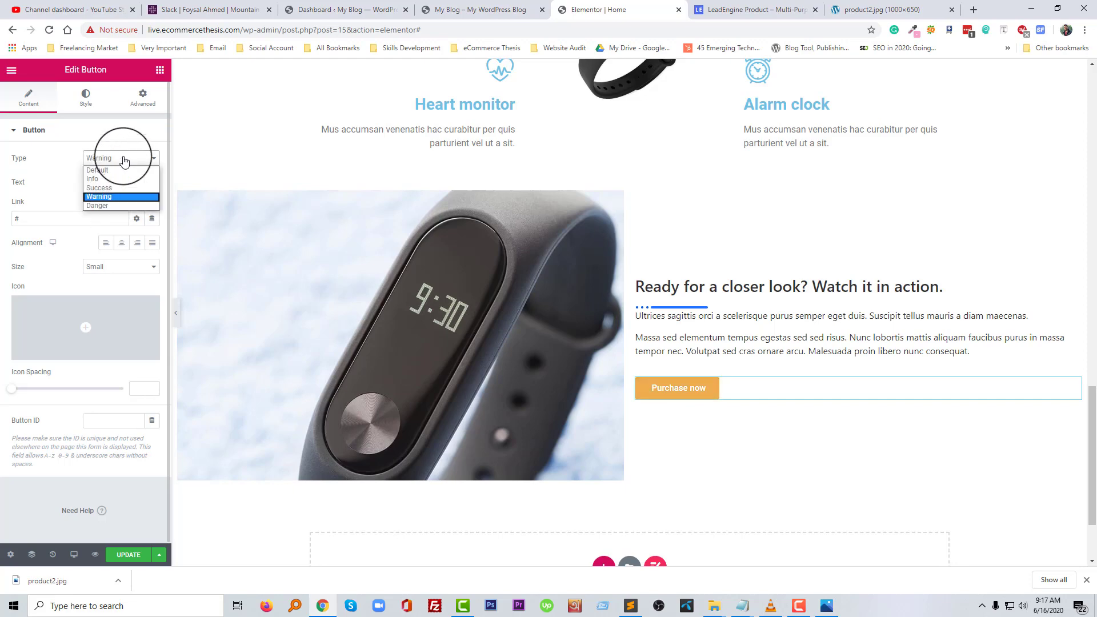
pyautogui.click(117, 204)
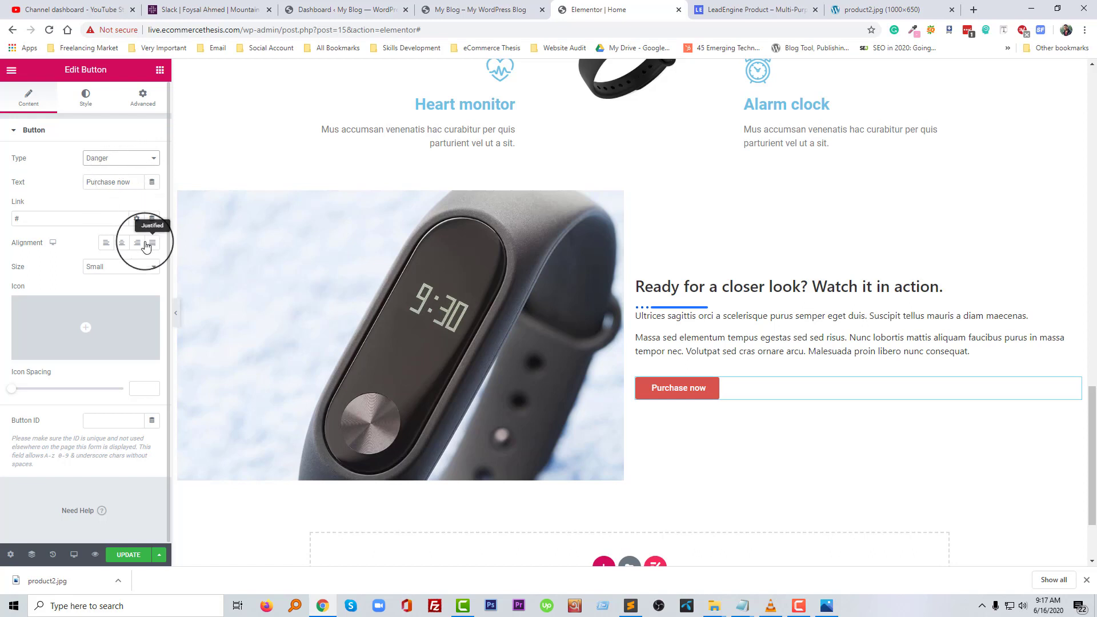
pyautogui.click(111, 160)
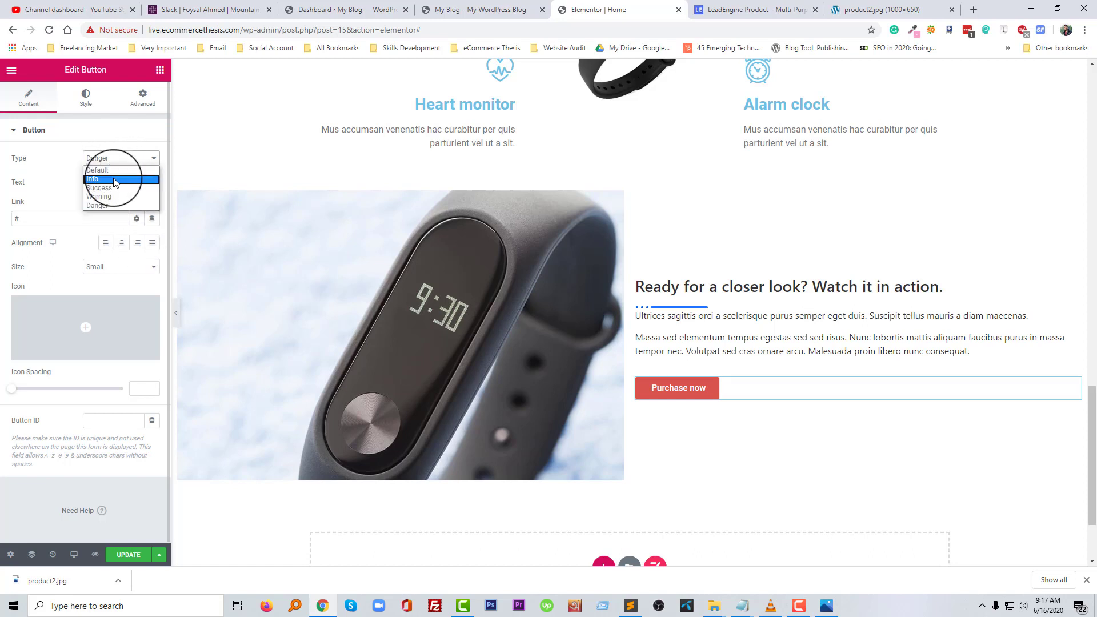
pyautogui.click(114, 178)
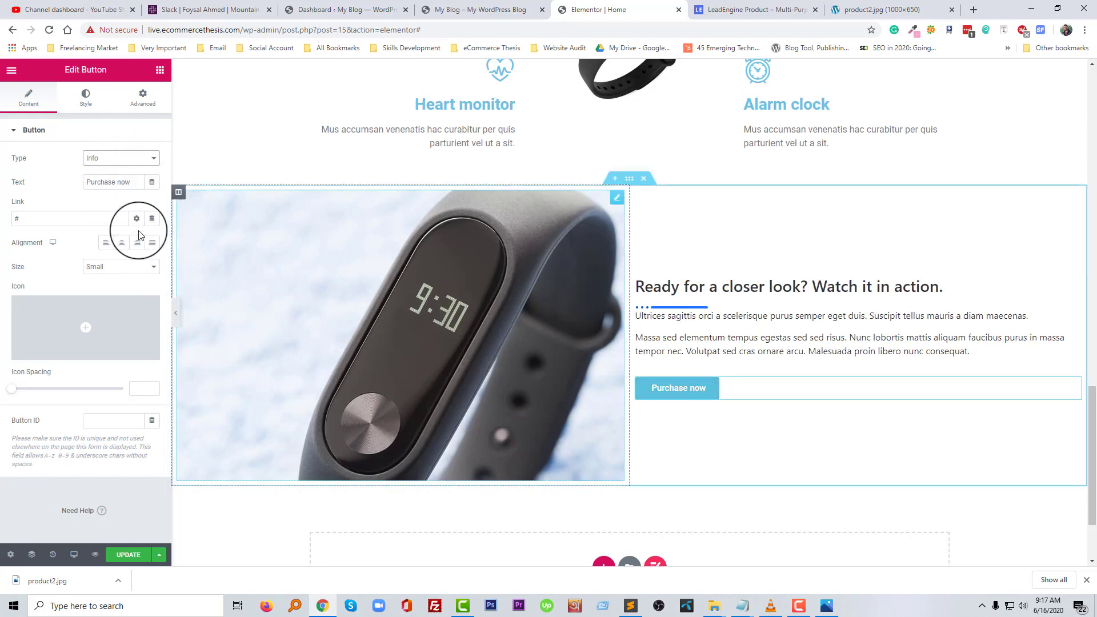
# Set the "Purchase now" button's type to Danger.
pyautogui.click(112, 158)
pyautogui.click(112, 206)
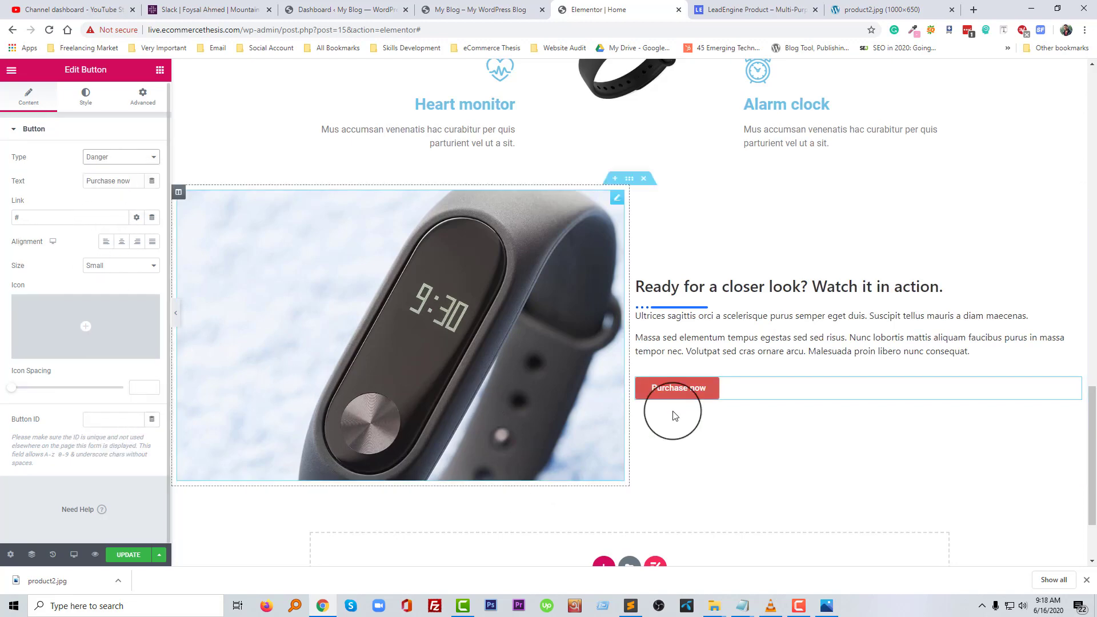
# Examine LeadEngine's remaining pricing plans and contact form sections.
pyautogui.scroll(-1, 598, 511)
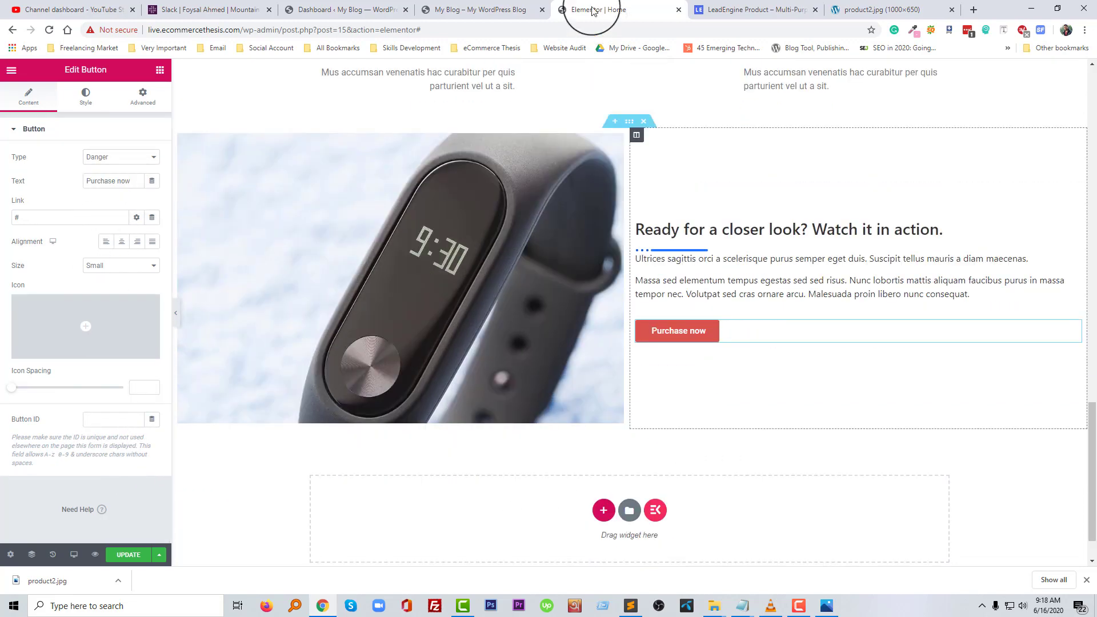
pyautogui.click(748, 10)
pyautogui.scroll(-3, 562, 330)
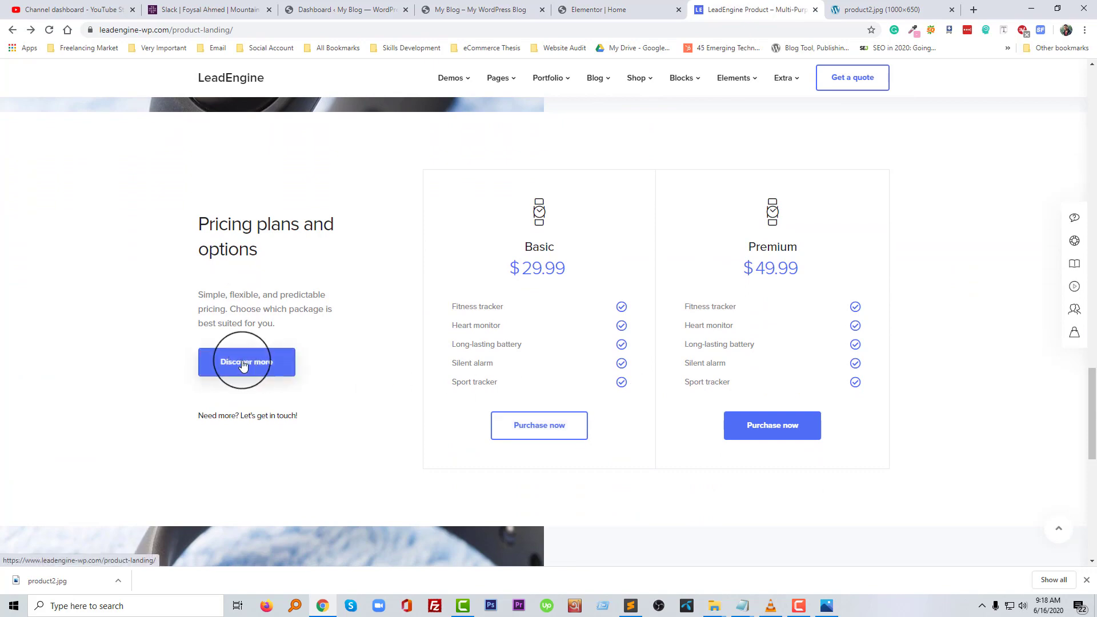
pyautogui.scroll(-8, 566, 394)
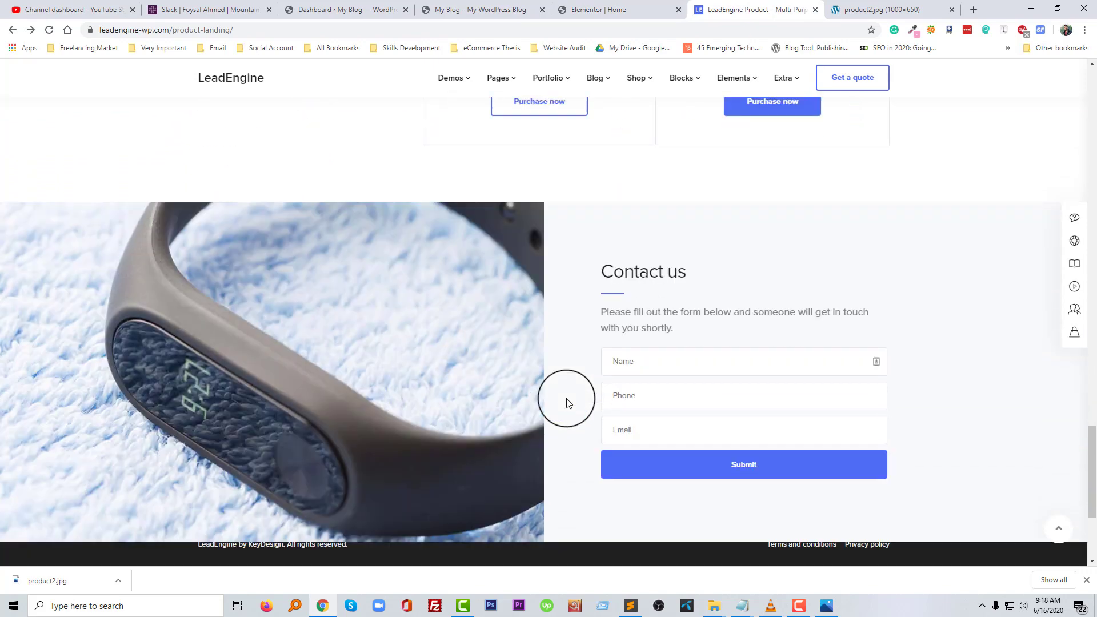
pyautogui.scroll(3, 565, 388)
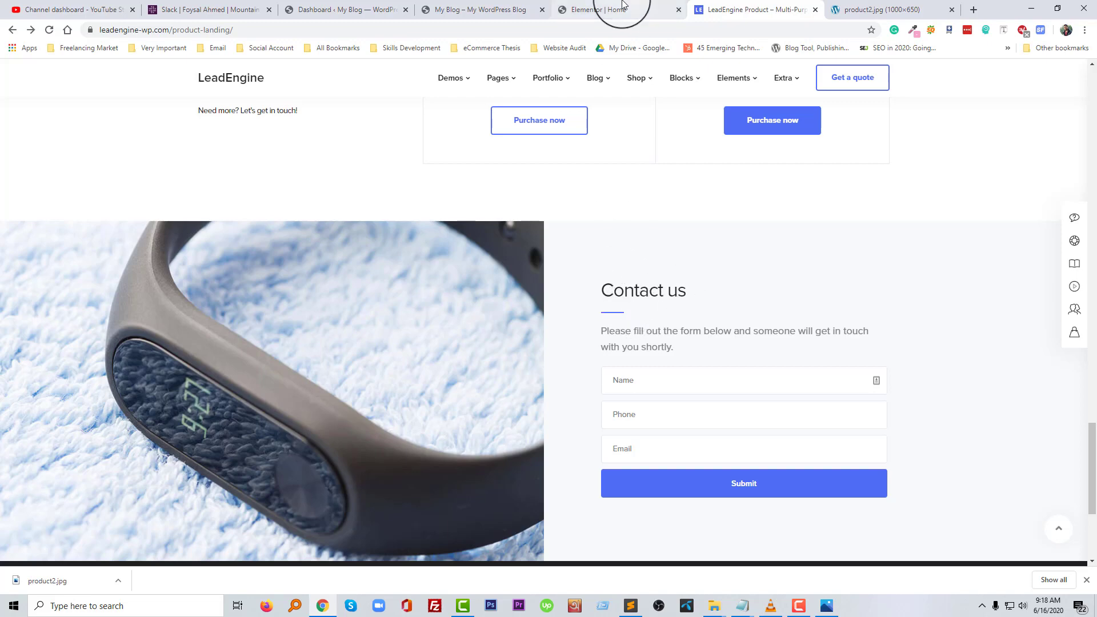
pyautogui.scroll(5, 626, 286)
pyautogui.scroll(1, 607, 285)
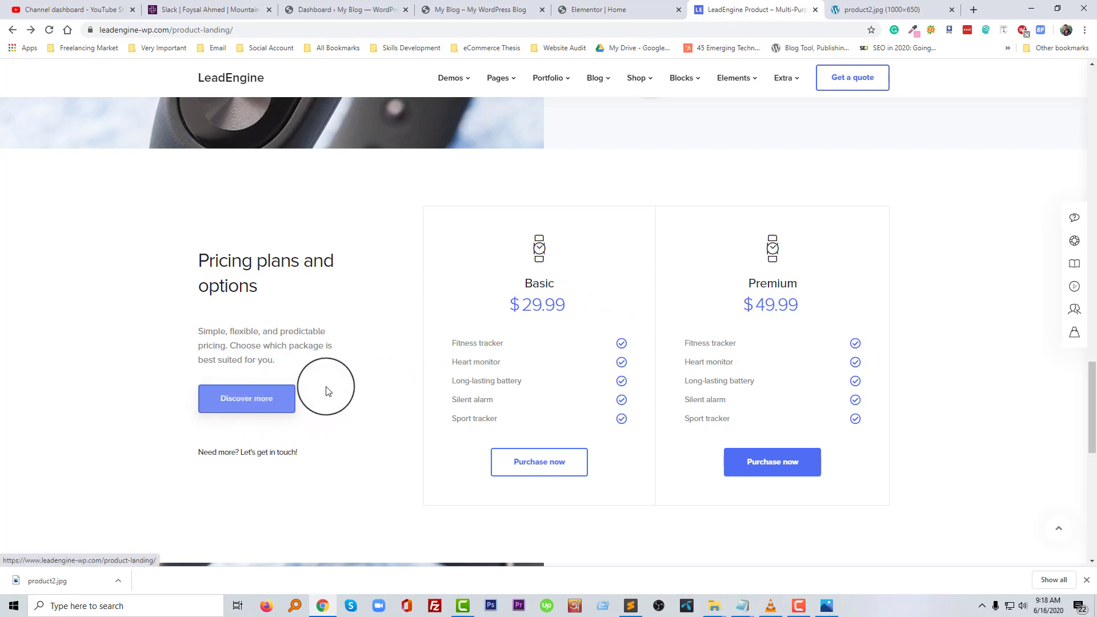
# Return to the Elementor page, dismiss the browser's download bar and save the page.
pyautogui.click(594, 6)
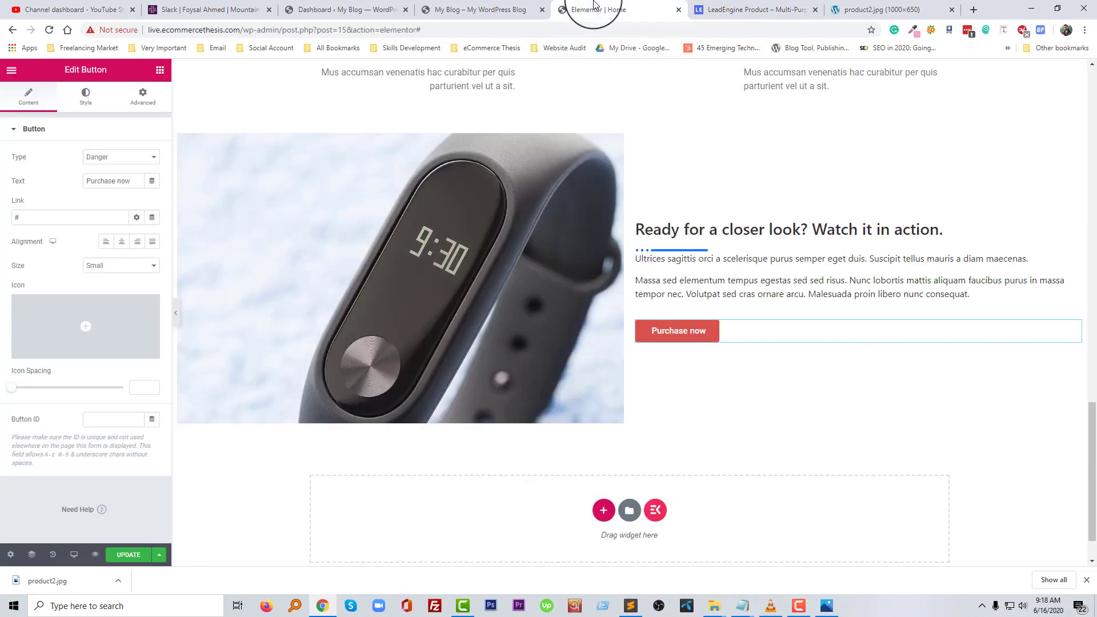
pyautogui.scroll(-1, 600, 457)
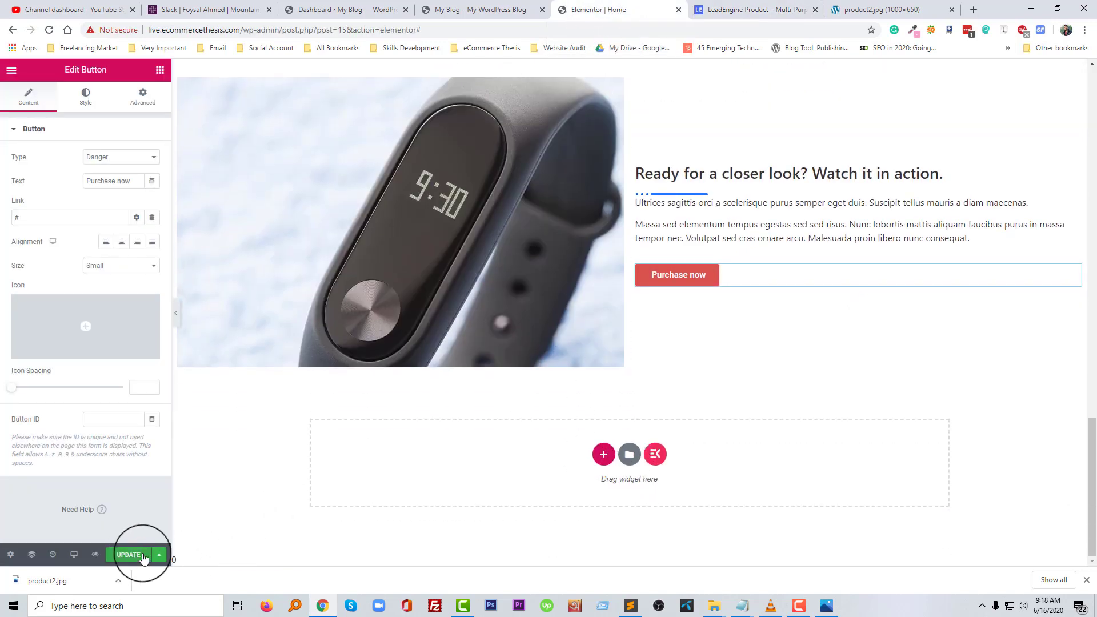
pyautogui.click(1086, 580)
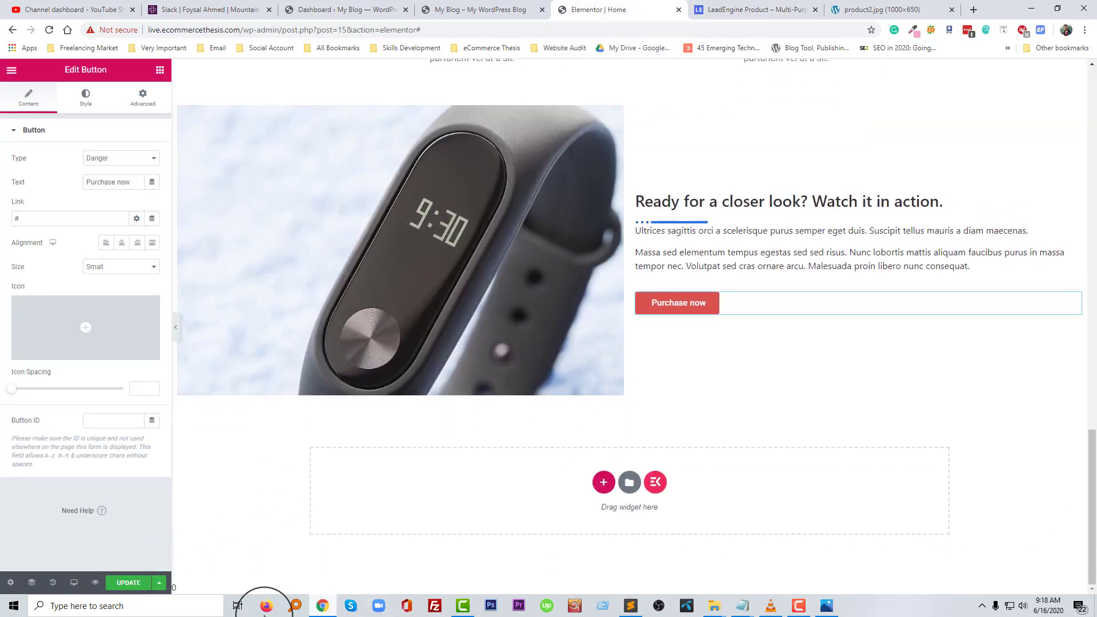
pyautogui.hotkey('ctrl', 's')
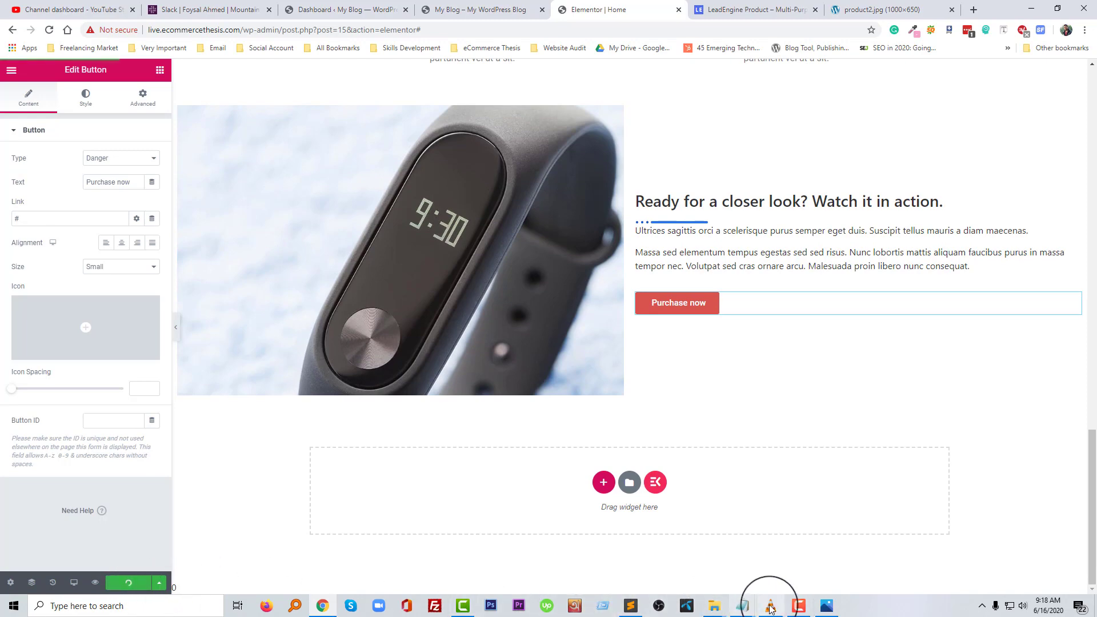
pyautogui.click(798, 606)
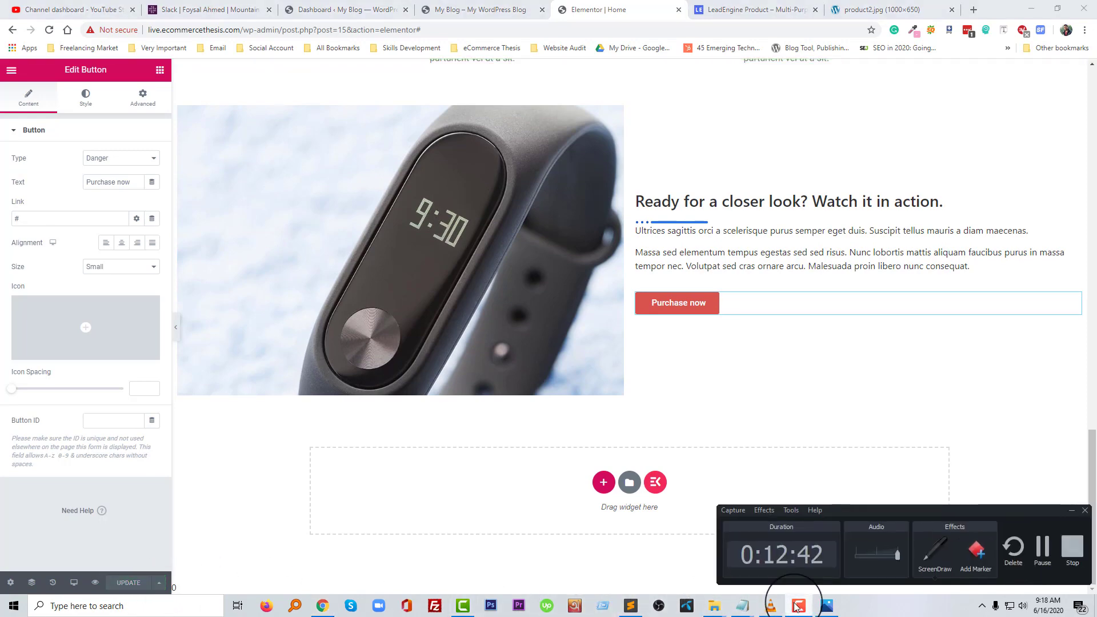
# Review the live blog page's customization services section and LeadEngine's "Pricing plans and options" section.
pyautogui.click(798, 606)
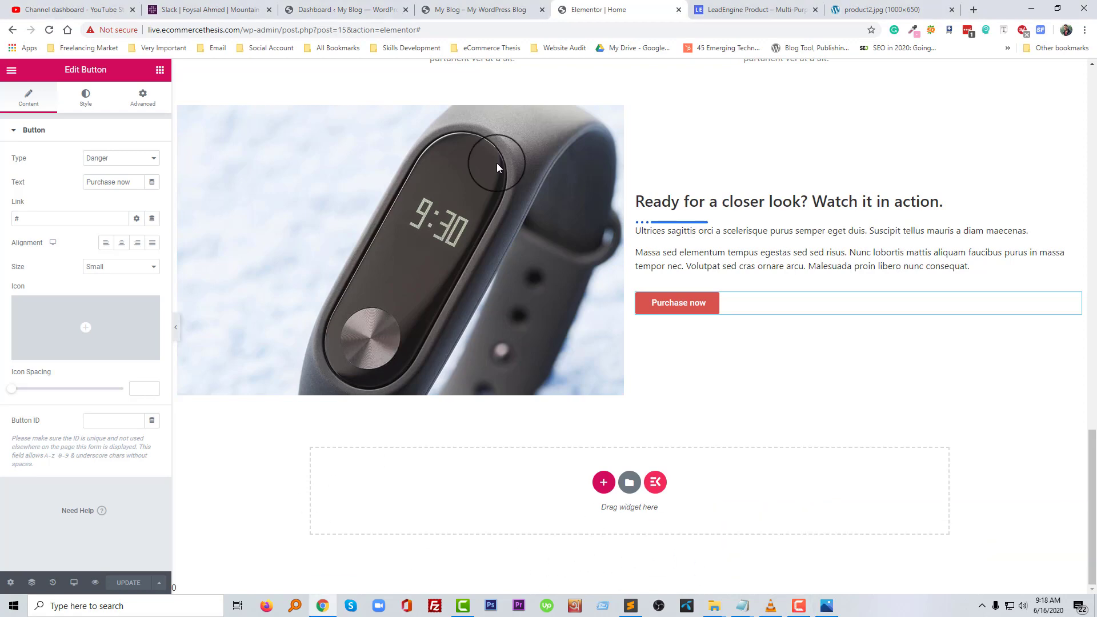
pyautogui.click(510, 7)
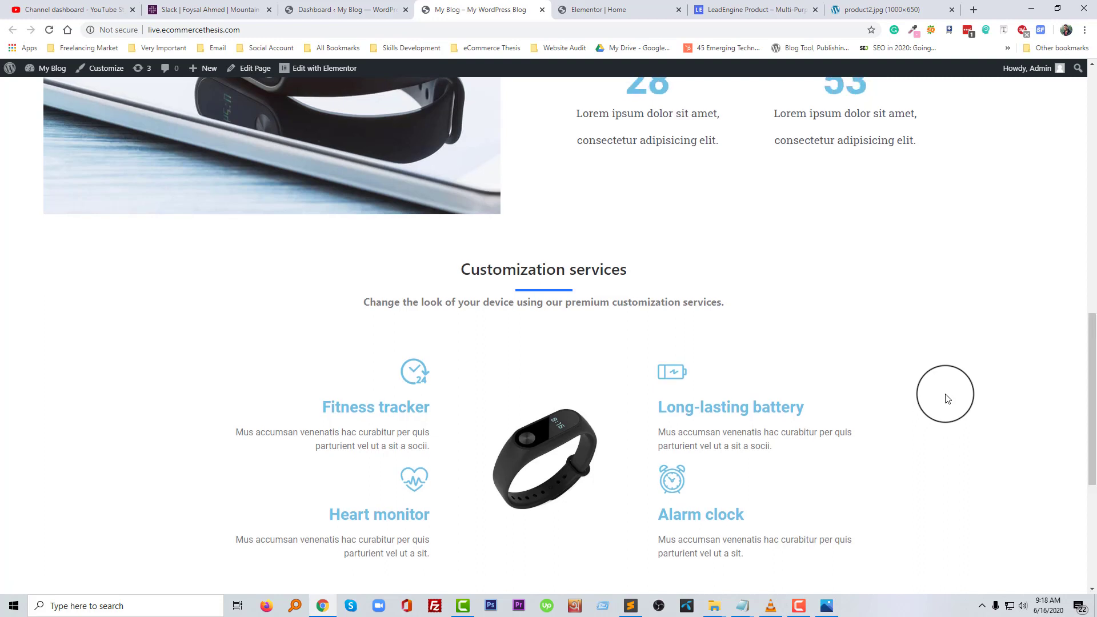
pyautogui.scroll(-5, 914, 417)
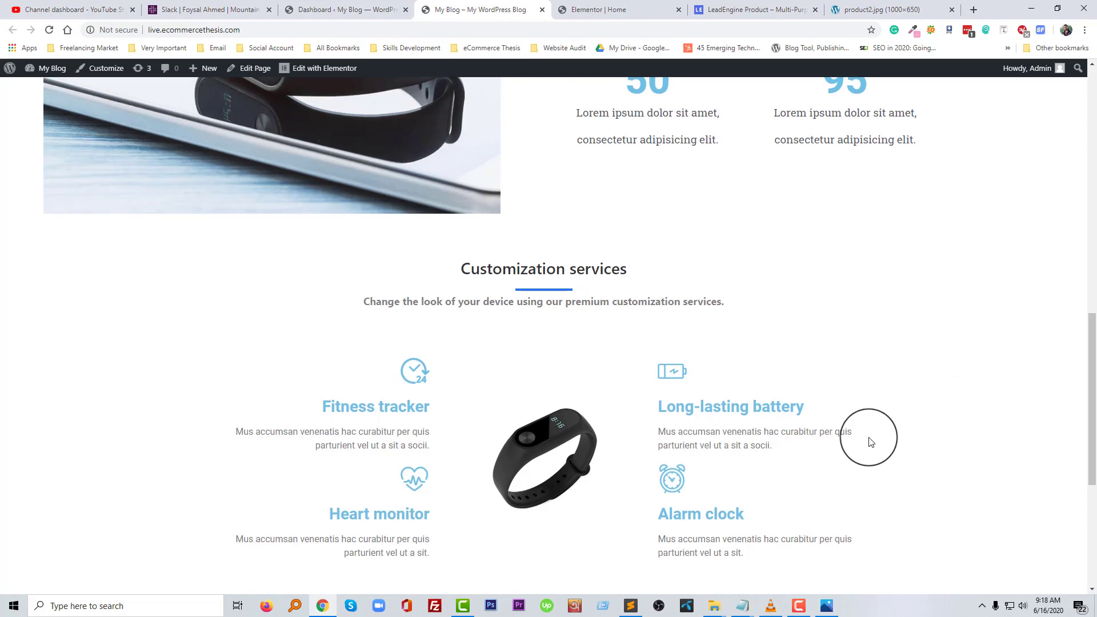
pyautogui.click(623, 9)
pyautogui.click(760, 9)
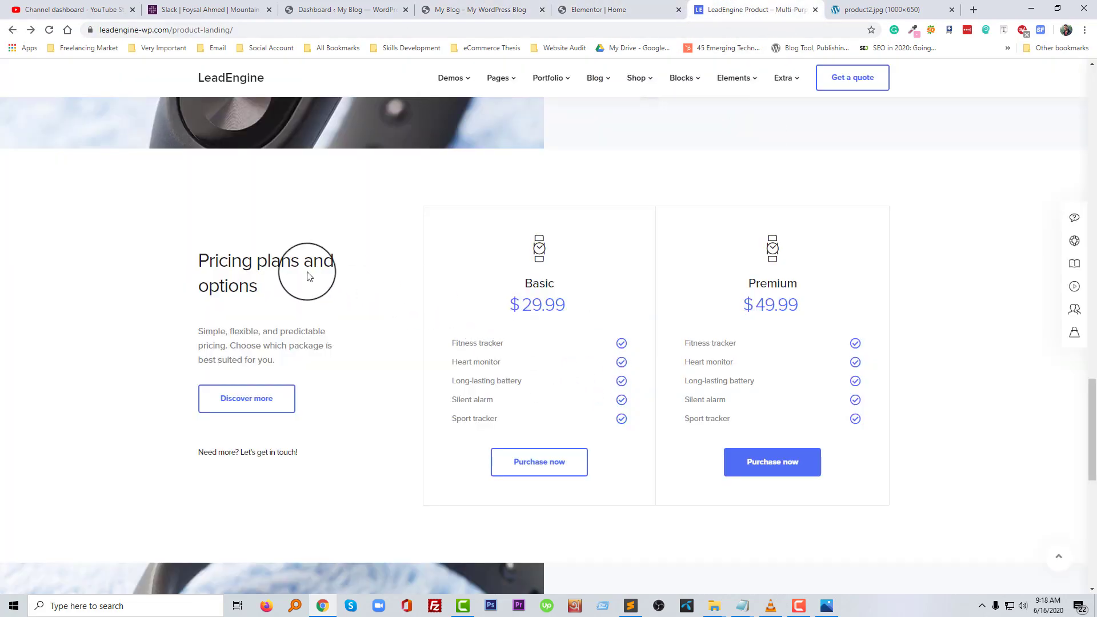
pyautogui.tripleClick(278, 276)
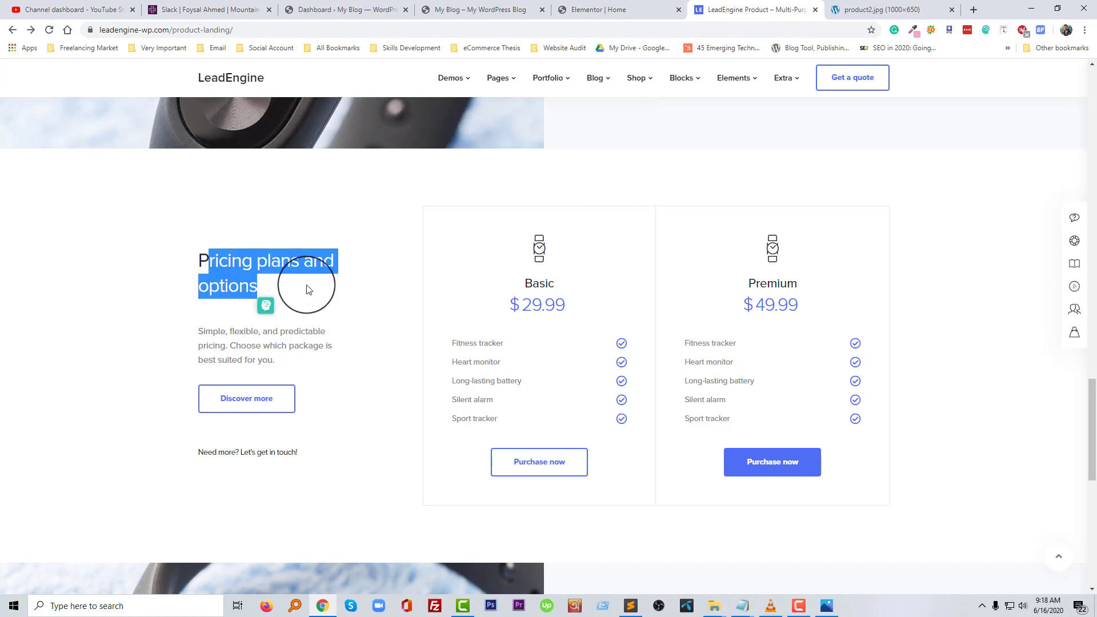
# In the Elementor page, add a two-column section with a one-third/two-thirds structure below the "Ready for a closer look?" section.
pyautogui.click(628, 9)
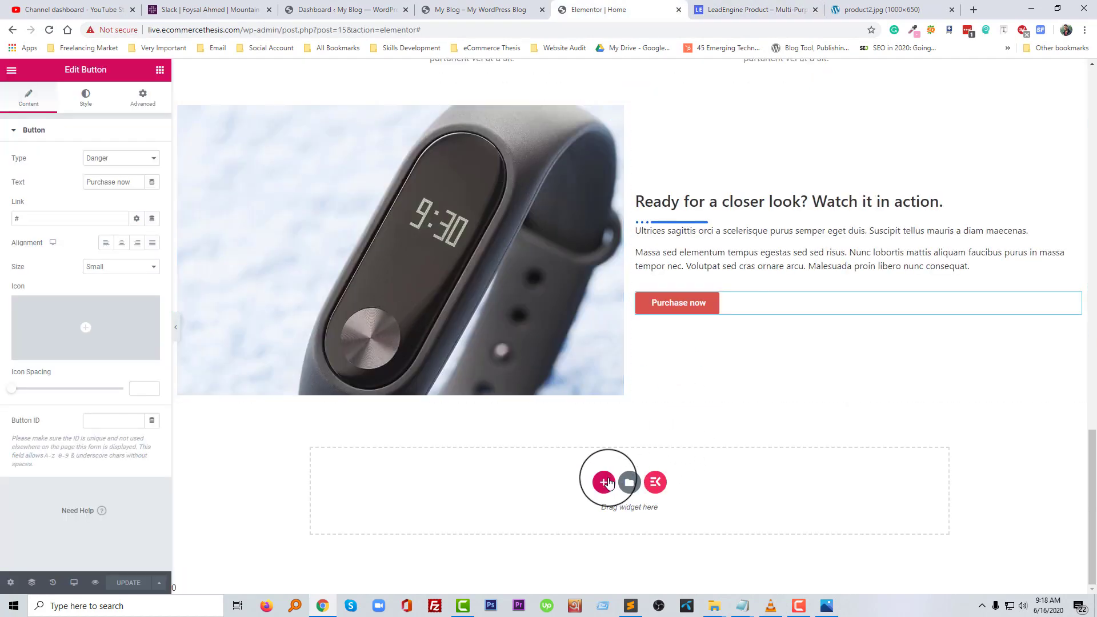
pyautogui.click(603, 482)
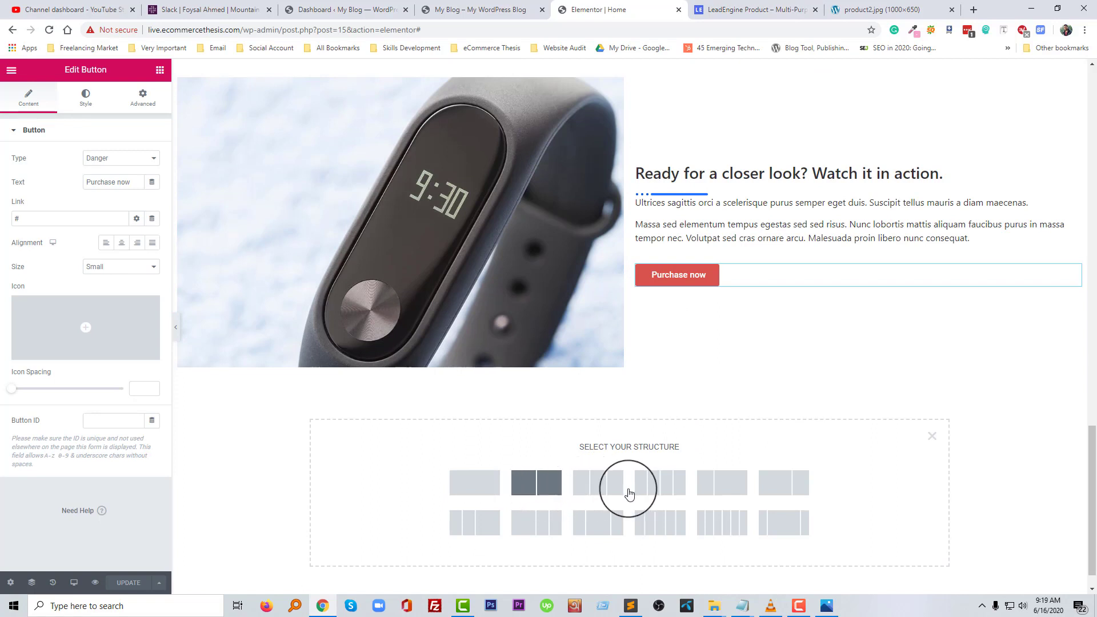
pyautogui.click(713, 481)
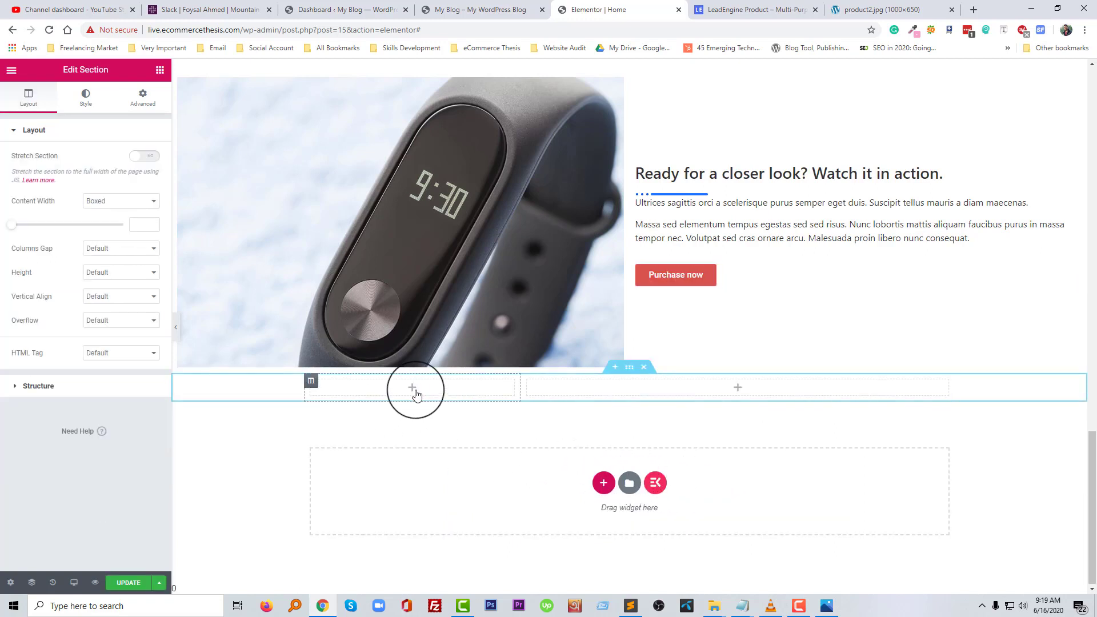
# Copy the "Pricing plans and options" heading from the LeadEngine page and bring up the Elementor widgets for the new section's narrow column.
pyautogui.click(737, 10)
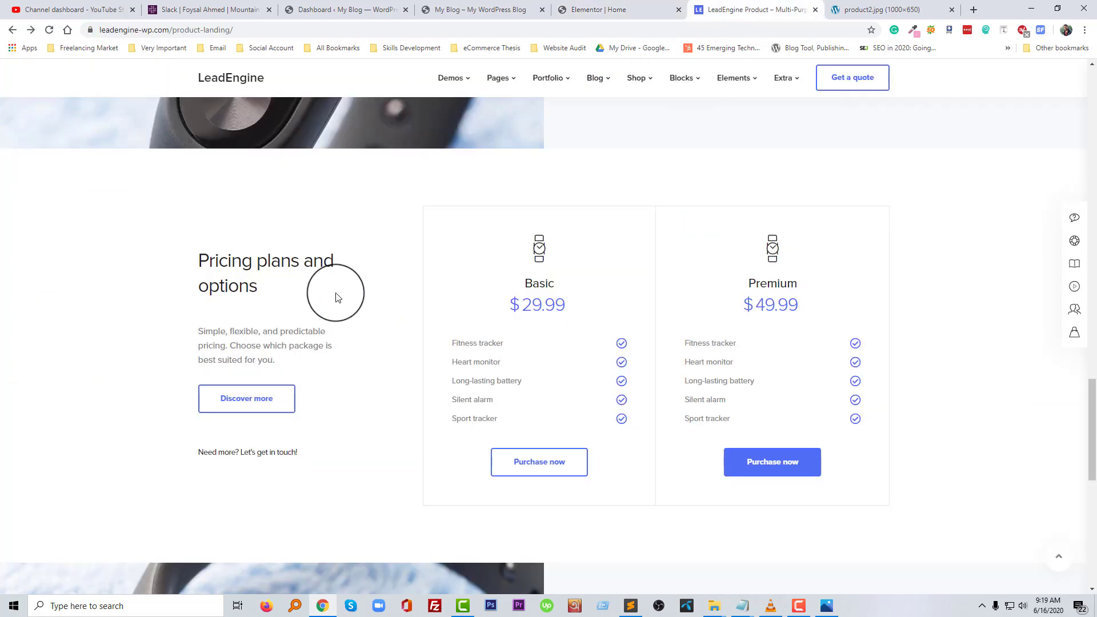
pyautogui.moveTo(264, 296); pyautogui.dragTo(198, 254)
pyautogui.hotkey('ctrl', 'c')
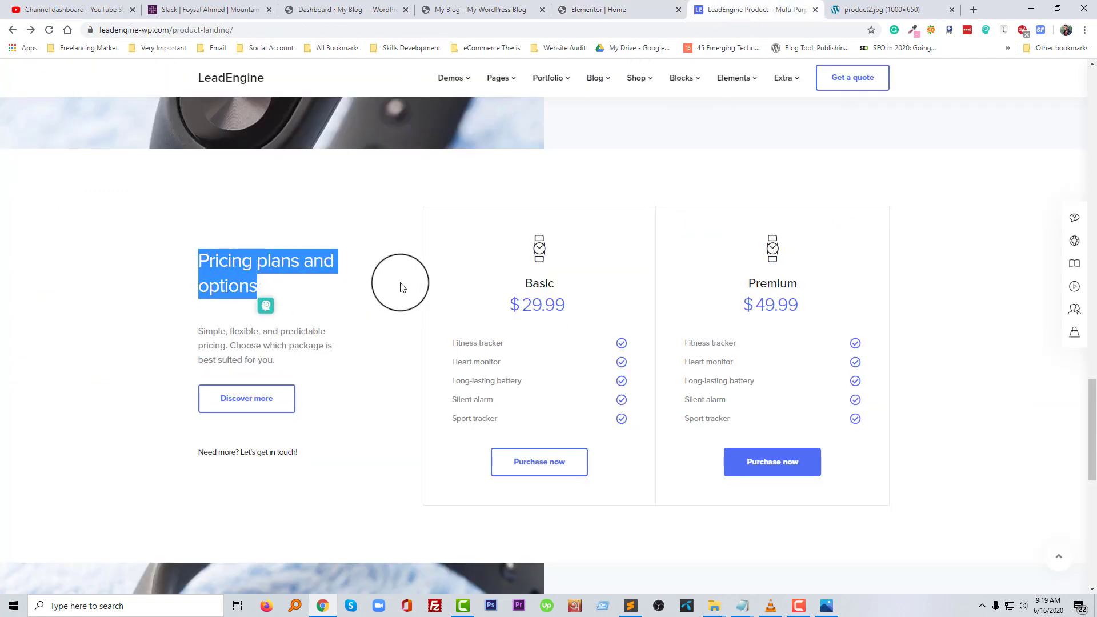
pyautogui.click(601, 8)
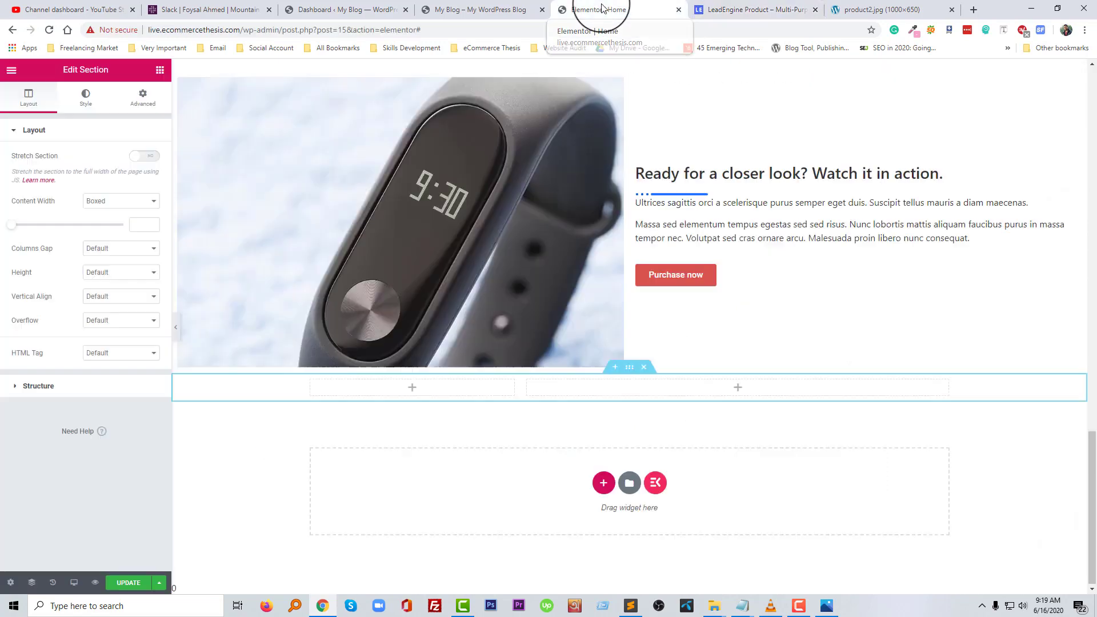
pyautogui.click(415, 388)
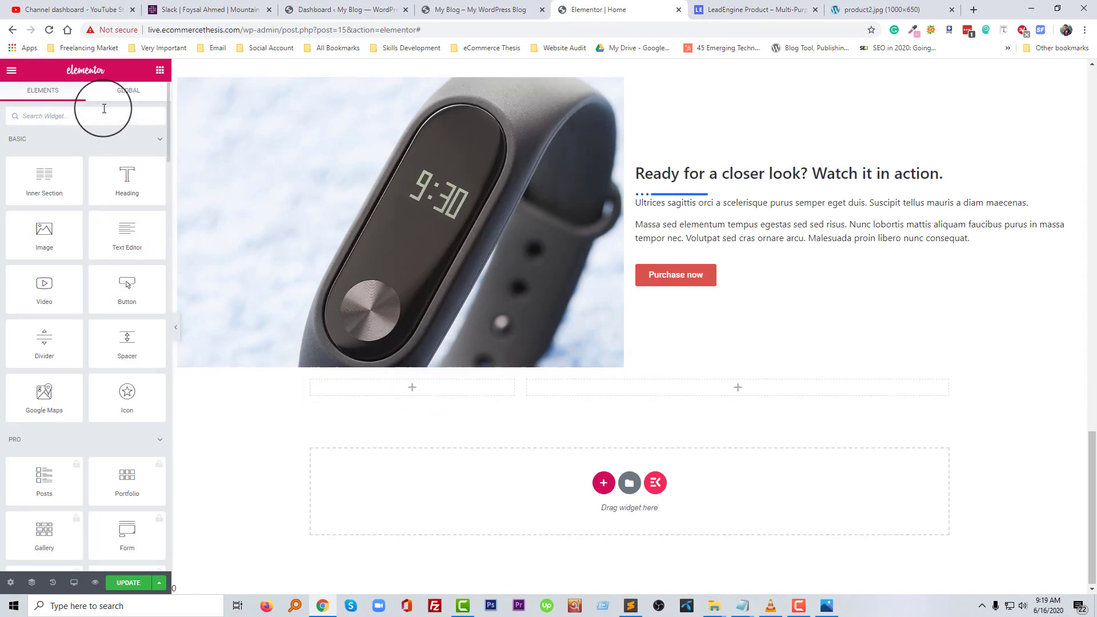
# Add an ElementsKit Heading widget to the narrow empty column below the watch image, titled "Pricing plans and options".
pyautogui.write('tit')
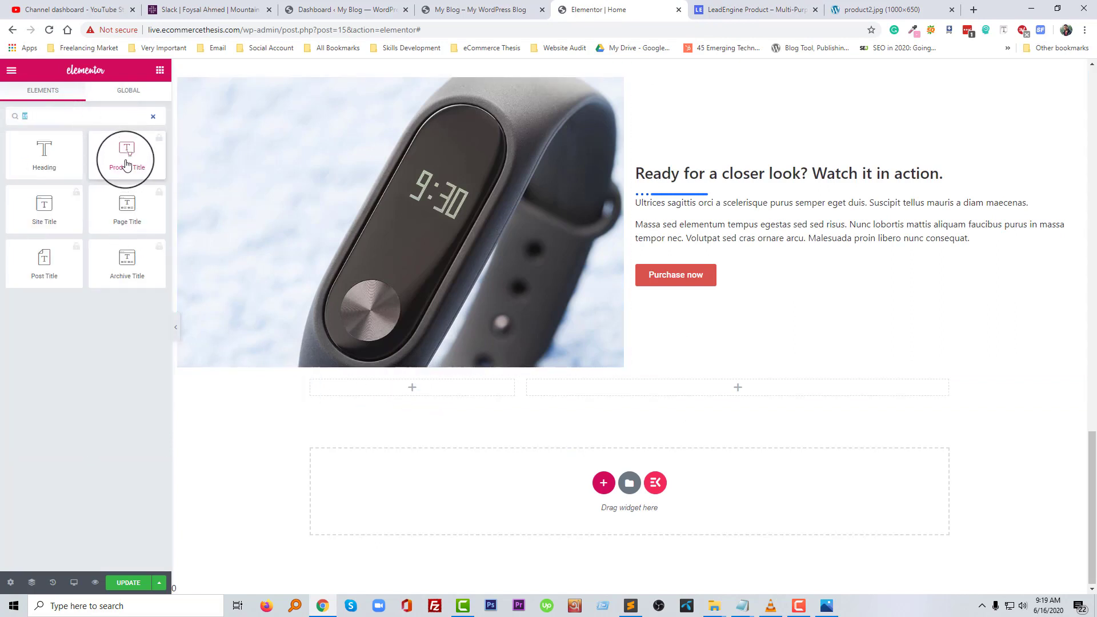
pyautogui.write('head')
pyautogui.moveTo(127, 164); pyautogui.dragTo(426, 387)
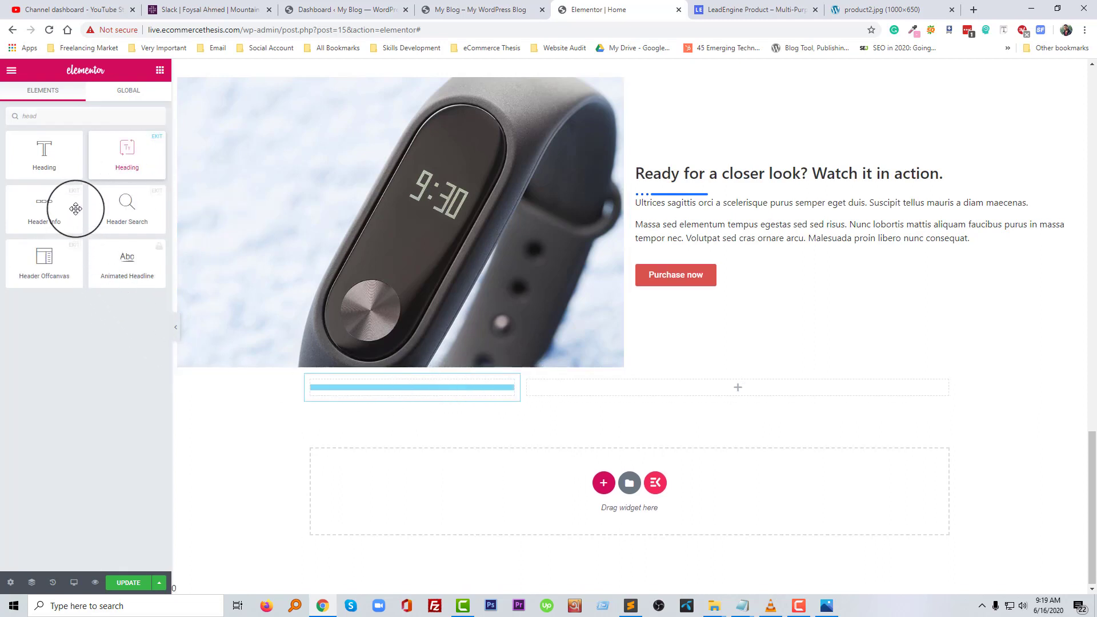
pyautogui.tripleClick(96, 171)
pyautogui.hotkey('ctrl', 'v')
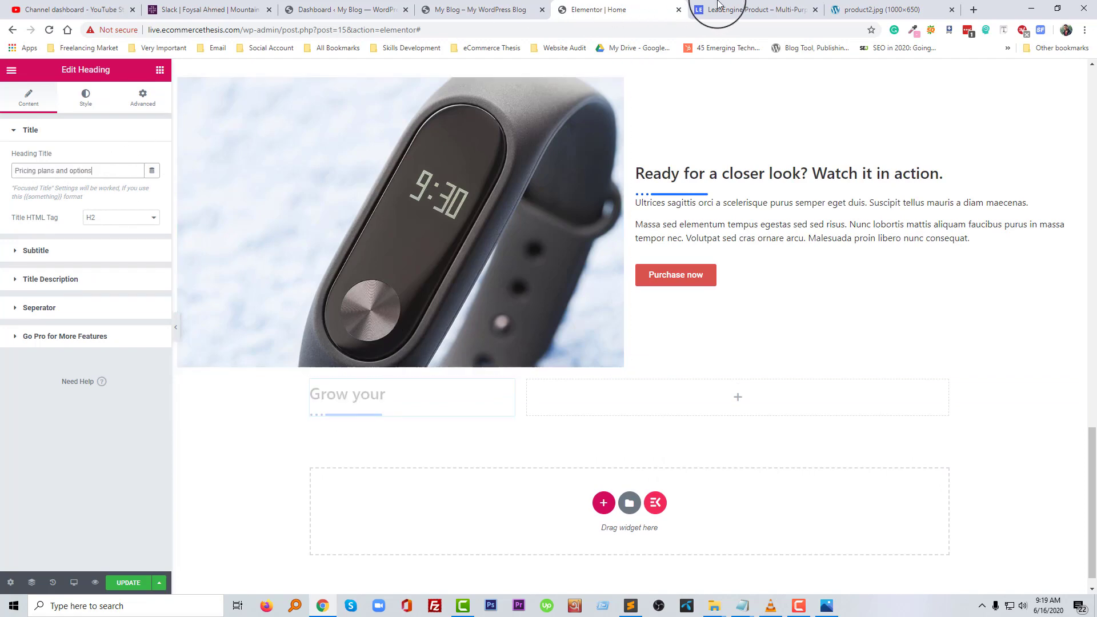
# Enable the heading's description and fill it with "Simple, flexible, and predictable pricing. Choose which package is best suited for you." copied from the LeadEngine page.
pyautogui.click(724, 9)
pyautogui.click(285, 364)
pyautogui.moveTo(285, 368); pyautogui.dragTo(194, 327)
pyautogui.hotkey('ctrl', 'c')
pyautogui.click(598, 6)
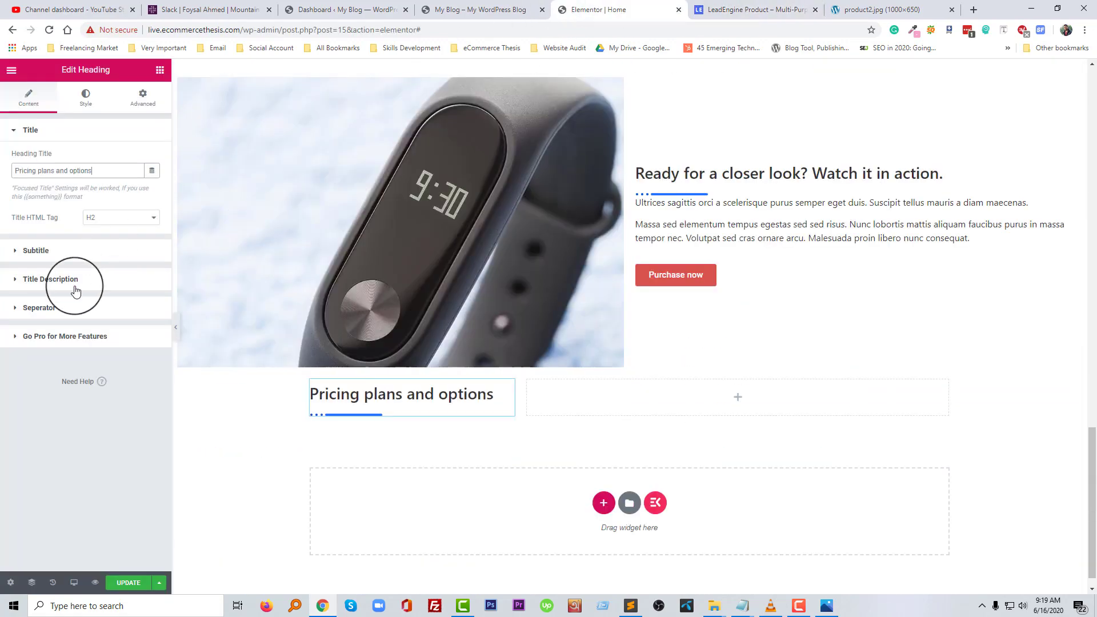
pyautogui.click(80, 287)
pyautogui.click(146, 213)
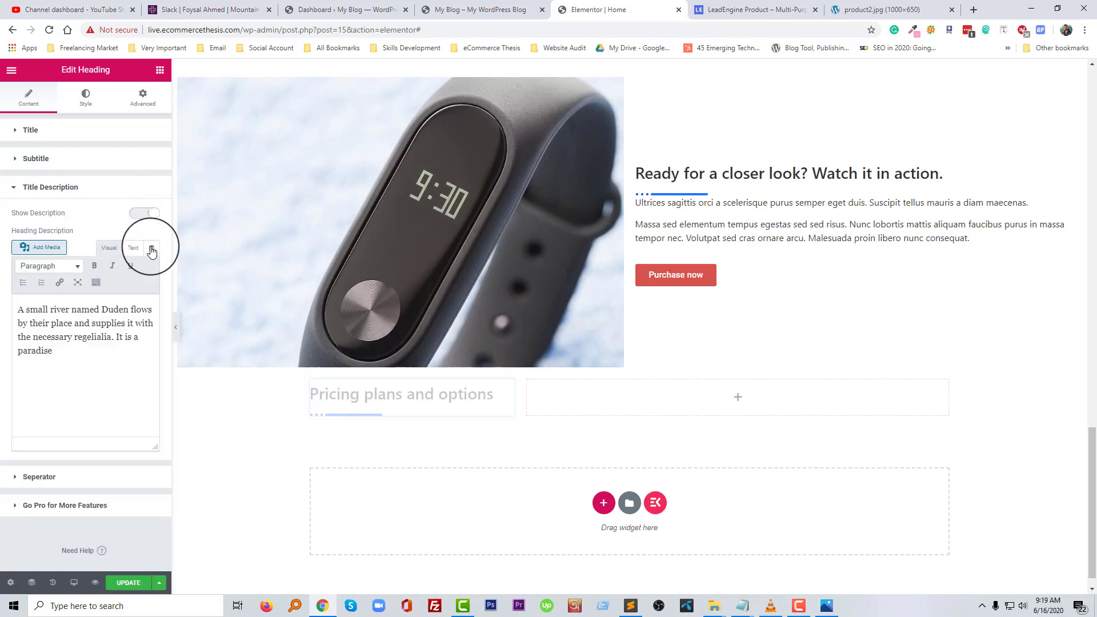
pyautogui.click(132, 251)
pyautogui.tripleClick(103, 325)
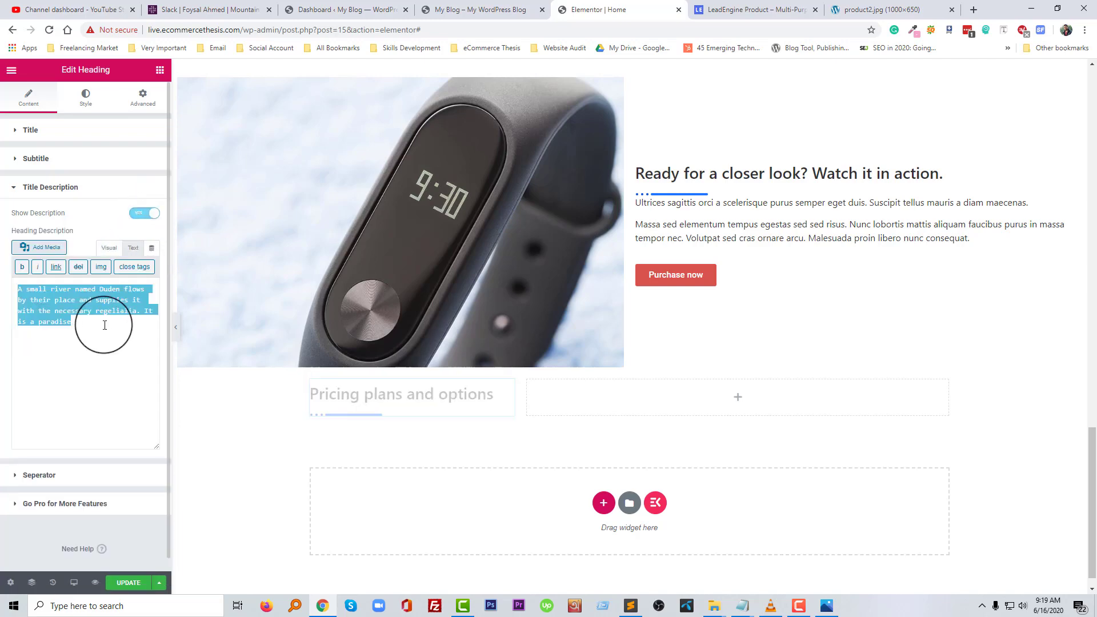
pyautogui.hotkey('ctrl', 'v')
# Copy the "Discover more" button label from the LeadEngine page's pricing section and return to the Elementor editor.
pyautogui.click(743, 9)
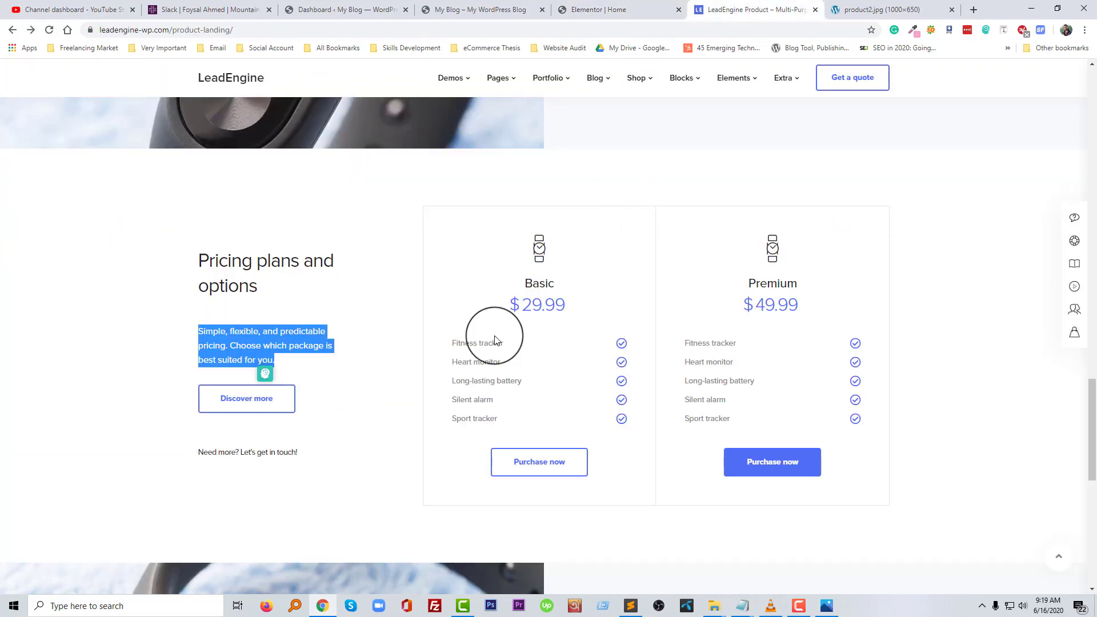
pyautogui.click(341, 363)
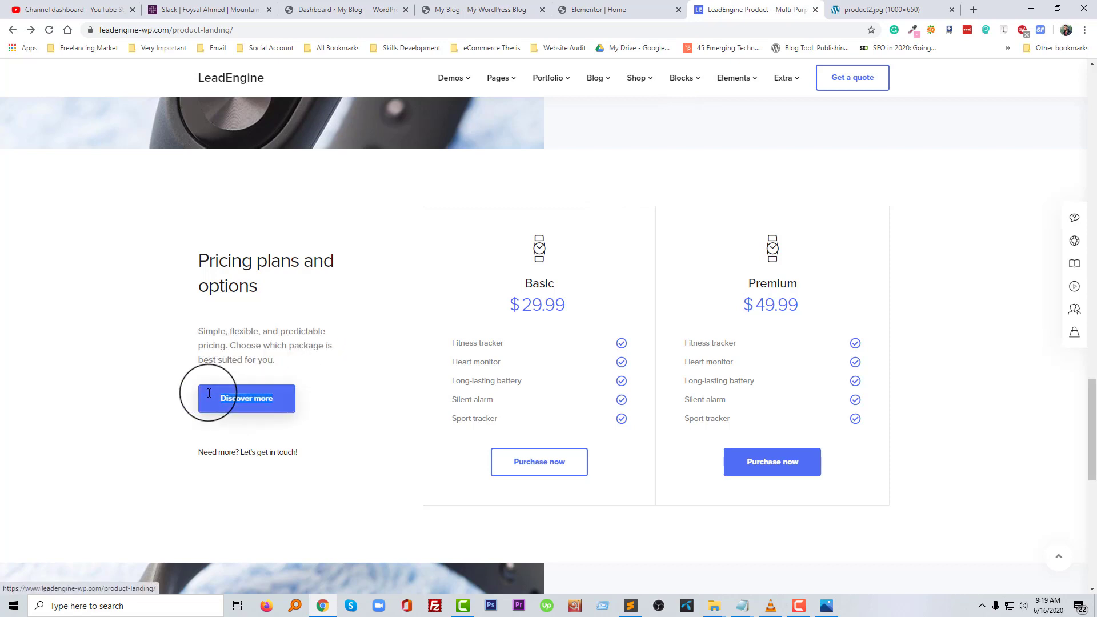
pyautogui.click(623, 10)
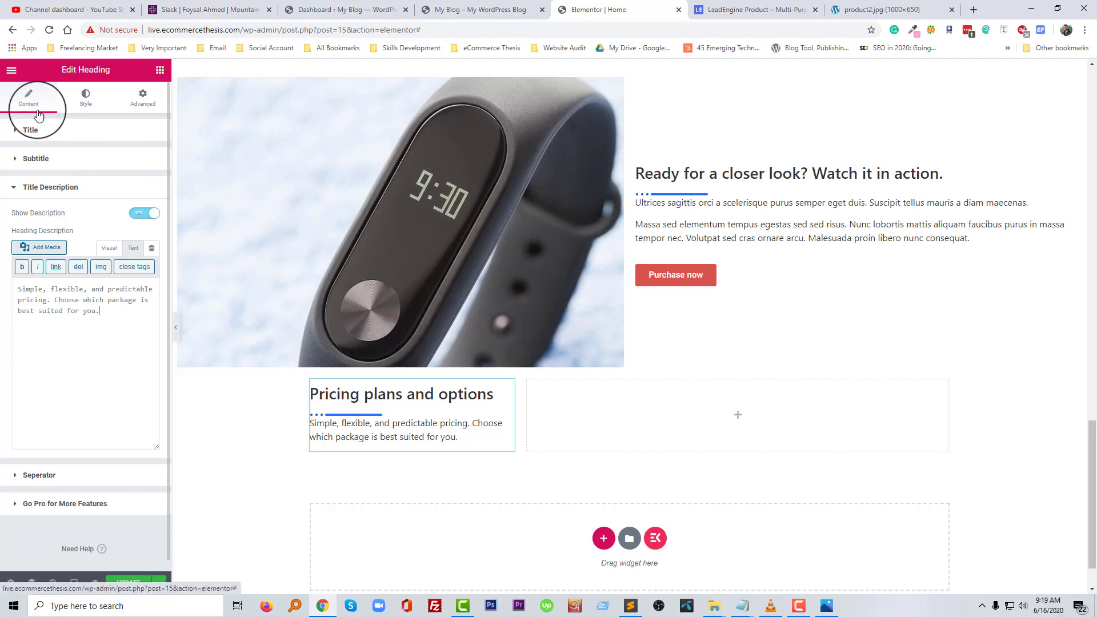
# Turn off the separator of the "Pricing plans and options" heading.
pyautogui.click(61, 480)
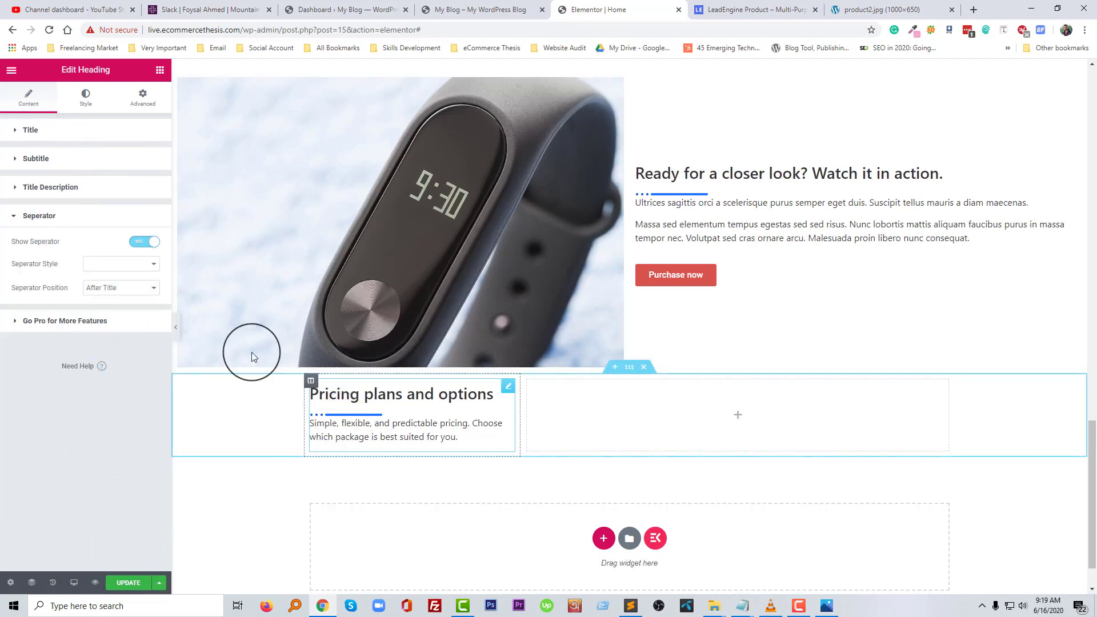
pyautogui.click(149, 244)
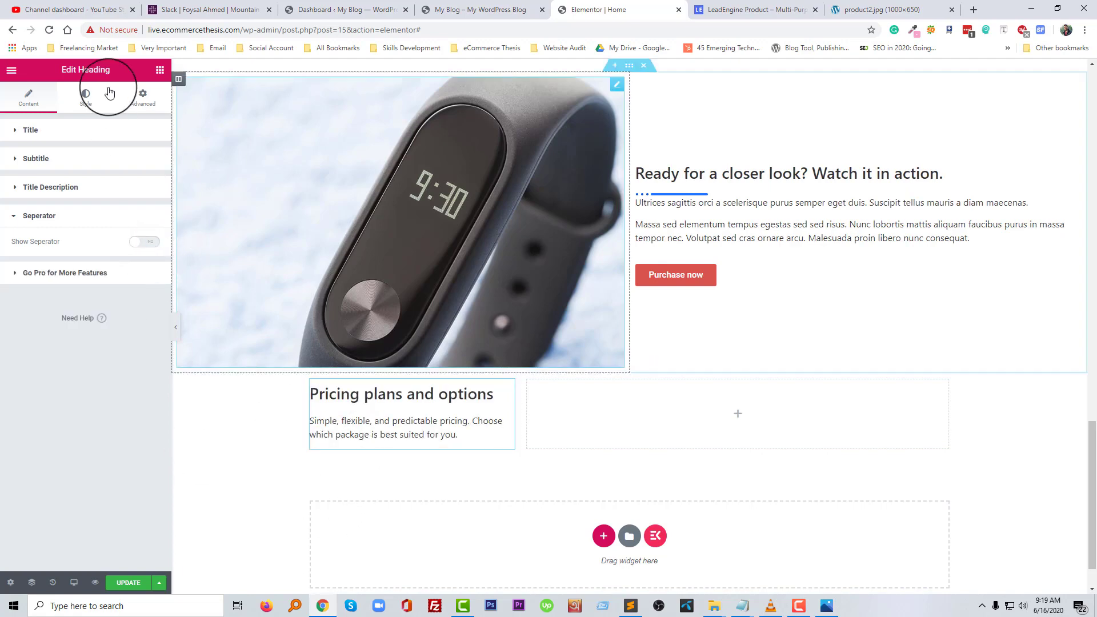
# Add a button below the pricing heading's description with the text "Discover more" and set its type to Info.
pyautogui.click(159, 70)
pyautogui.moveTo(127, 291); pyautogui.dragTo(129, 316)
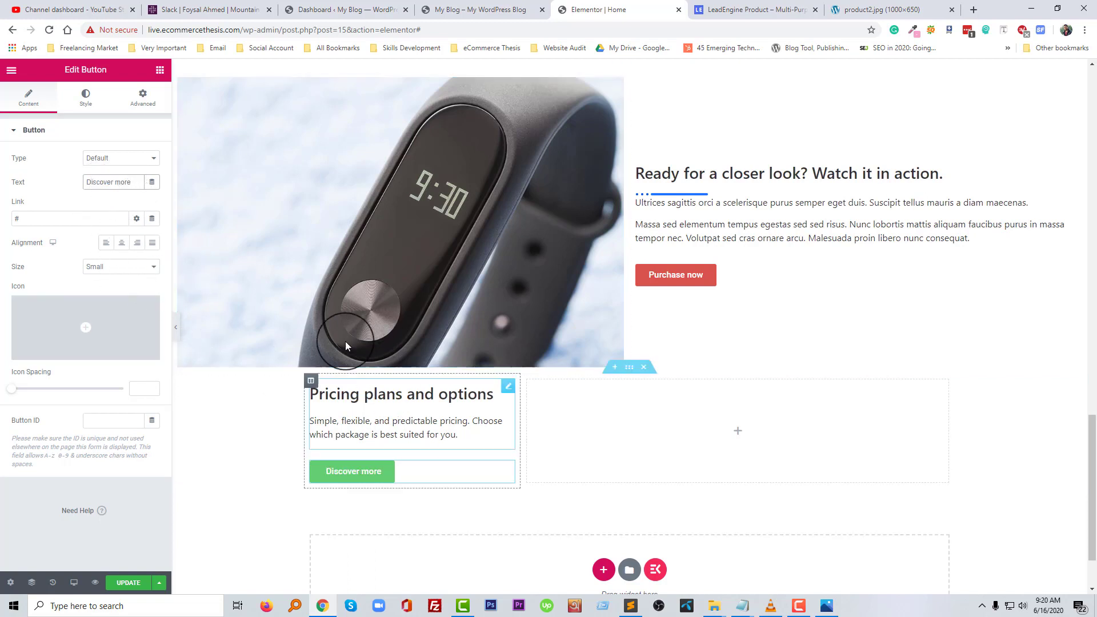
pyautogui.click(117, 170)
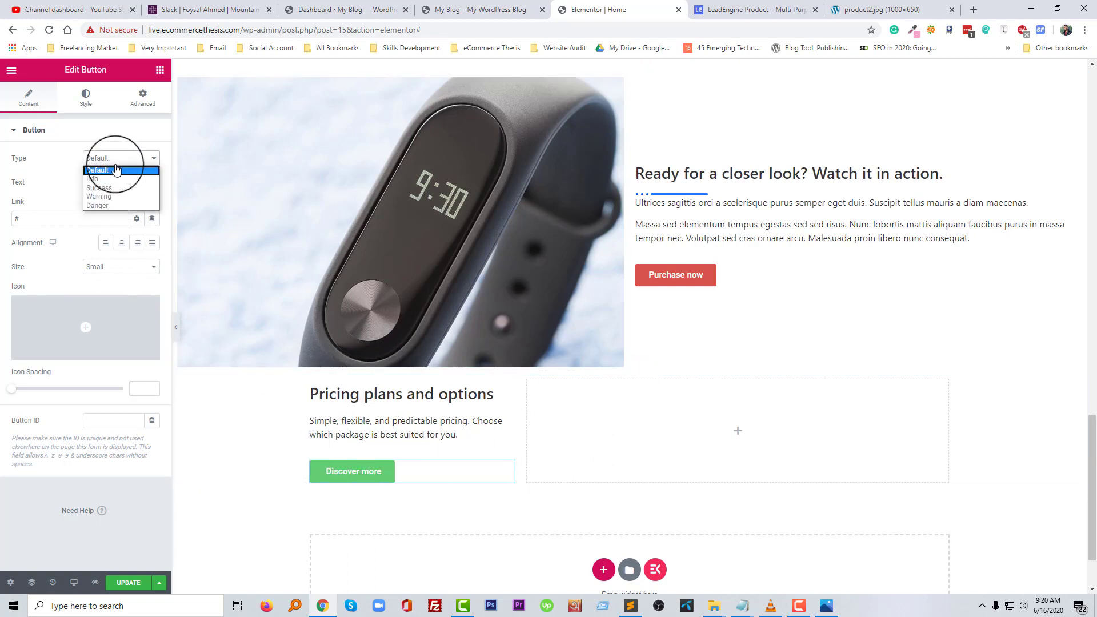
pyautogui.click(117, 204)
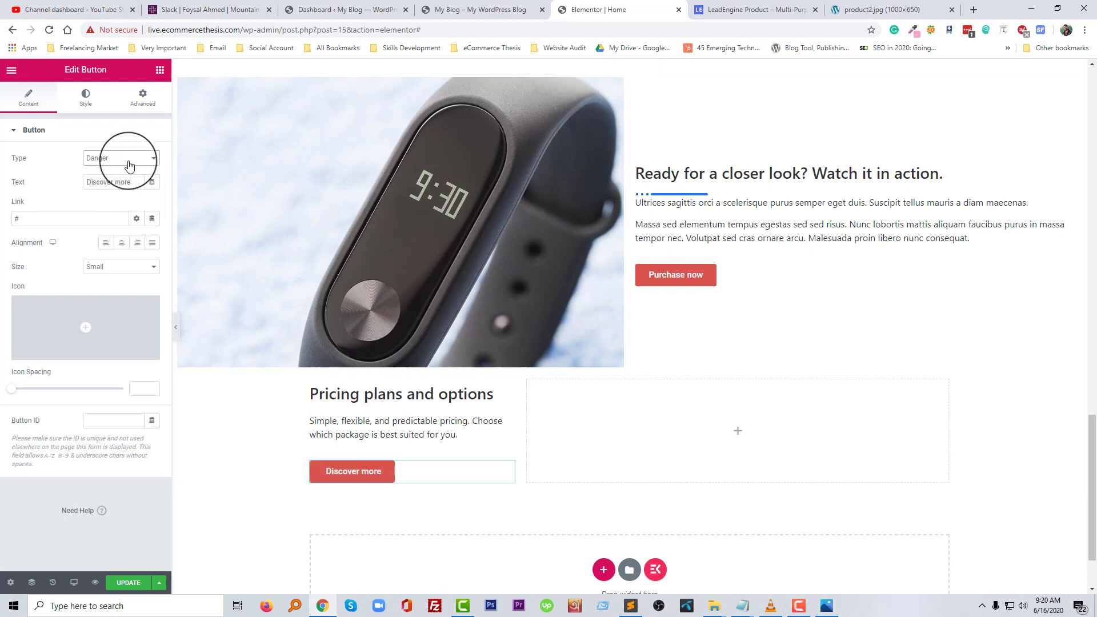
pyautogui.click(118, 177)
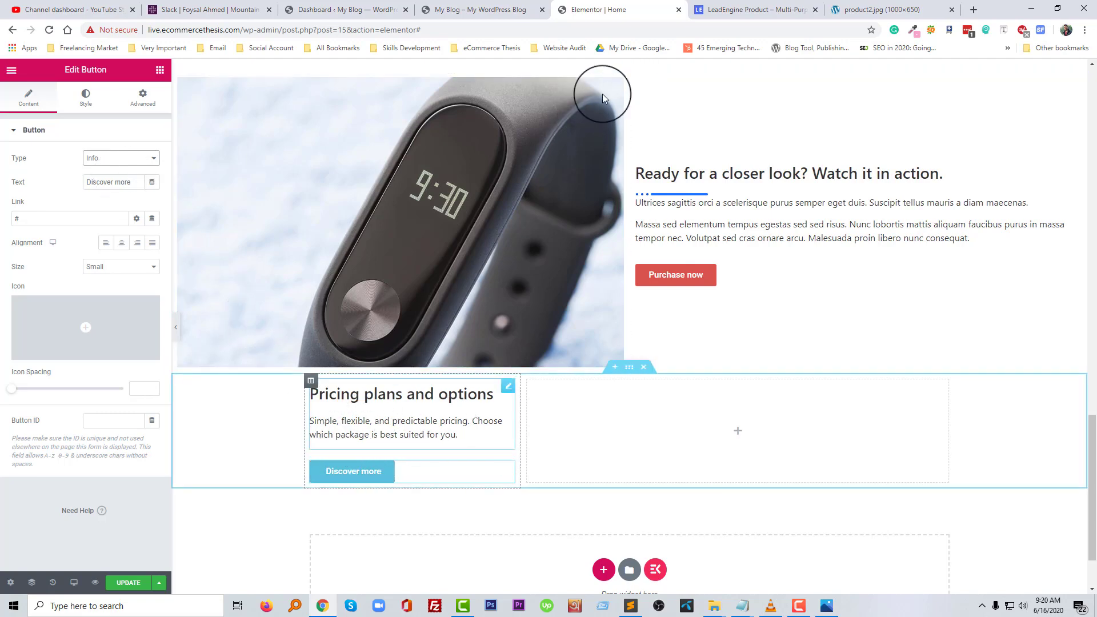
# Add a text block below the Discover more button reading "Need more? Let's get in touch!", as on the LeadEngine page.
pyautogui.click(711, 11)
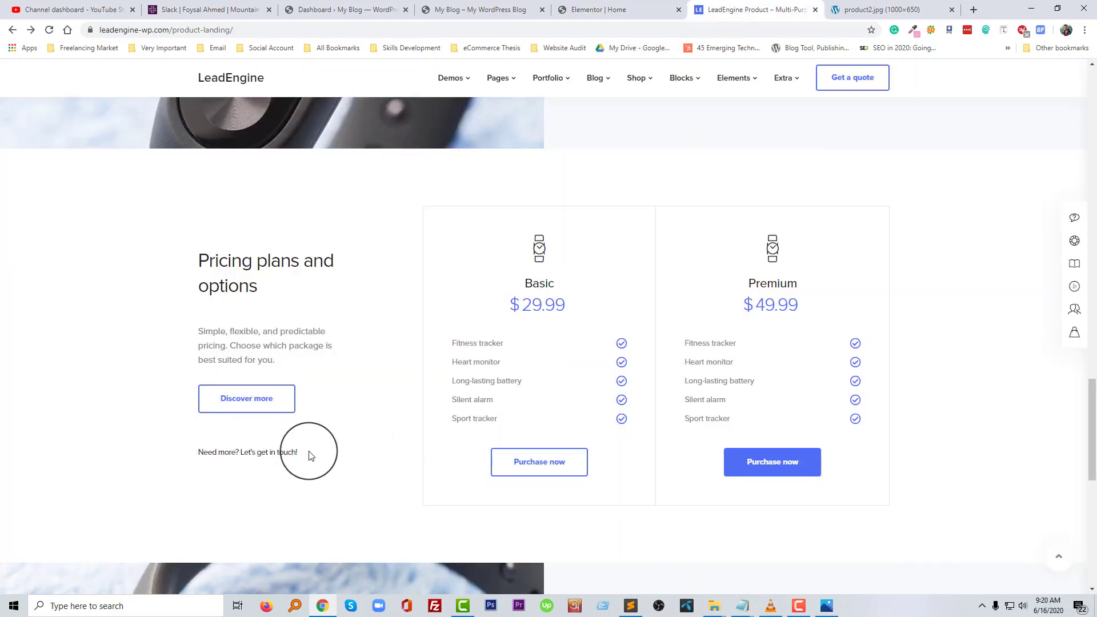
pyautogui.click(637, 4)
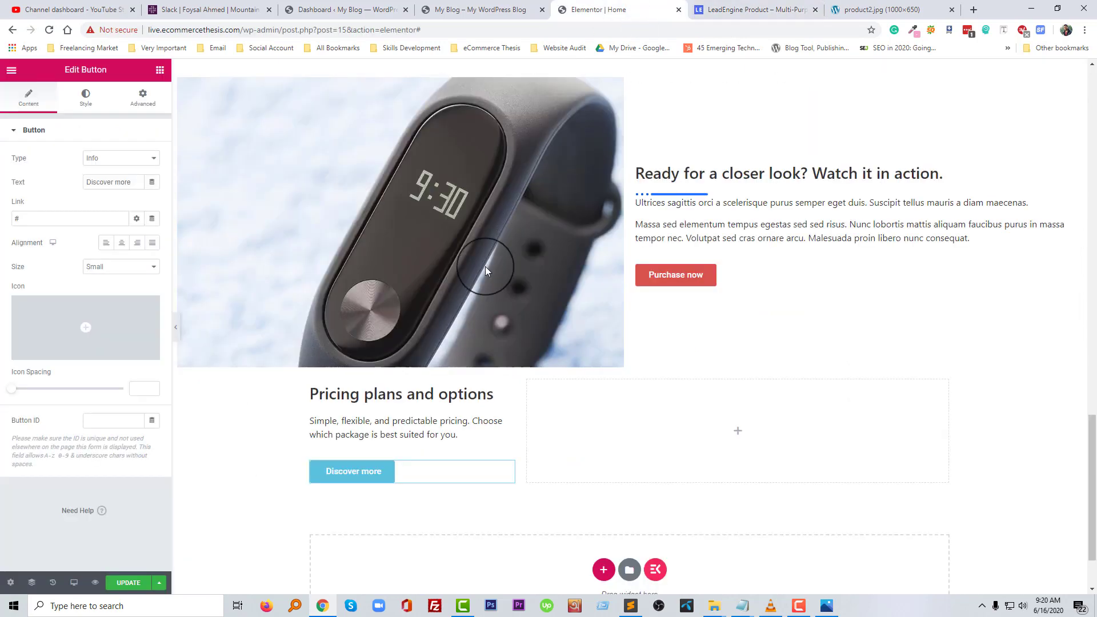
pyautogui.click(142, 105)
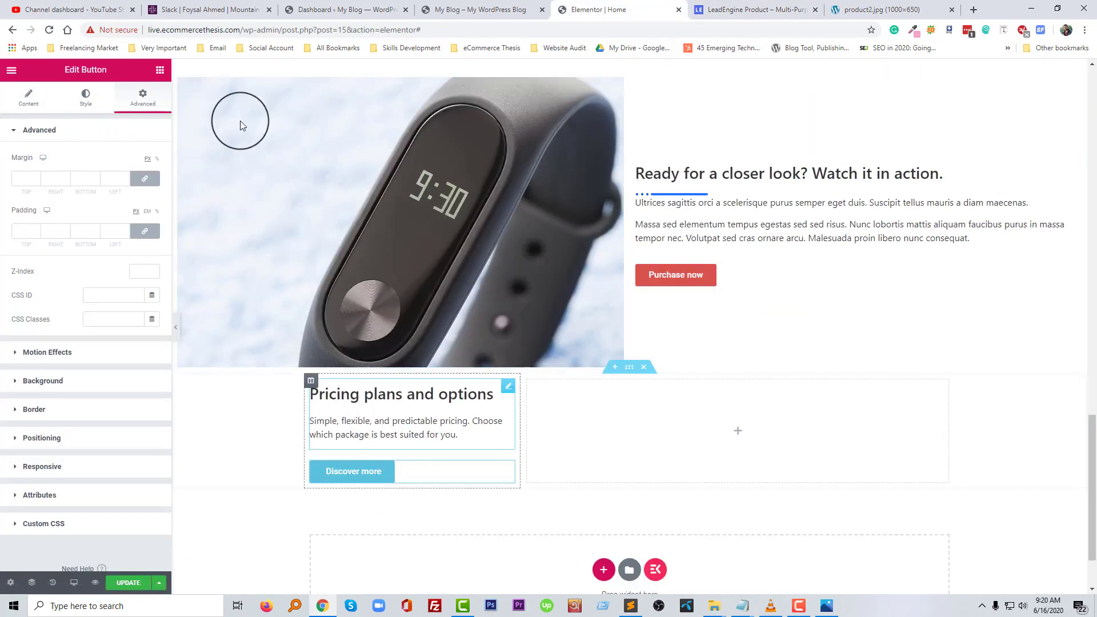
pyautogui.click(160, 71)
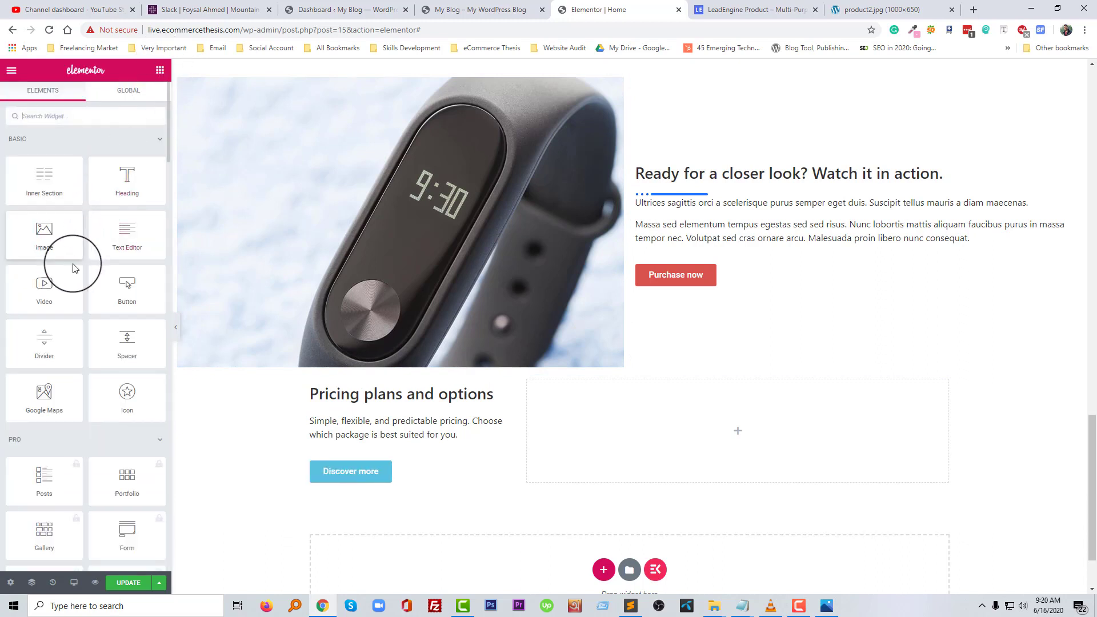
pyautogui.moveTo(127, 234); pyautogui.dragTo(374, 477)
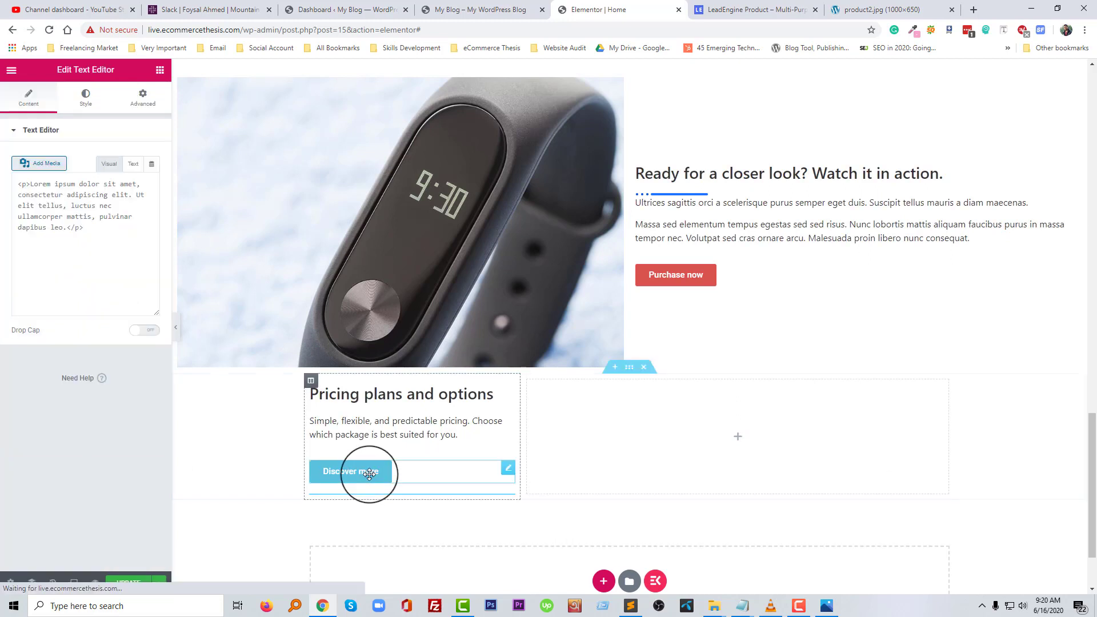
pyautogui.click(133, 164)
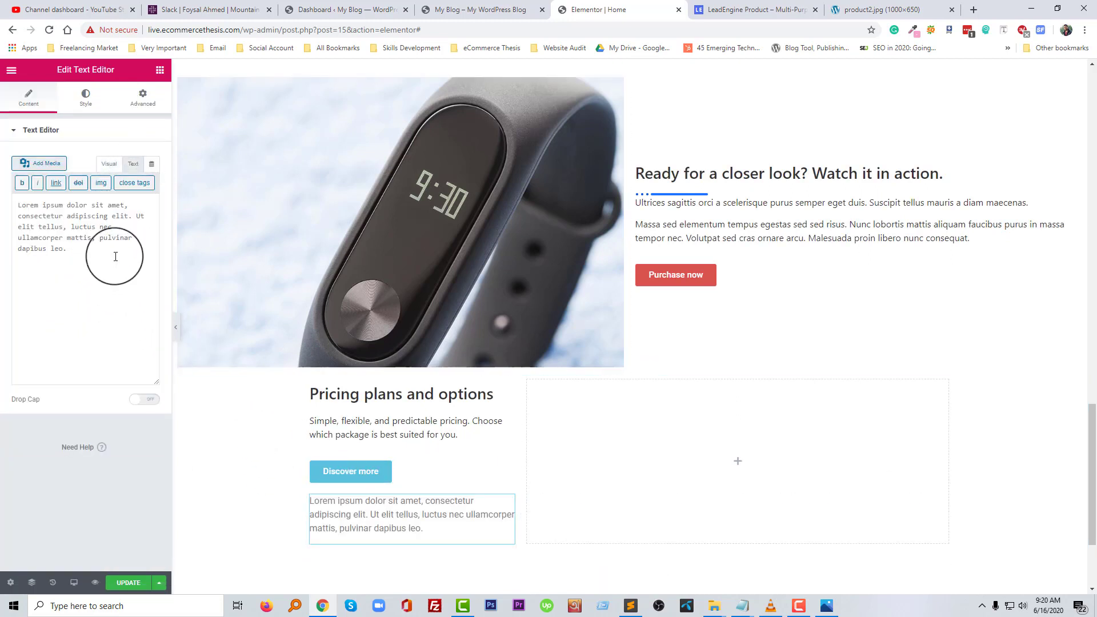
pyautogui.hotkey('ctrl', 'a')
pyautogui.write("Need more? Let's get in touch!")
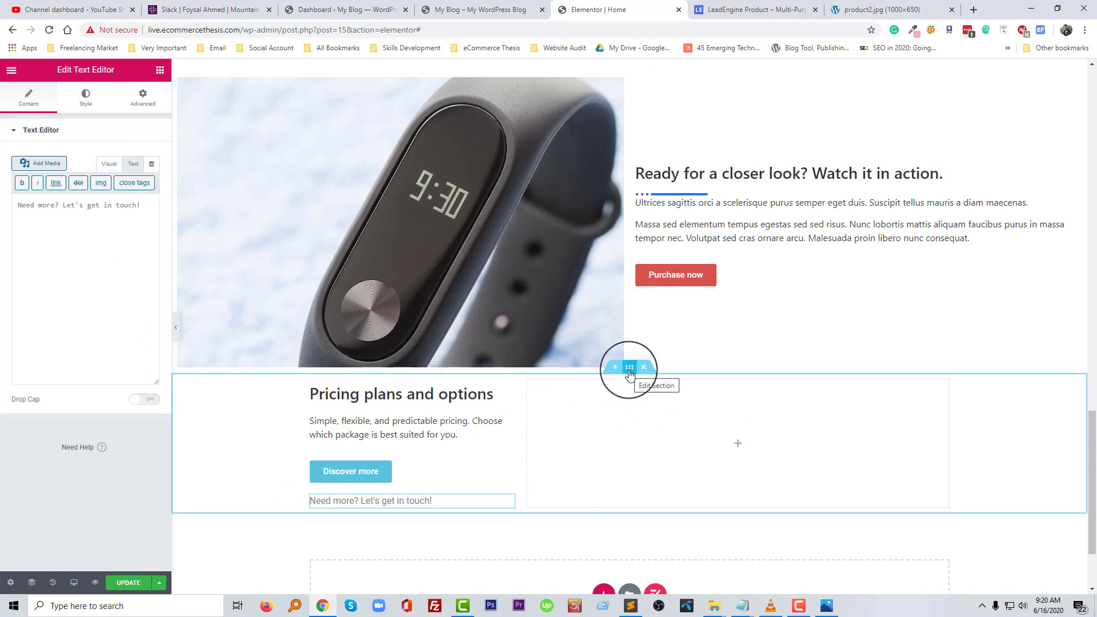
# Unlink the pricing section's padding values and set the top and bottom padding to 50 px.
pyautogui.click(629, 369)
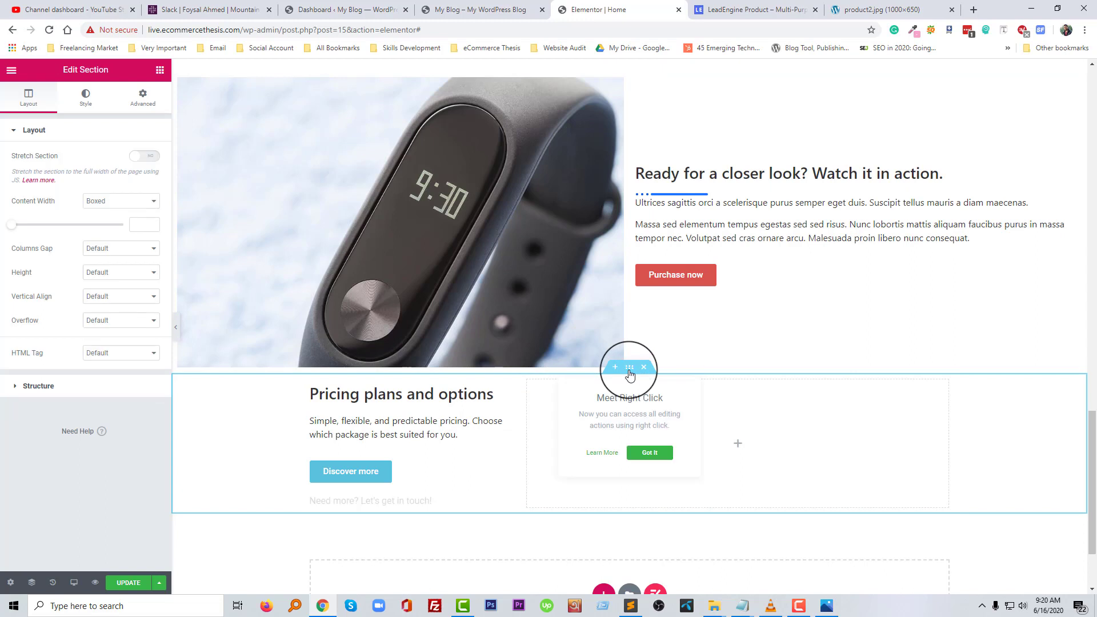
pyautogui.click(144, 107)
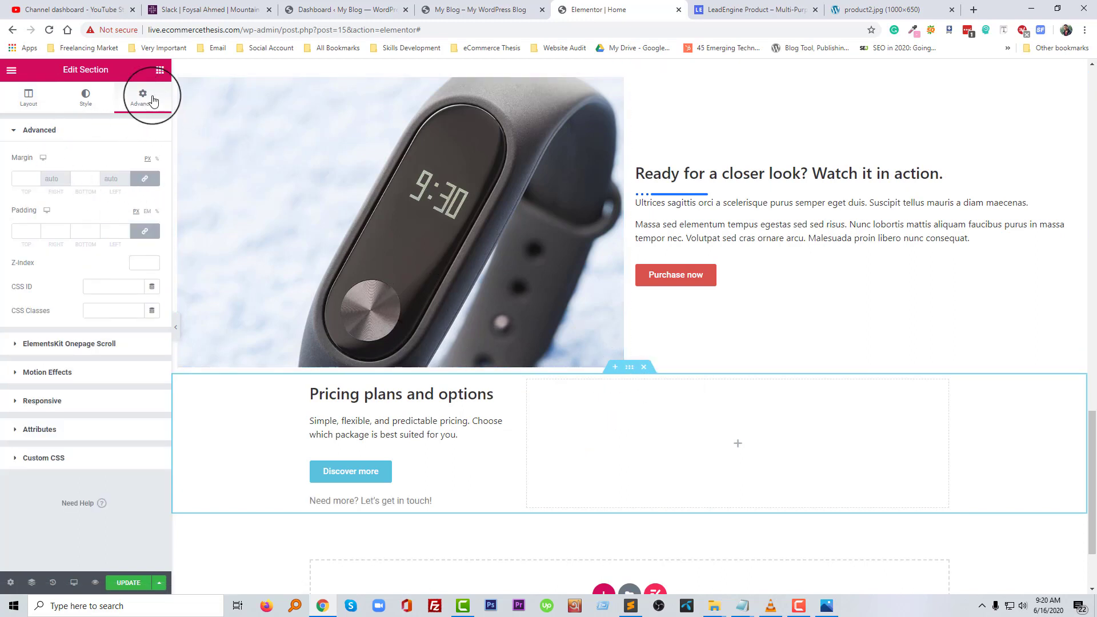
pyautogui.click(149, 230)
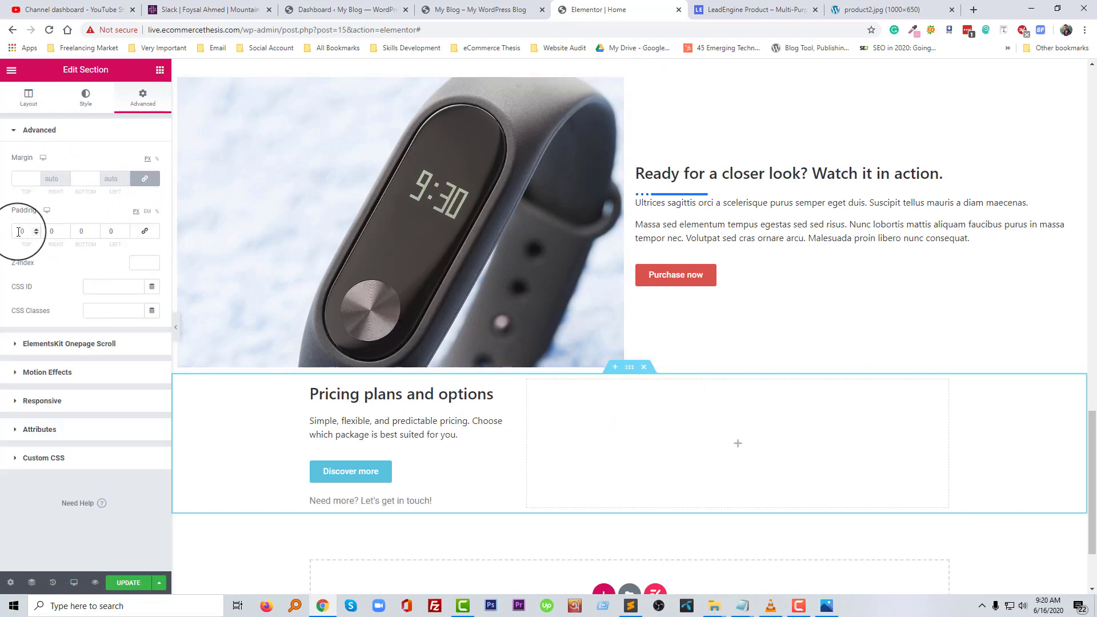
pyautogui.write('50')
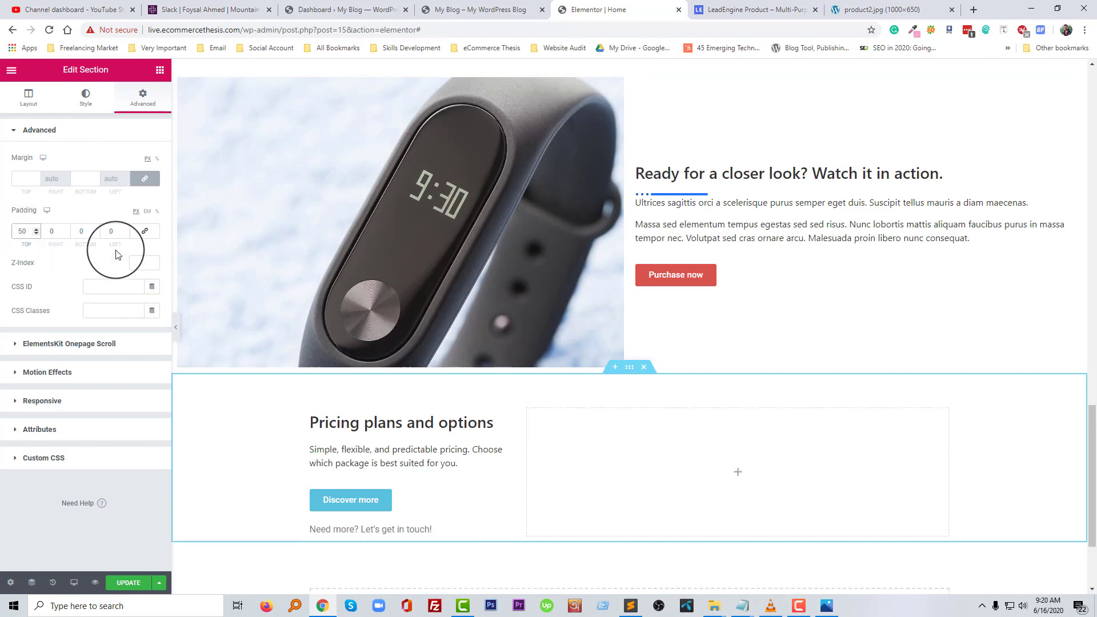
pyautogui.click(86, 231)
pyautogui.write('50')
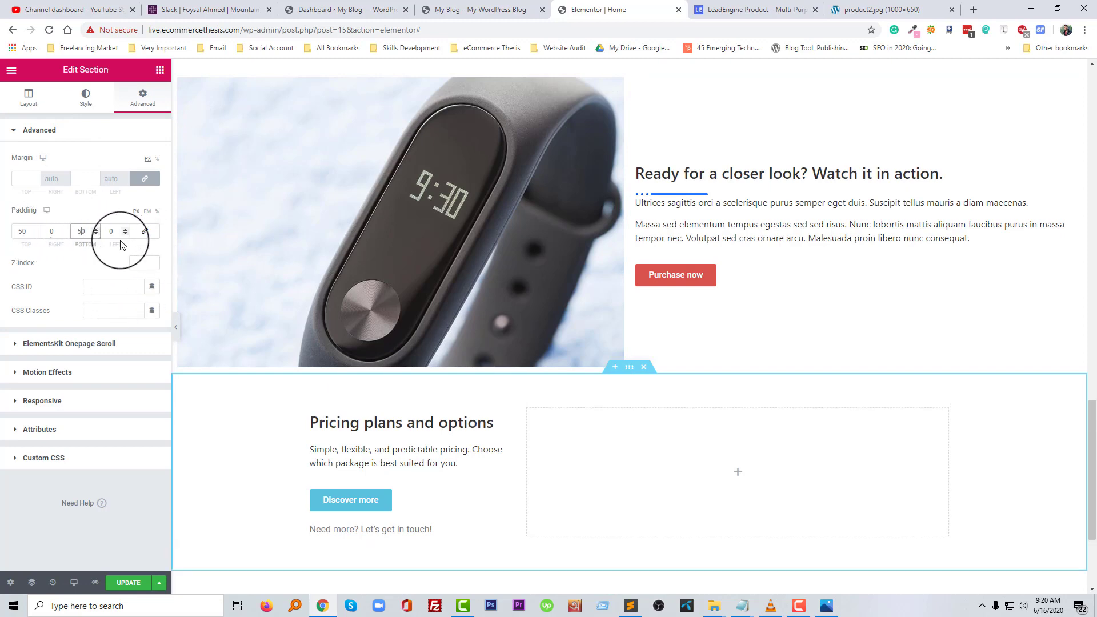
# Check the LeadEngine pricing layout, then add a Pricing Table widget to the empty wide column beside the pricing text.
pyautogui.scroll(-2, 671, 409)
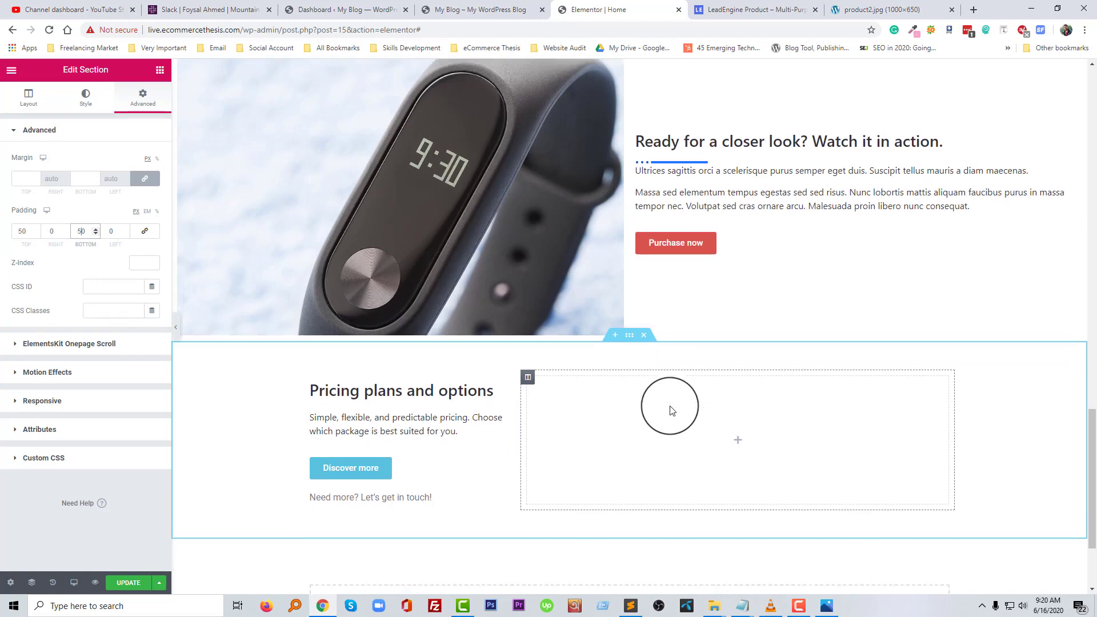
pyautogui.hotkey('ctrl', 'Tab')
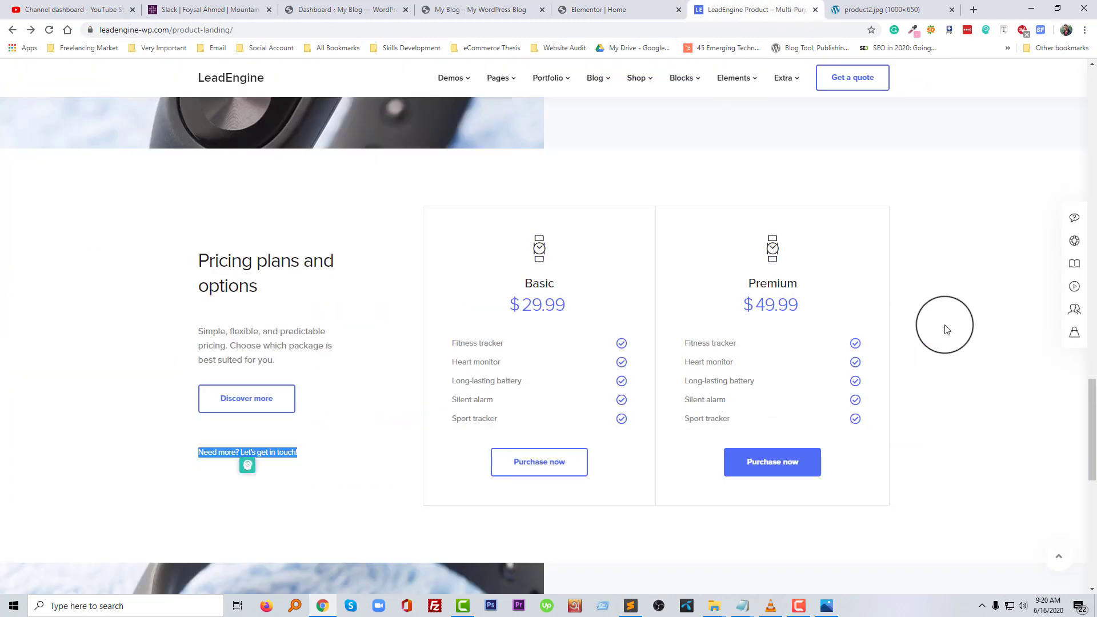
pyautogui.click(568, 10)
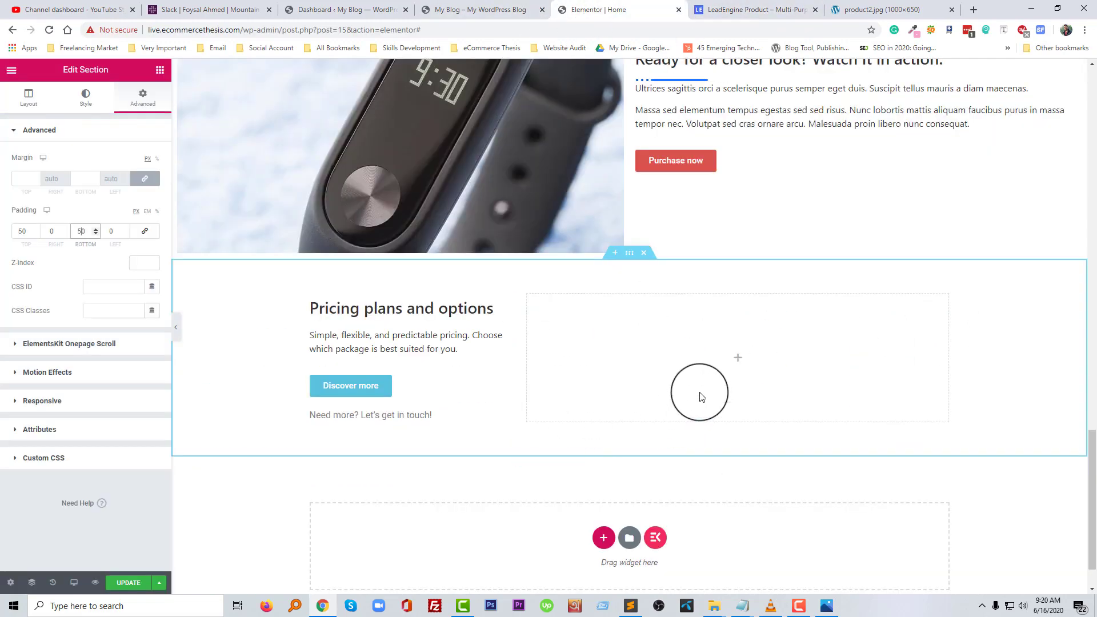
pyautogui.click(740, 360)
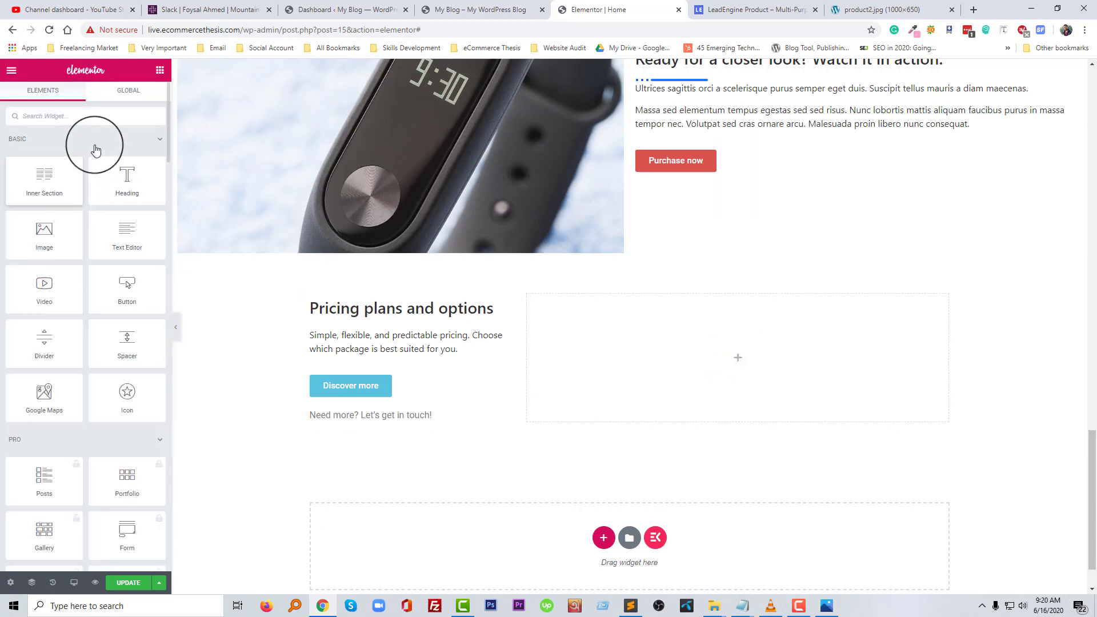
pyautogui.click(104, 116)
pyautogui.write('table')
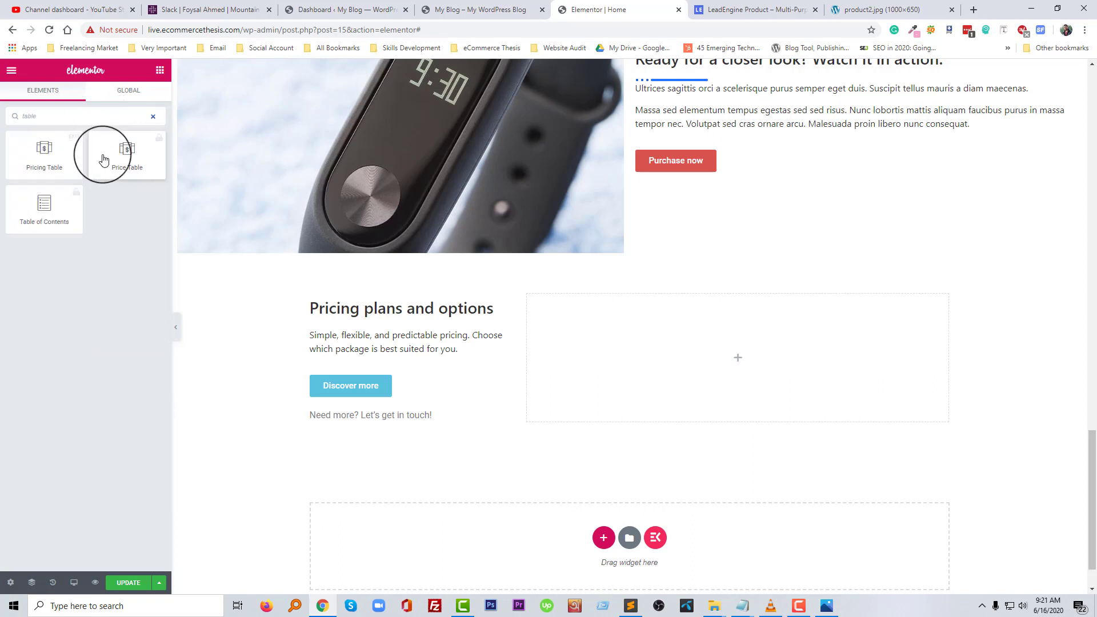
pyautogui.moveTo(49, 150); pyautogui.dragTo(702, 379)
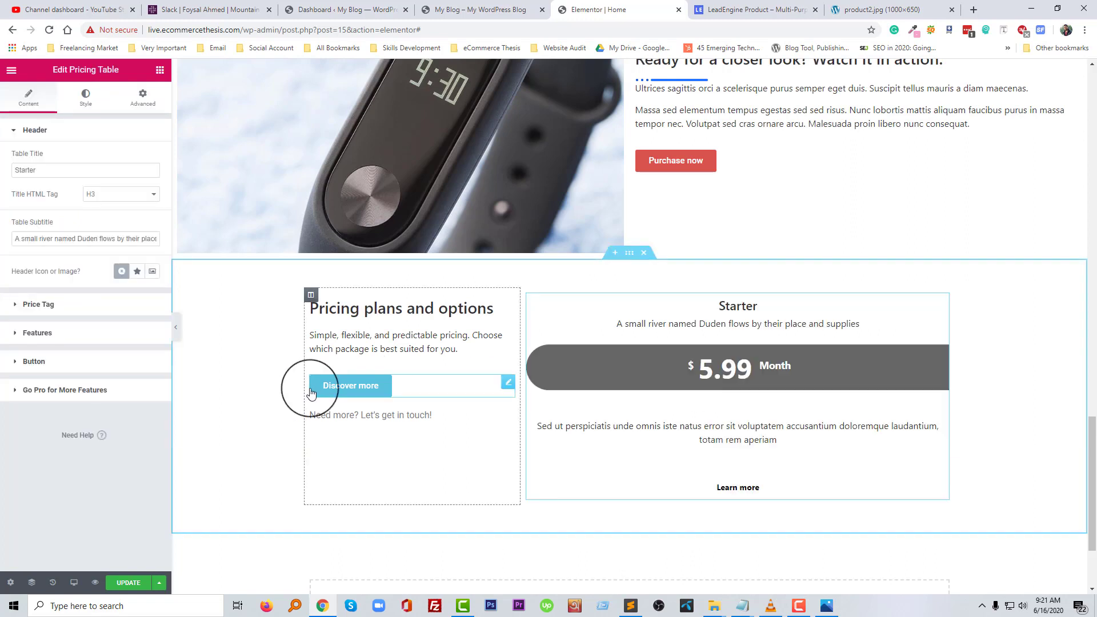
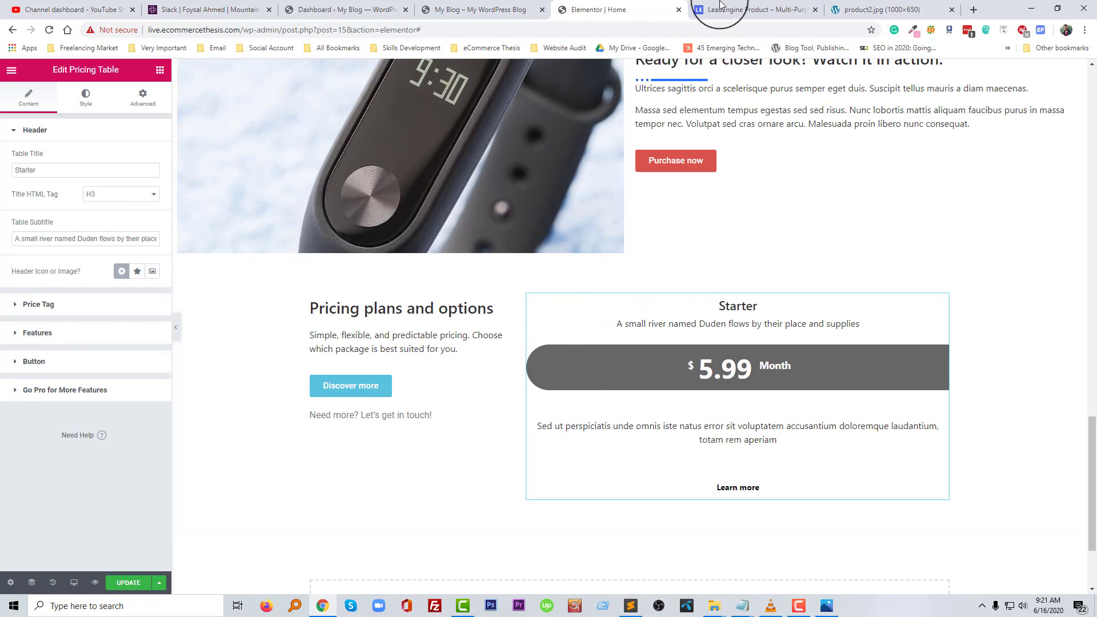
# Check the Basic plan on the LeadEngine page, then switch the pricing table's features style from paragraph to List.
pyautogui.click(736, 10)
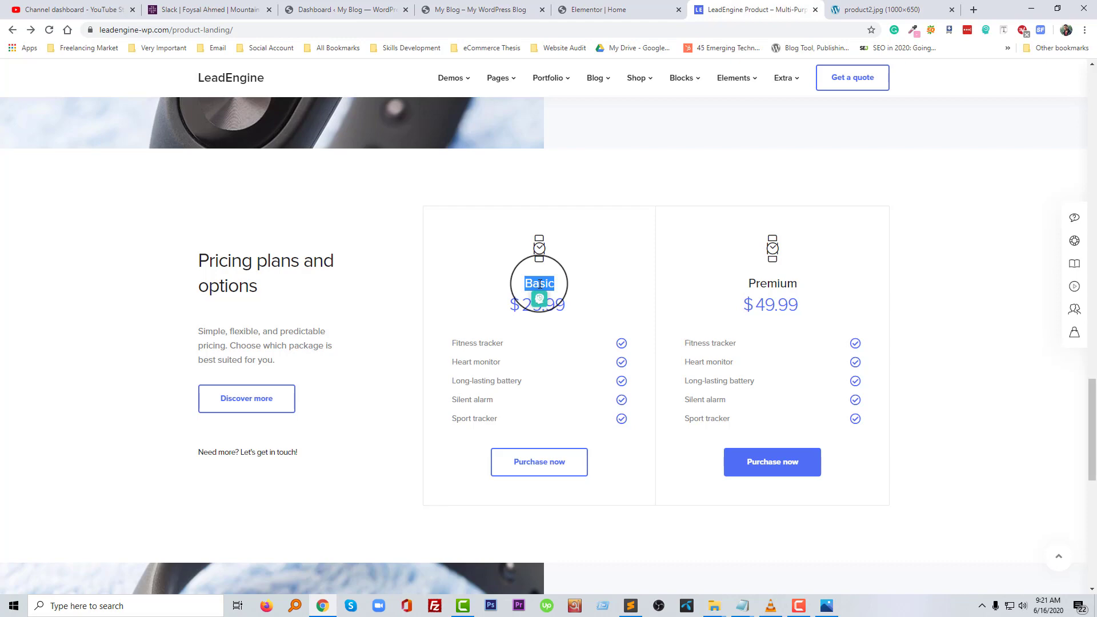
pyautogui.click(636, 6)
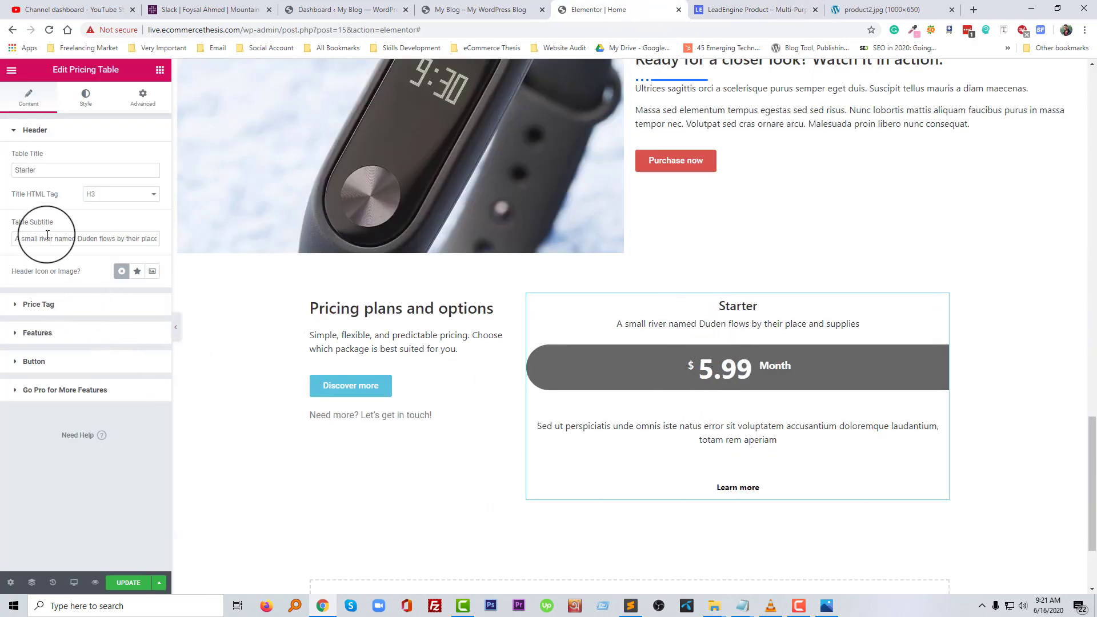
pyautogui.click(66, 310)
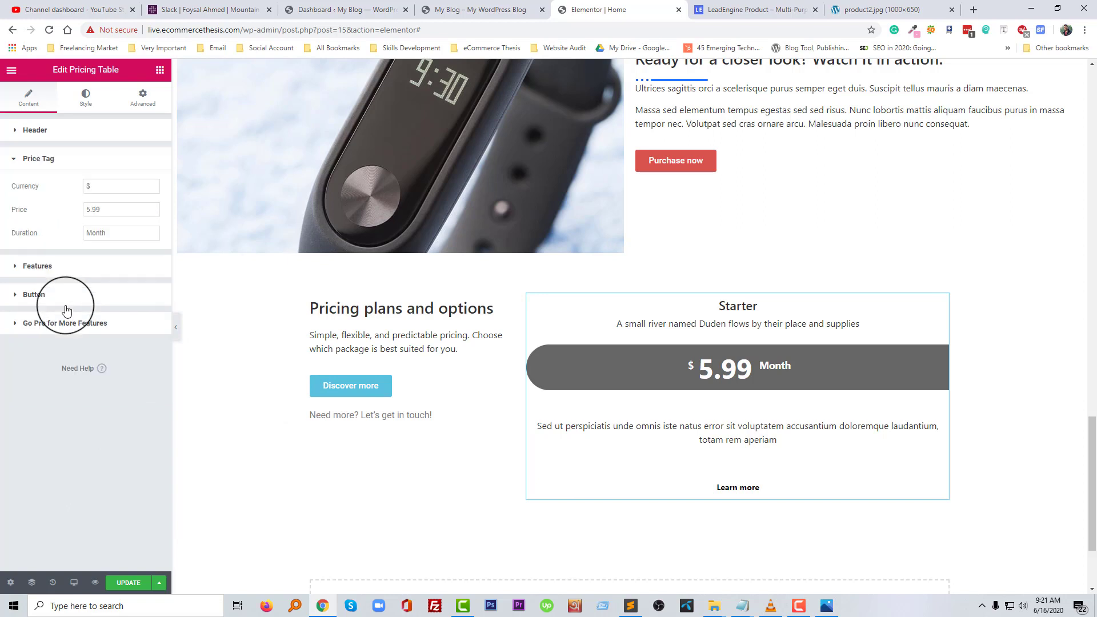
pyautogui.click(87, 268)
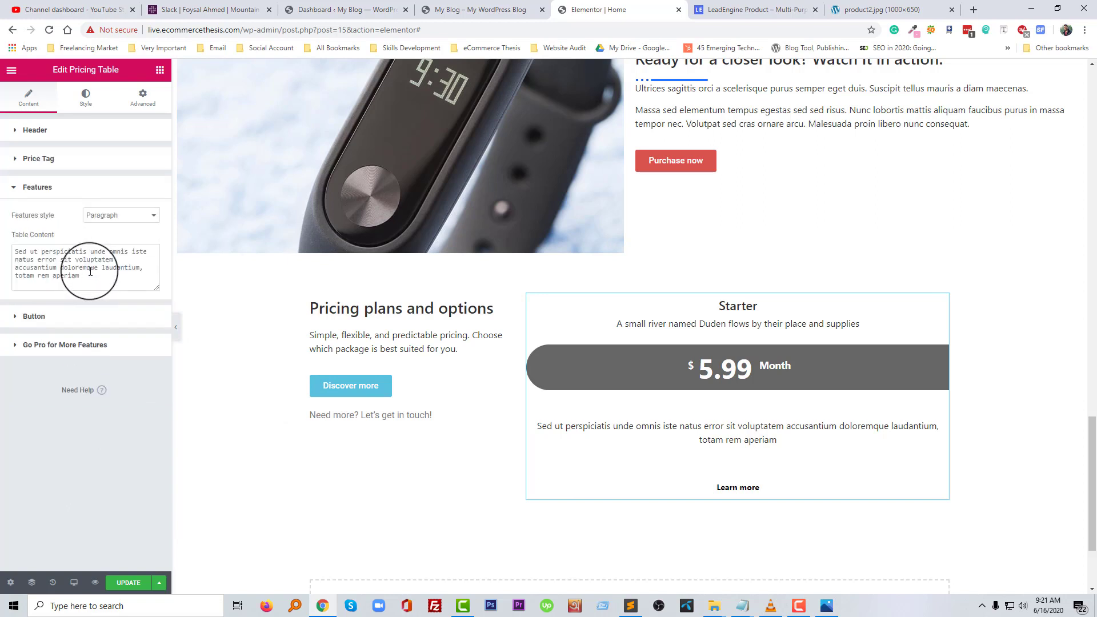
pyautogui.click(117, 220)
pyautogui.click(112, 235)
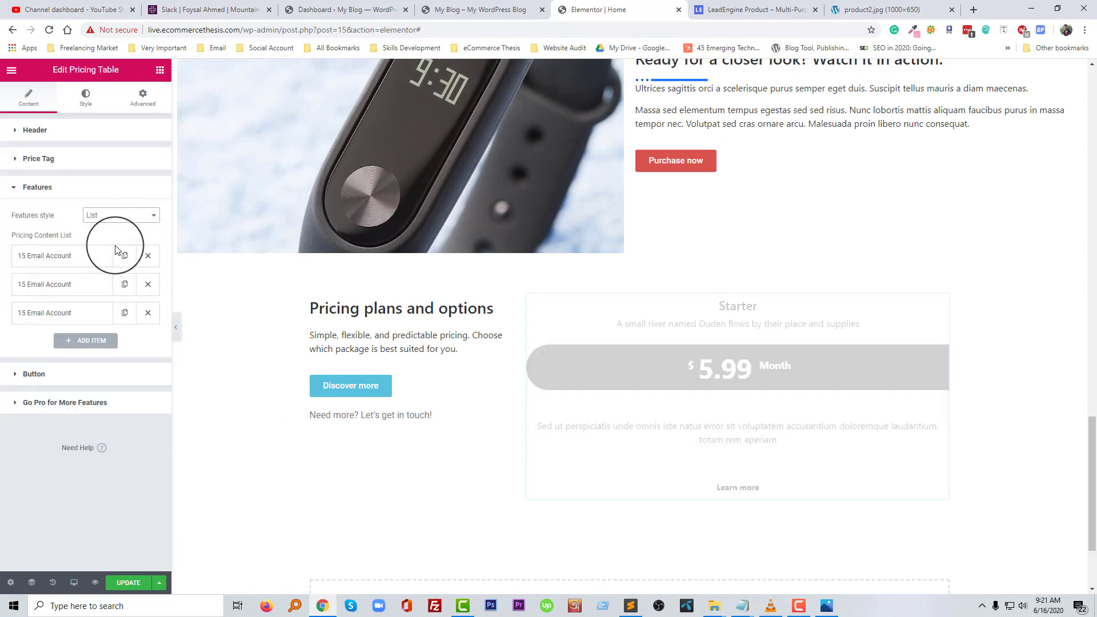
pyautogui.click(75, 257)
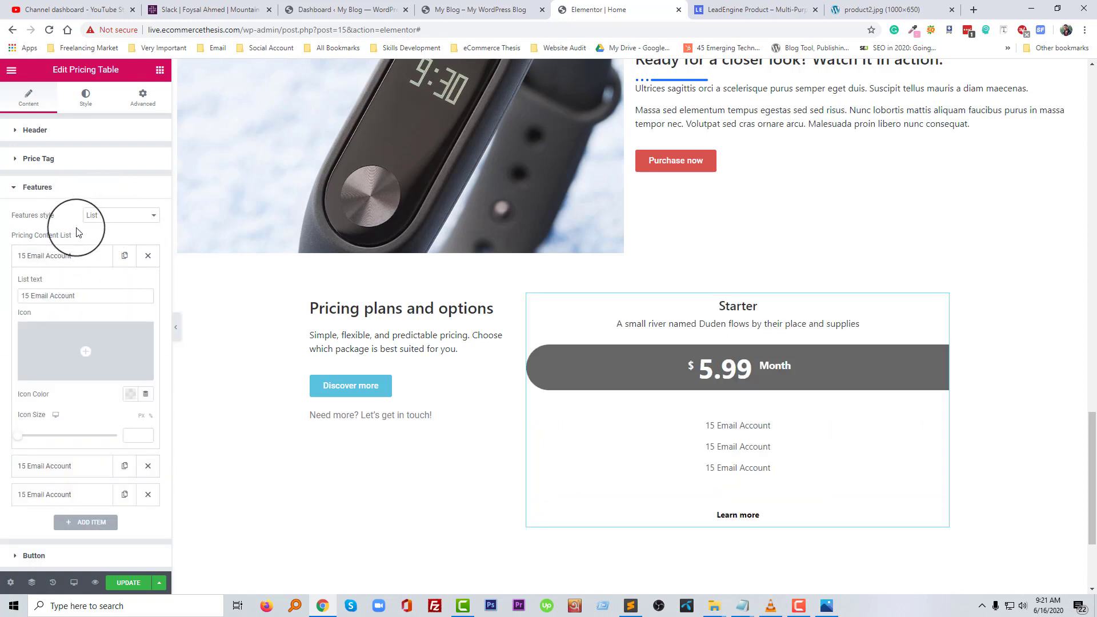
# Set the pricing table's title to "Basic" and its price to 29.99, matching the LeadEngine page.
pyautogui.click(39, 130)
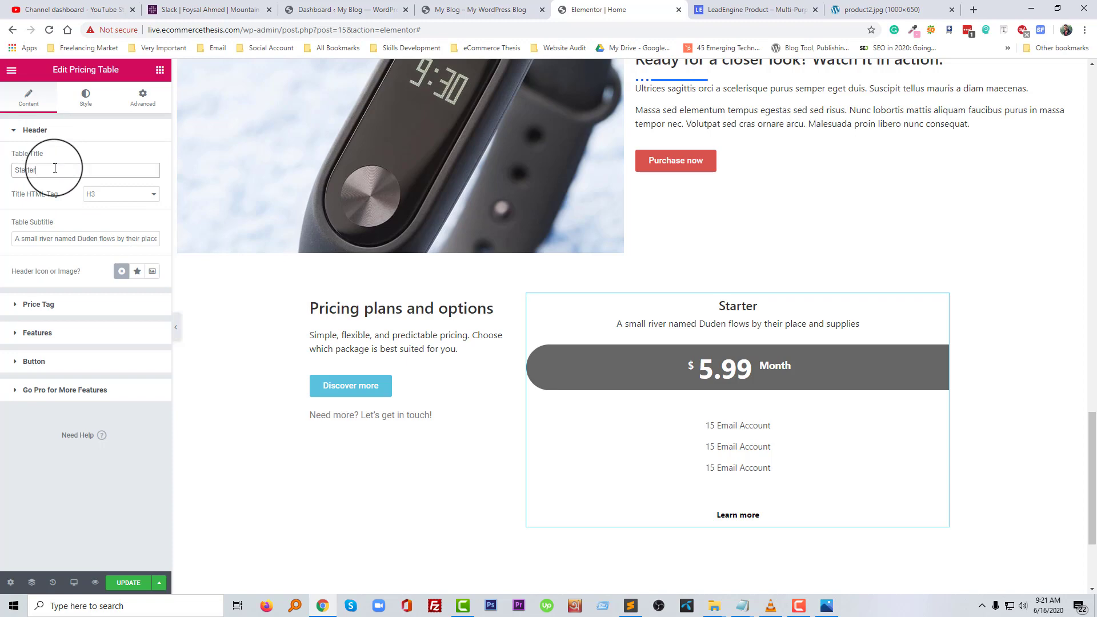
pyautogui.write('Basic')
pyautogui.click(718, 6)
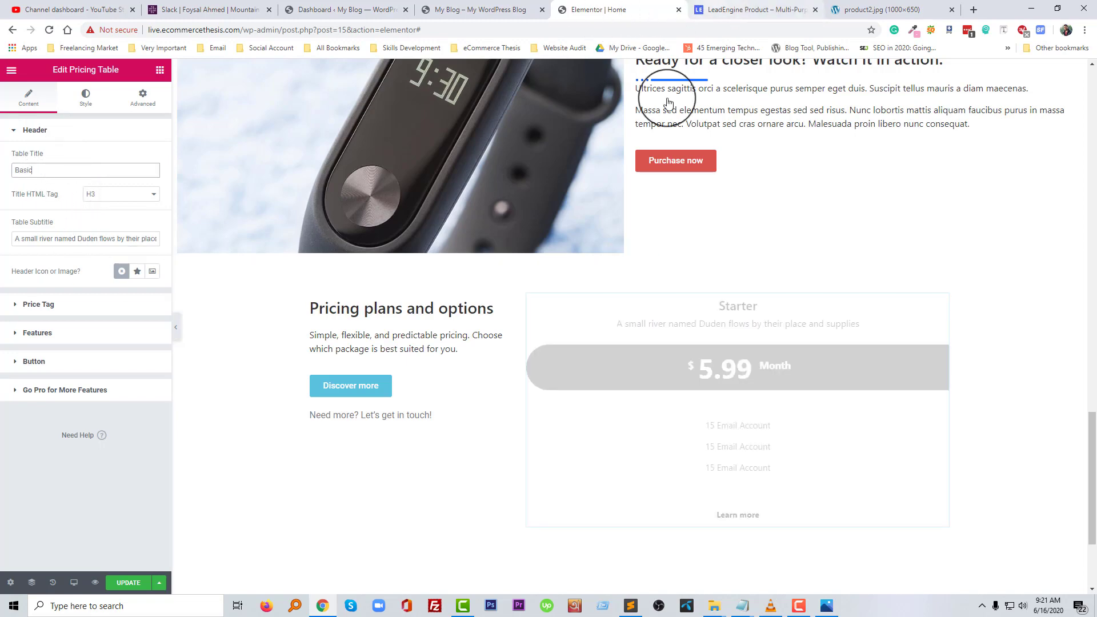
pyautogui.moveTo(574, 306); pyautogui.dragTo(517, 303)
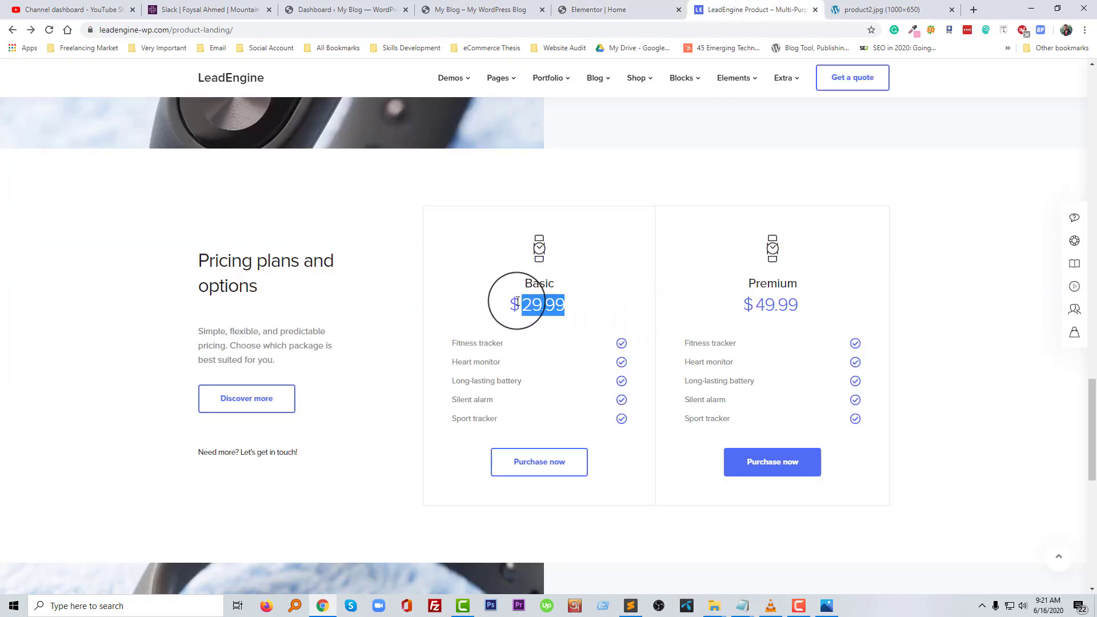
pyautogui.click(599, 10)
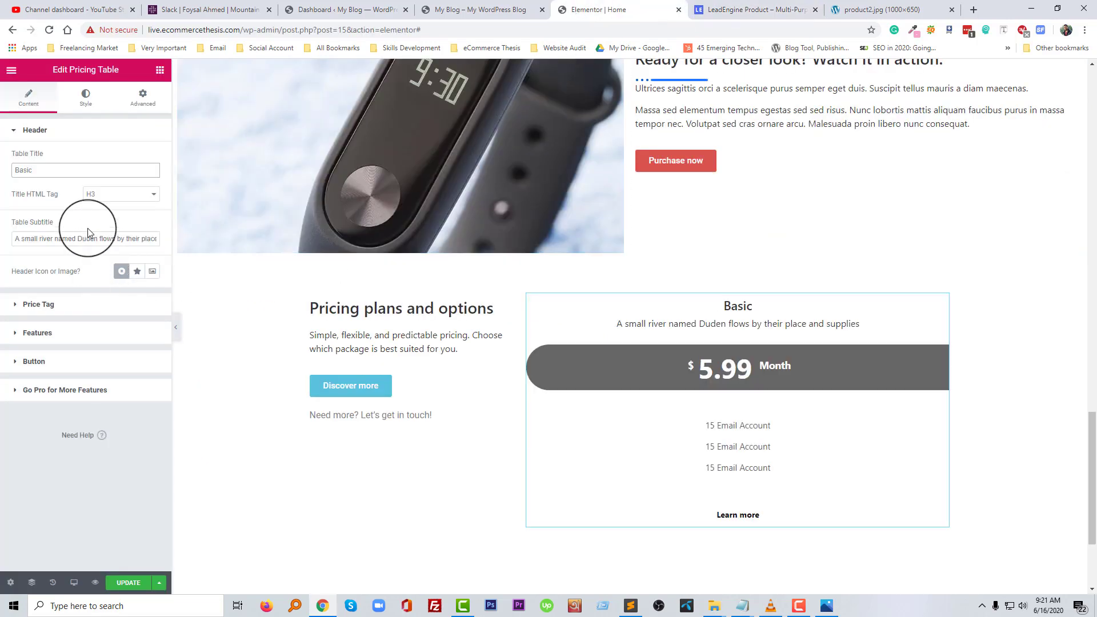
pyautogui.click(72, 305)
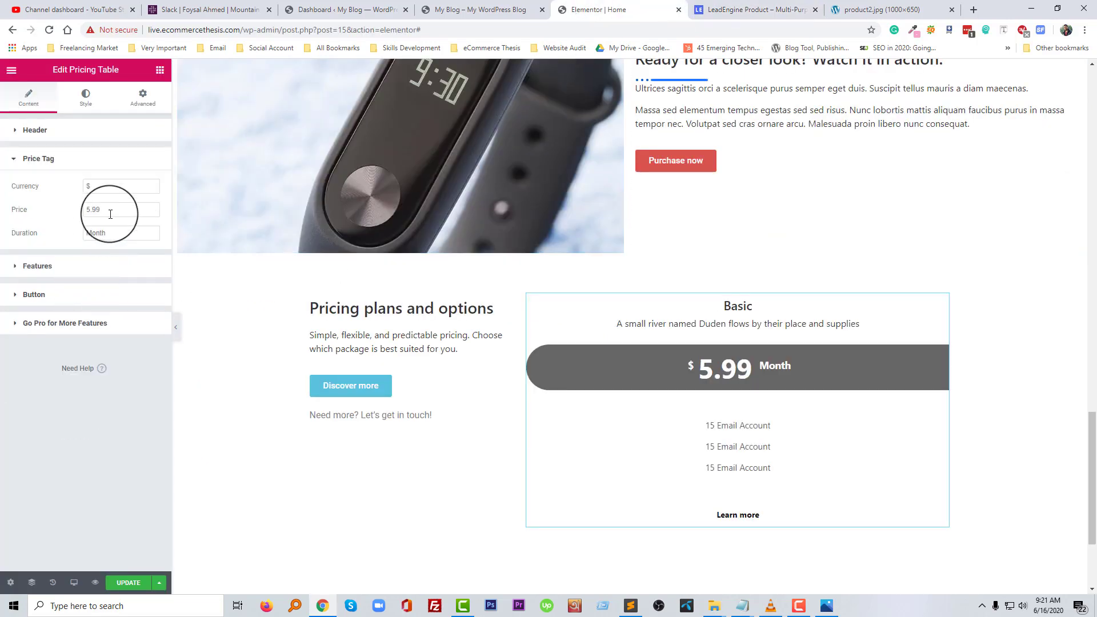
pyautogui.moveTo(105, 211); pyautogui.dragTo(75, 220)
pyautogui.write('$29.99')
pyautogui.click(90, 209)
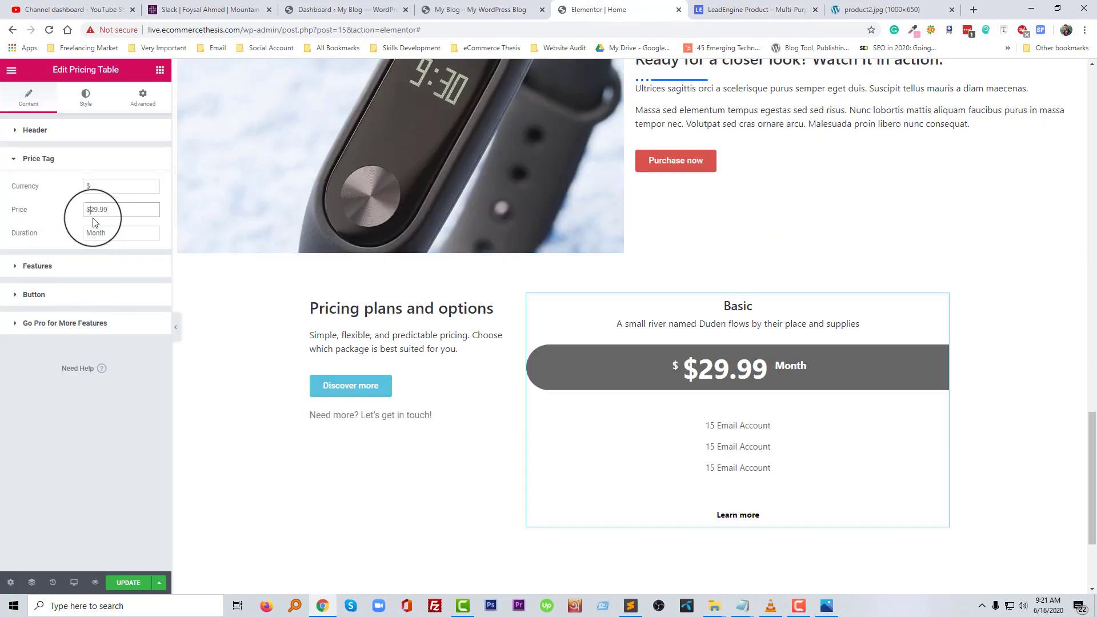
pyautogui.press('BackSpace')
# Replace the first feature item's text with "Fitness tracker", copied from the Basic plan on the LeadEngine page.
pyautogui.click(711, 8)
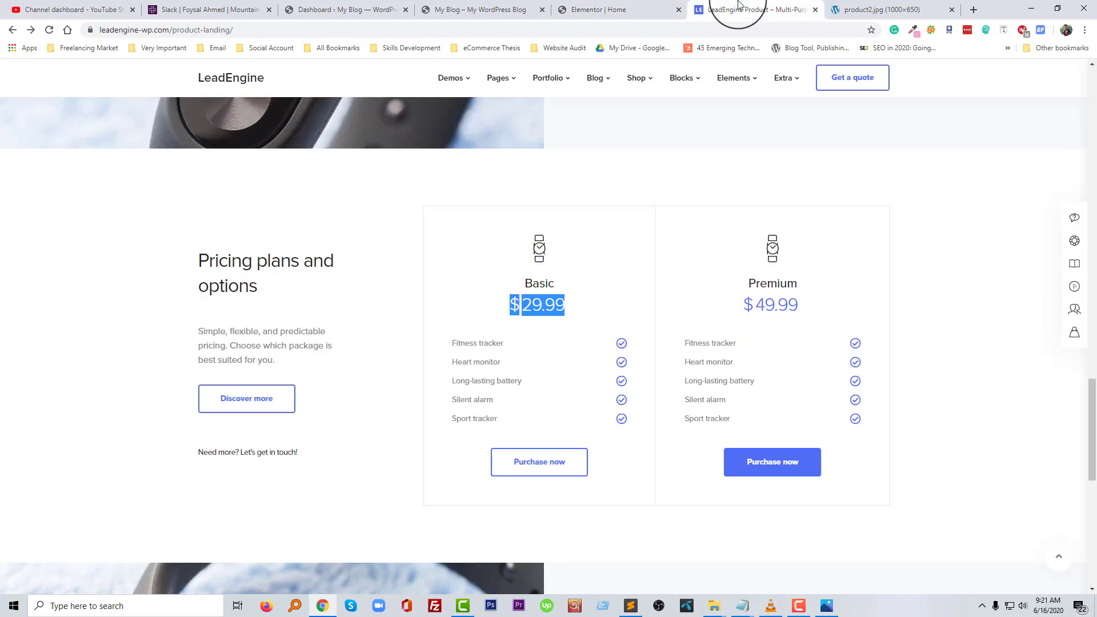
pyautogui.click(565, 354)
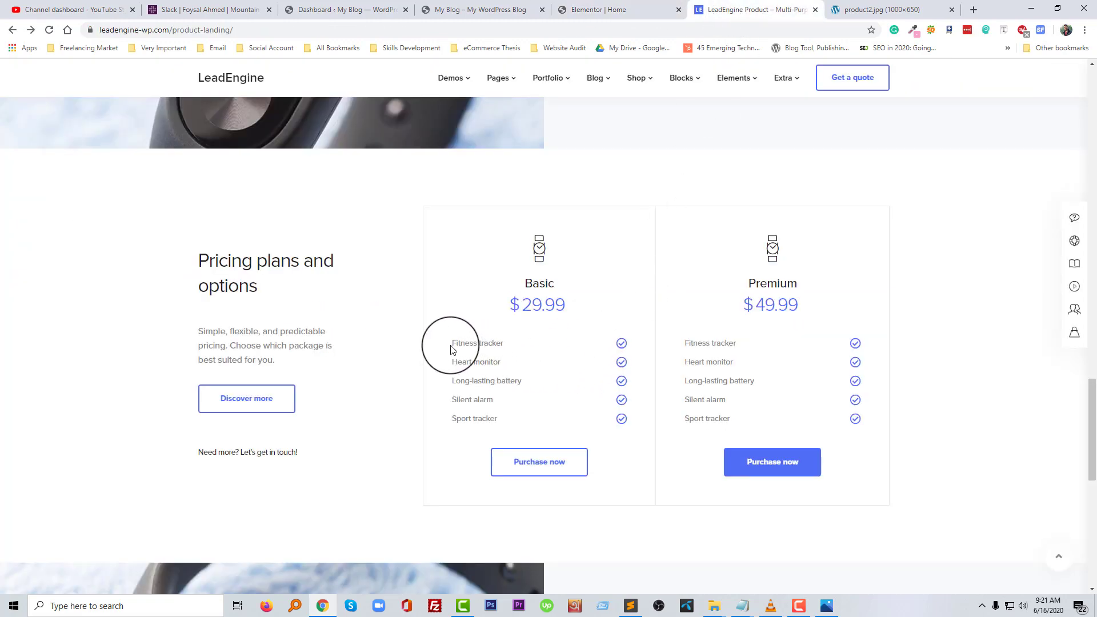
pyautogui.moveTo(451, 349); pyautogui.dragTo(502, 343)
pyautogui.hotkey('ctrl', 'c')
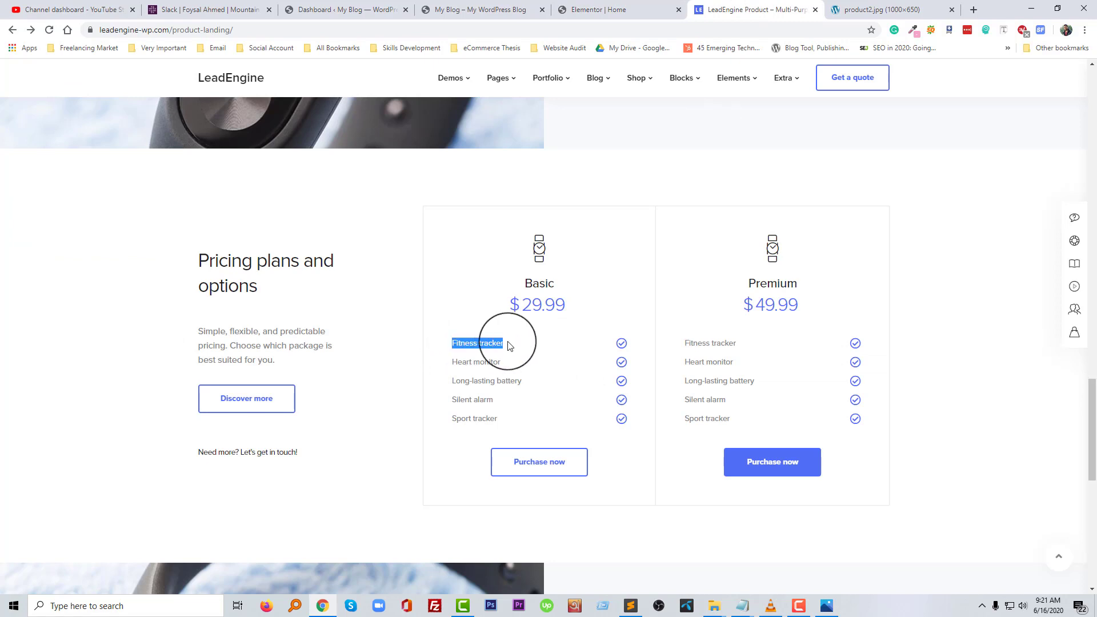
pyautogui.click(625, 10)
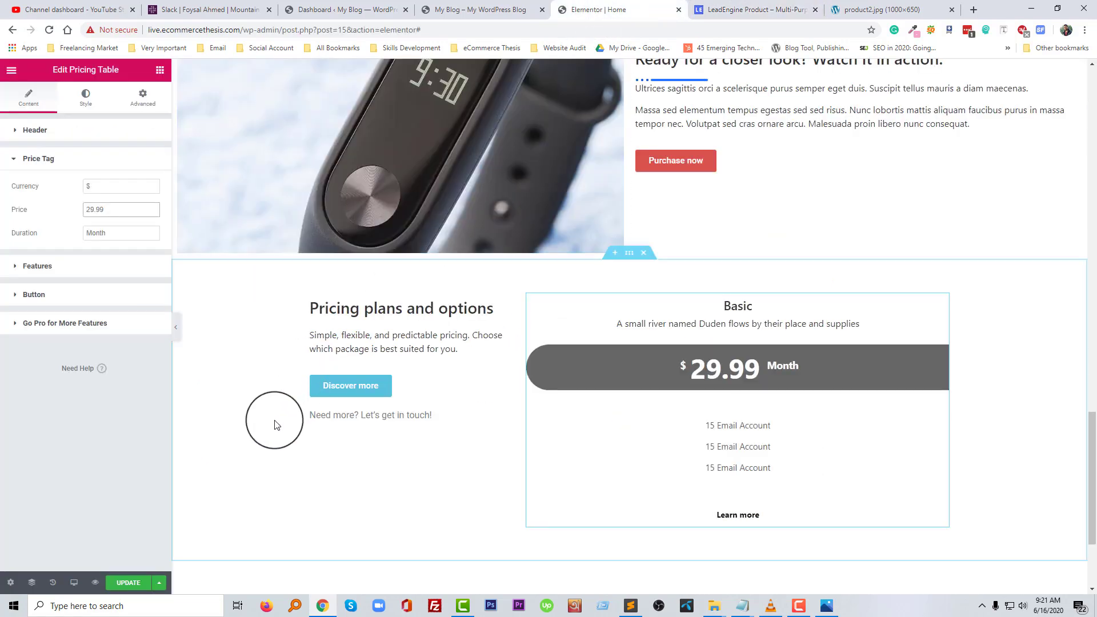
pyautogui.click(78, 274)
pyautogui.click(73, 257)
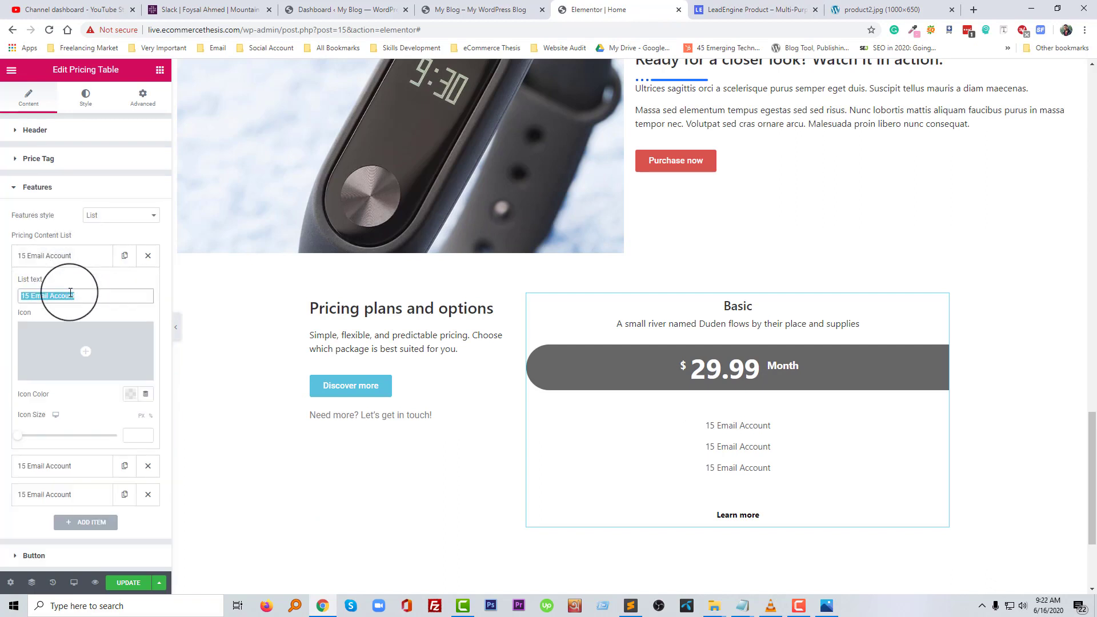
pyautogui.click(711, 10)
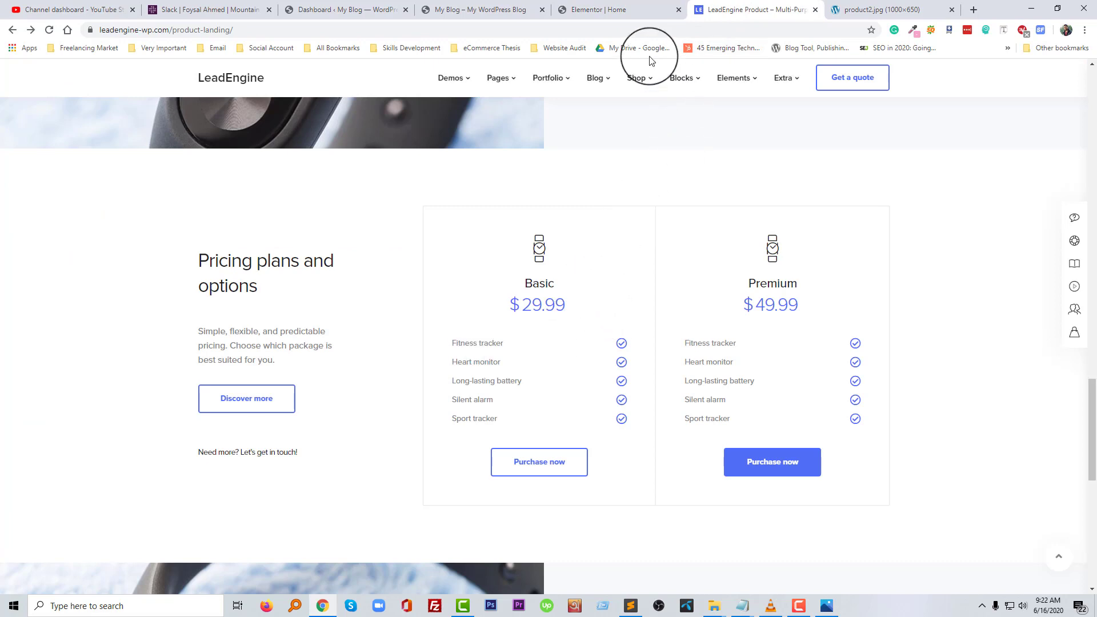
pyautogui.click(608, 10)
pyautogui.hotkey('ctrl', 'v')
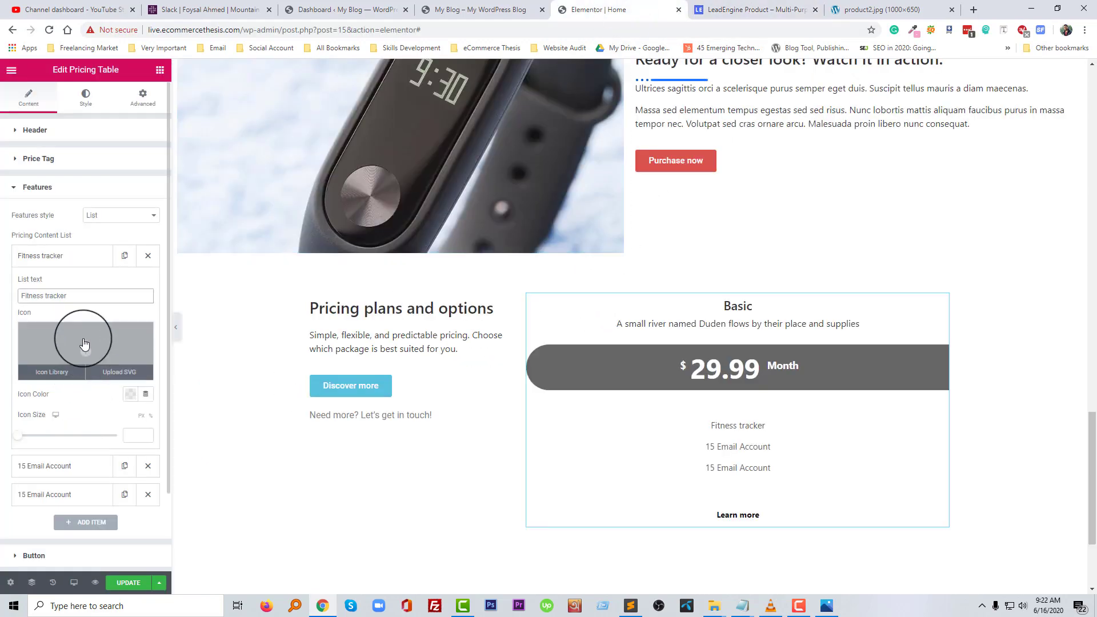
# Search the icon library for "mark" and insert the checked-square icon for the Fitness tracker feature.
pyautogui.moveTo(83, 357)
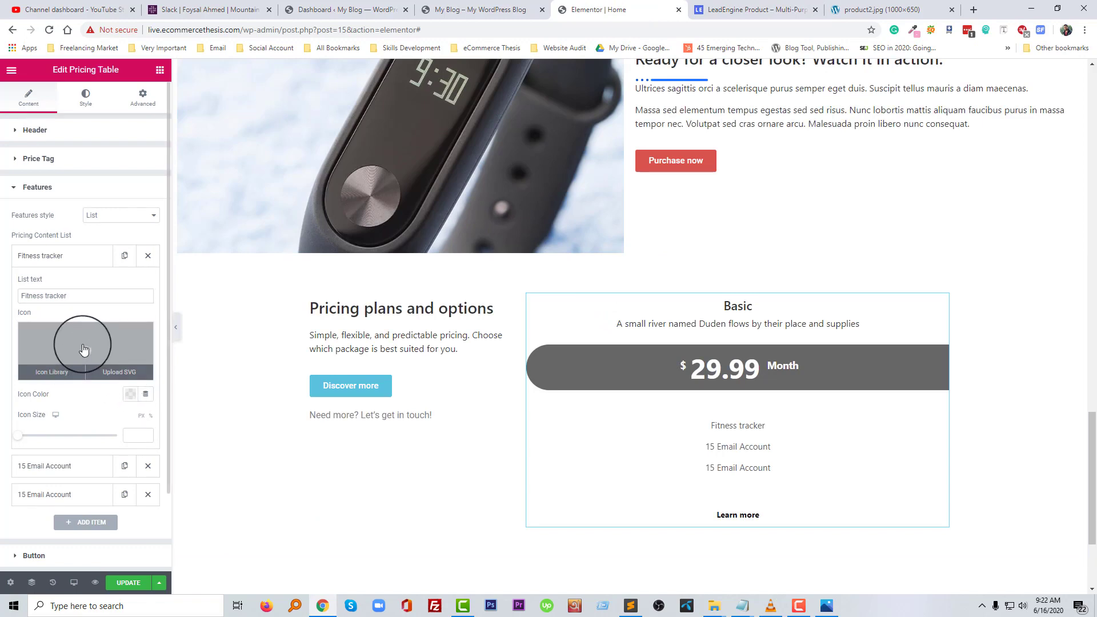
pyautogui.click(84, 350)
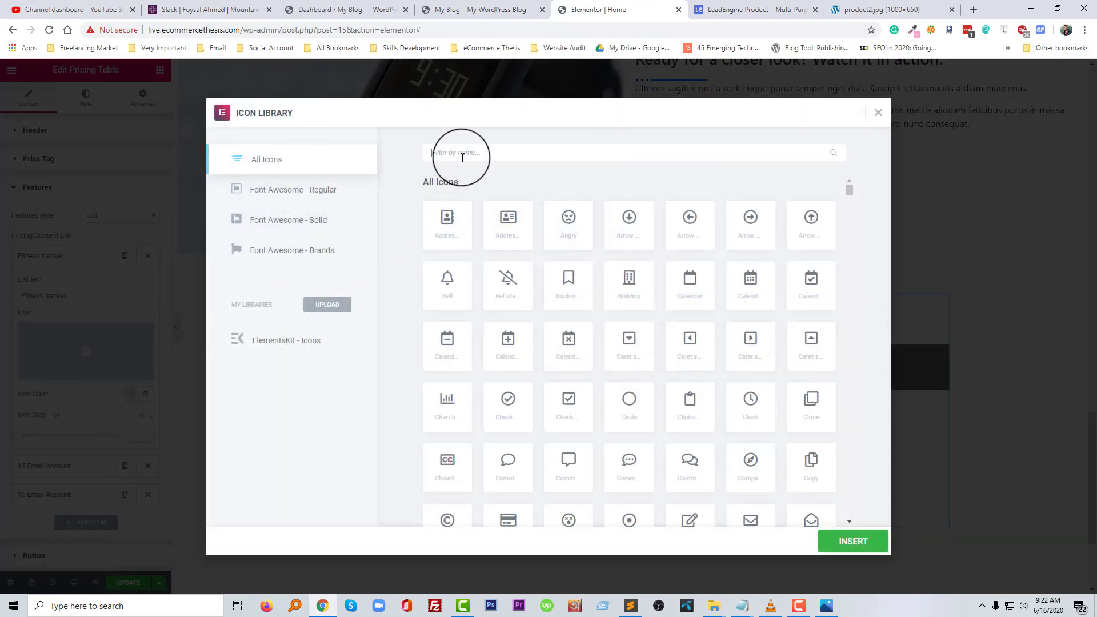
pyautogui.write('mark')
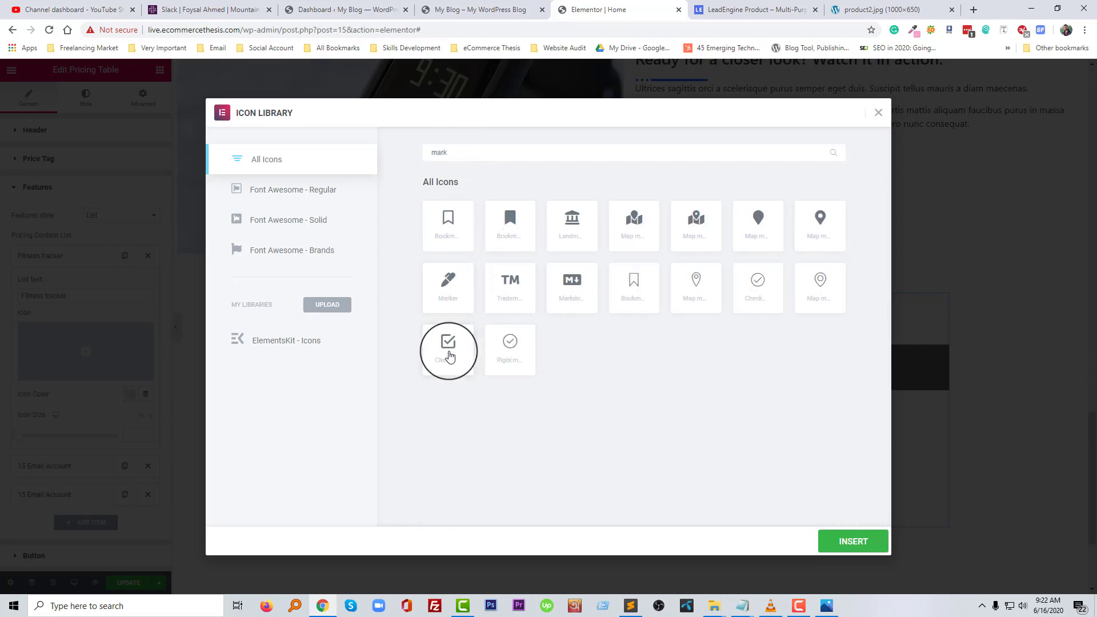
pyautogui.click(449, 348)
pyautogui.click(848, 540)
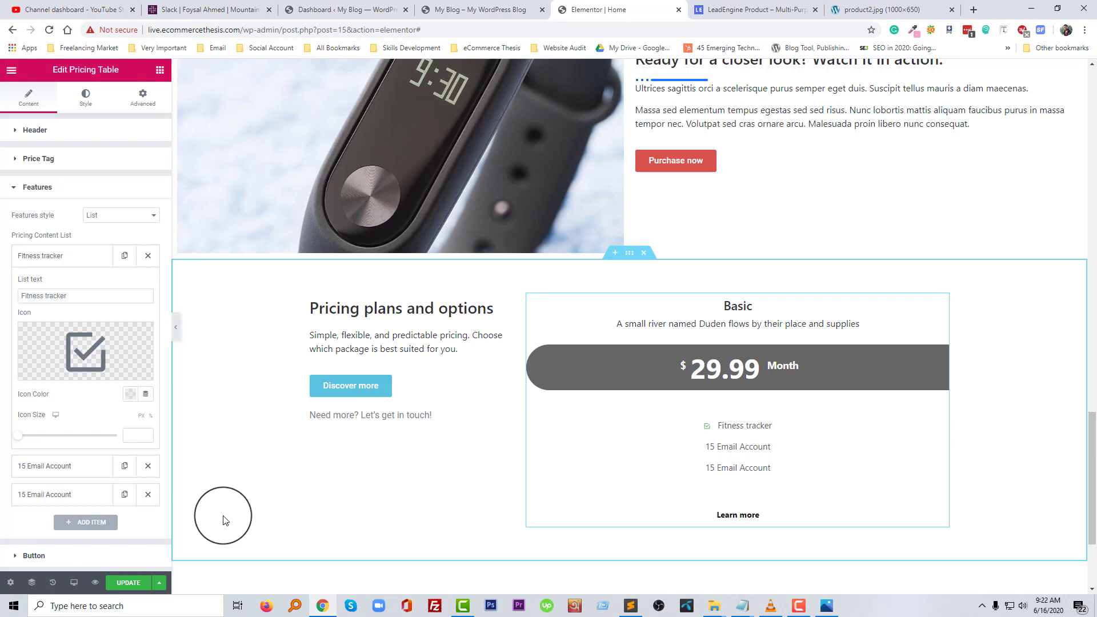
# Delete the two "15 Email Account" features and duplicate the Fitness tracker feature until the list has four items.
pyautogui.click(95, 262)
pyautogui.click(148, 284)
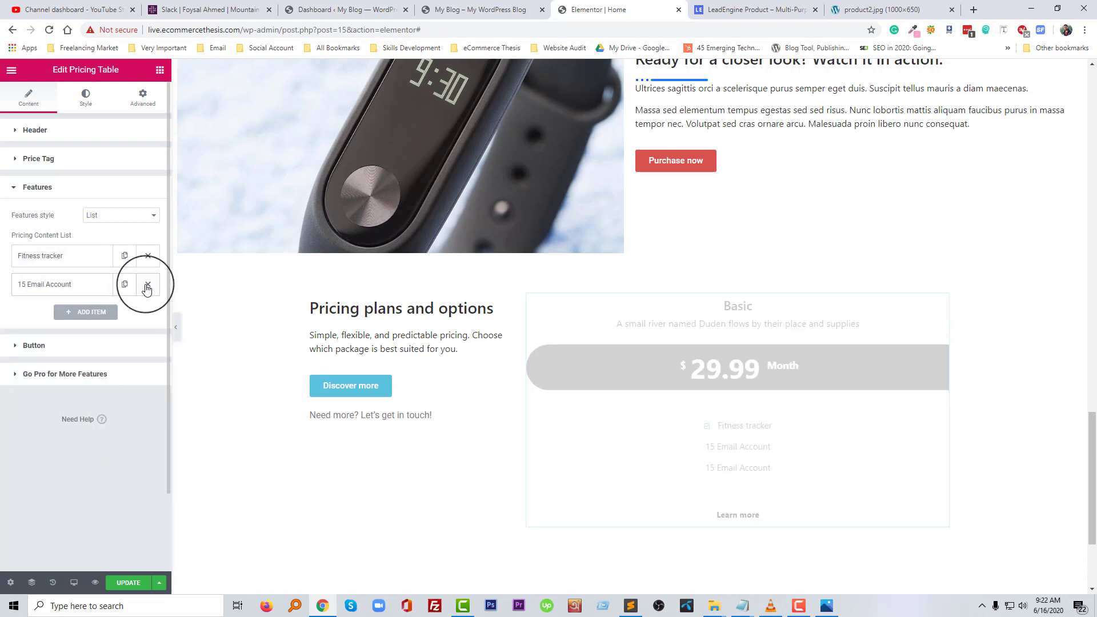
pyautogui.click(148, 284)
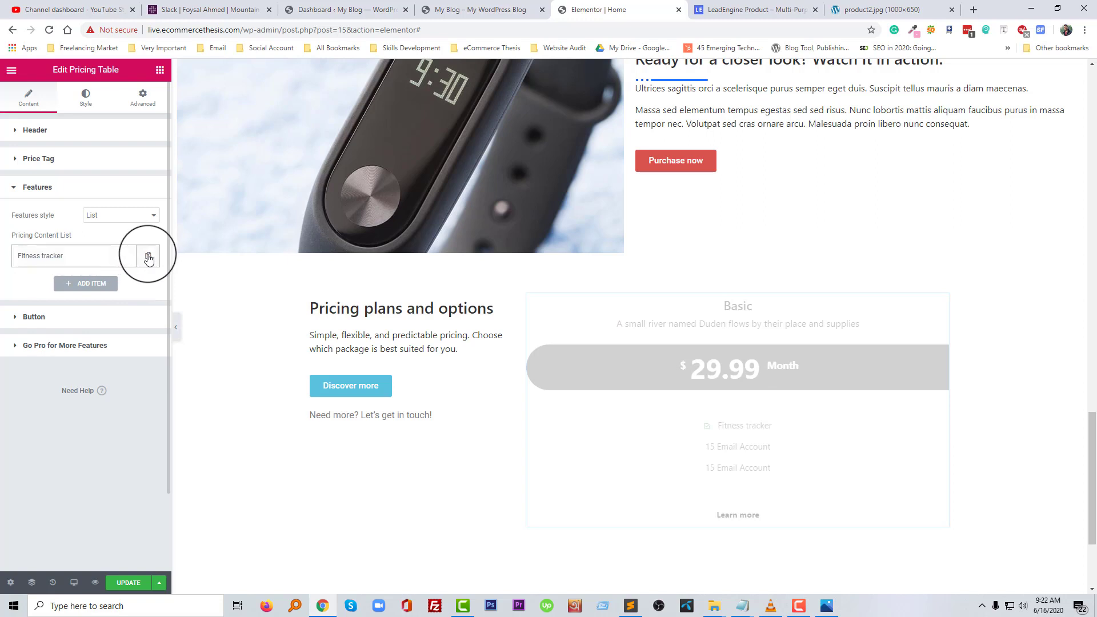
pyautogui.click(148, 257)
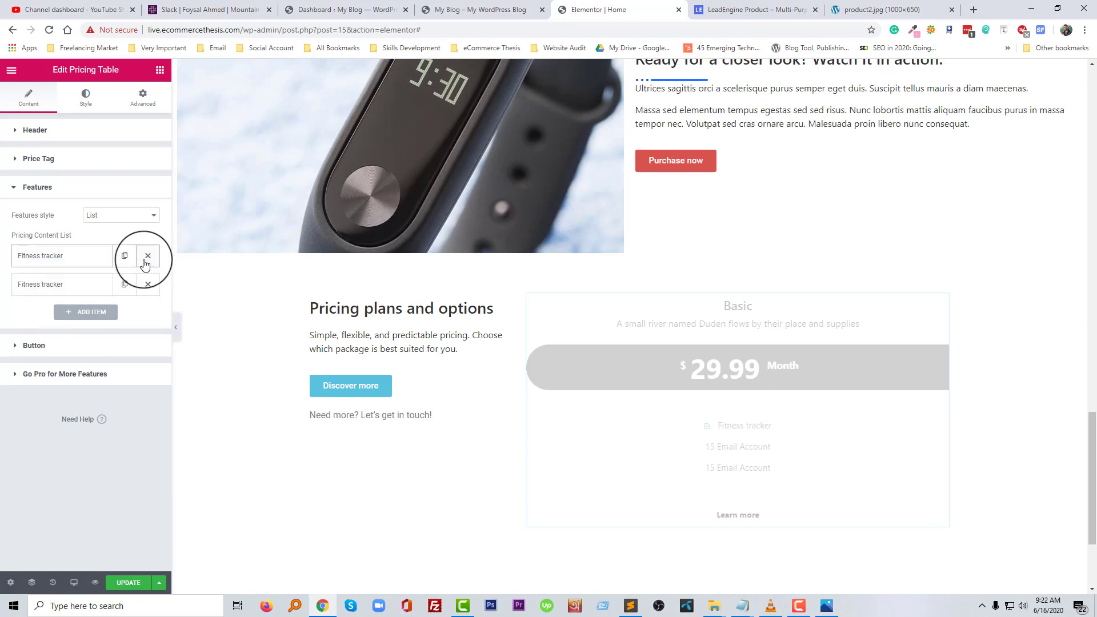
pyautogui.click(125, 256)
pyautogui.click(125, 256)
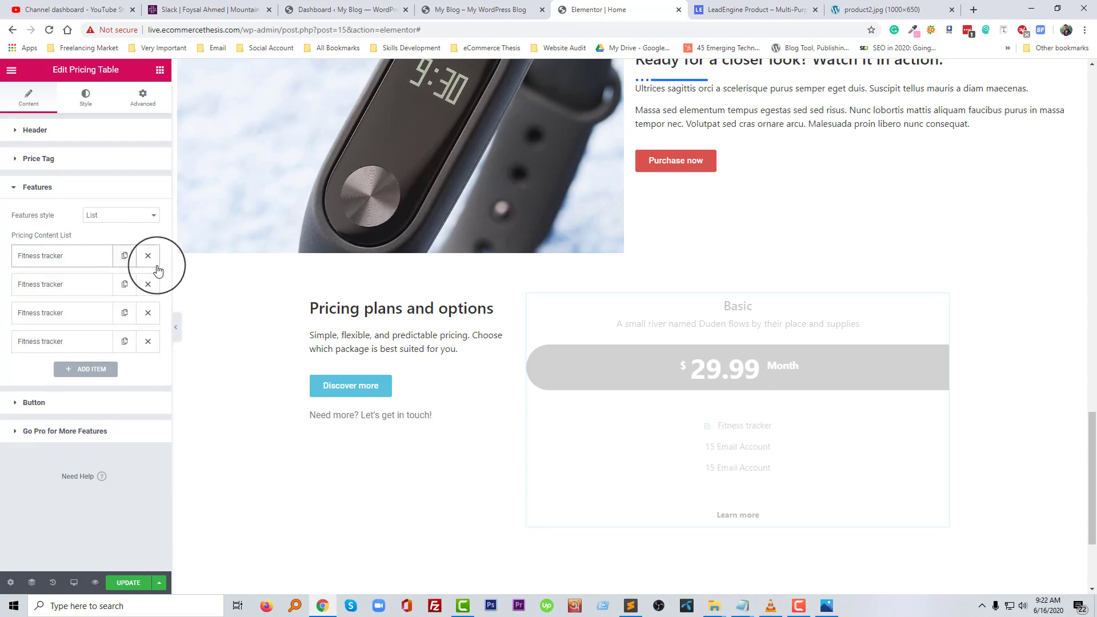
# Replace the second feature item's text with "Heart monitor", copied from the LeadEngine page.
pyautogui.click(723, 11)
pyautogui.moveTo(511, 368); pyautogui.dragTo(453, 364)
pyautogui.click(622, 9)
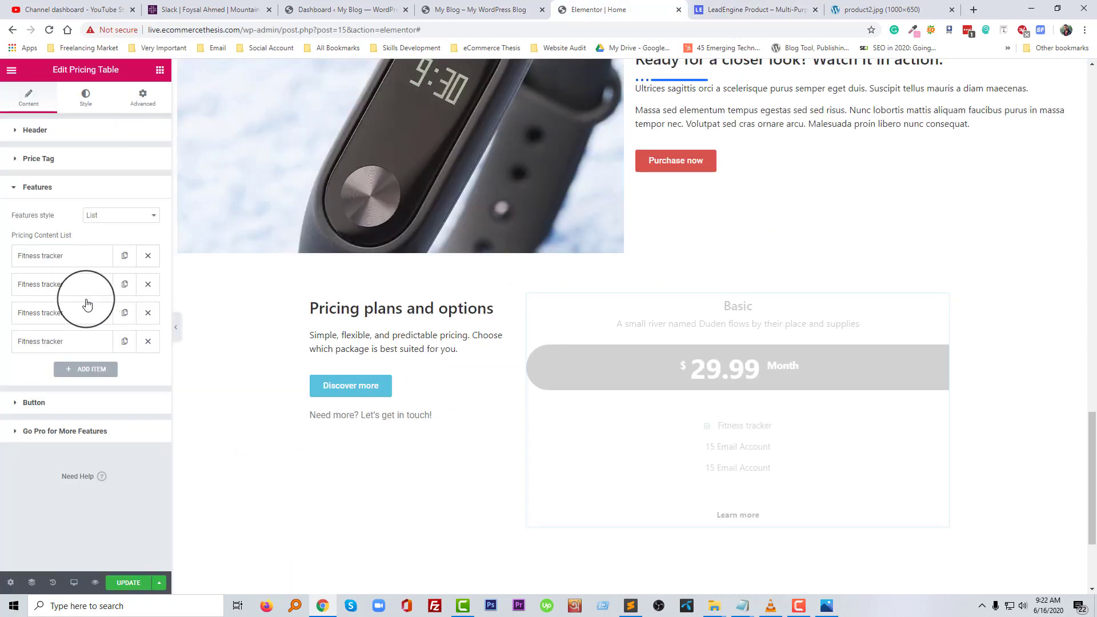
pyautogui.click(79, 288)
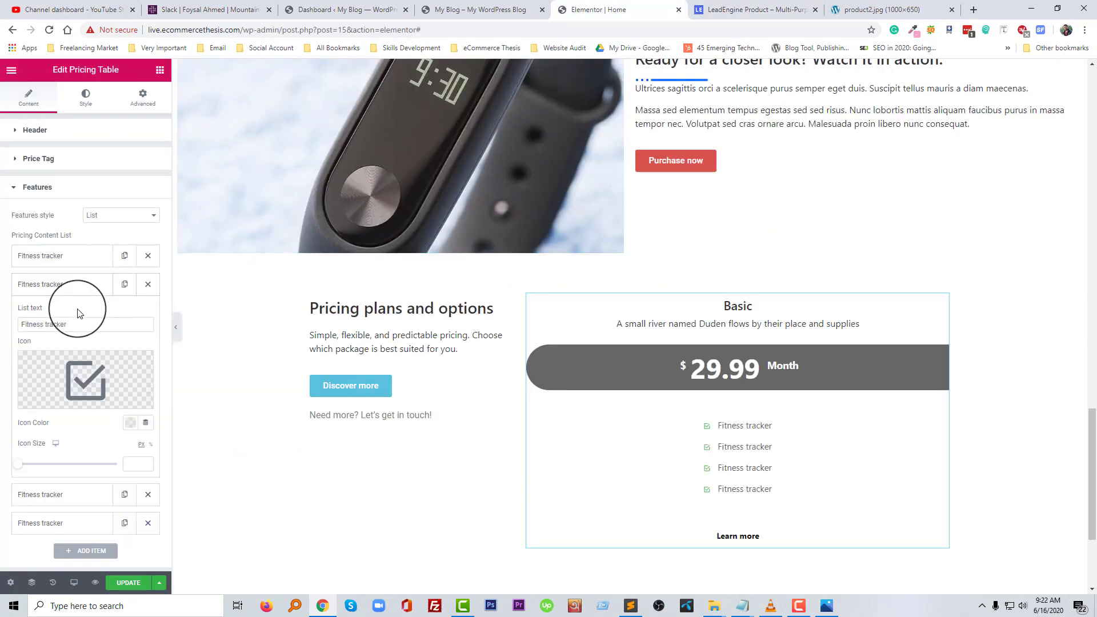
# Replace the third feature item's text with "Long-lasting battery", copied from the LeadEngine page.
pyautogui.click(688, 7)
pyautogui.moveTo(530, 384); pyautogui.dragTo(429, 383)
pyautogui.hotkey('ctrl', 'c')
pyautogui.click(589, 7)
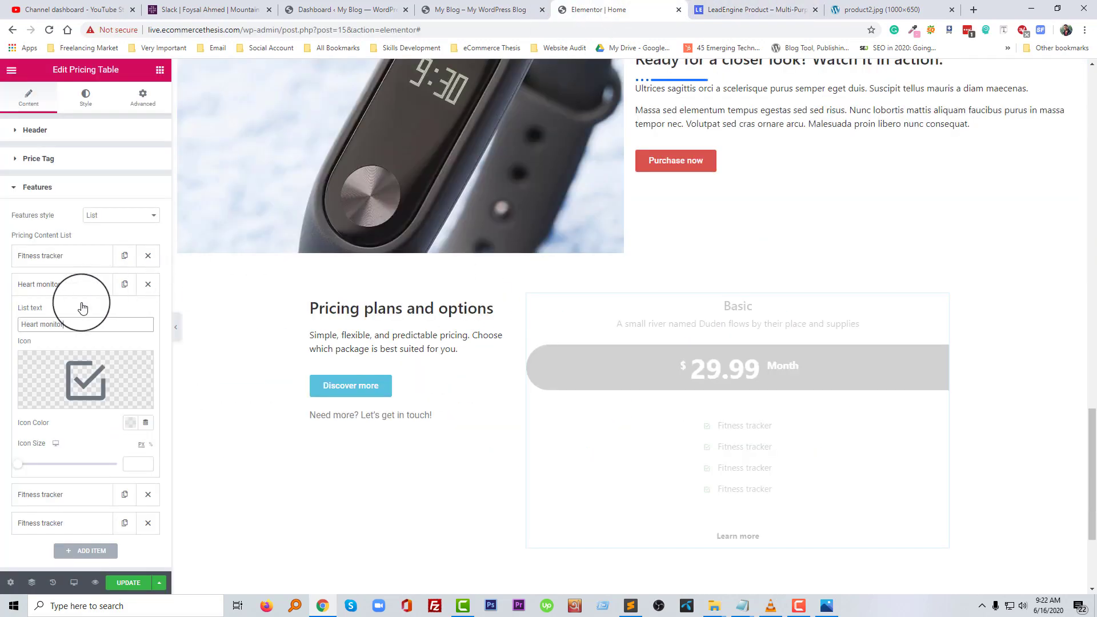
pyautogui.click(76, 289)
pyautogui.click(64, 339)
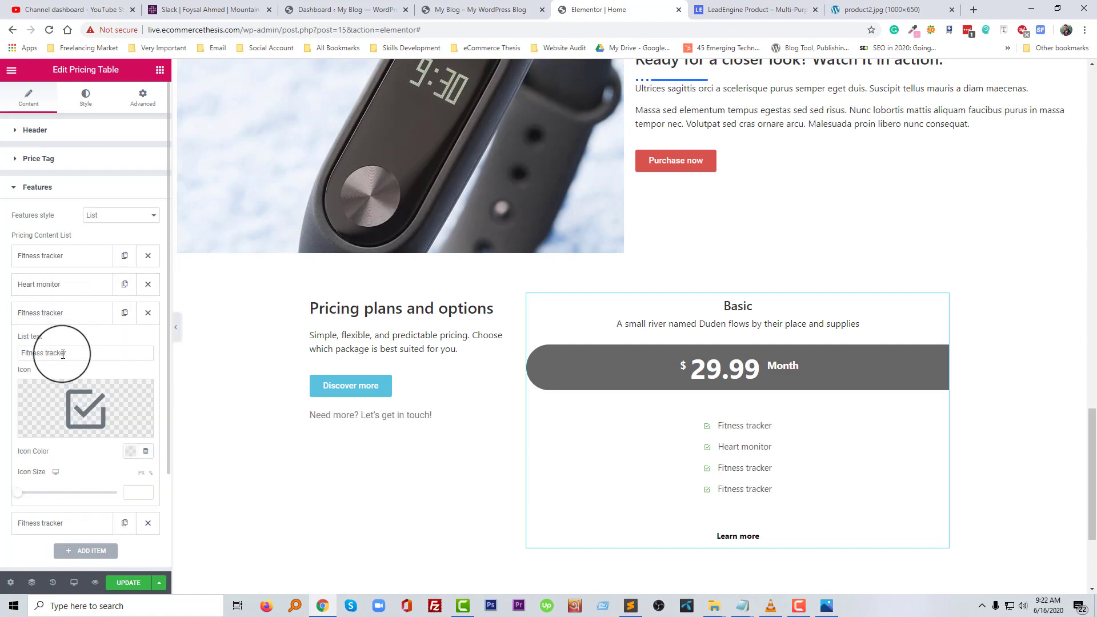
pyautogui.moveTo(54, 354); pyautogui.dragTo(105, 353)
pyautogui.hotkey('ctrl', 'v')
# Replace the fourth feature item's text with "Silent alarm", copied from the Basic plan on the LeadEngine page.
pyautogui.click(727, 7)
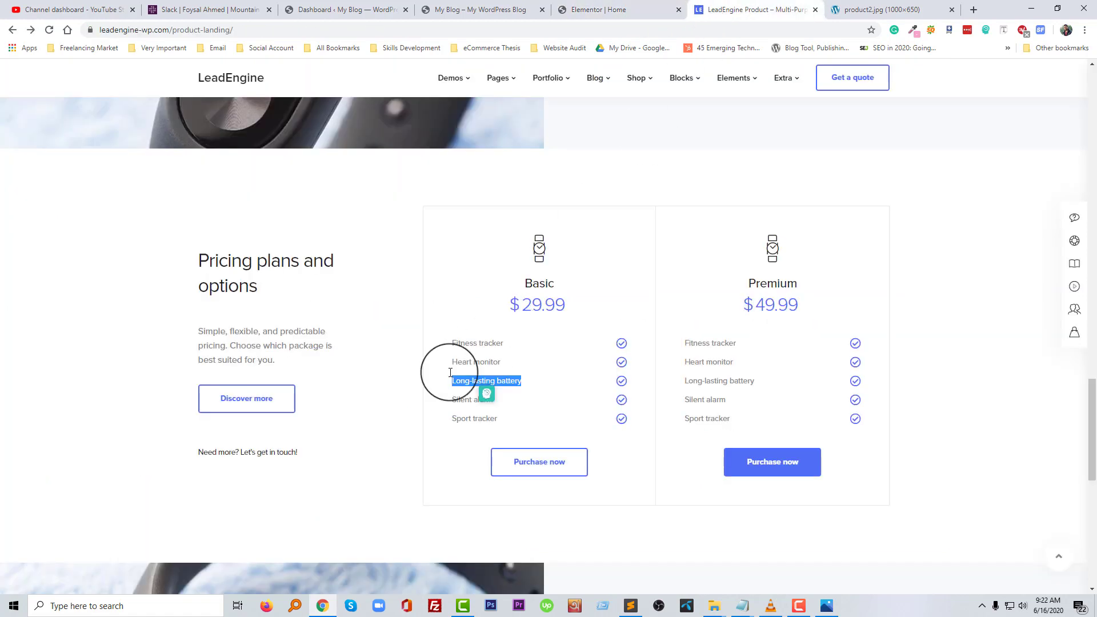
pyautogui.click(496, 404)
pyautogui.moveTo(502, 408); pyautogui.dragTo(449, 400)
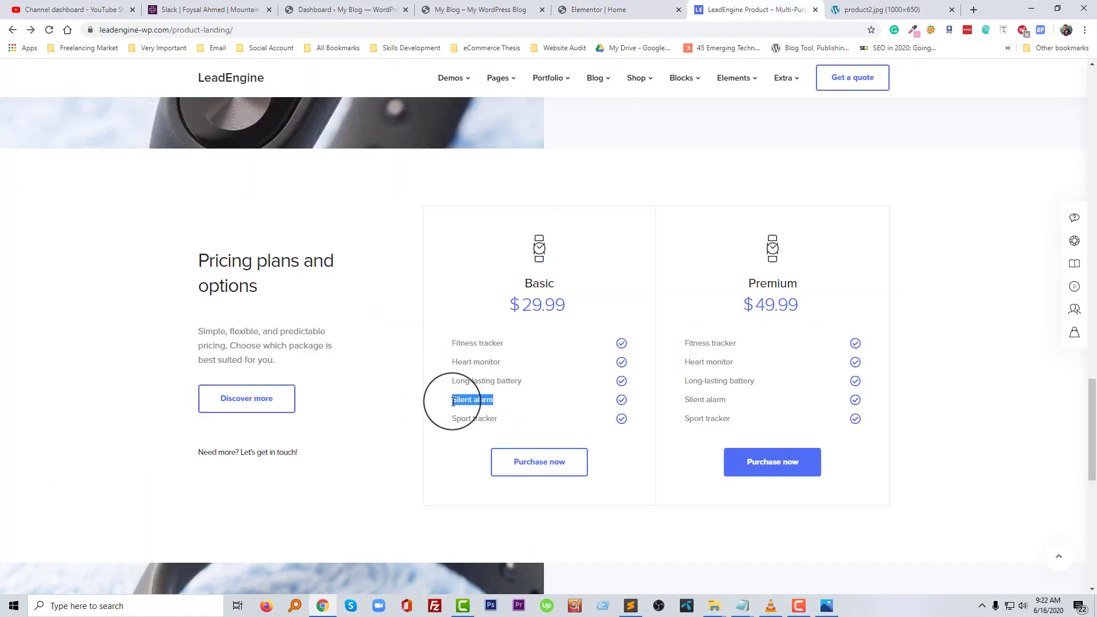
pyautogui.click(571, 9)
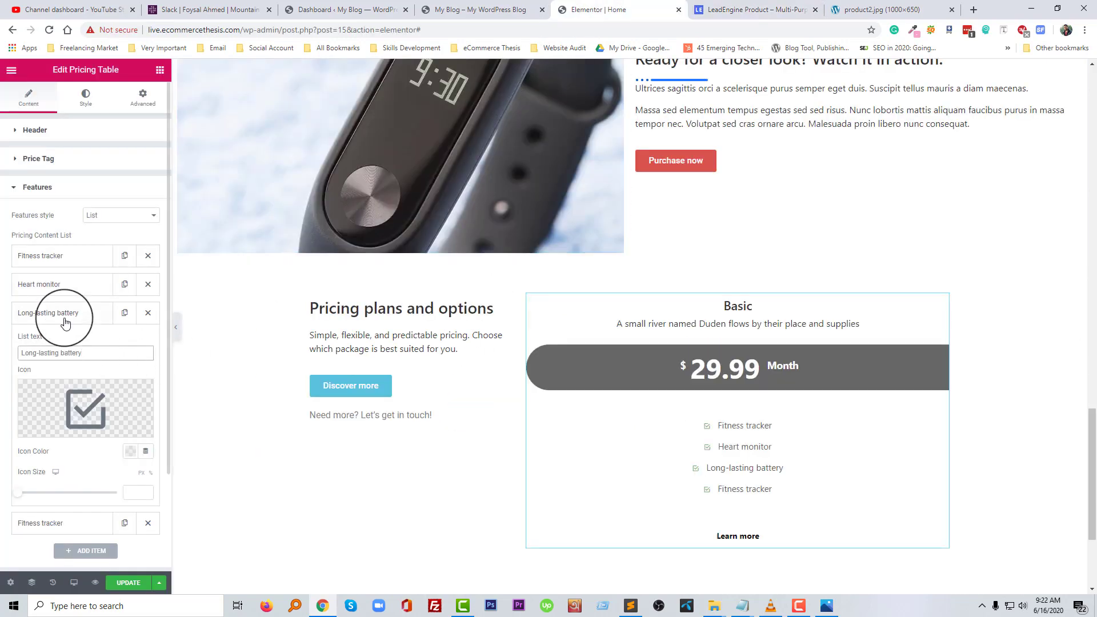
pyautogui.click(69, 312)
pyautogui.click(68, 341)
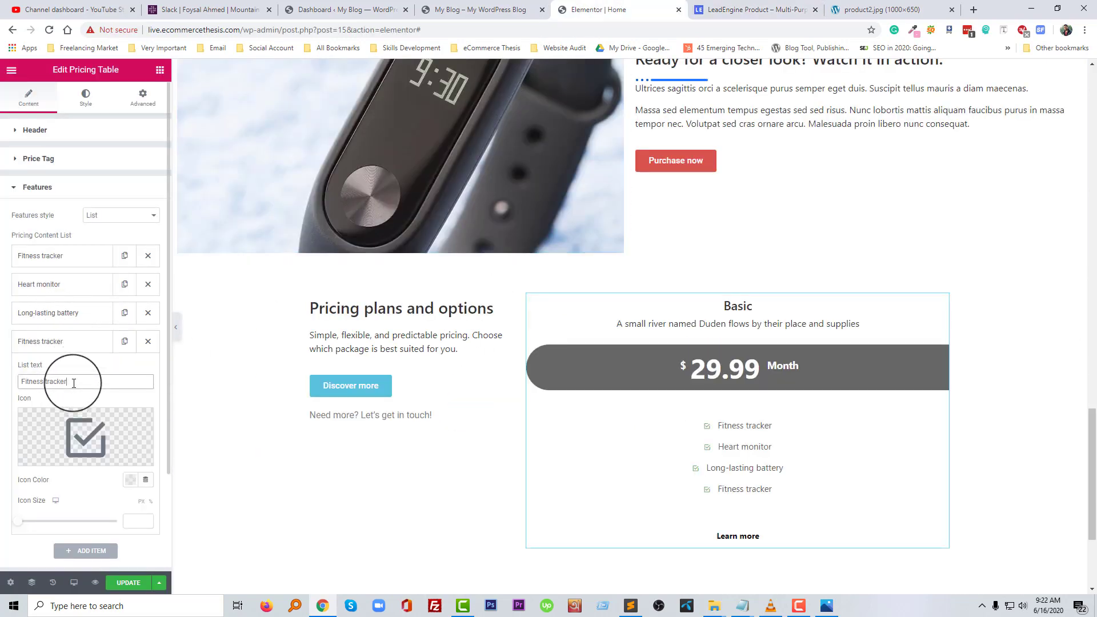
# Duplicate the Silent alarm feature and replace the copy's text with "Sport tracker", copied from the LeadEngine page.
pyautogui.click(748, 10)
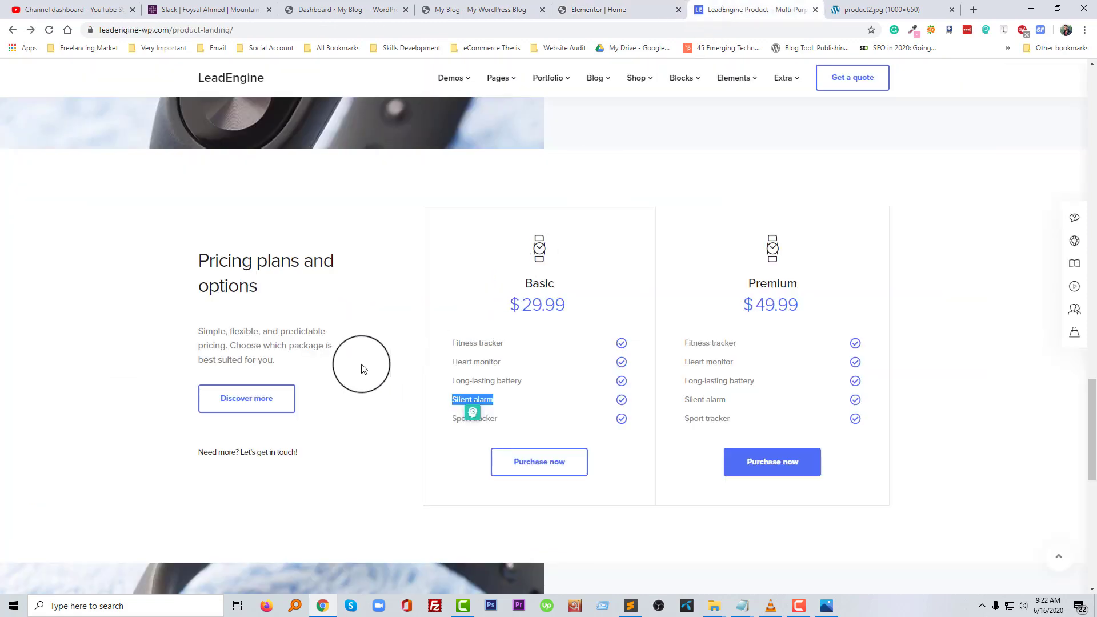
pyautogui.moveTo(496, 417); pyautogui.dragTo(456, 422)
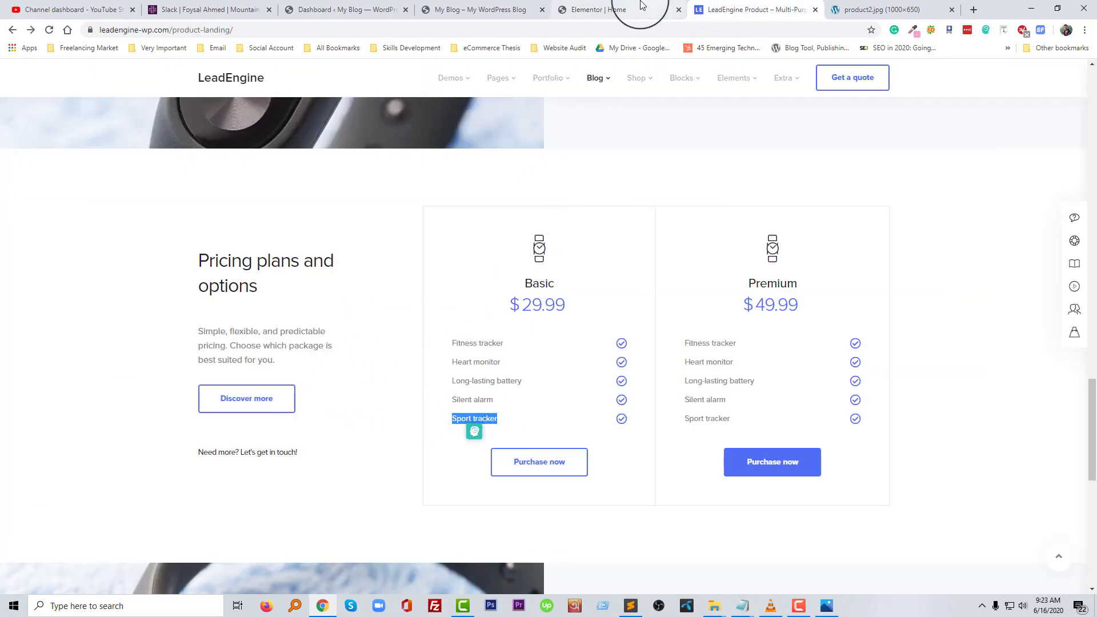
pyautogui.click(623, 10)
pyautogui.click(71, 342)
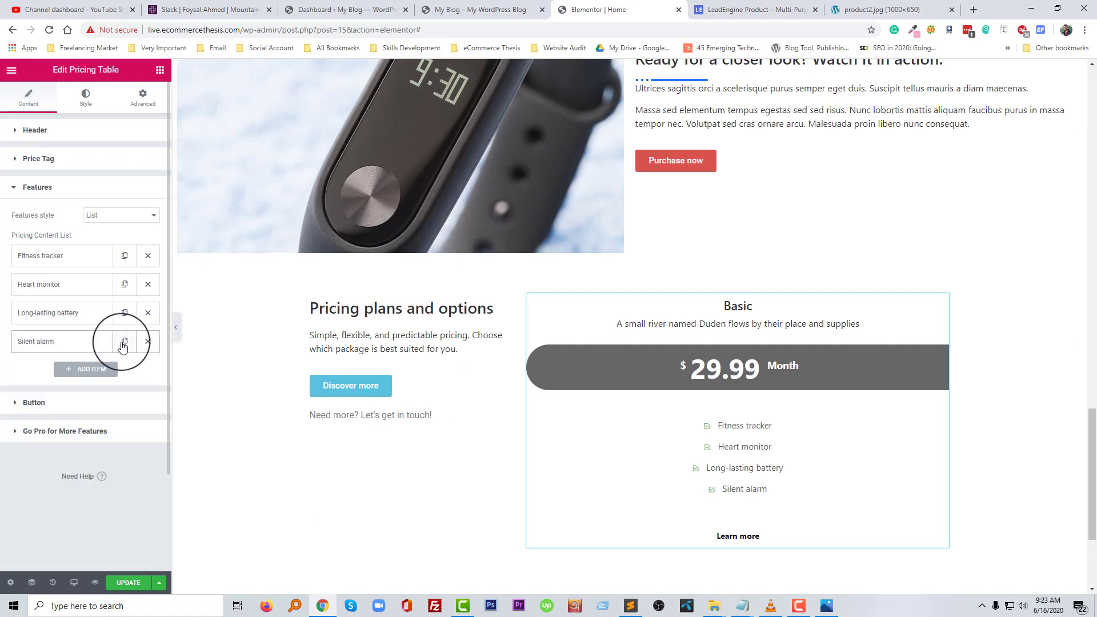
pyautogui.click(125, 341)
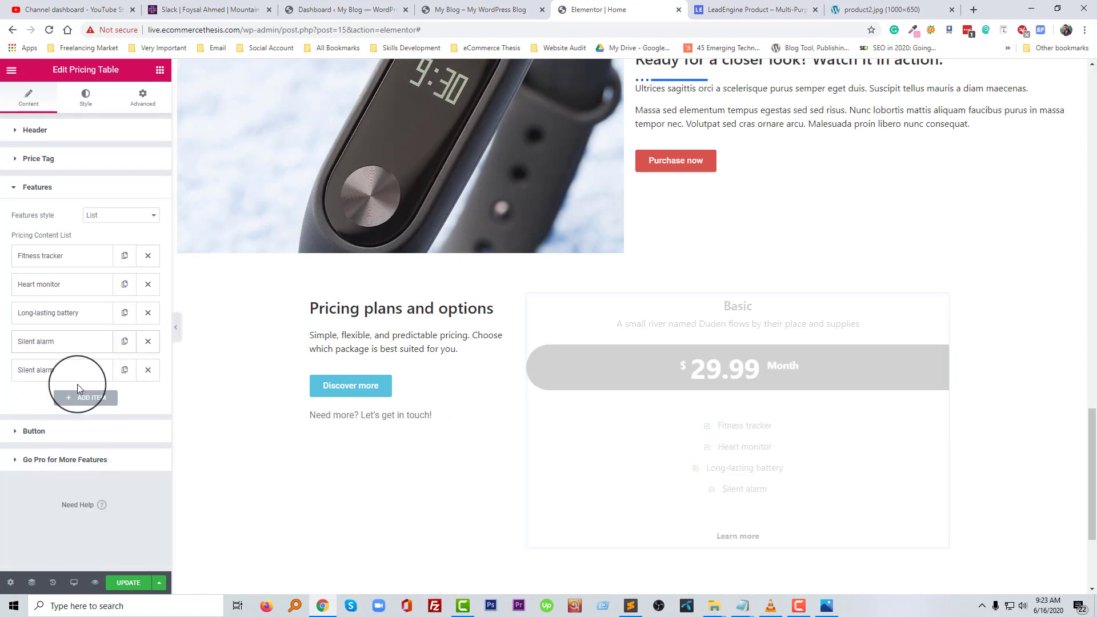
pyautogui.click(84, 373)
pyautogui.write('Sport tracker')
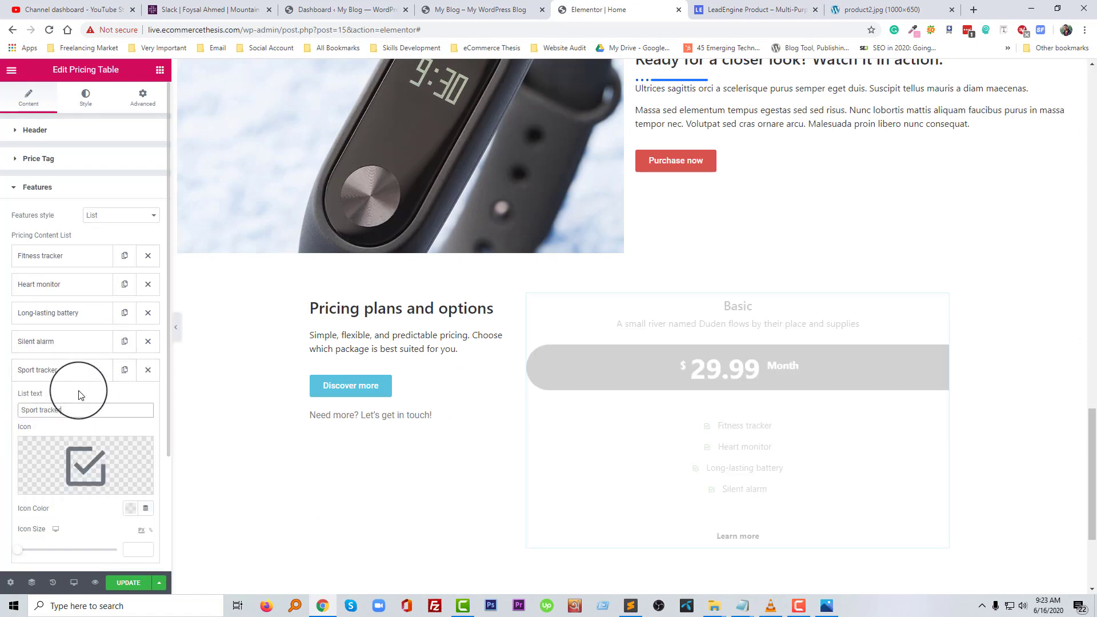
pyautogui.click(85, 371)
# Set the pricing table's button label to "Purchase now", copied from the Basic plan on the LeadEngine page.
pyautogui.click(749, 9)
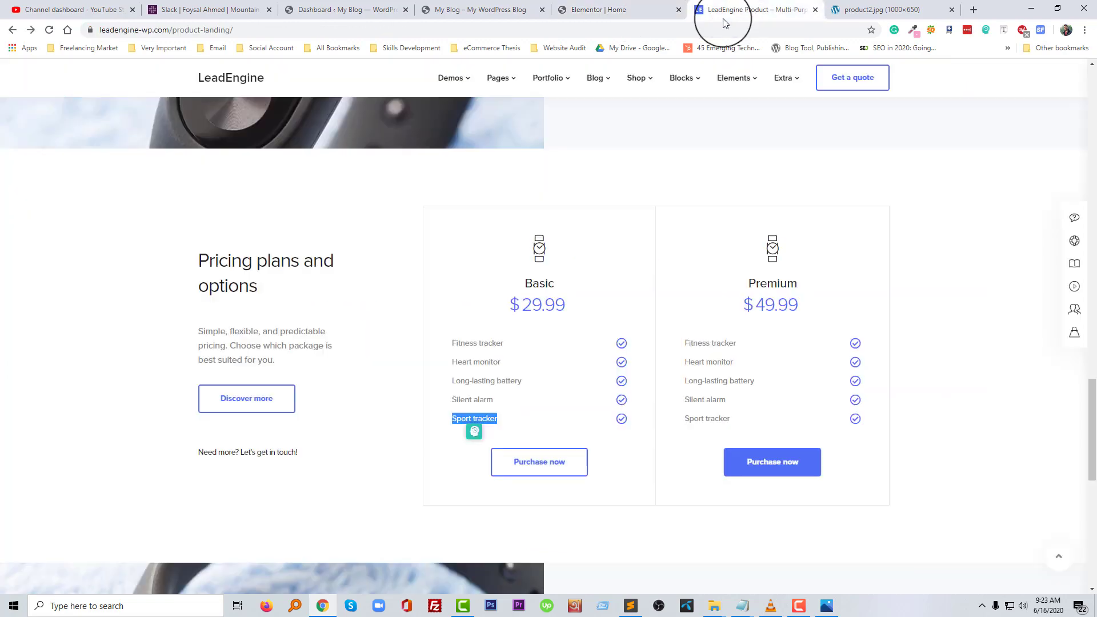
pyautogui.moveTo(599, 457); pyautogui.dragTo(509, 462)
pyautogui.hotkey('ctrl', 'c')
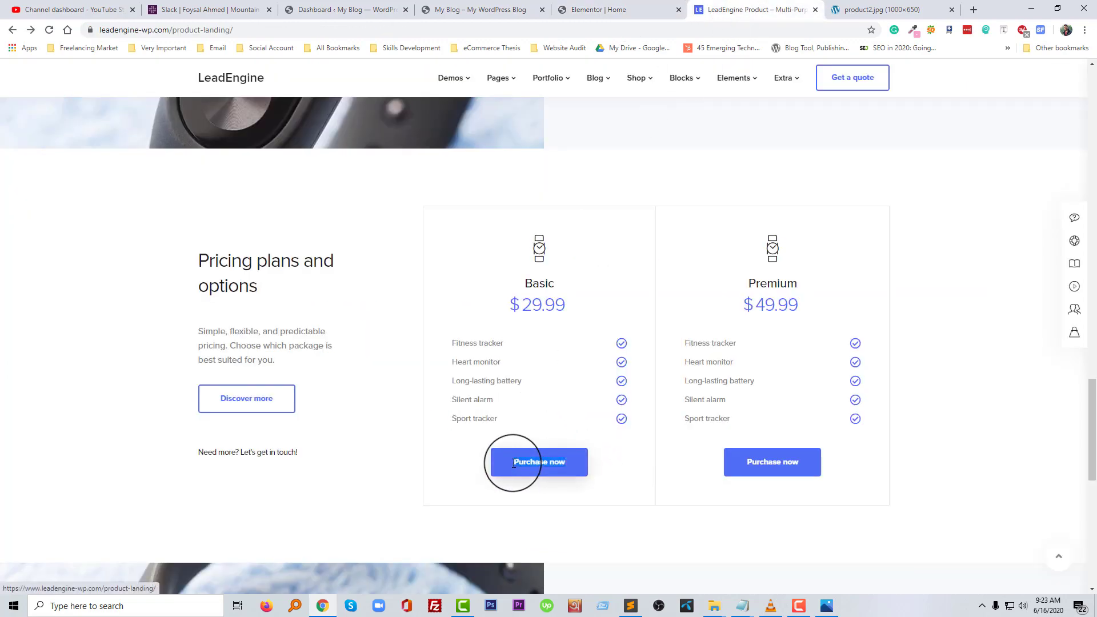
pyautogui.click(635, 15)
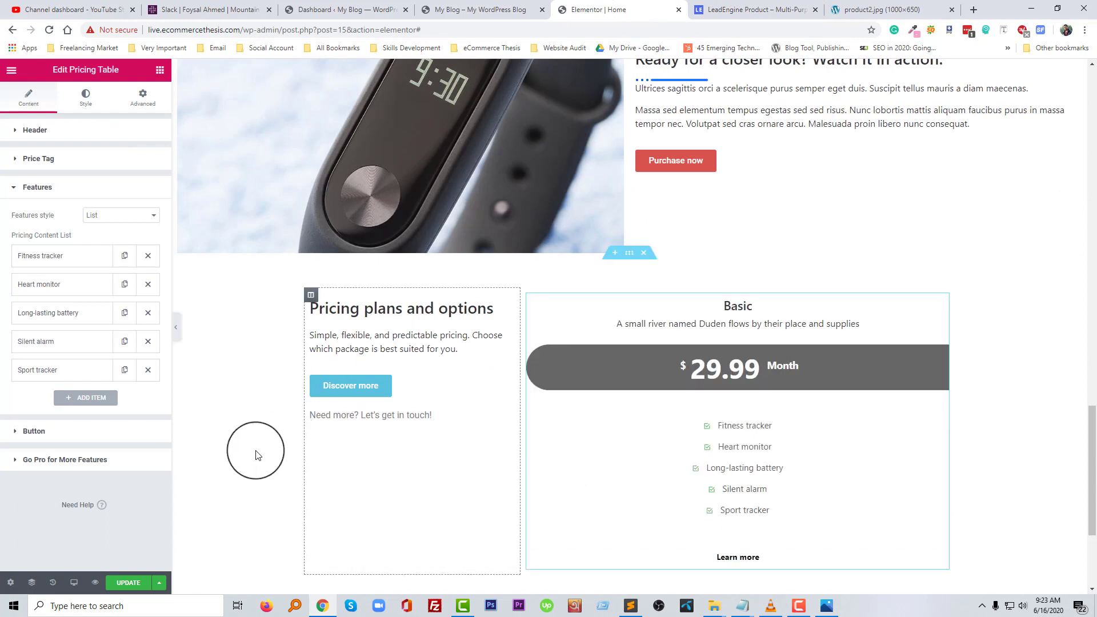
pyautogui.click(73, 430)
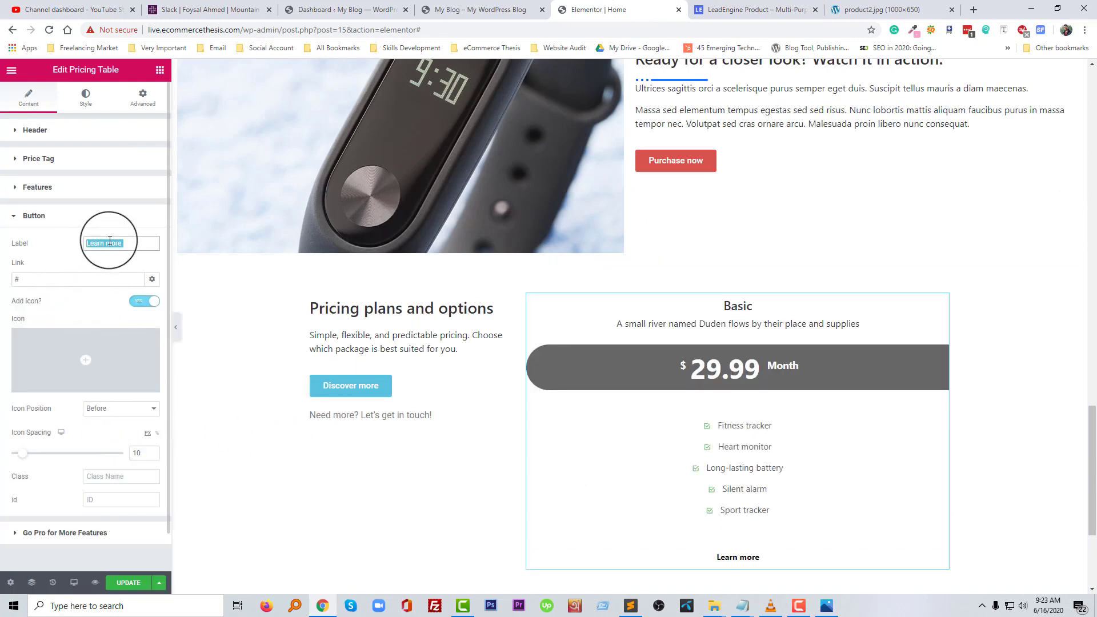
pyautogui.hotkey('ctrl', 'v')
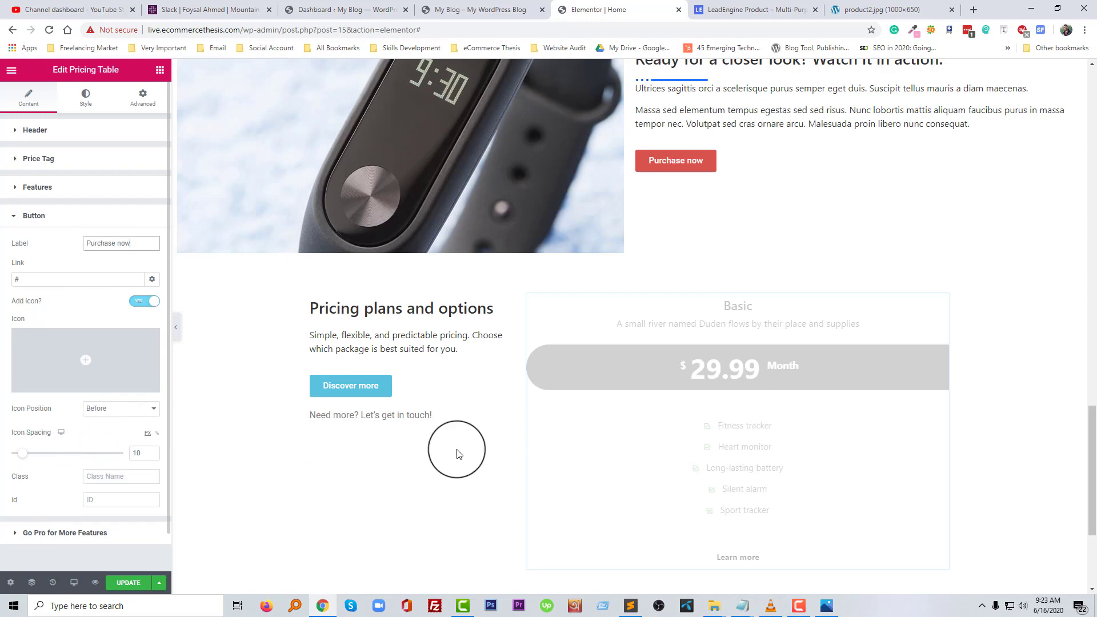
pyautogui.scroll(-1, 127, 461)
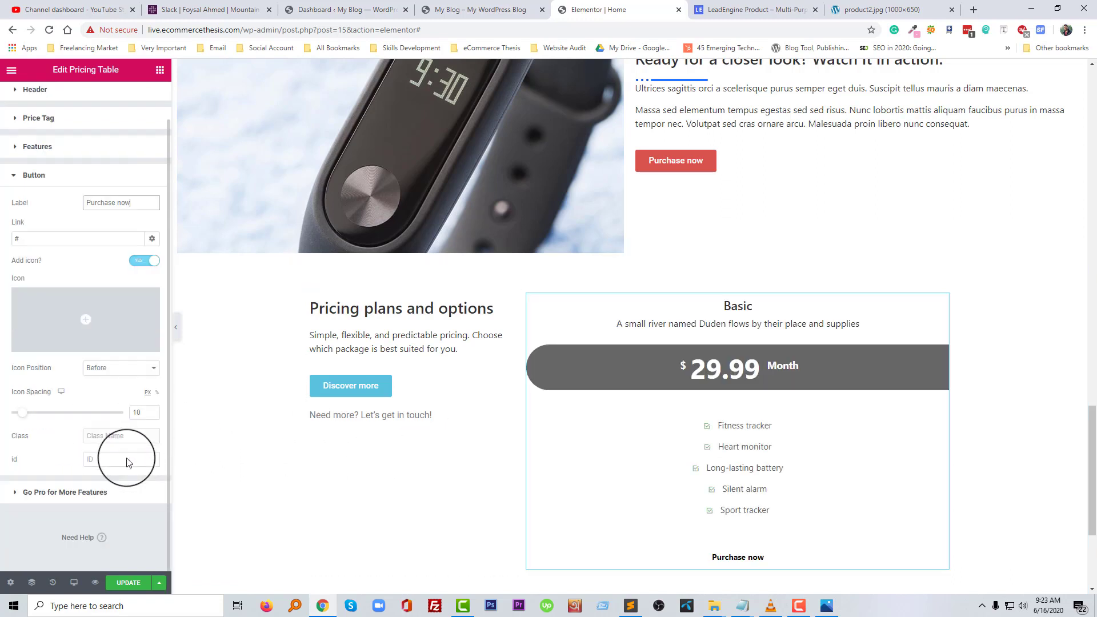
pyautogui.scroll(1, 148, 456)
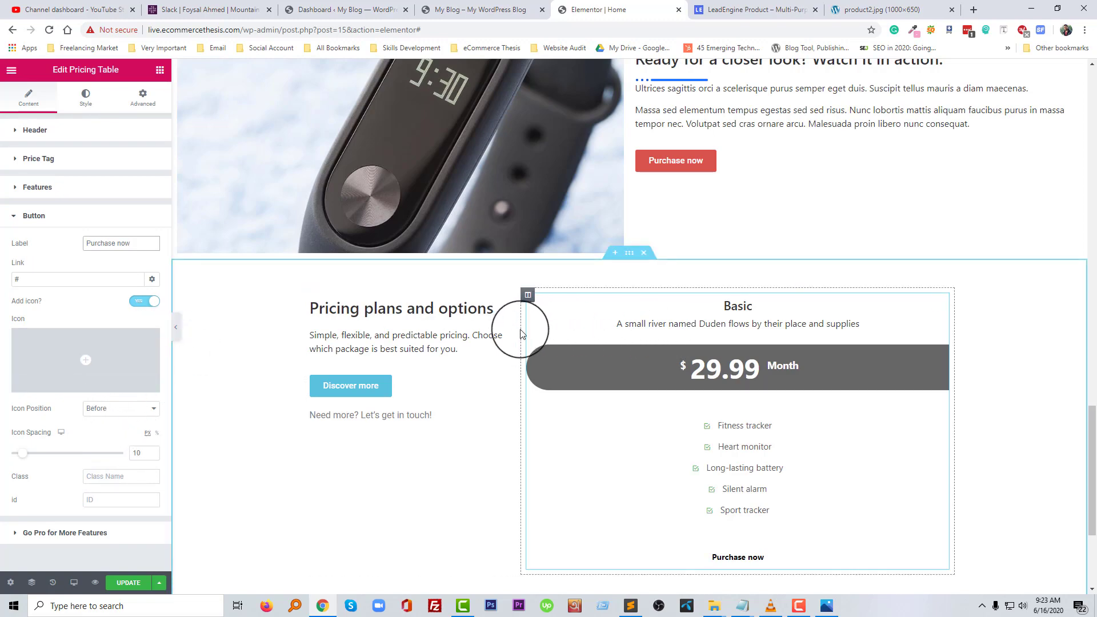
# Compare the pricing table with the LeadEngine page and clear the Basic table's subtitle.
pyautogui.click(759, 7)
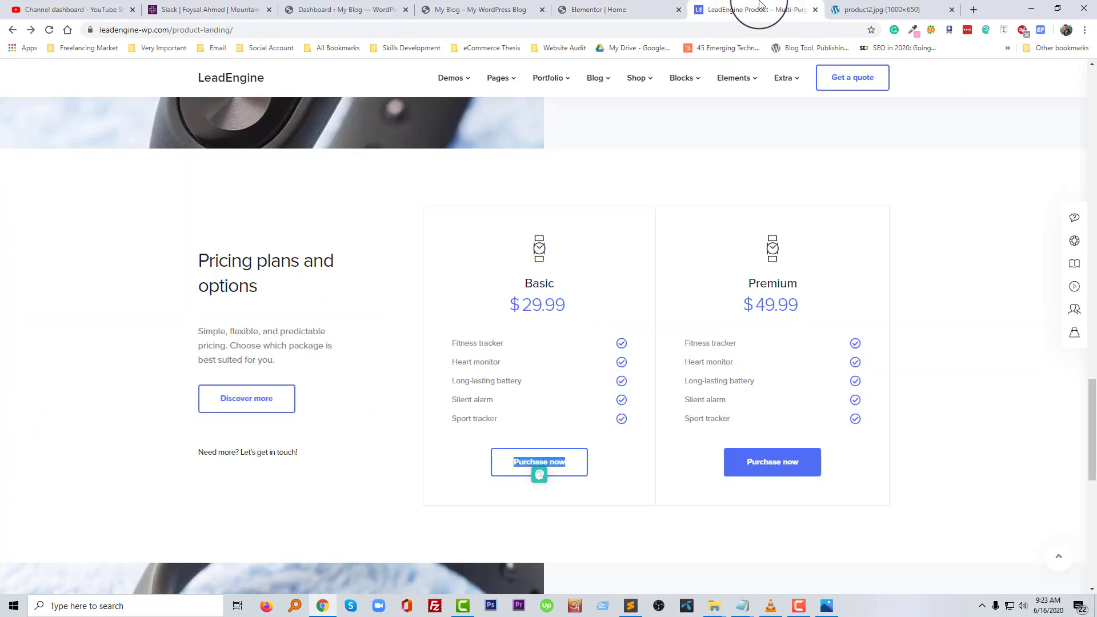
pyautogui.click(614, 5)
pyautogui.click(66, 158)
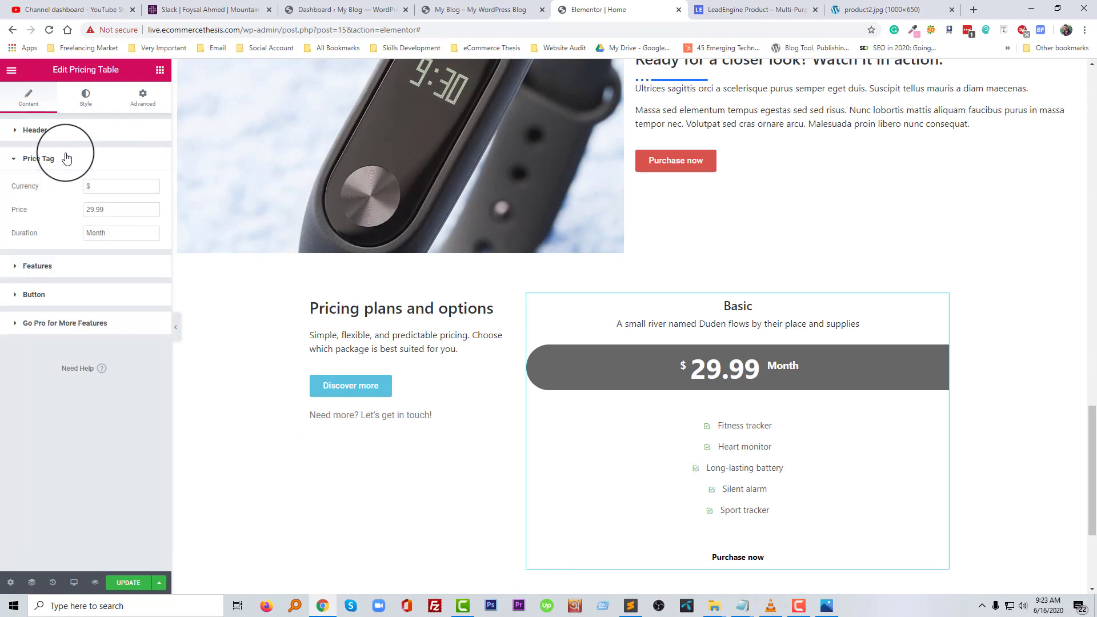
pyautogui.click(69, 132)
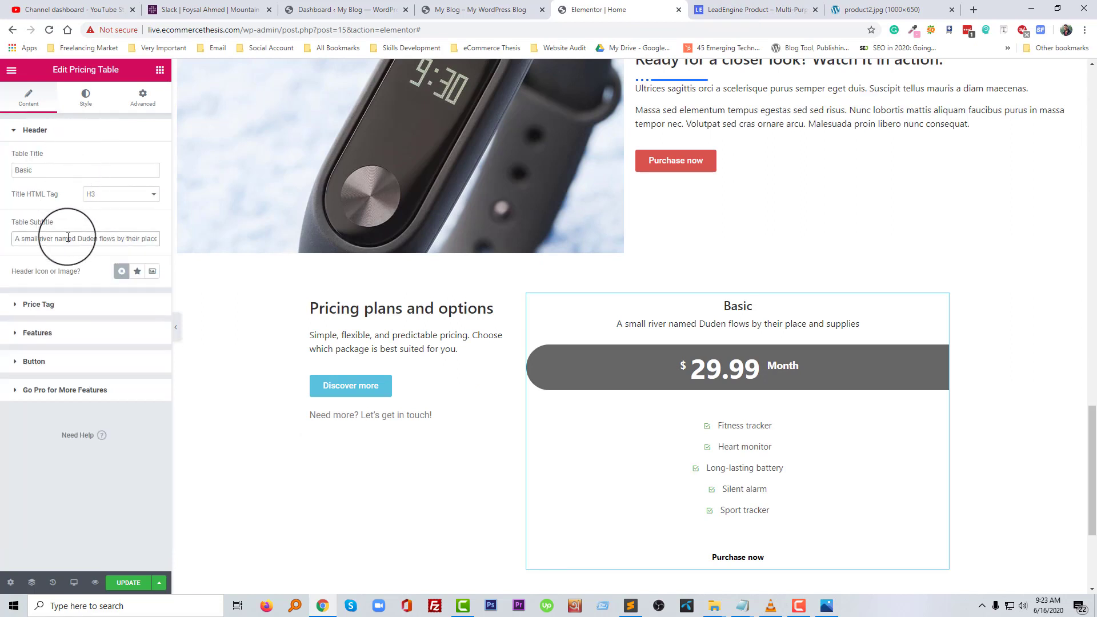
pyautogui.press('BackSpace')
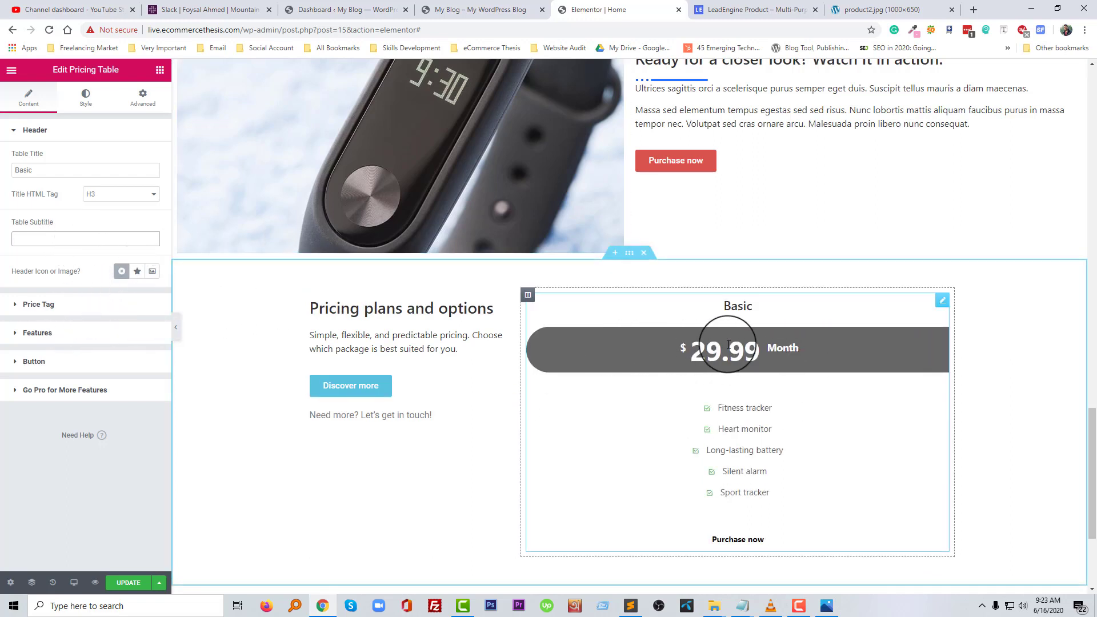
pyautogui.click(140, 238)
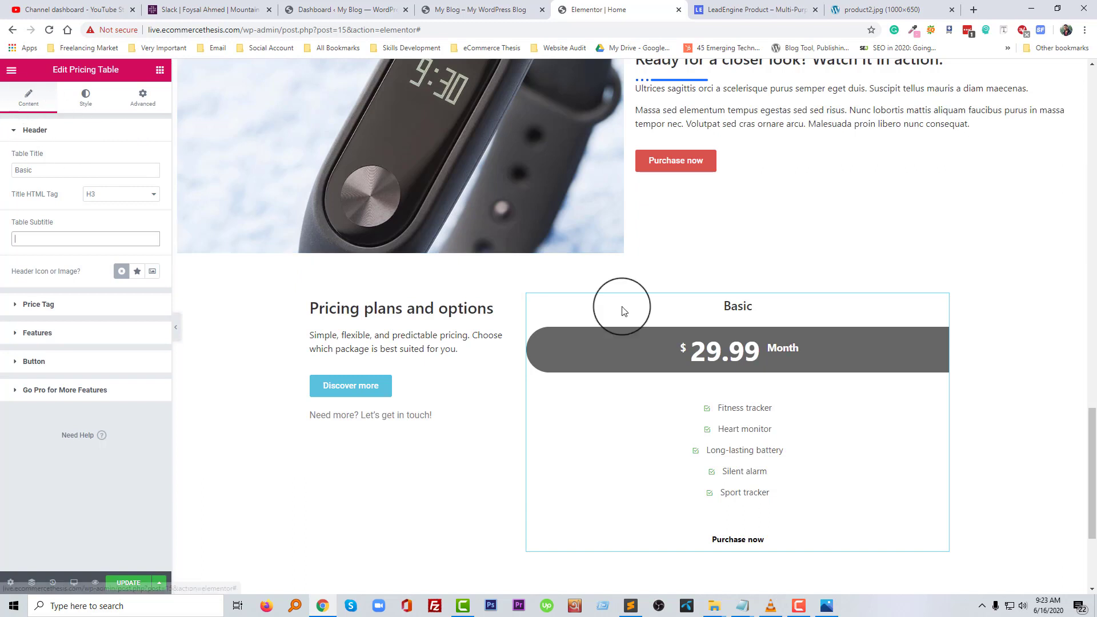
# Duplicate the Basic pricing column and replace the copy's table title with "Premium", copied from the LeadEngine page.
pyautogui.rightClick(528, 296)
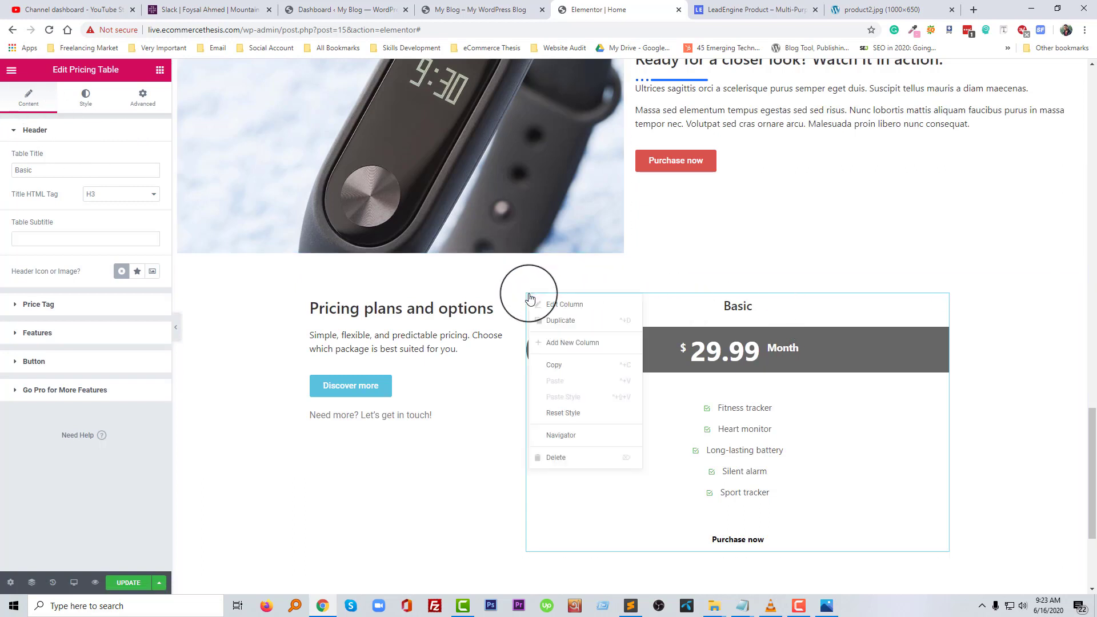
pyautogui.click(565, 321)
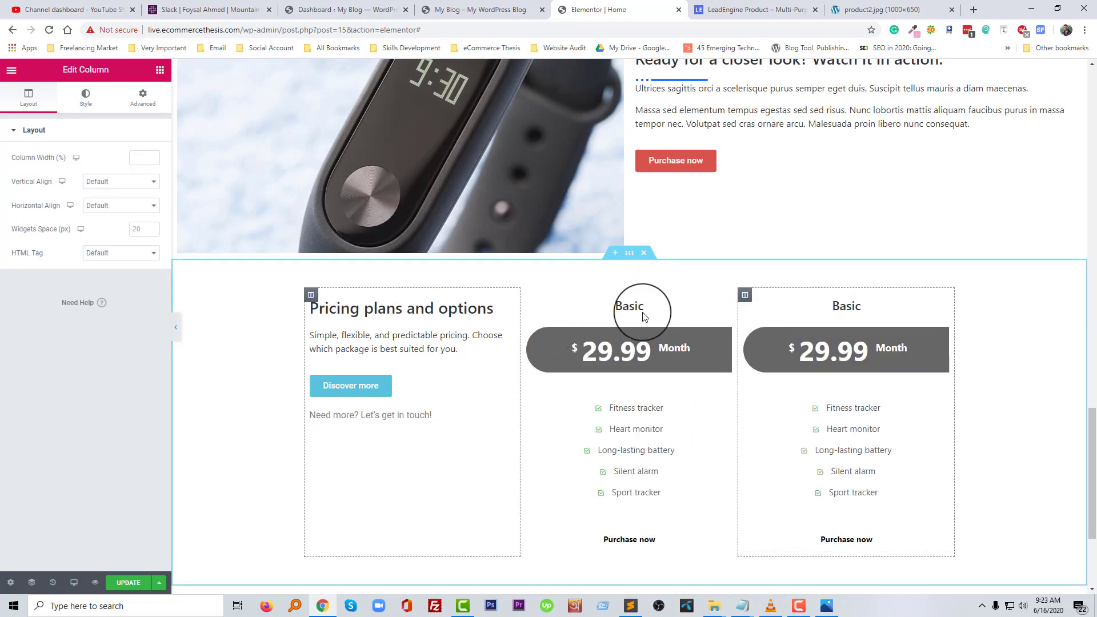
pyautogui.click(746, 17)
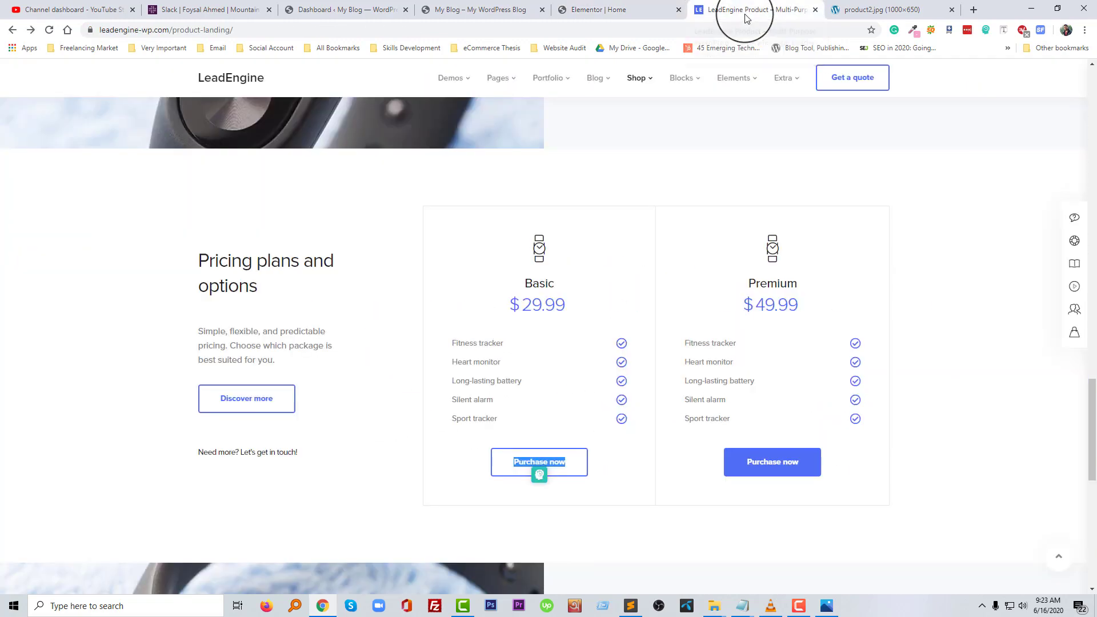
pyautogui.doubleClick(784, 282)
pyautogui.hotkey('ctrl', 'c')
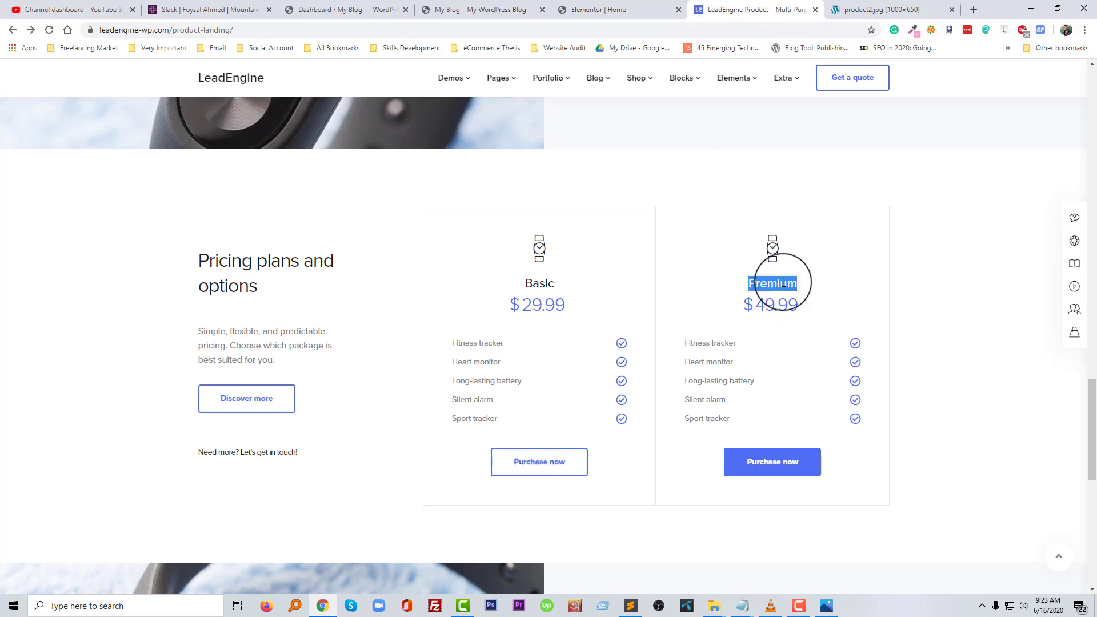
pyautogui.click(617, 12)
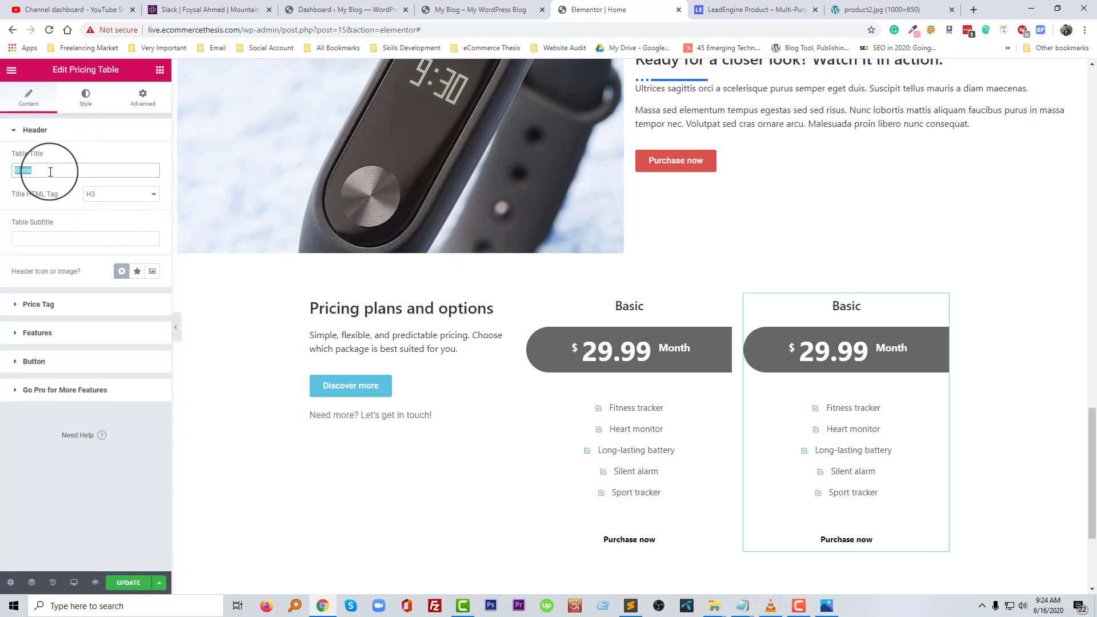
pyautogui.hotkey('ctrl', 'v')
# Set the Premium table's price to 49.99, copied from the LeadEngine page.
pyautogui.click(741, 11)
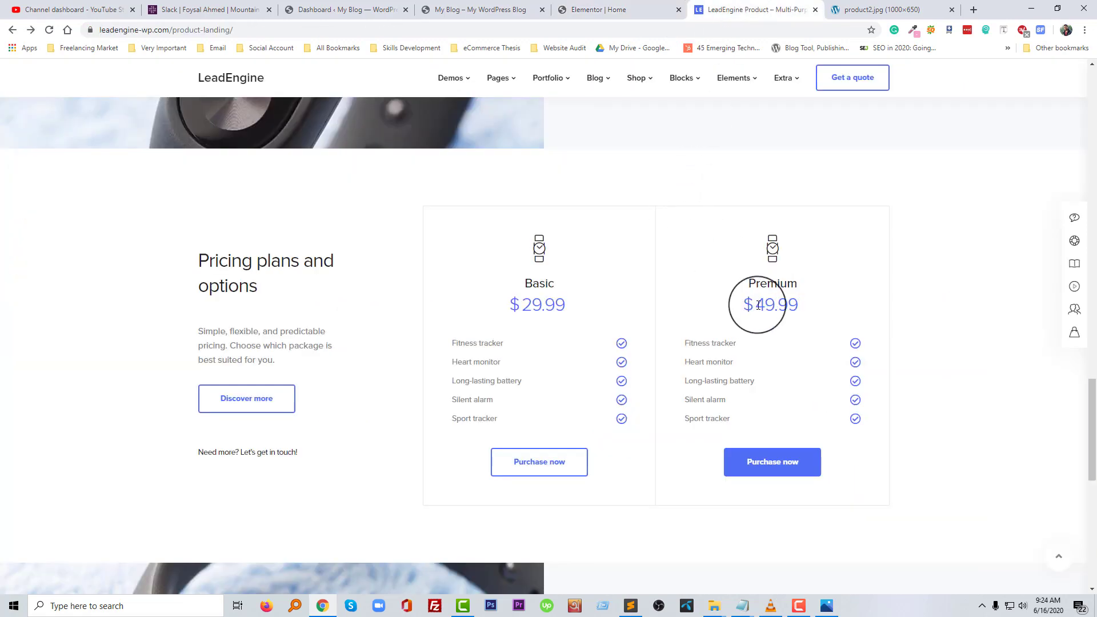
pyautogui.moveTo(743, 304); pyautogui.dragTo(815, 303)
pyautogui.click(616, 9)
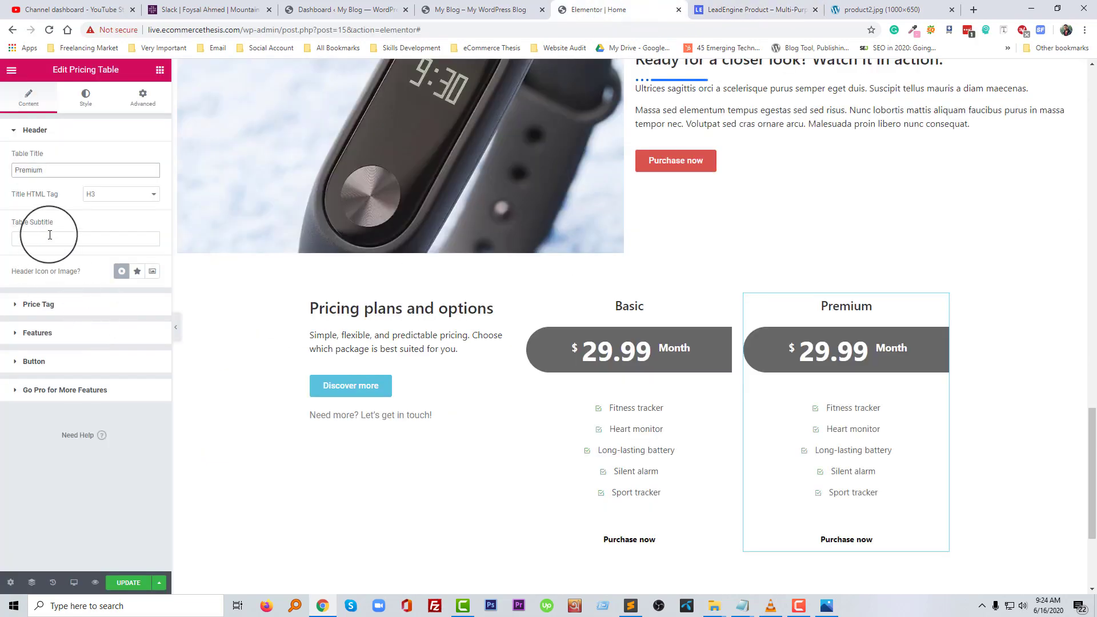
pyautogui.click(50, 303)
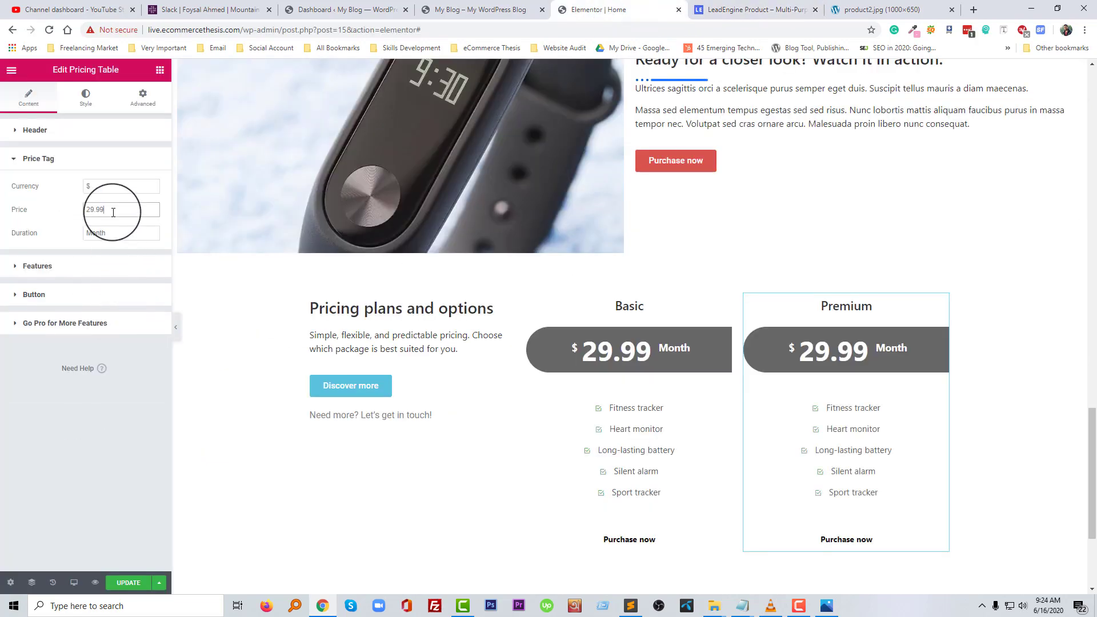
pyautogui.click(723, 12)
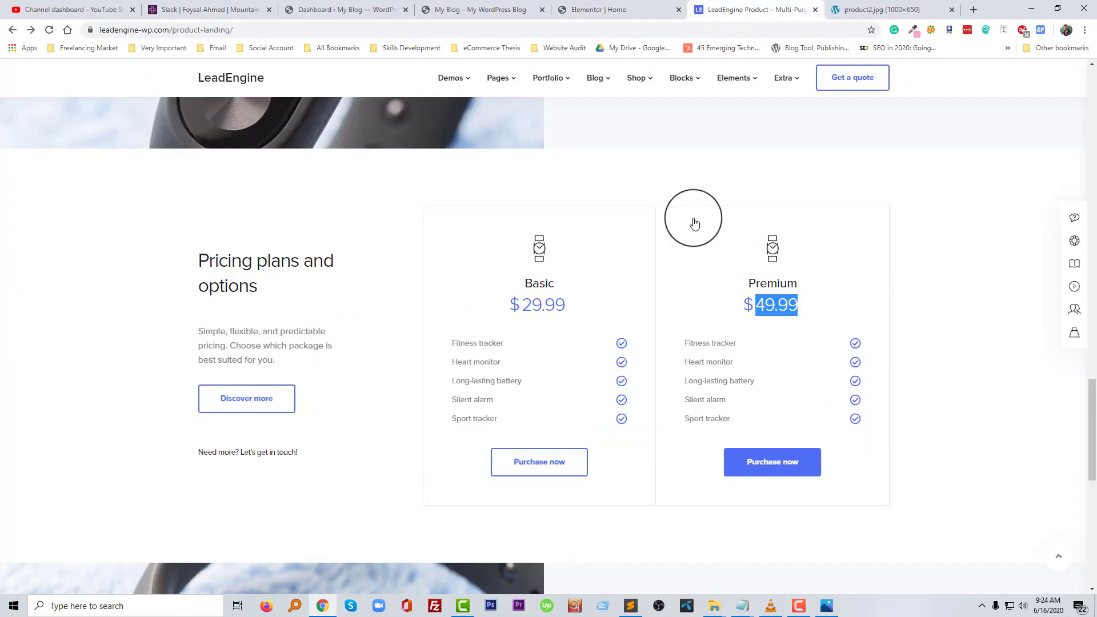
pyautogui.click(914, 368)
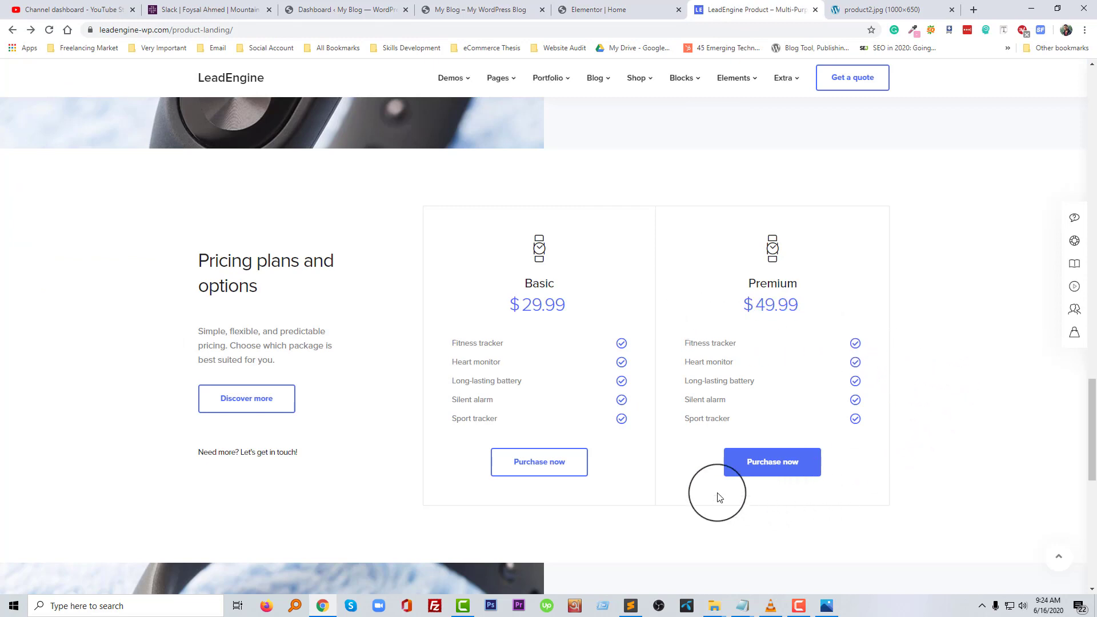
pyautogui.click(609, 8)
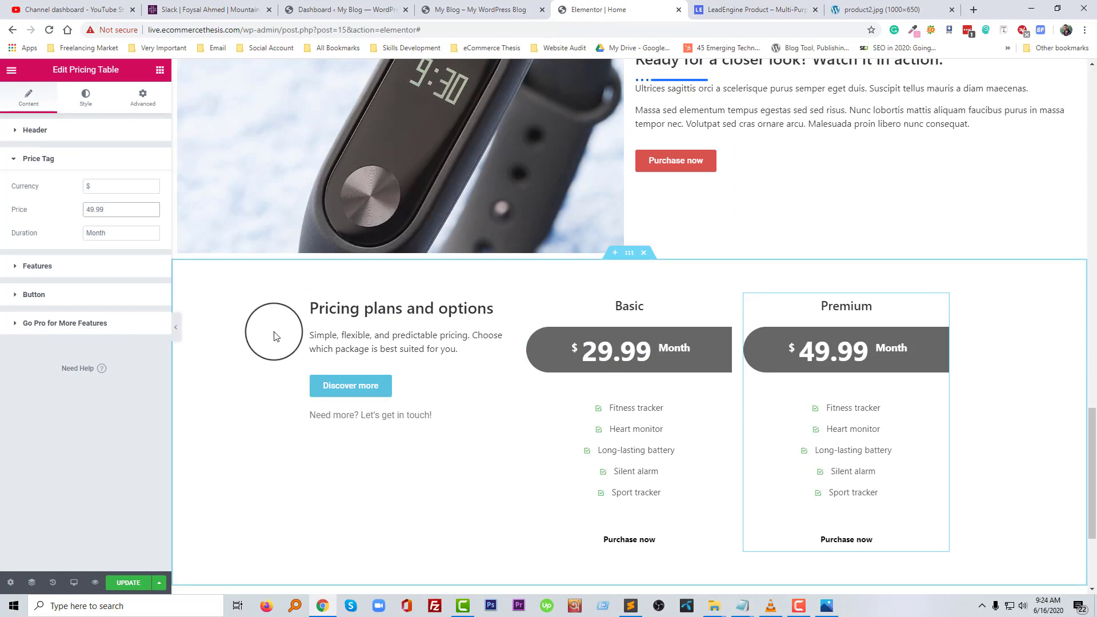
# Switch the Basic pricing table's header to an icon and compare it with the pricing section on the LeadEngine page.
pyautogui.click(724, 300)
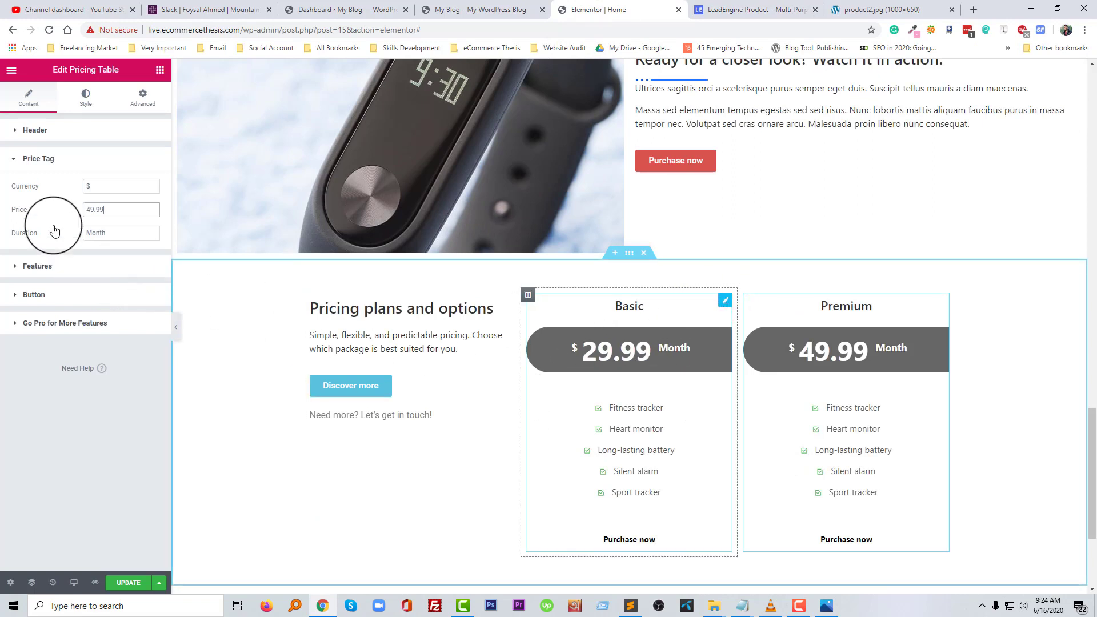
pyautogui.click(36, 131)
pyautogui.click(52, 132)
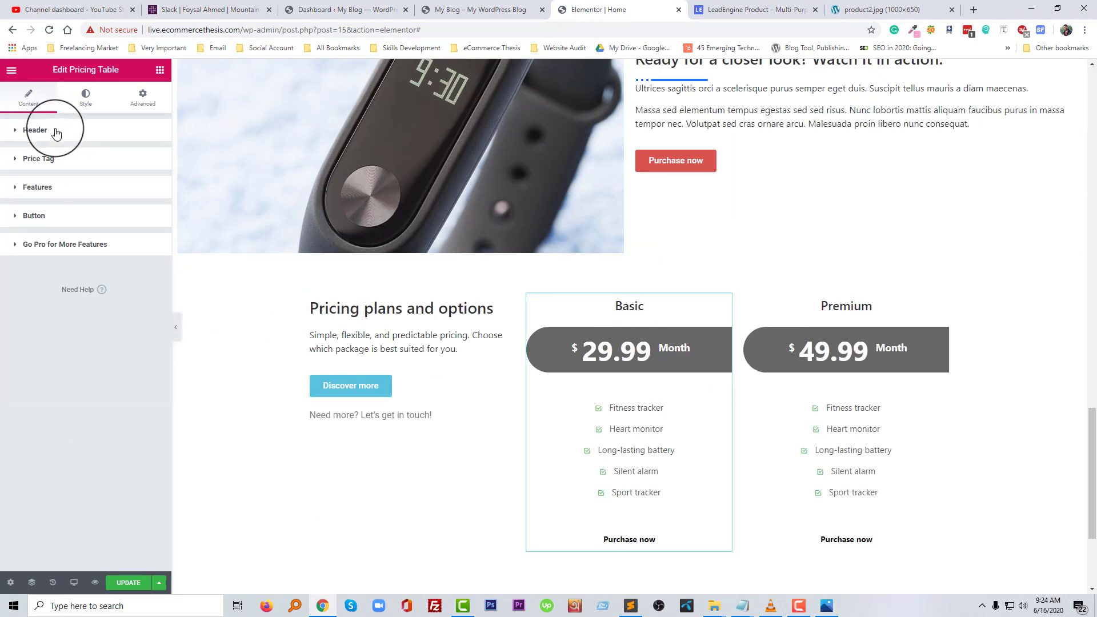
pyautogui.click(56, 132)
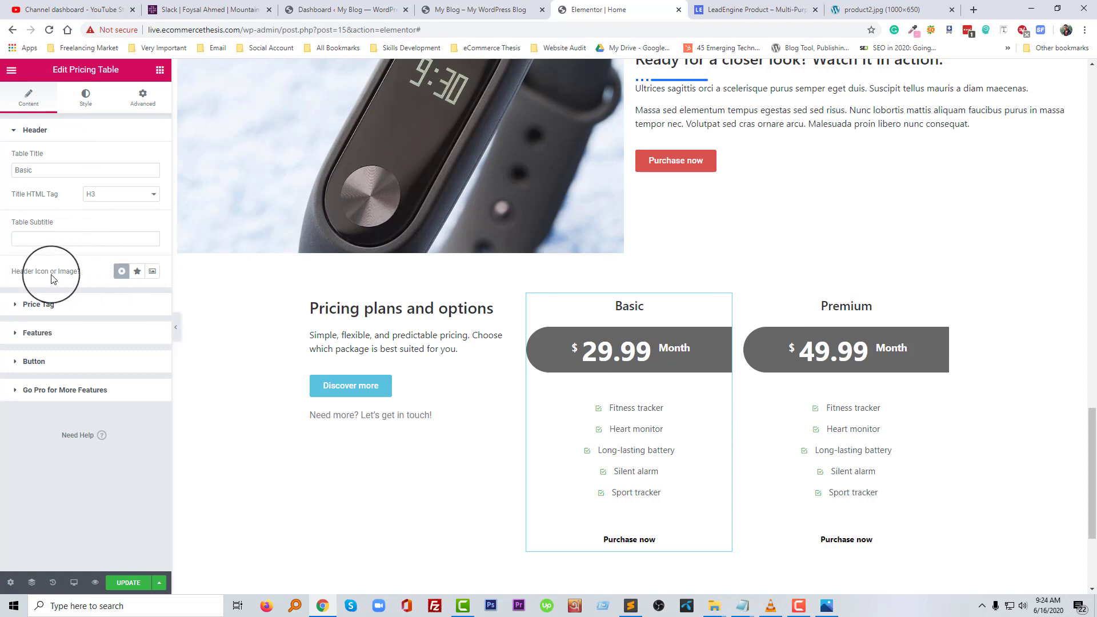
pyautogui.click(136, 271)
pyautogui.click(702, 18)
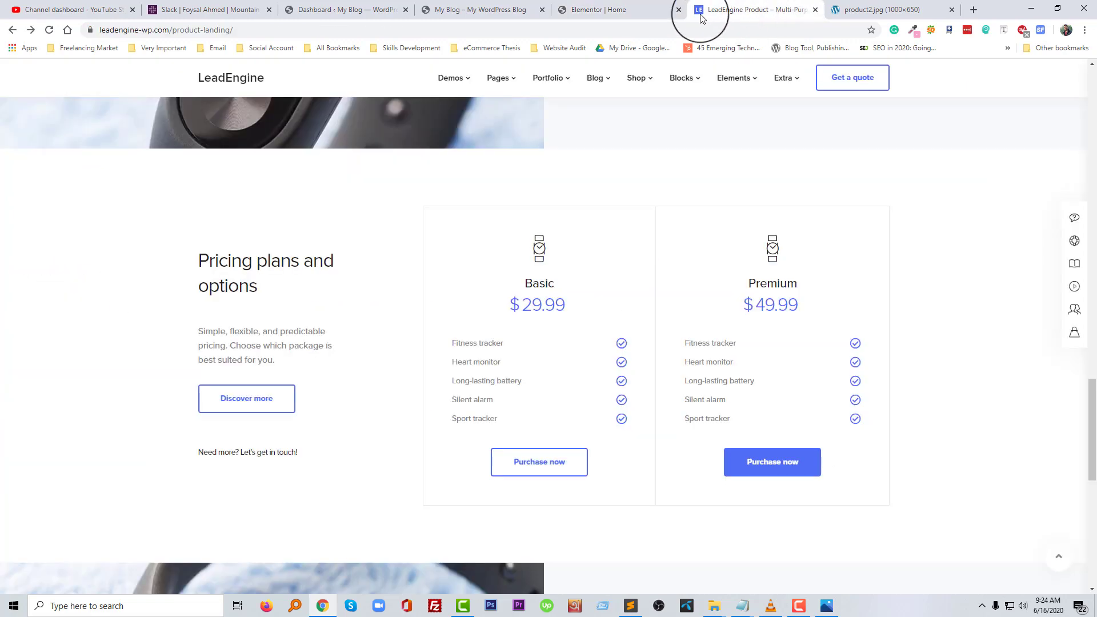
pyautogui.click(629, 10)
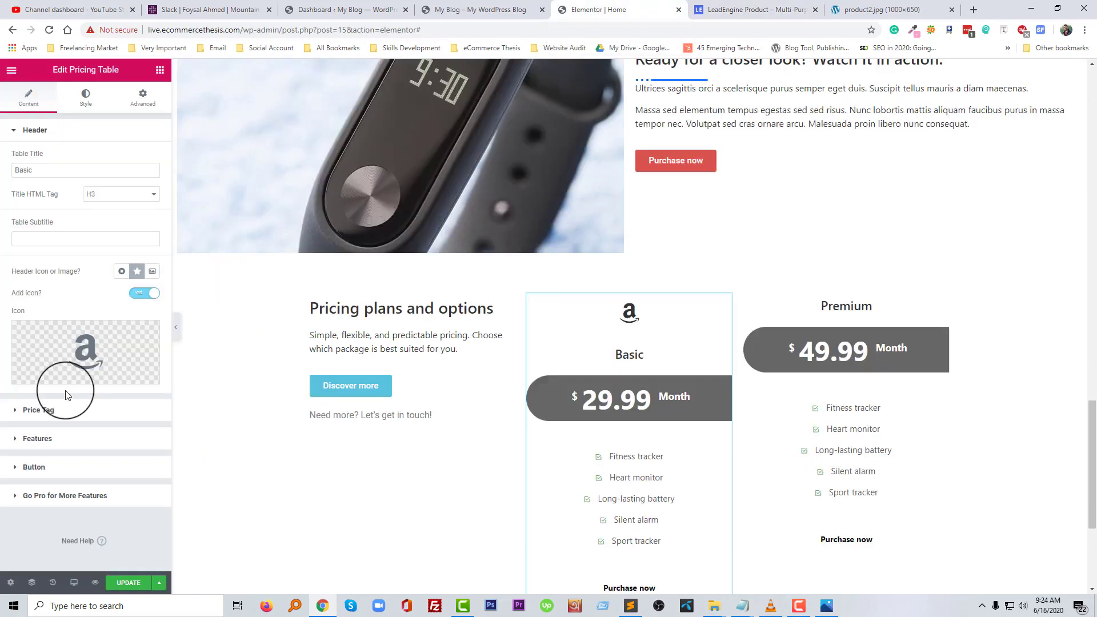
# Open the icon library for the Basic table and search it for "trac", "clock", "moni", "ana" and "suc".
pyautogui.click(96, 356)
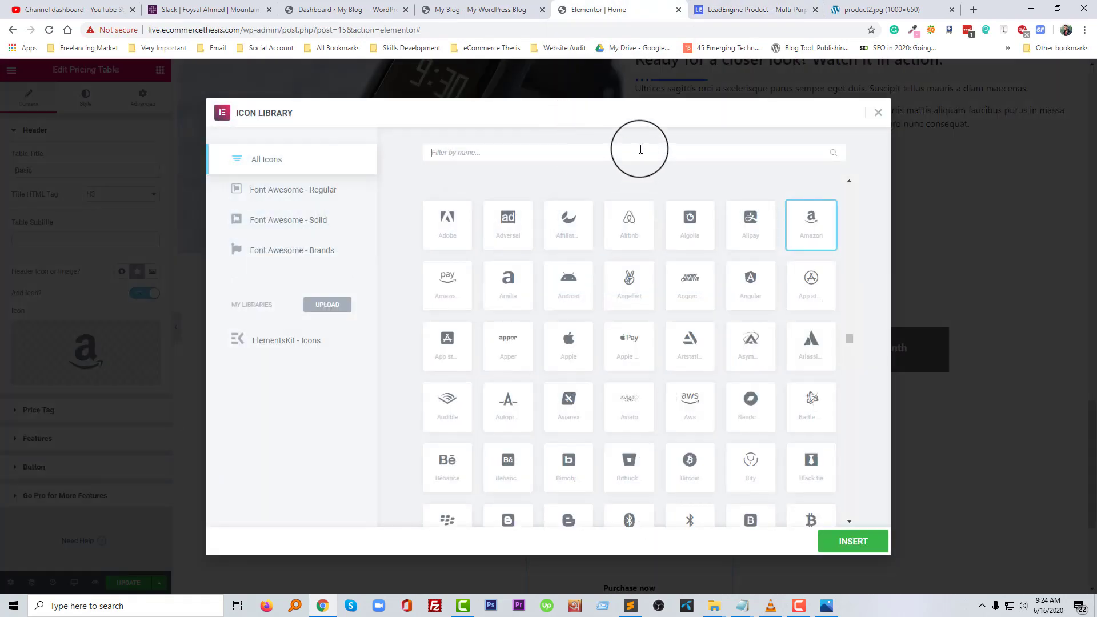
pyautogui.write('trac')
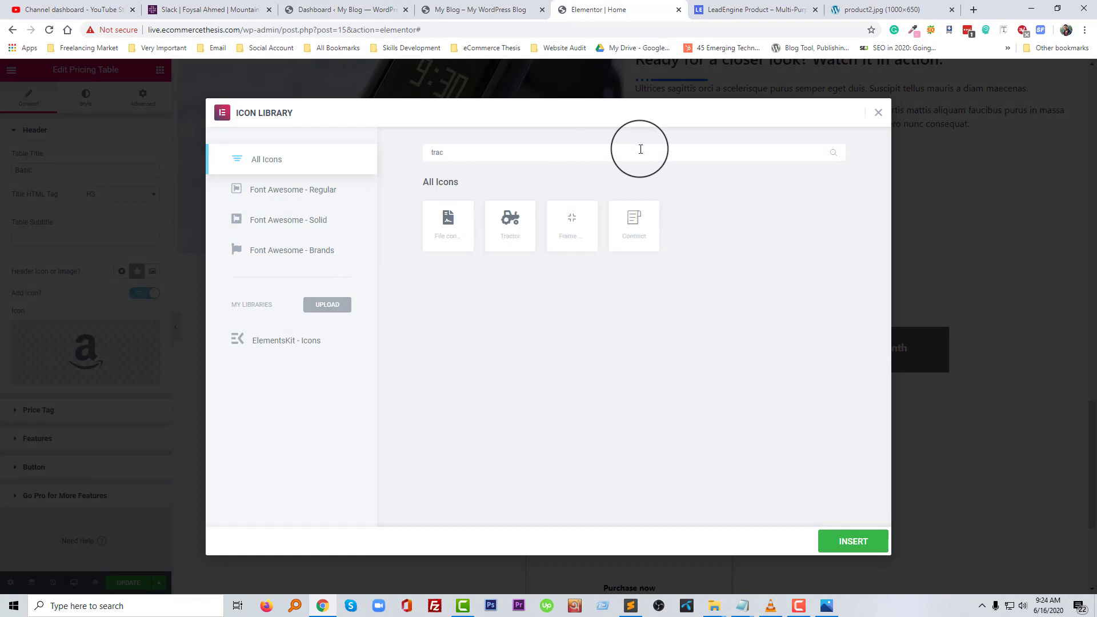
pyautogui.write('clock')
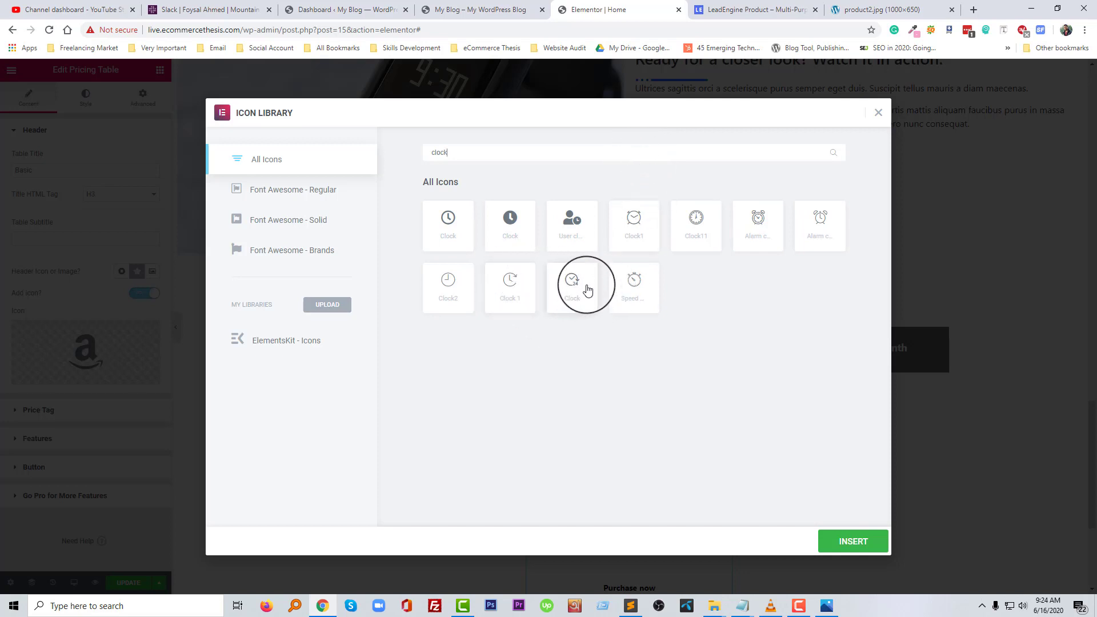
pyautogui.write('moni')
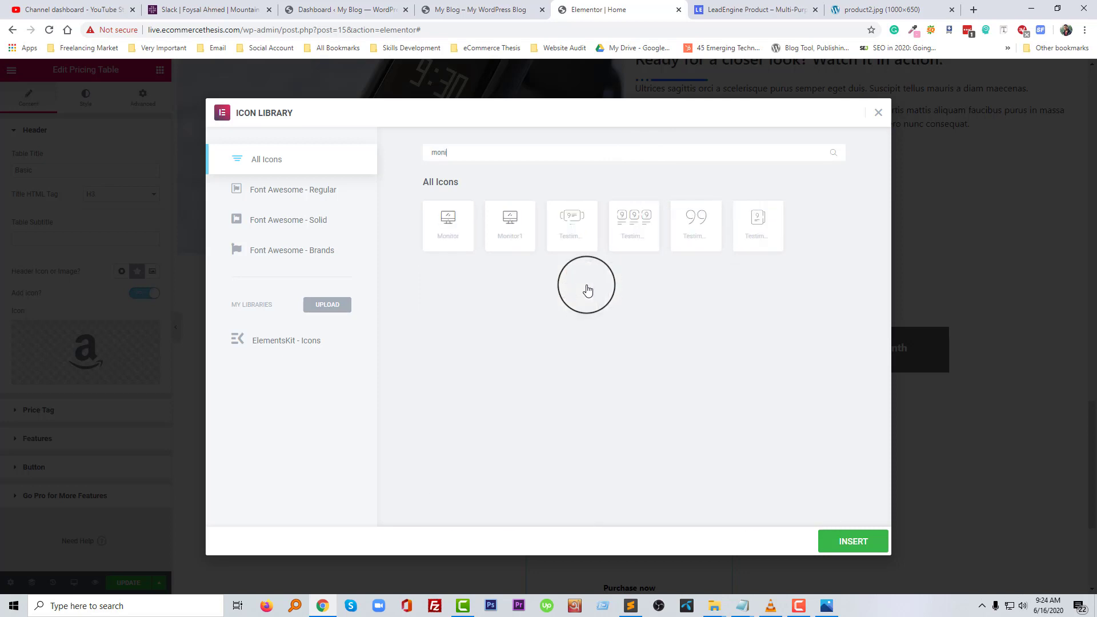
pyautogui.write('ana')
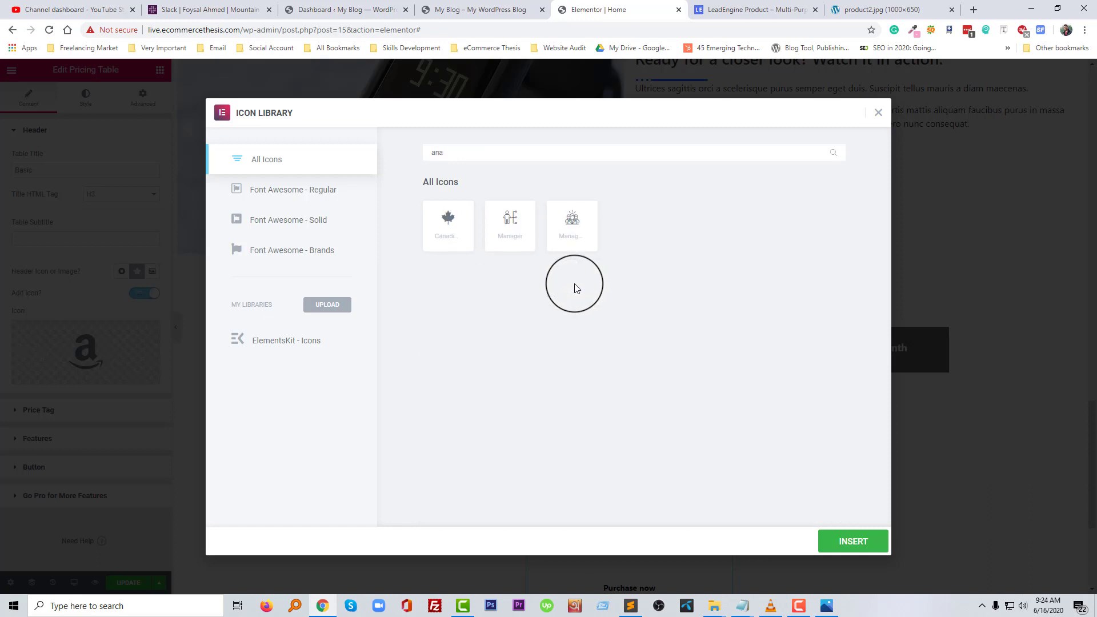
pyautogui.press('BackSpace')
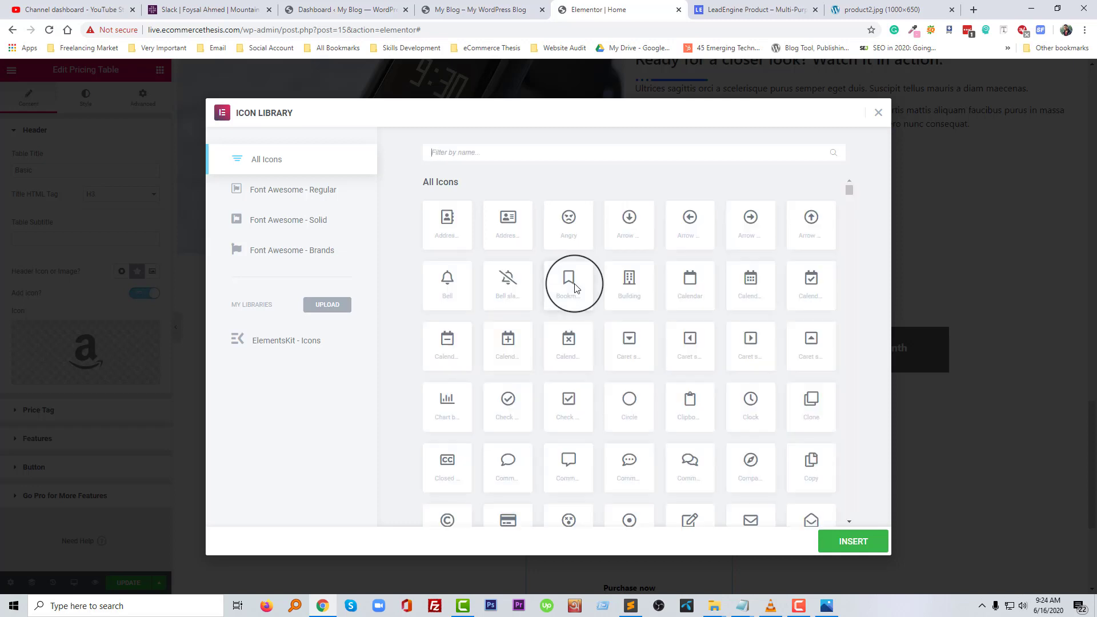
pyautogui.write('suc')
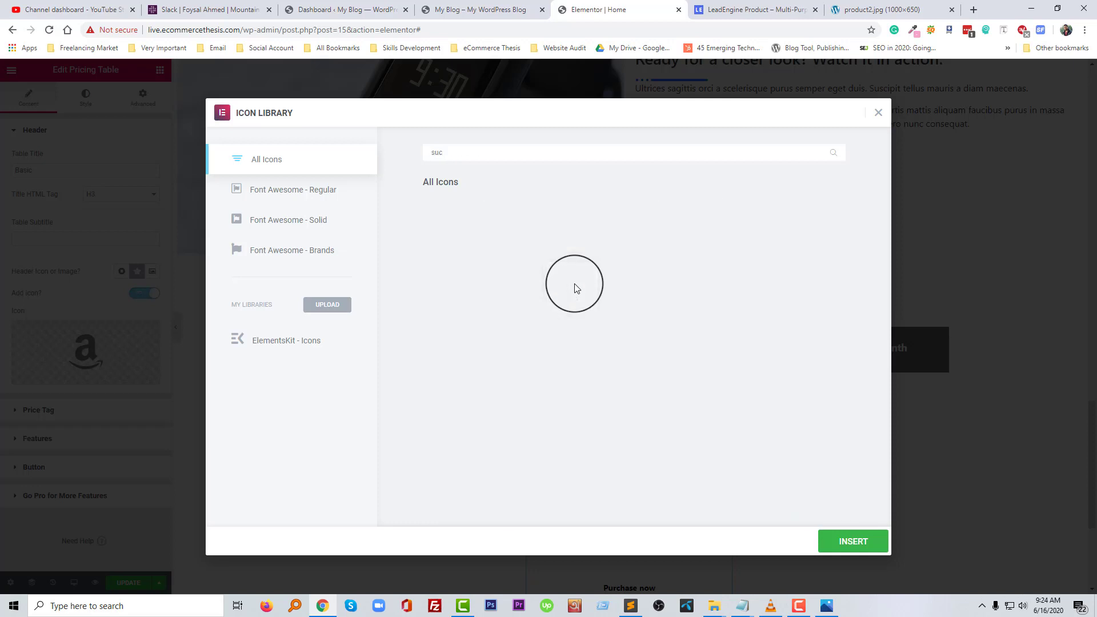
pyautogui.press('BackSpace')
pyautogui.press('BackSpace')
pyautogui.press('BackSpace')
# Search the icon library for "run" and insert the Running icon as the Basic table's header icon.
pyautogui.write('run')
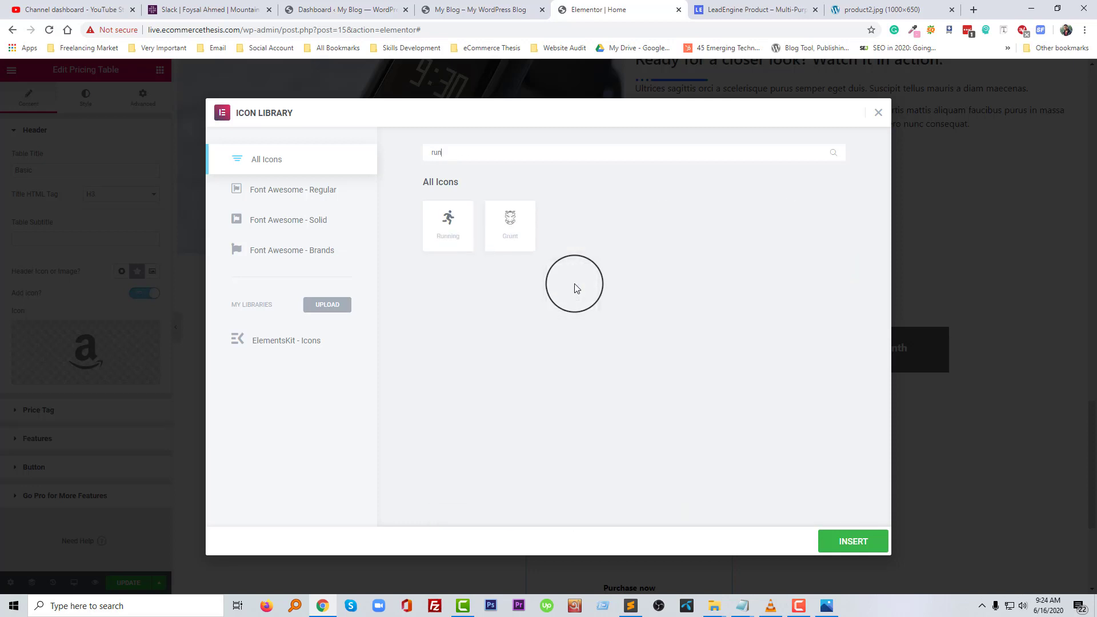
pyautogui.click(468, 247)
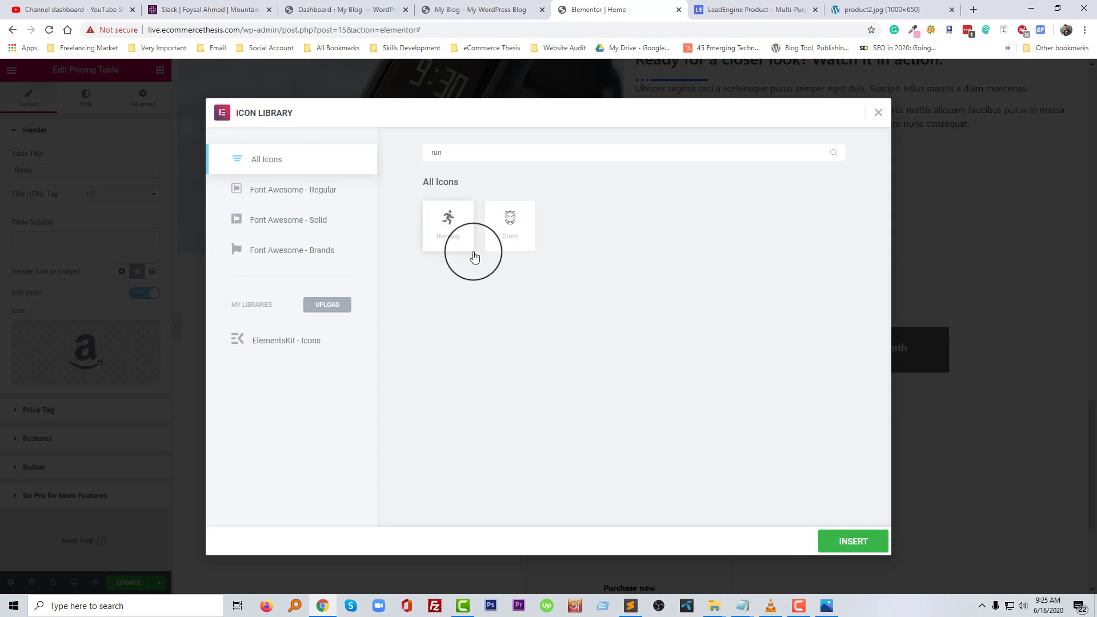
pyautogui.click(828, 546)
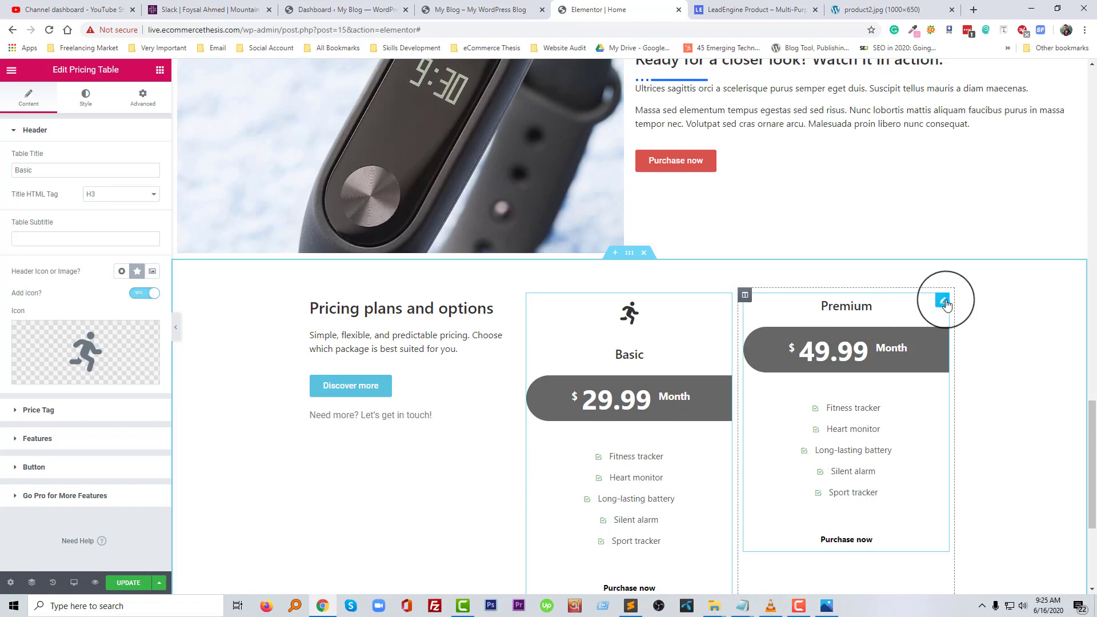
# Give the Premium pricing table a header icon and choose the Running icon, found by searching for "run".
pyautogui.click(943, 302)
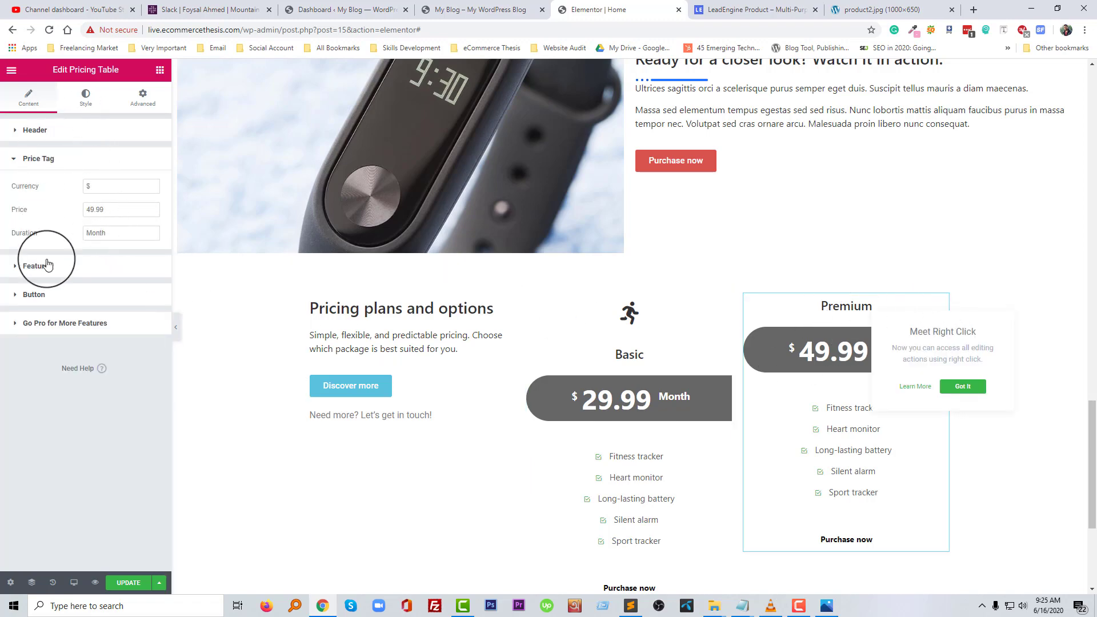
pyautogui.click(45, 138)
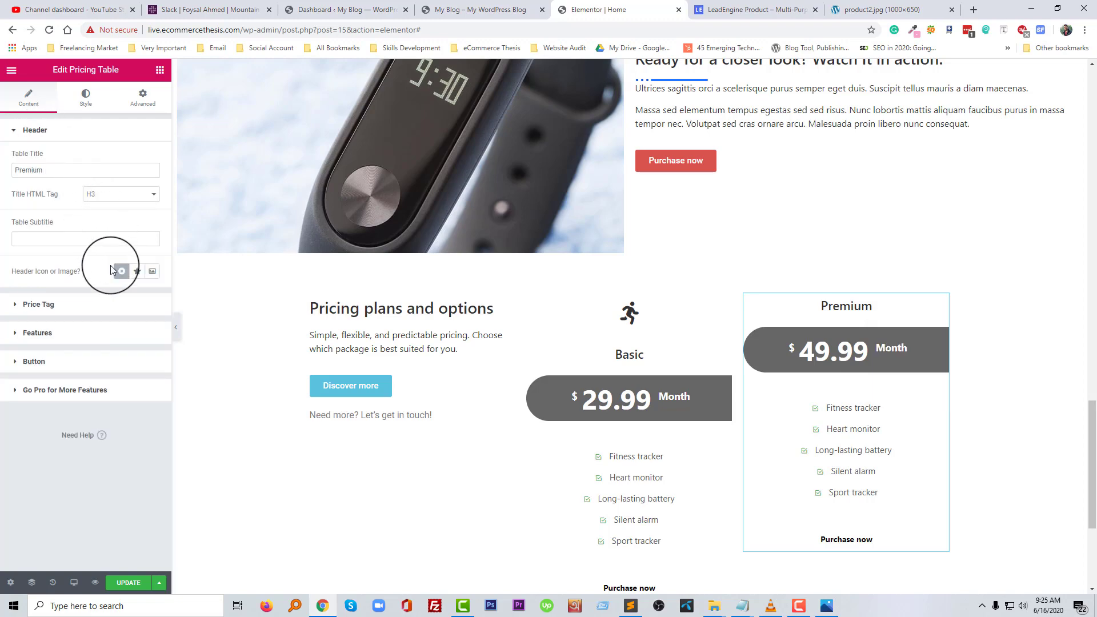
pyautogui.click(137, 272)
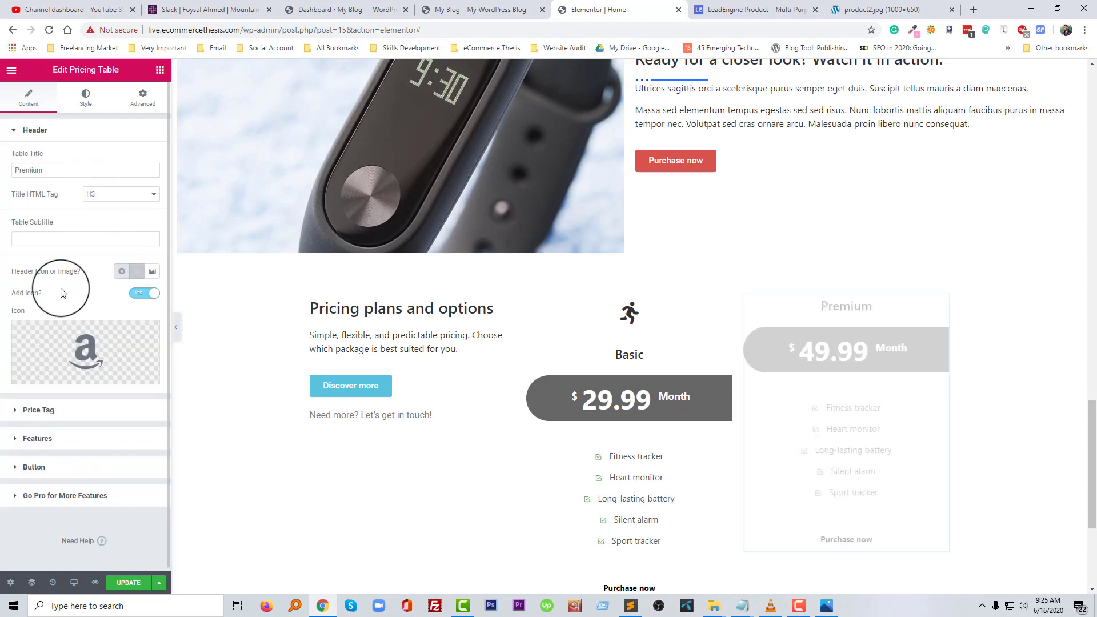
pyautogui.click(85, 348)
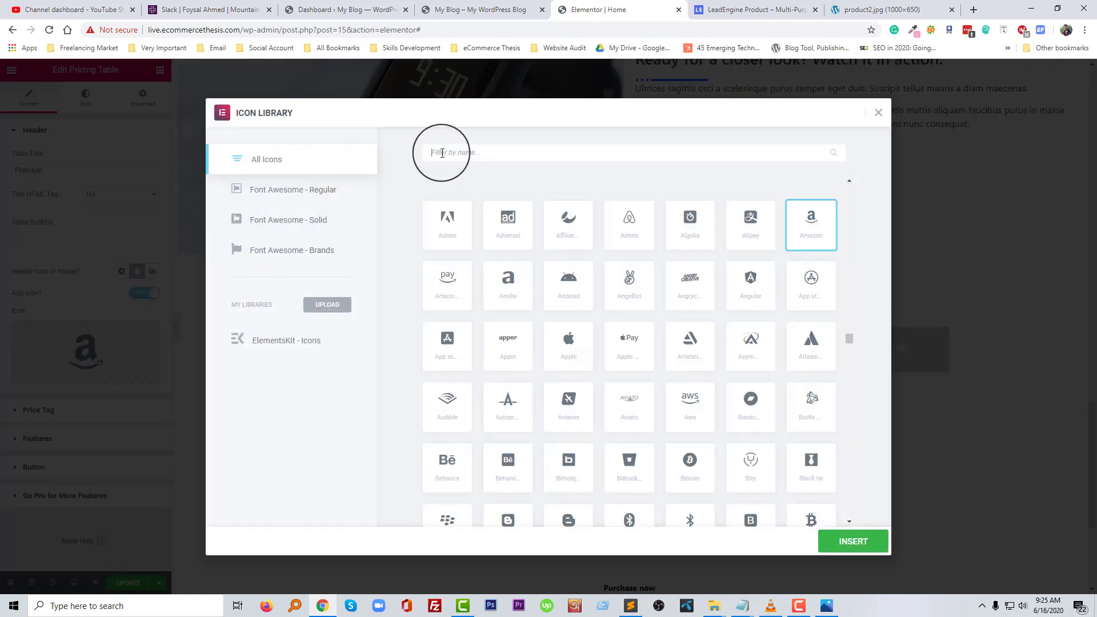
pyautogui.write('run')
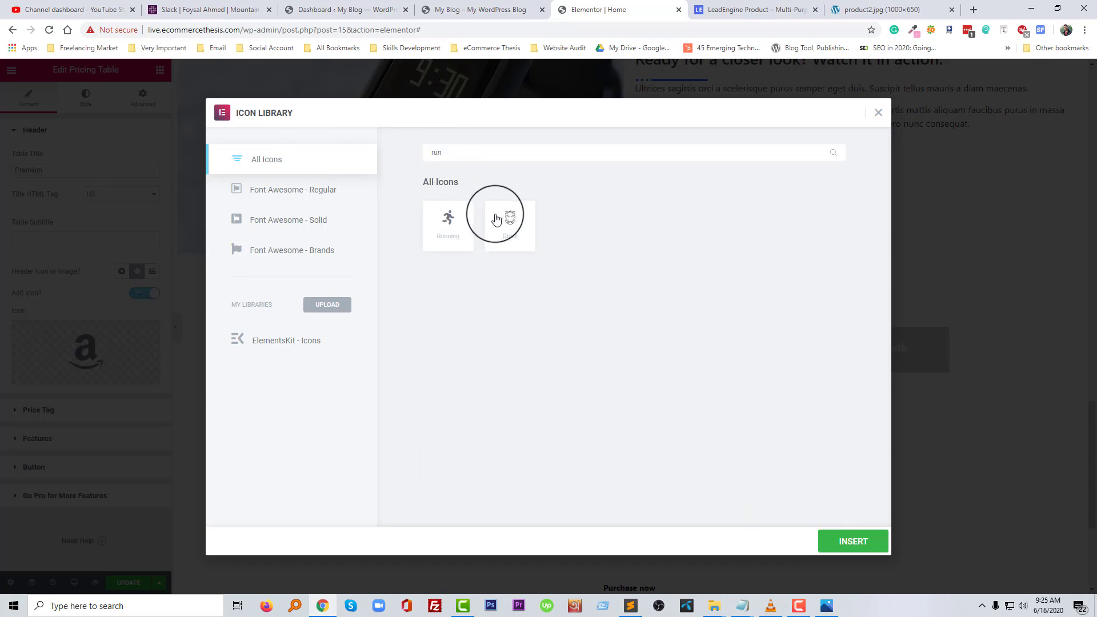
pyautogui.click(448, 220)
pyautogui.click(840, 539)
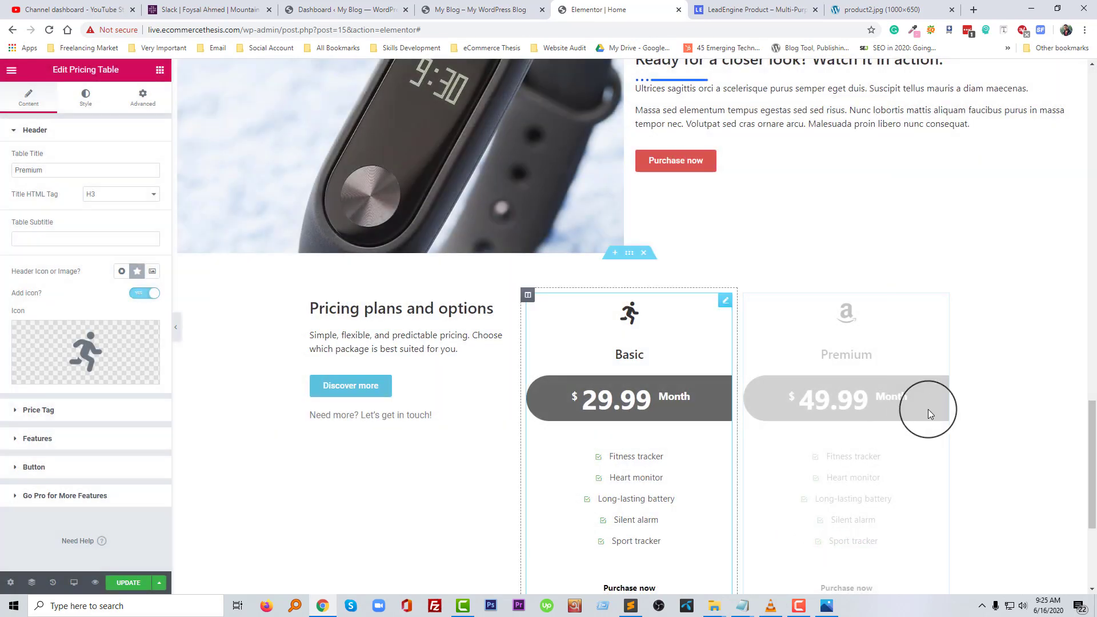
# Unlink the padding of the "Ready for a closer look?" section and set its top and bottom padding to 50 px.
pyautogui.scroll(-3, 971, 449)
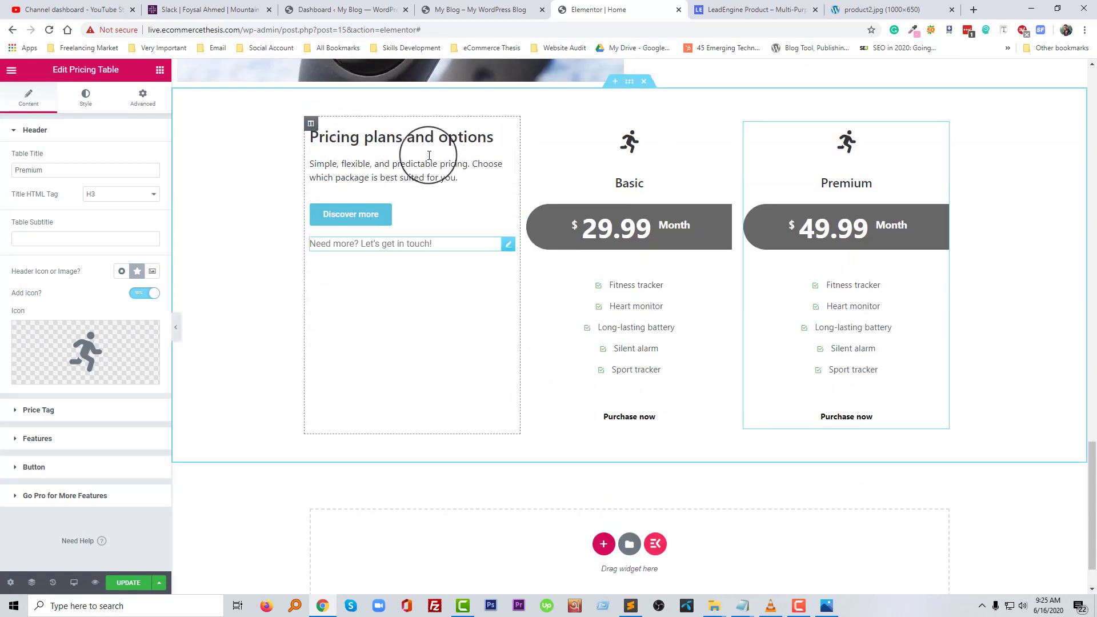
pyautogui.scroll(3, 587, 400)
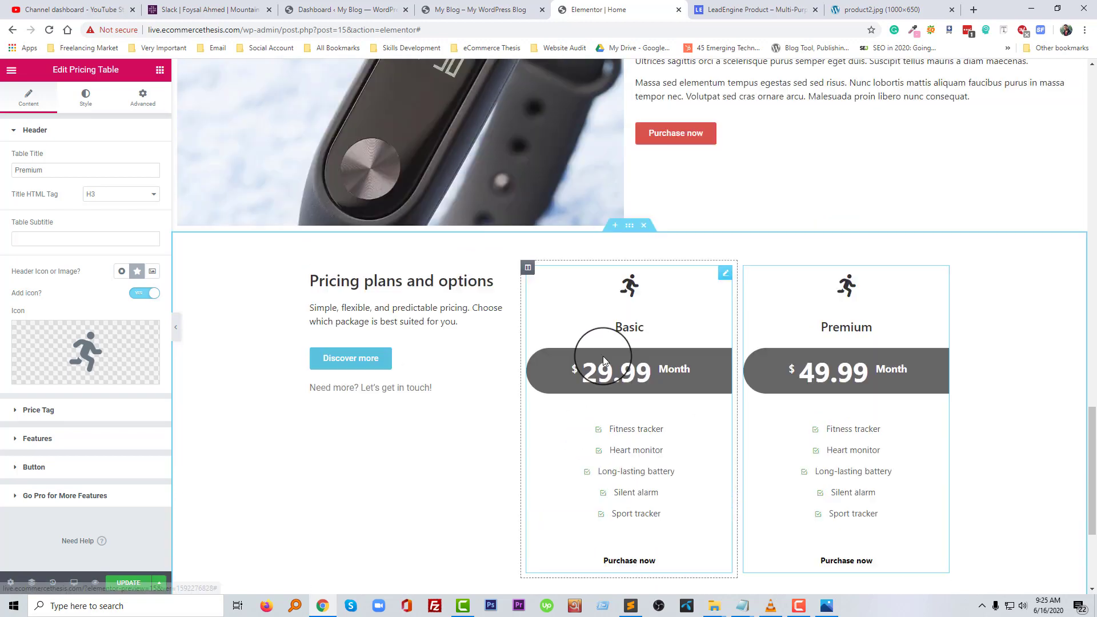
pyautogui.scroll(5, 632, 269)
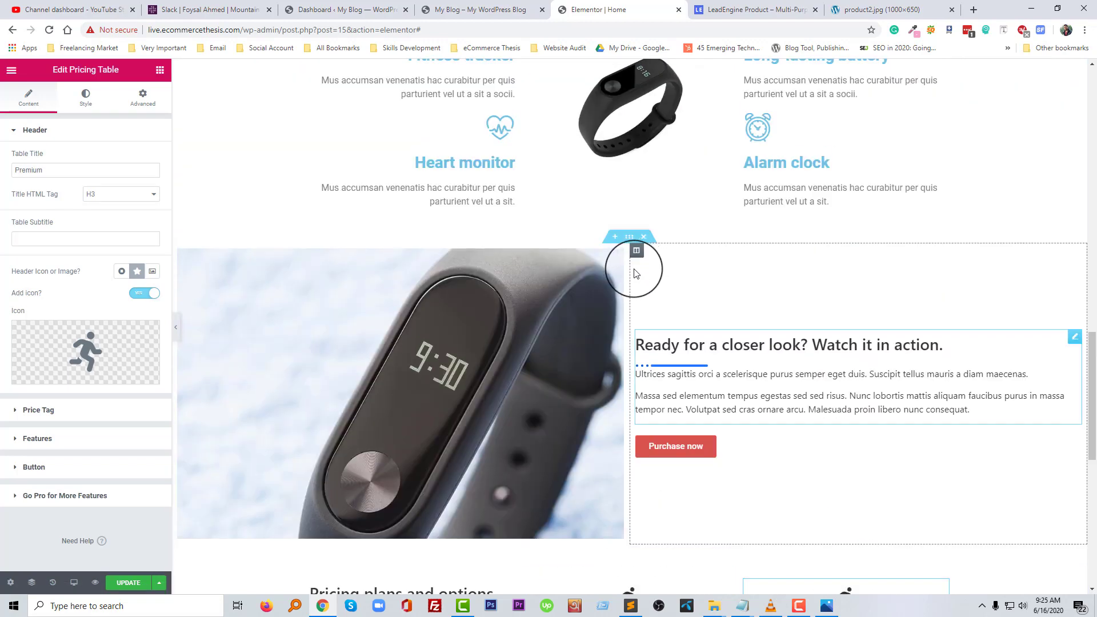
pyautogui.click(629, 237)
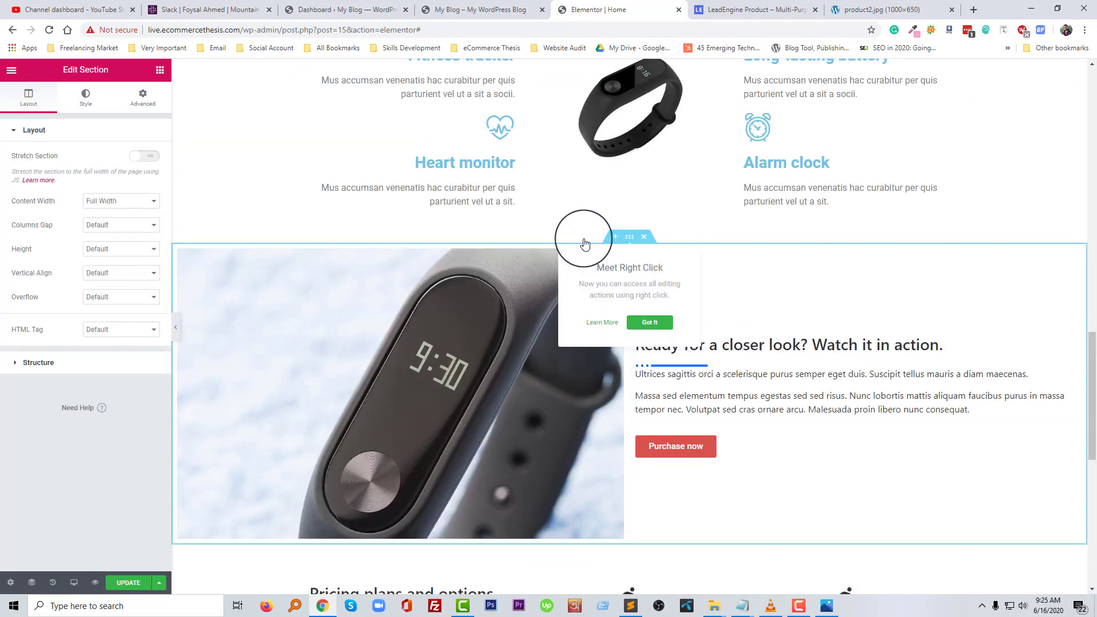
pyautogui.click(142, 98)
pyautogui.click(145, 230)
pyautogui.click(20, 231)
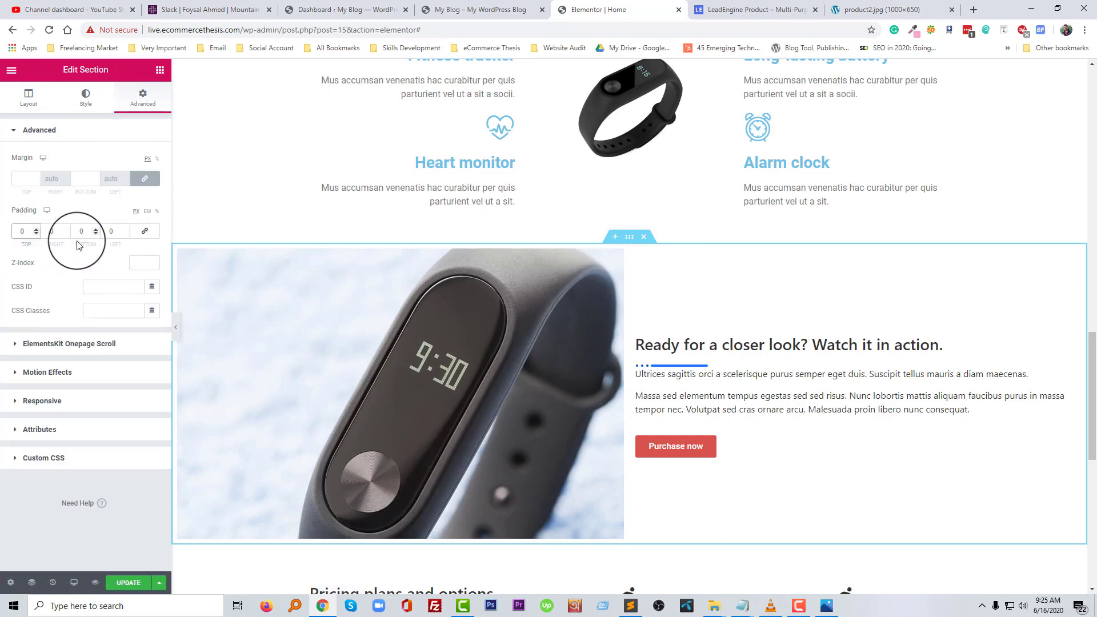
pyautogui.write('5')
pyautogui.write('5')
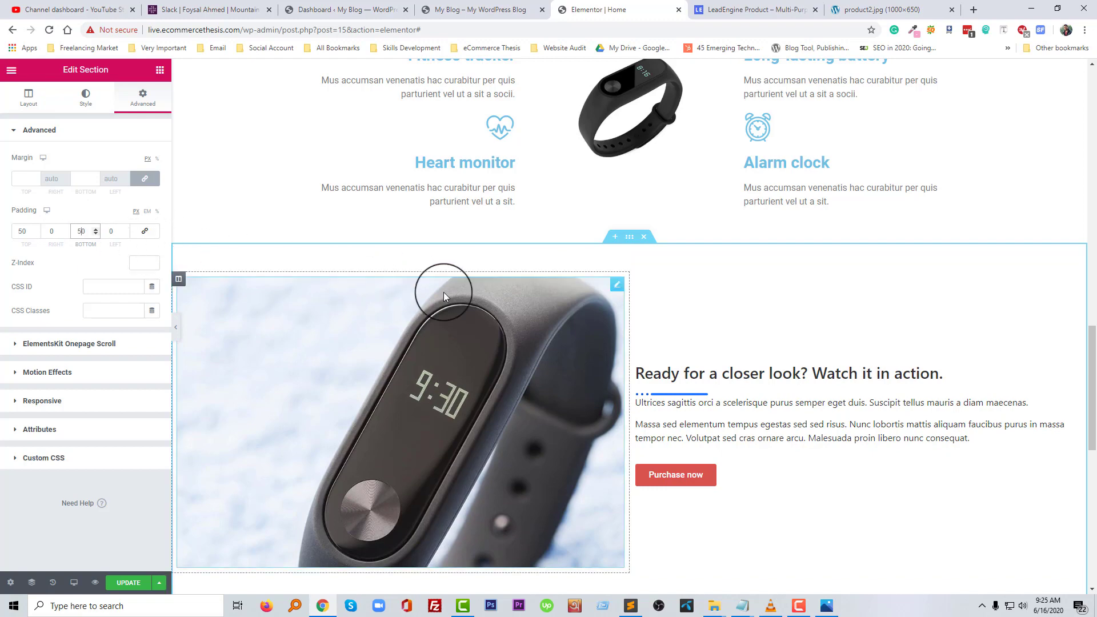
# Update the Elementor page and review the pricing section on the live site.
pyautogui.scroll(-8, 560, 320)
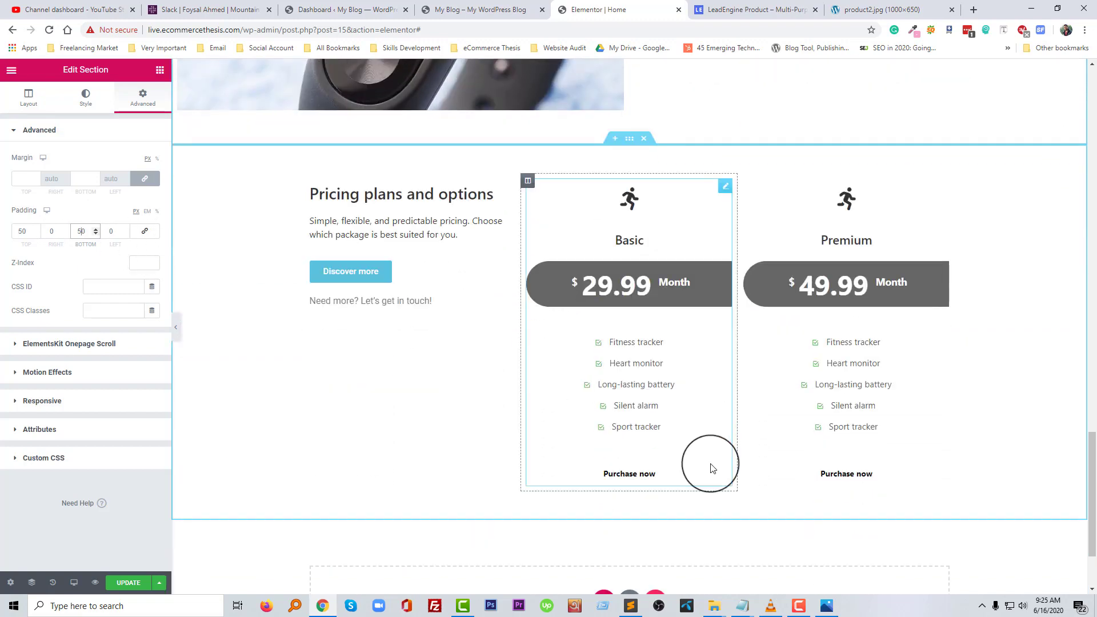
pyautogui.scroll(-2, 710, 465)
pyautogui.click(120, 582)
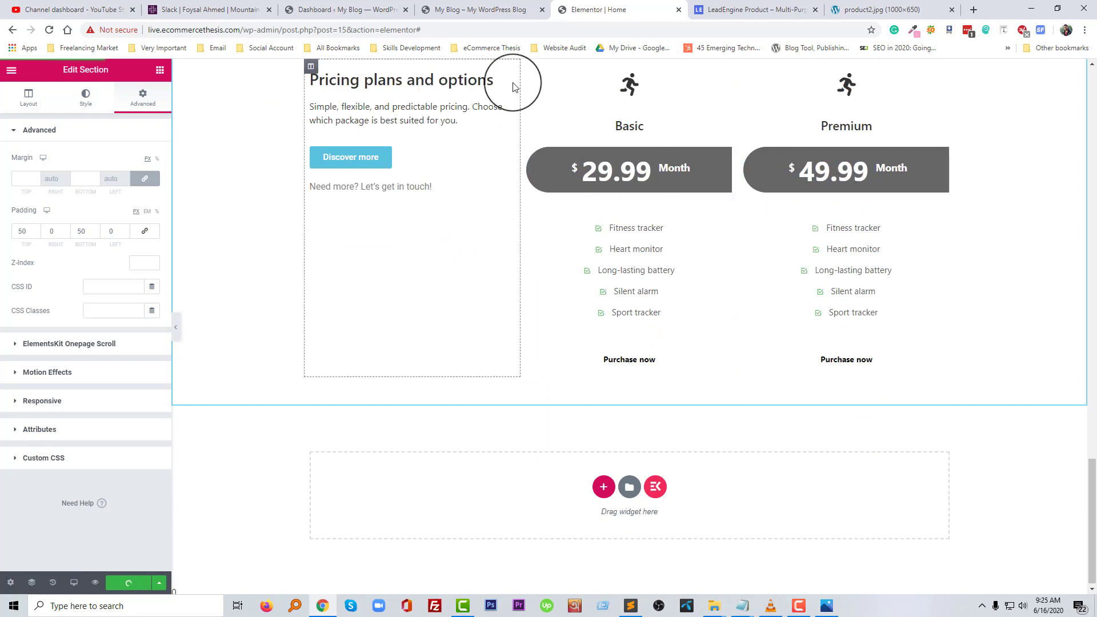
pyautogui.click(482, 11)
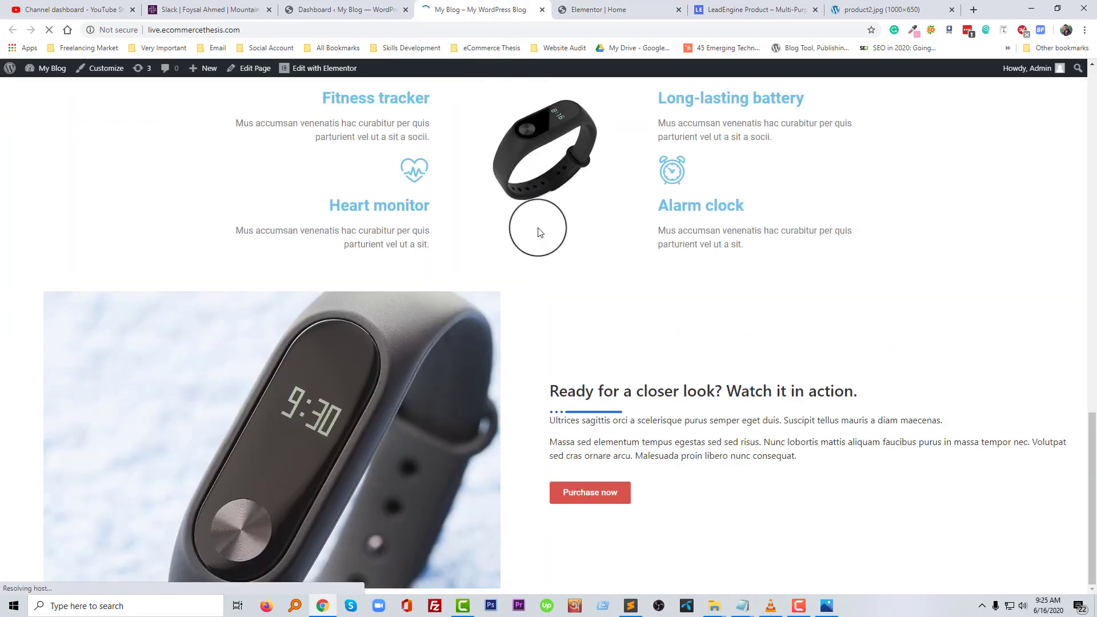
pyautogui.scroll(-7, 571, 268)
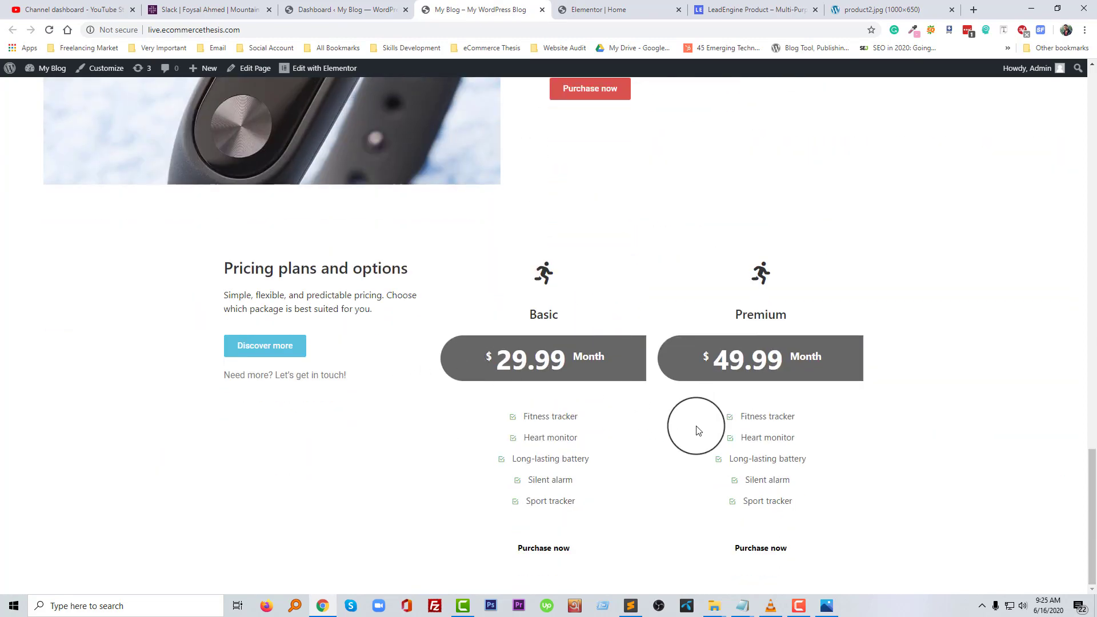
# Examine the LeadEngine page's pricing section and the Contact us section below it, including the image, form fields and footer.
pyautogui.click(617, 7)
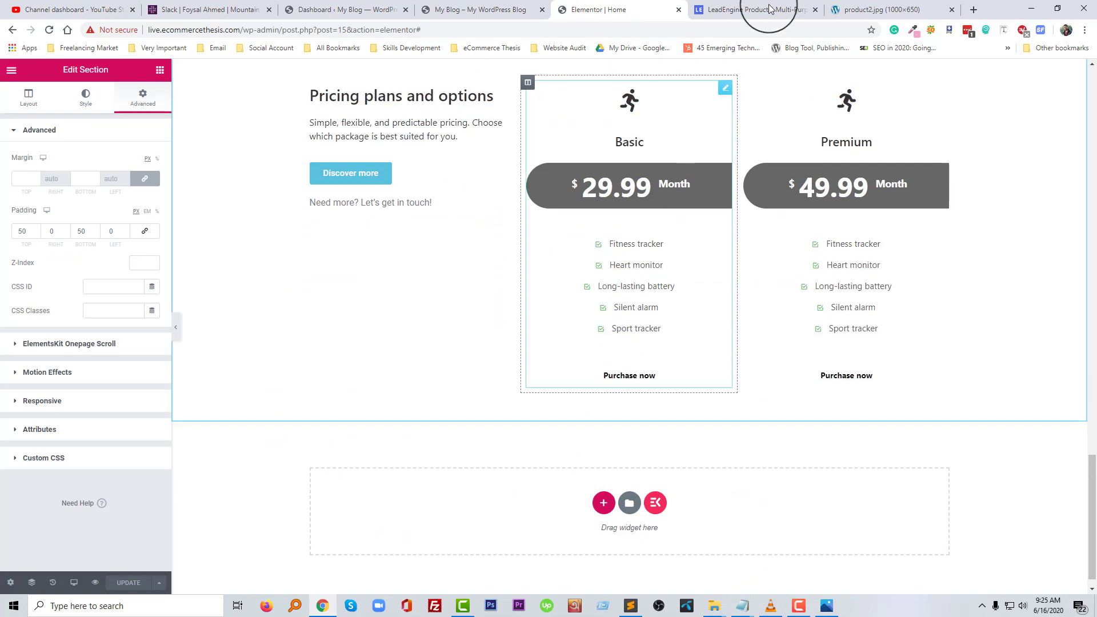
pyautogui.click(760, 10)
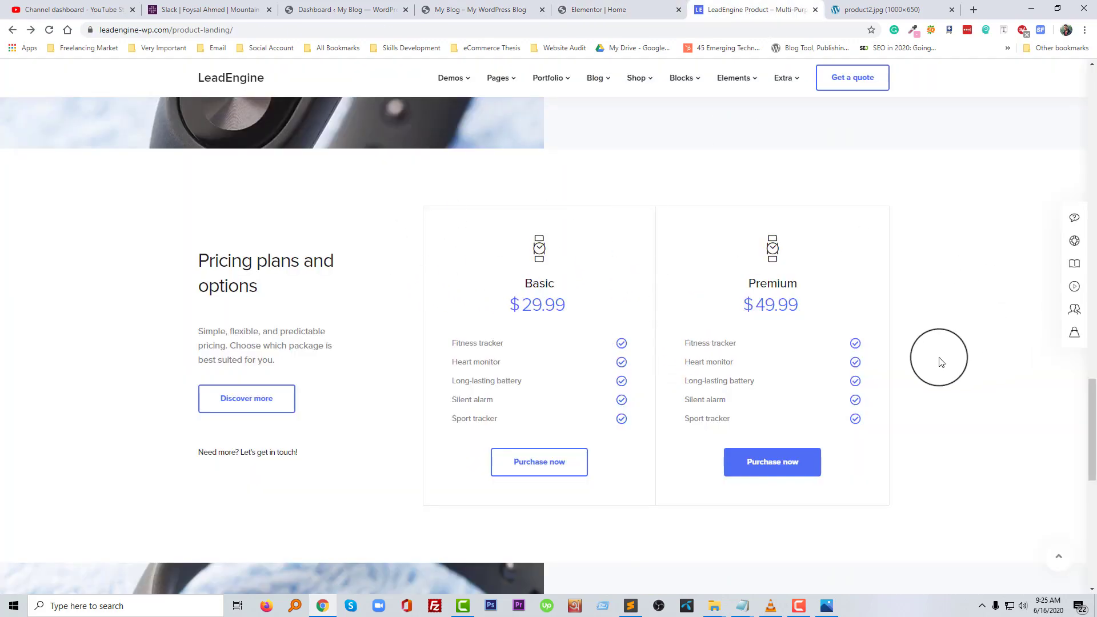
pyautogui.scroll(-6, 459, 350)
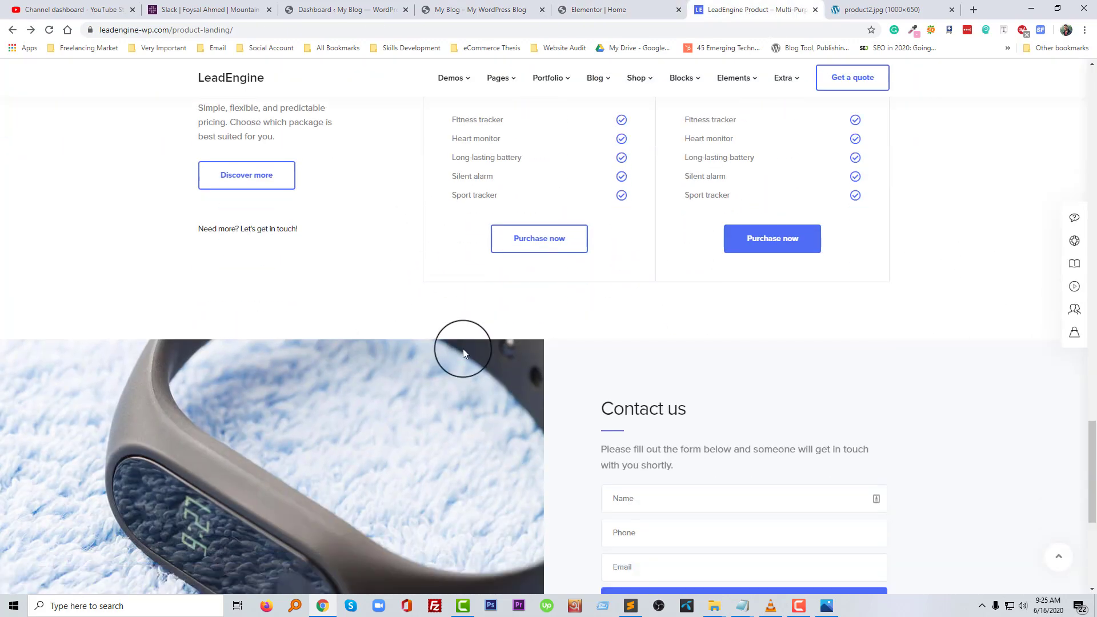
pyautogui.scroll(-2, 426, 341)
pyautogui.scroll(2, 440, 338)
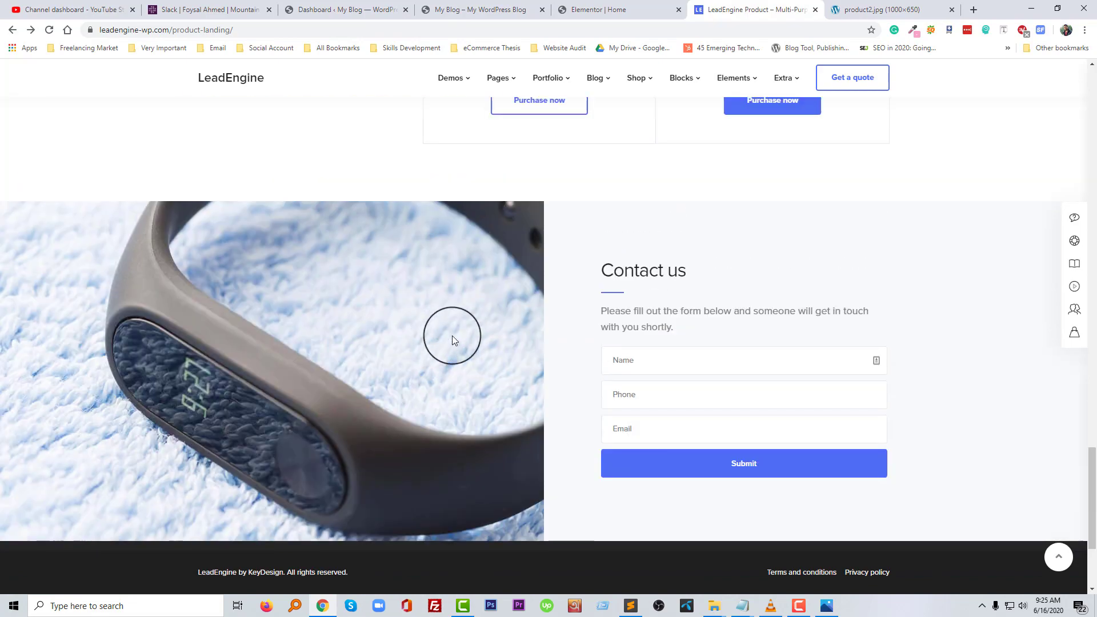
# Duplicate the "Ready for a closer look?" section in the Elementor page and move the copy below the pricing section.
pyautogui.scroll(3, 301, 341)
pyautogui.scroll(-4, 311, 340)
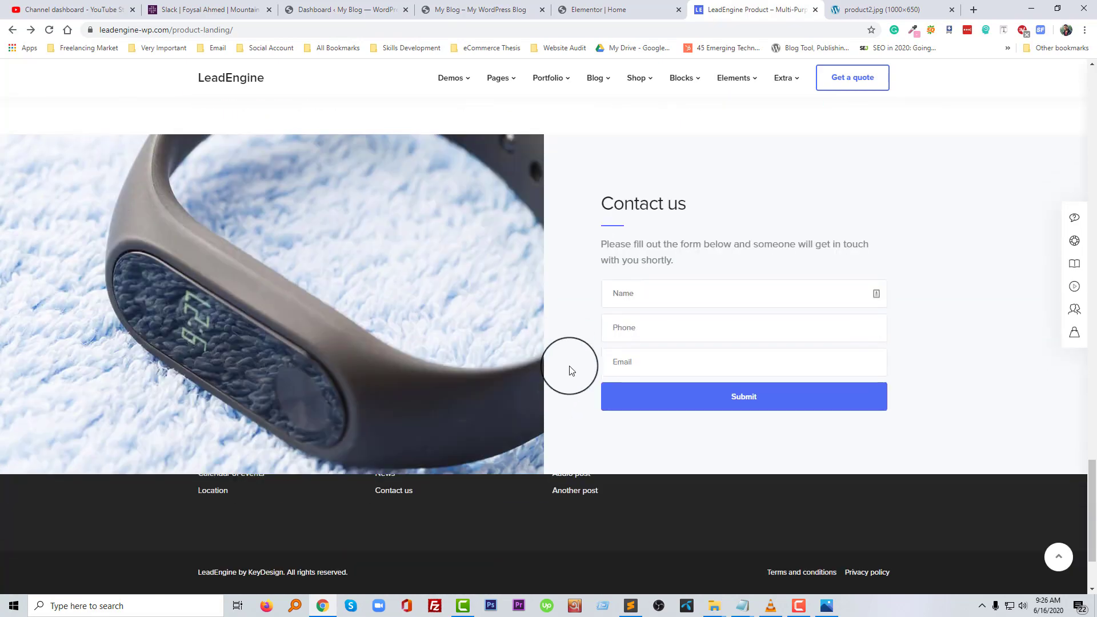
pyautogui.scroll(11, 444, 377)
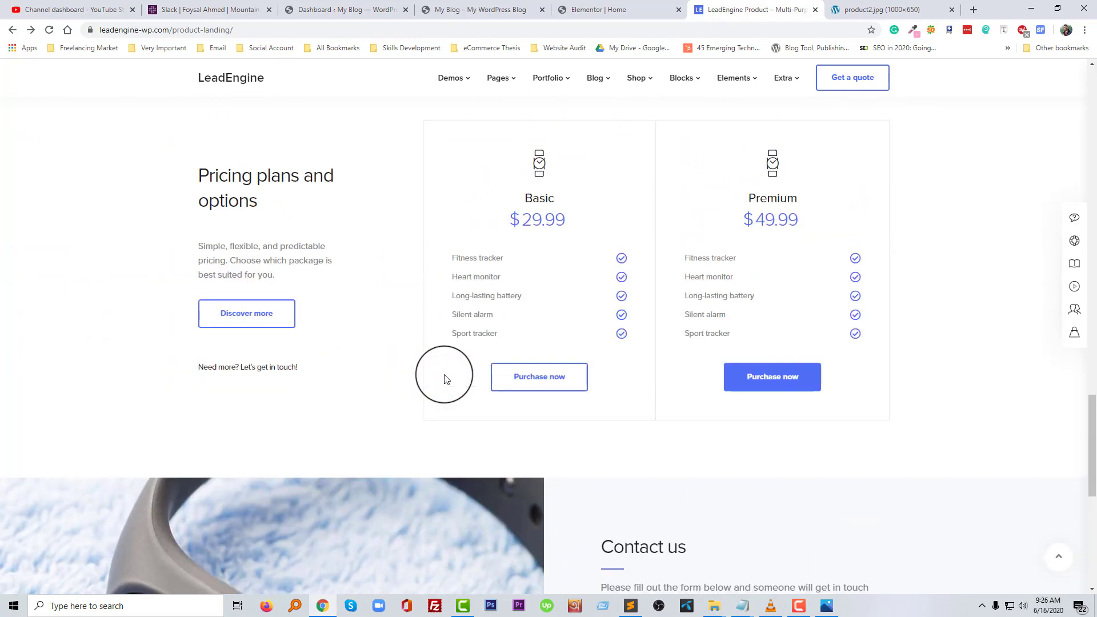
pyautogui.scroll(3, 446, 379)
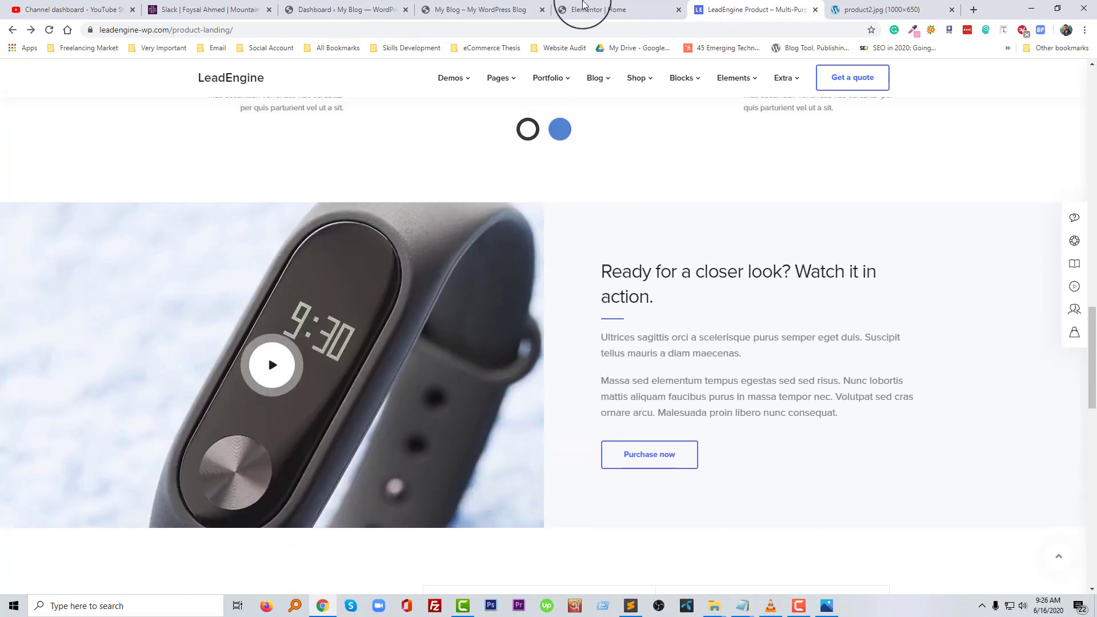
pyautogui.click(583, 6)
pyautogui.scroll(7, 609, 272)
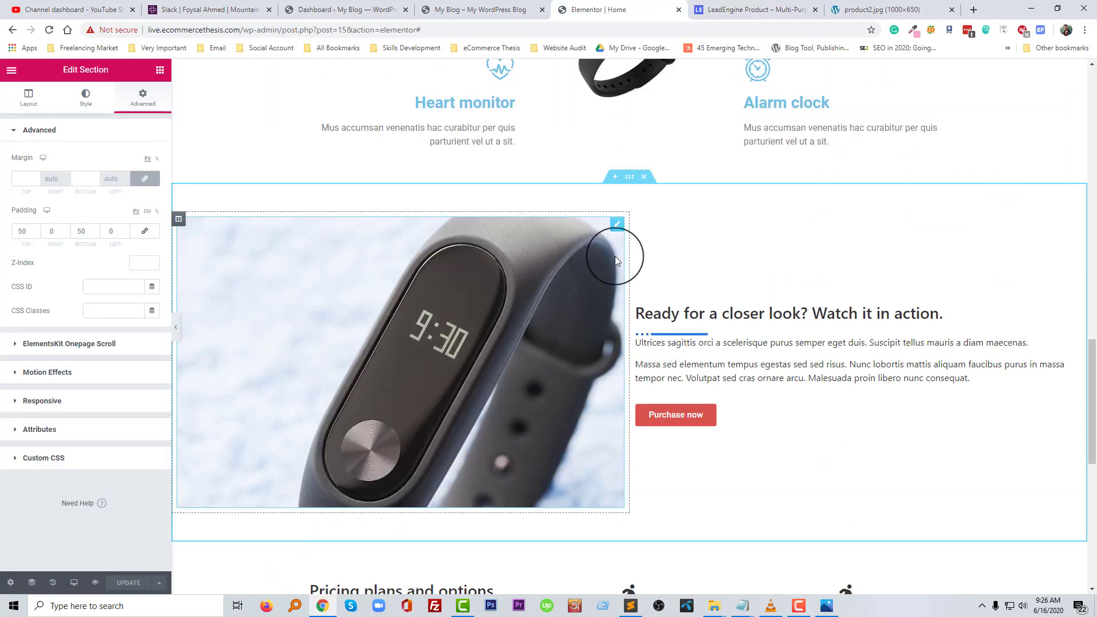
pyautogui.rightClick(629, 197)
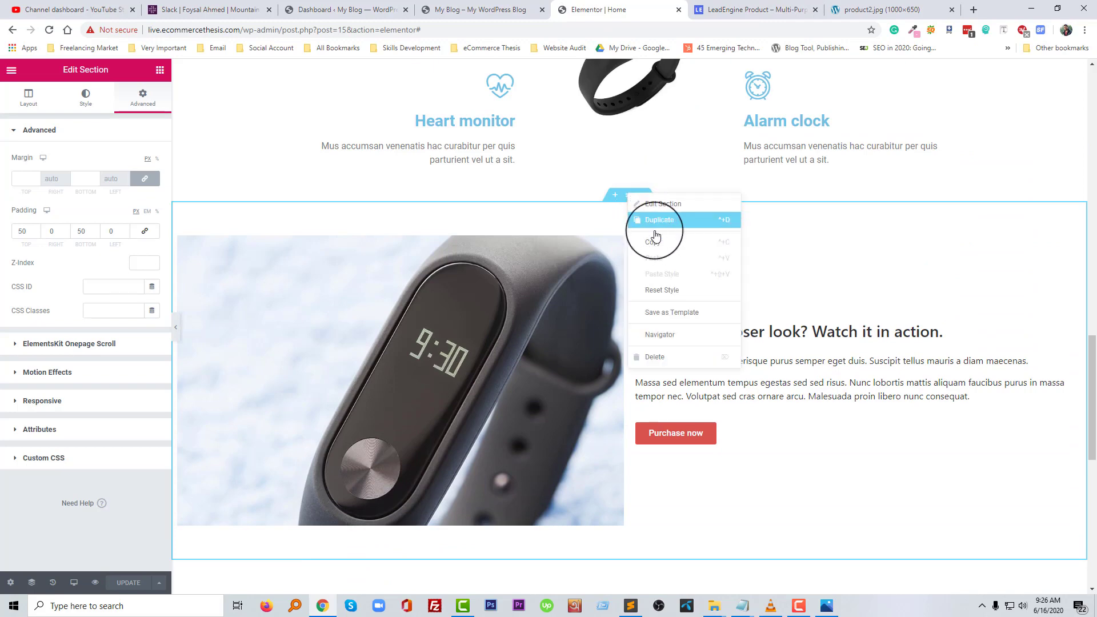
pyautogui.click(657, 241)
pyautogui.click(633, 196)
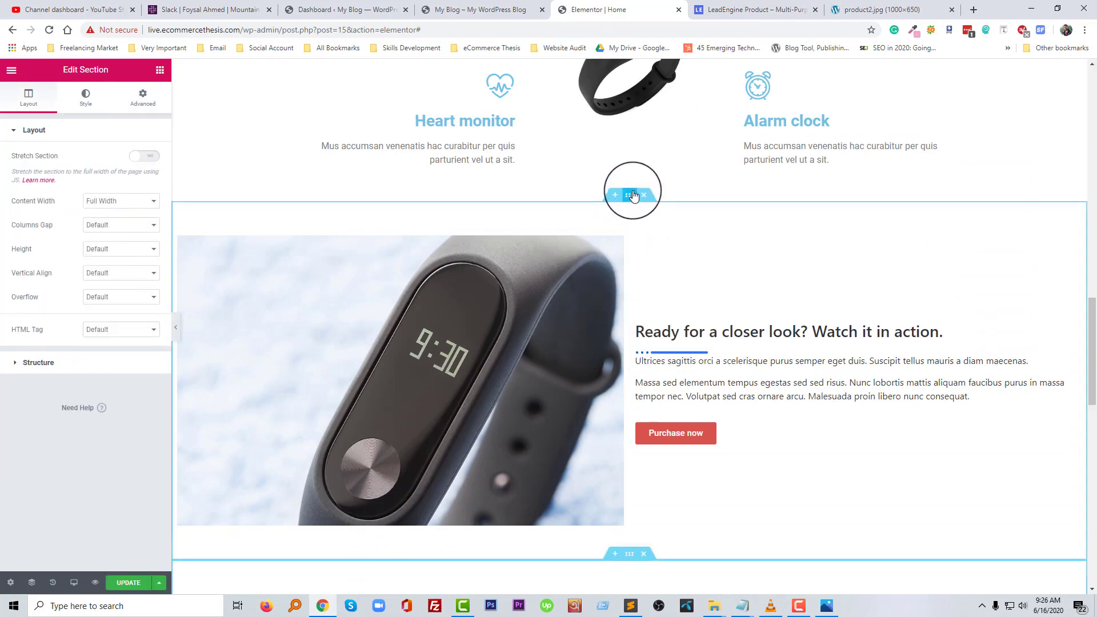
pyautogui.moveTo(633, 195); pyautogui.dragTo(750, 2)
pyautogui.scroll(-2, 627, 349)
pyautogui.scroll(-8, 612, 411)
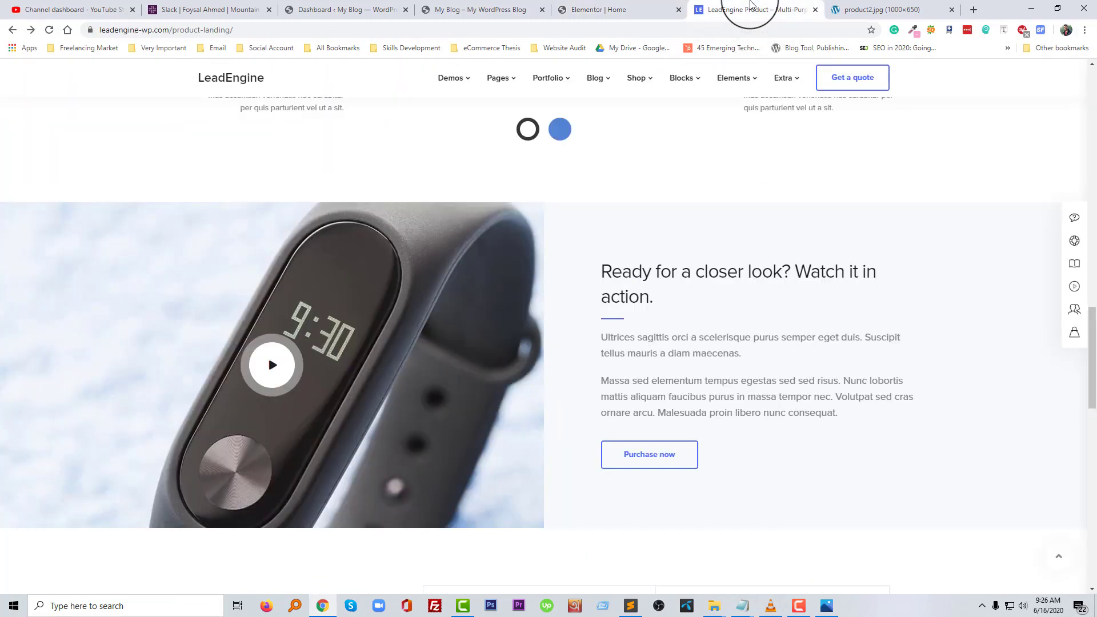
# Inspect the wristband image of the LeadEngine page's Contact us section with the browser developer tools.
pyautogui.scroll(-15, 415, 335)
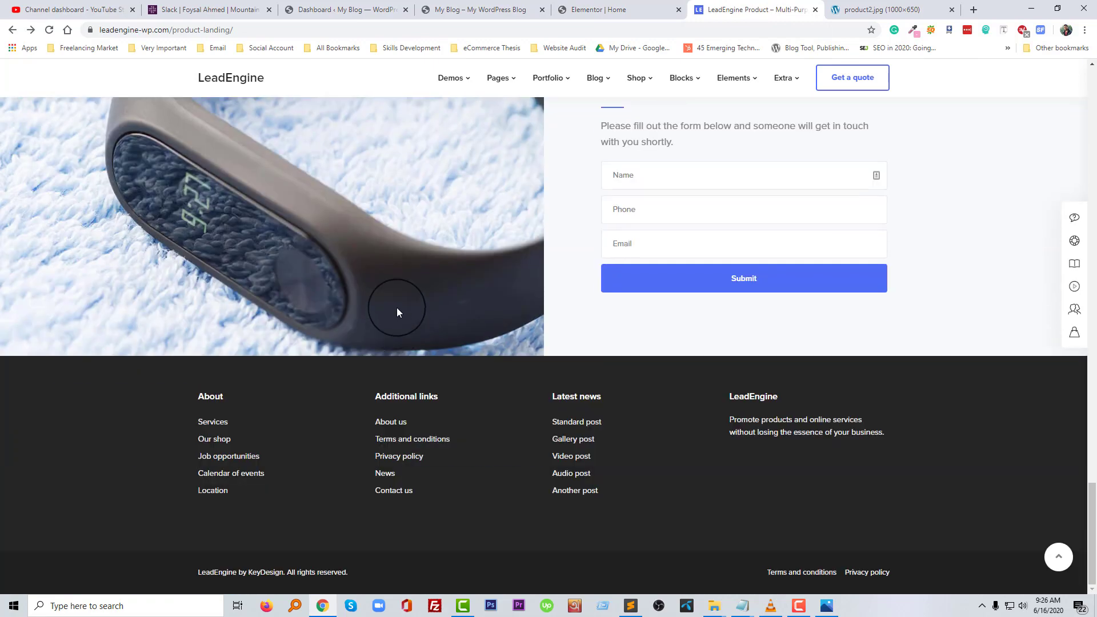
pyautogui.scroll(2, 396, 308)
pyautogui.scroll(1, 397, 318)
pyautogui.rightClick(396, 318)
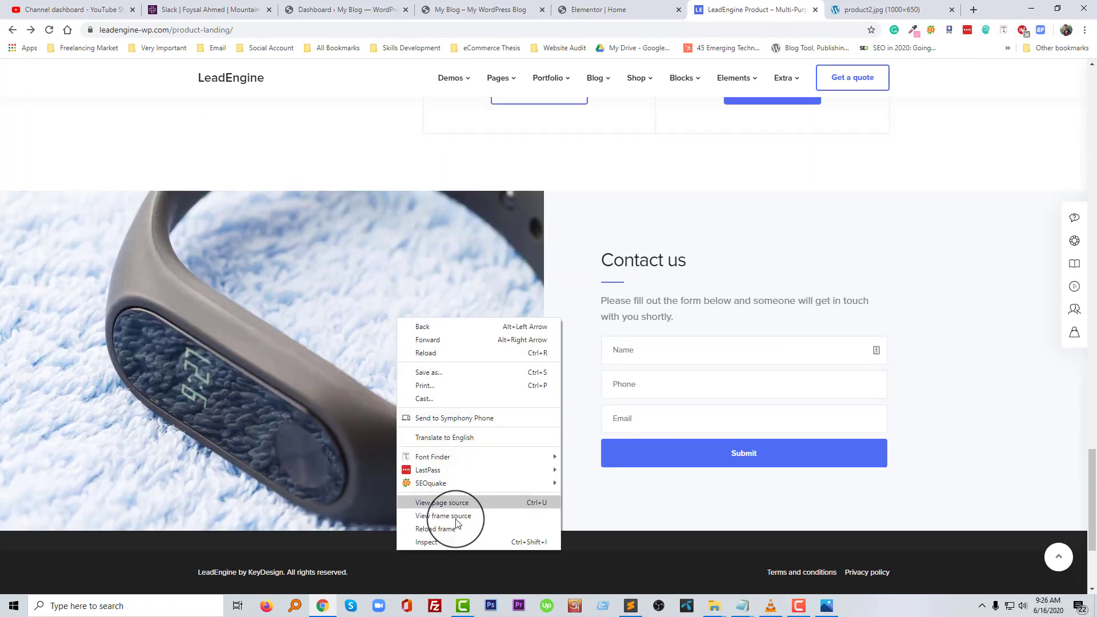
pyautogui.click(447, 542)
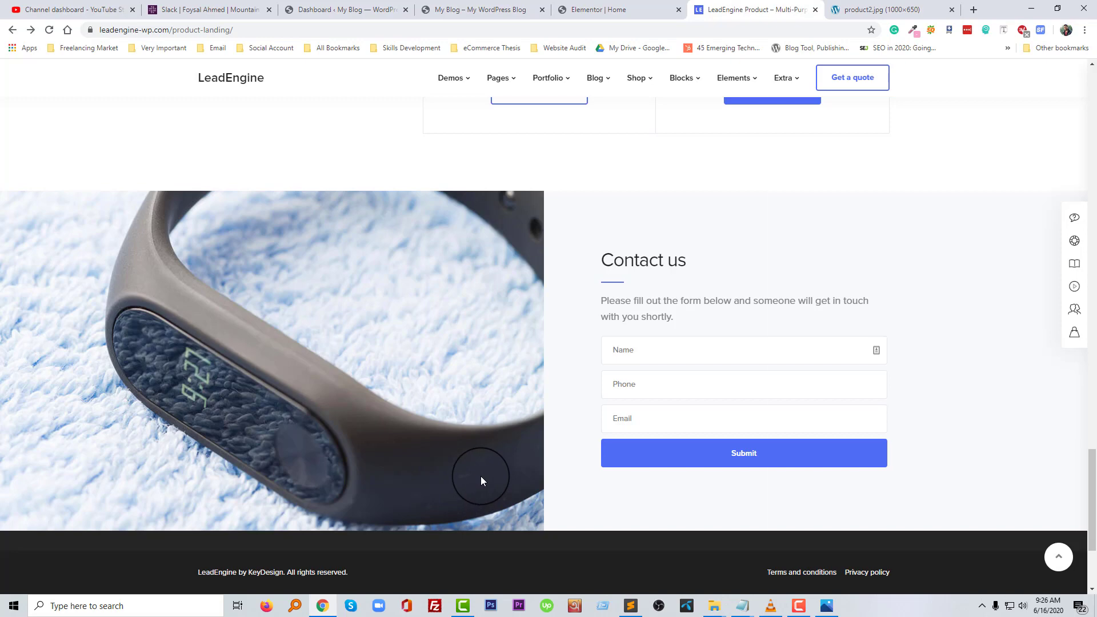
pyautogui.hotkey('ctrl', 'shift', 'i')
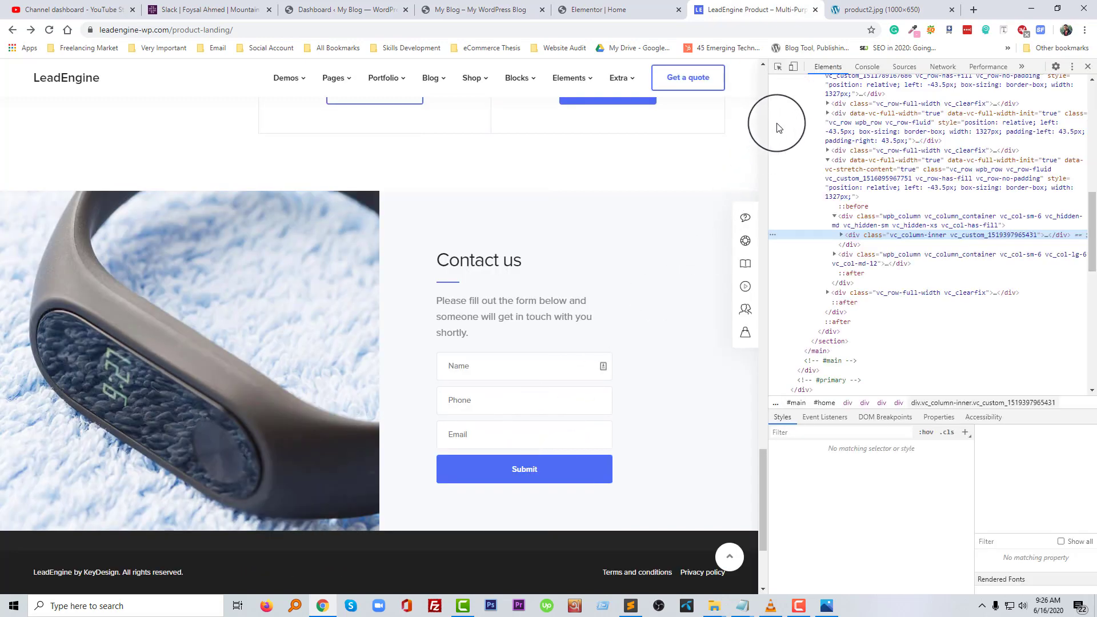
pyautogui.click(780, 65)
pyautogui.click(336, 245)
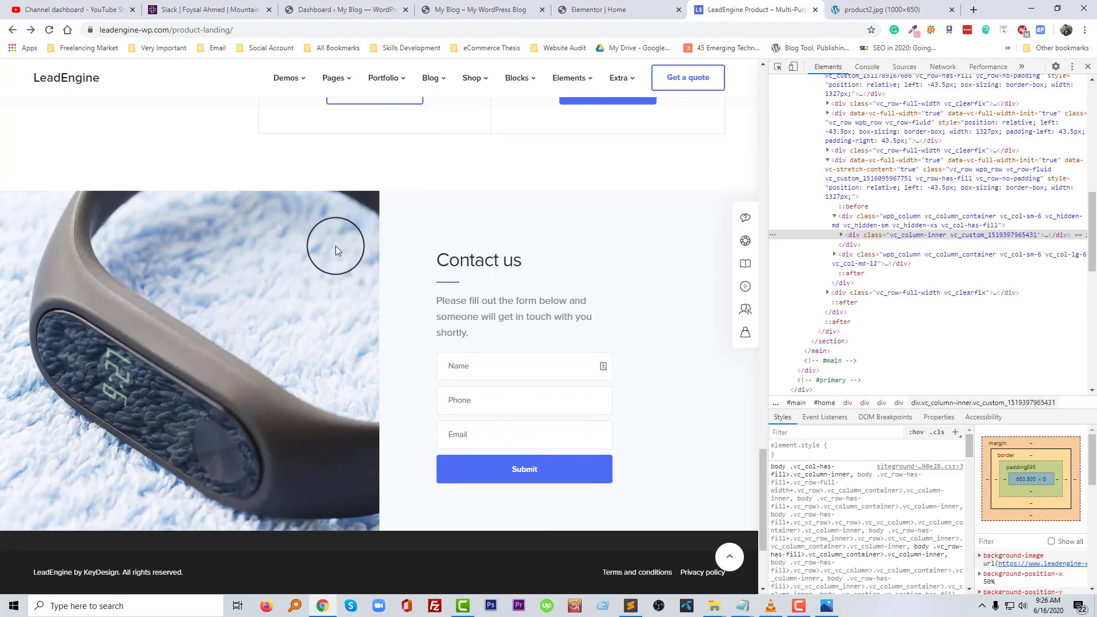
# Find the background-image rule of the inspected vc_column-inner element and open its linked image, product4.jpg.
pyautogui.scroll(-5, 904, 491)
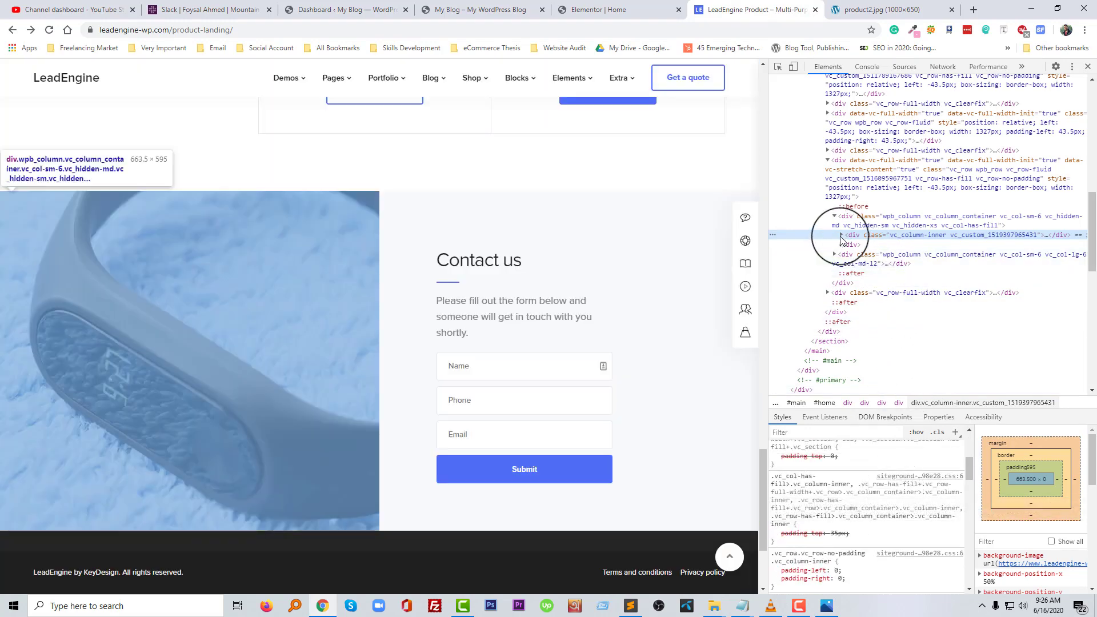
pyautogui.click(842, 235)
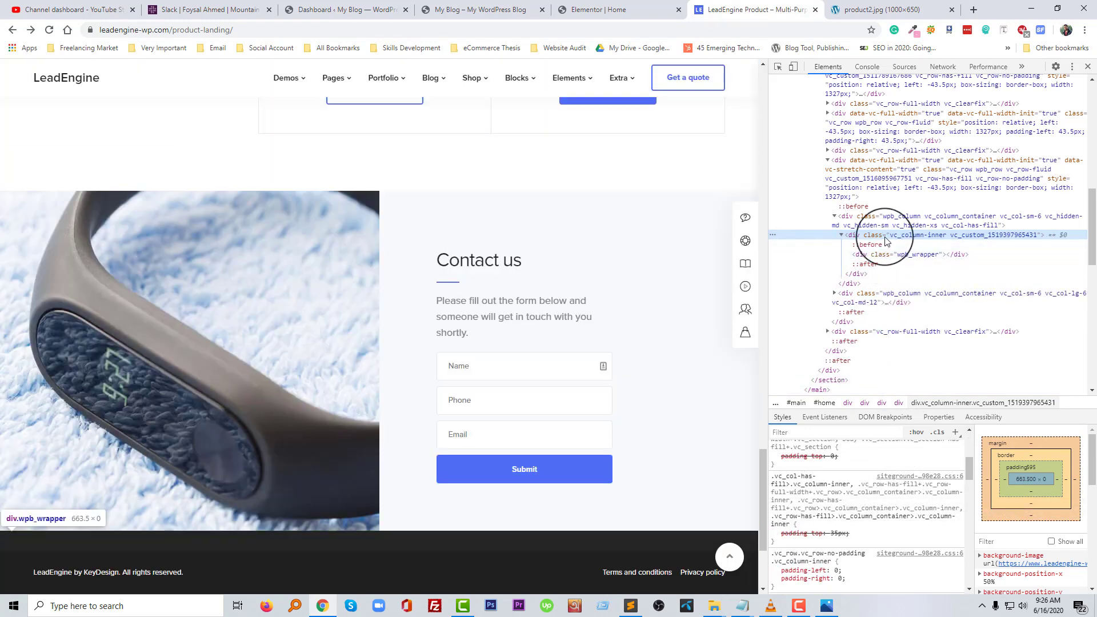
pyautogui.click(887, 227)
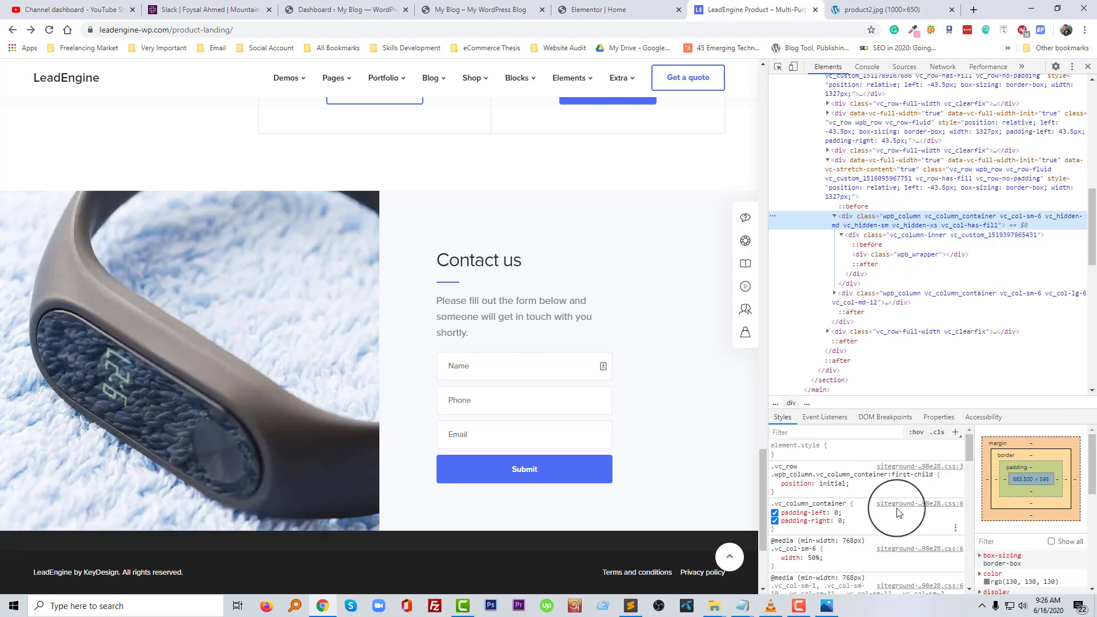
pyautogui.click(892, 235)
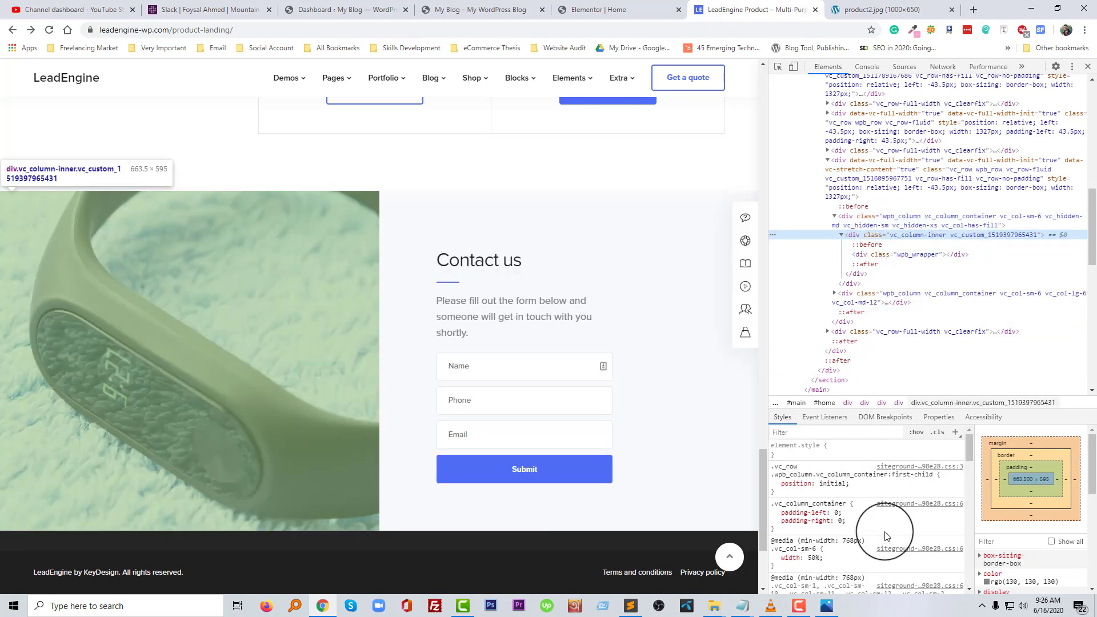
pyautogui.scroll(-5, 886, 535)
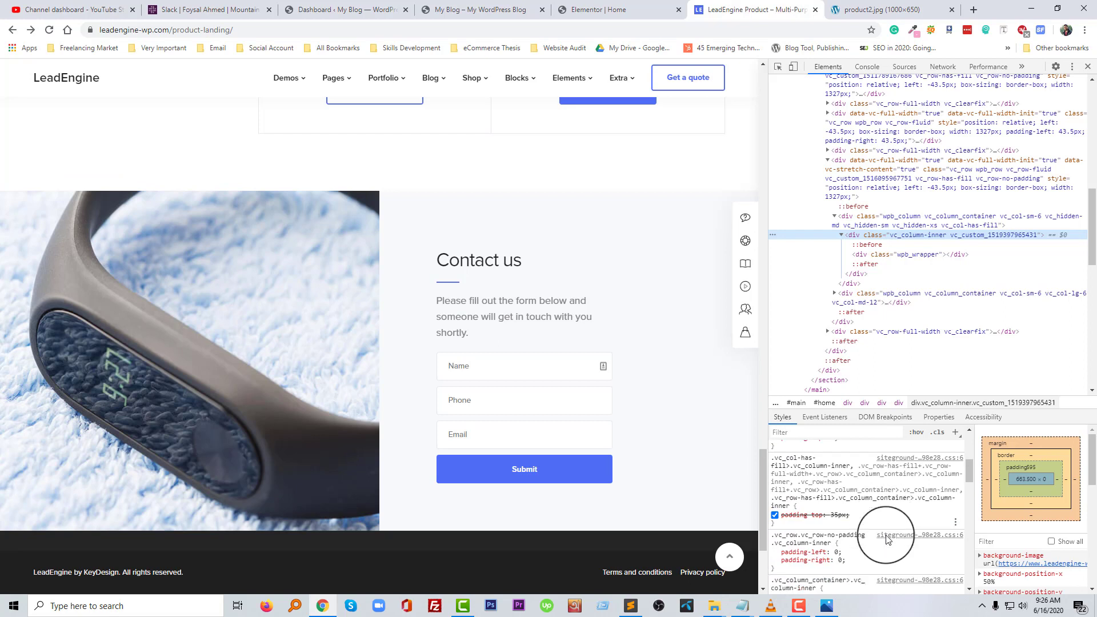
pyautogui.scroll(-5, 886, 537)
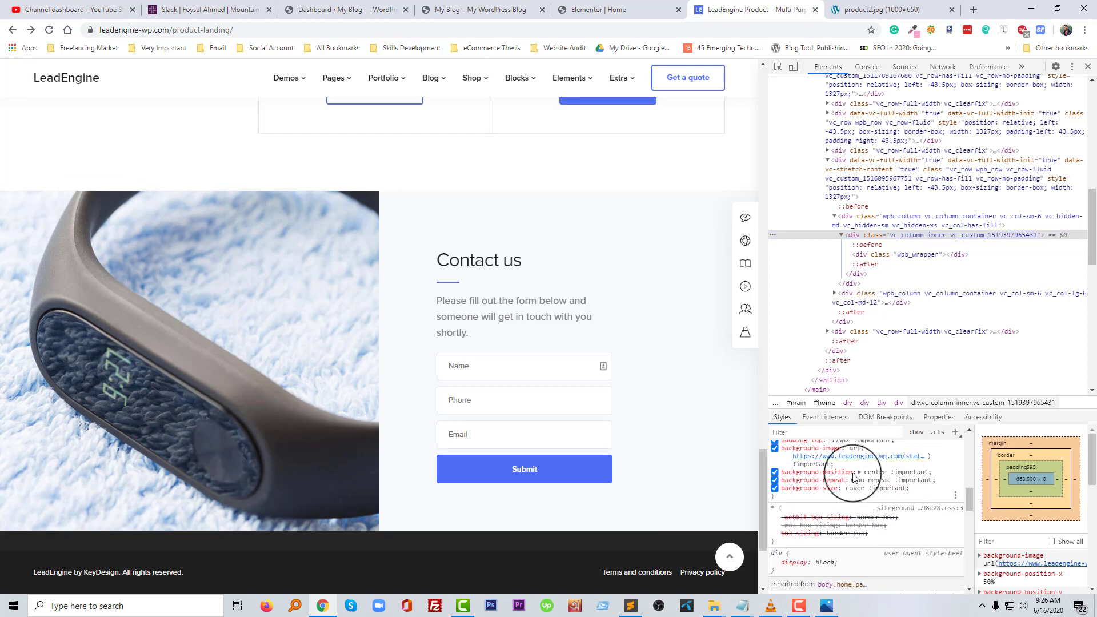
pyautogui.click(840, 456)
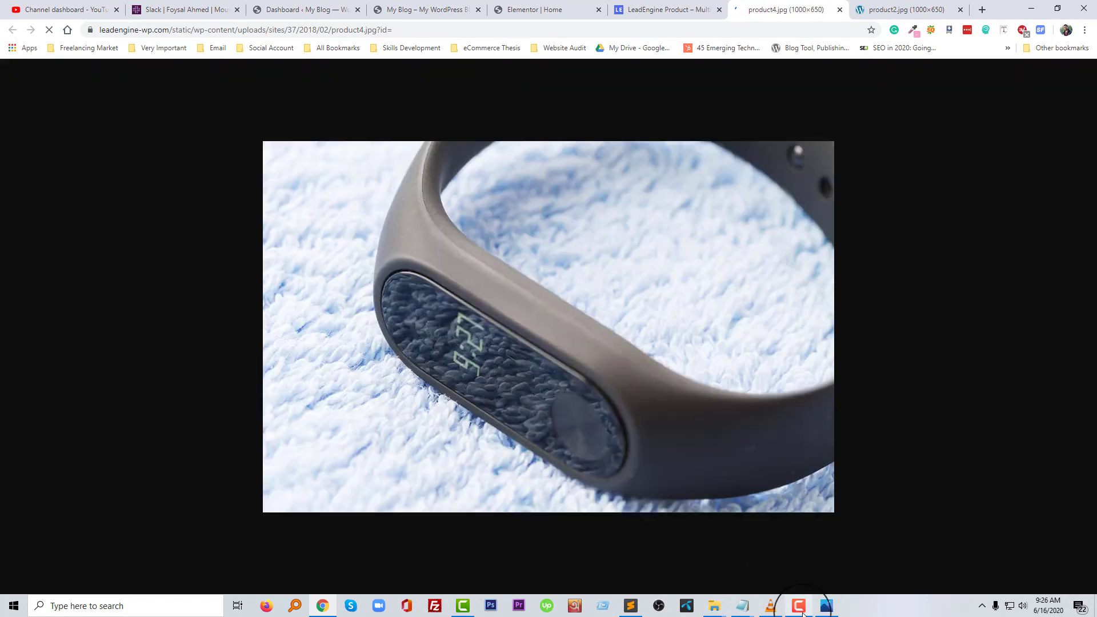
# Save the opened wristband image to the Desktop as product4.jpg.
pyautogui.click(799, 607)
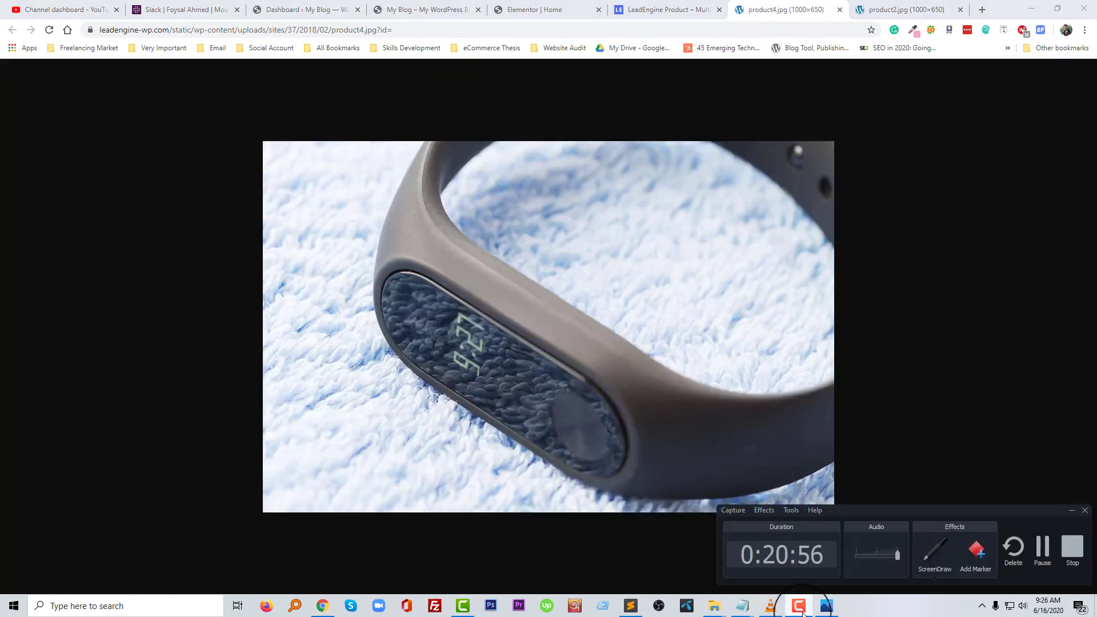
pyautogui.click(801, 609)
pyautogui.rightClick(606, 363)
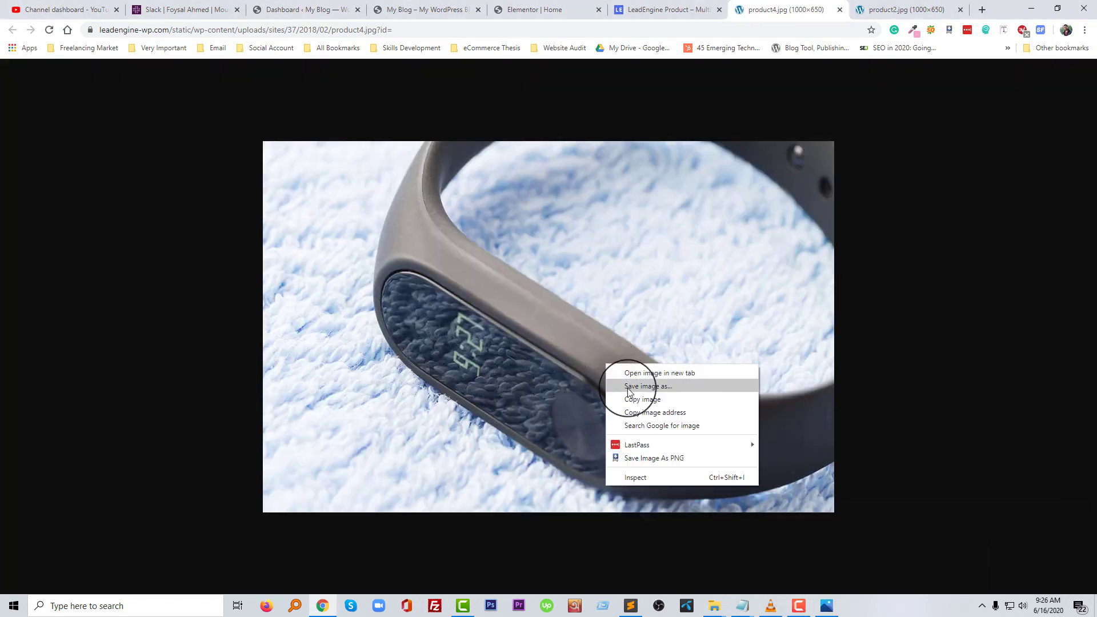
pyautogui.click(627, 392)
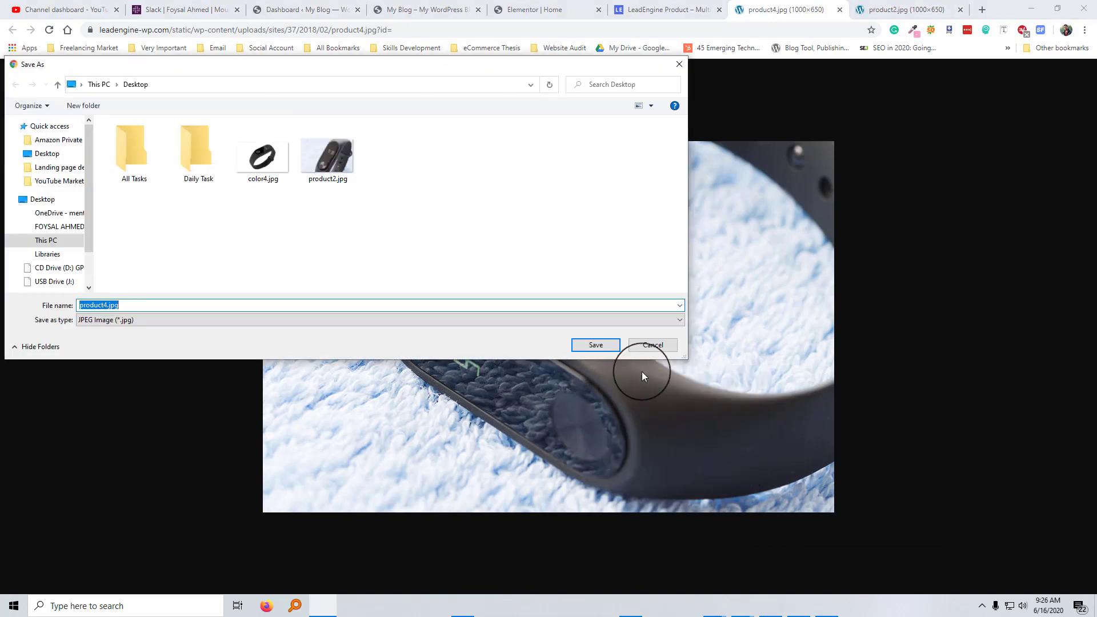
pyautogui.press('Return')
# Replace the image in the duplicated Elementor section by uploading product4.jpg from the Desktop to the media library and inserting it.
pyautogui.click(654, 8)
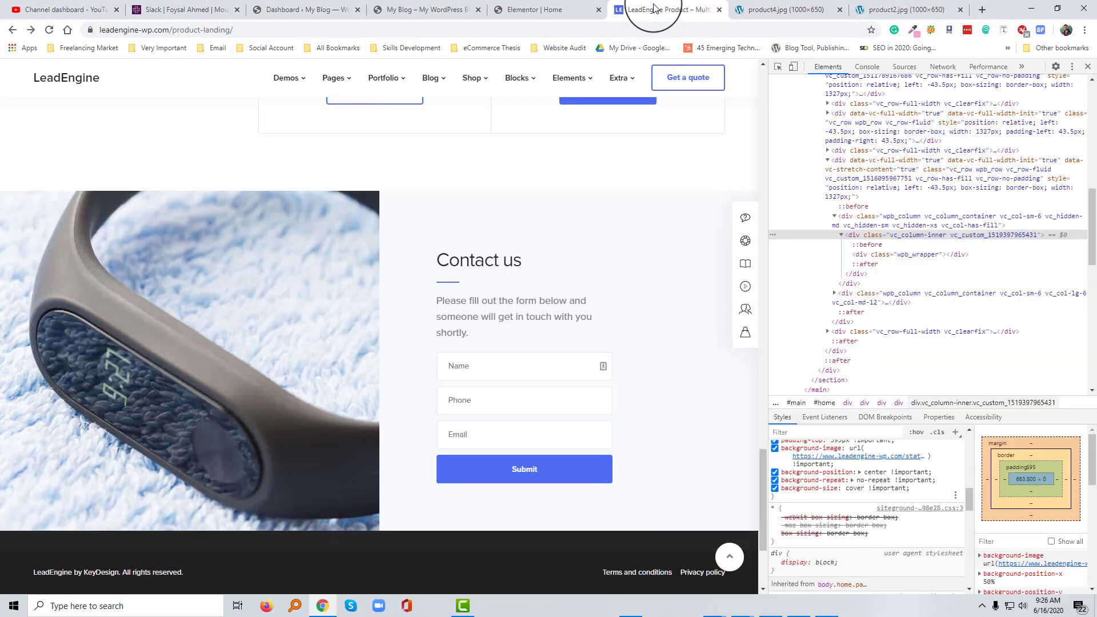
pyautogui.click(519, 9)
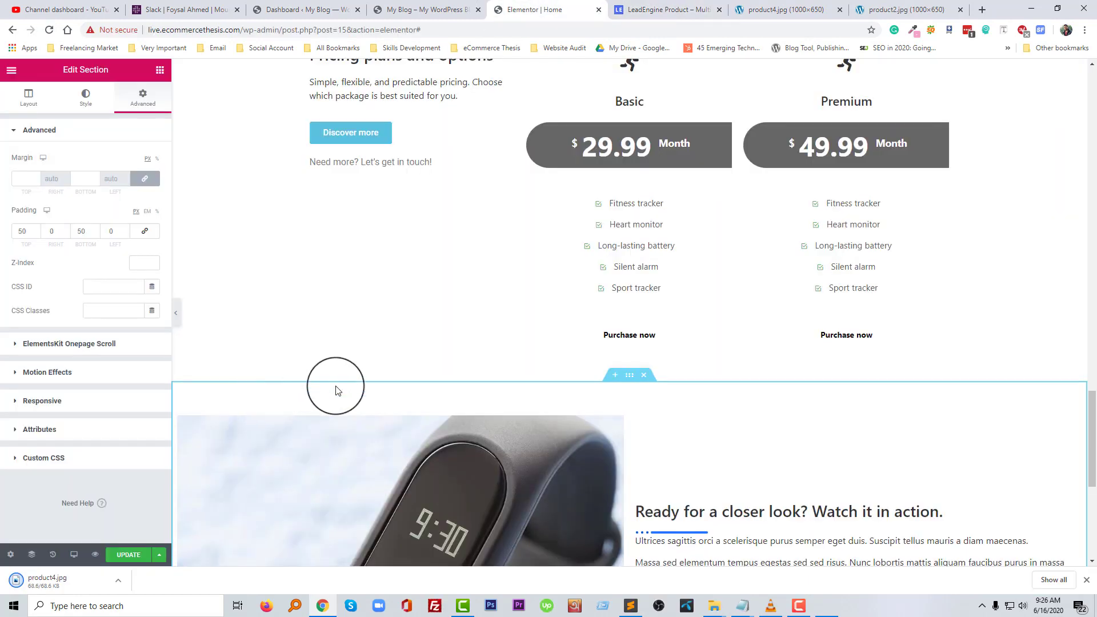
pyautogui.scroll(-2, 514, 400)
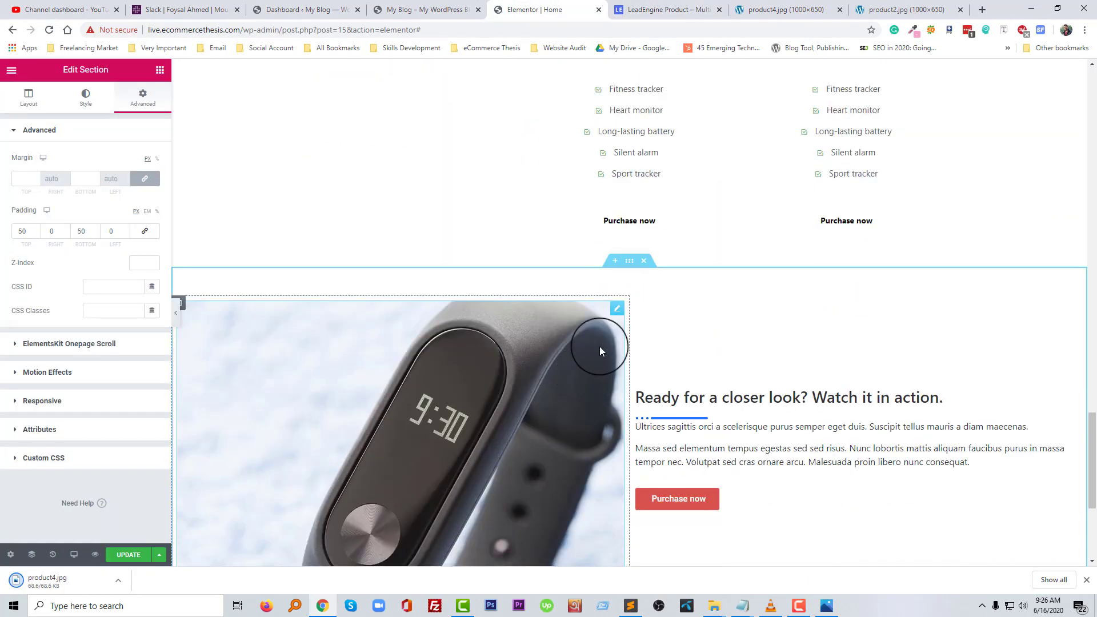
pyautogui.click(616, 311)
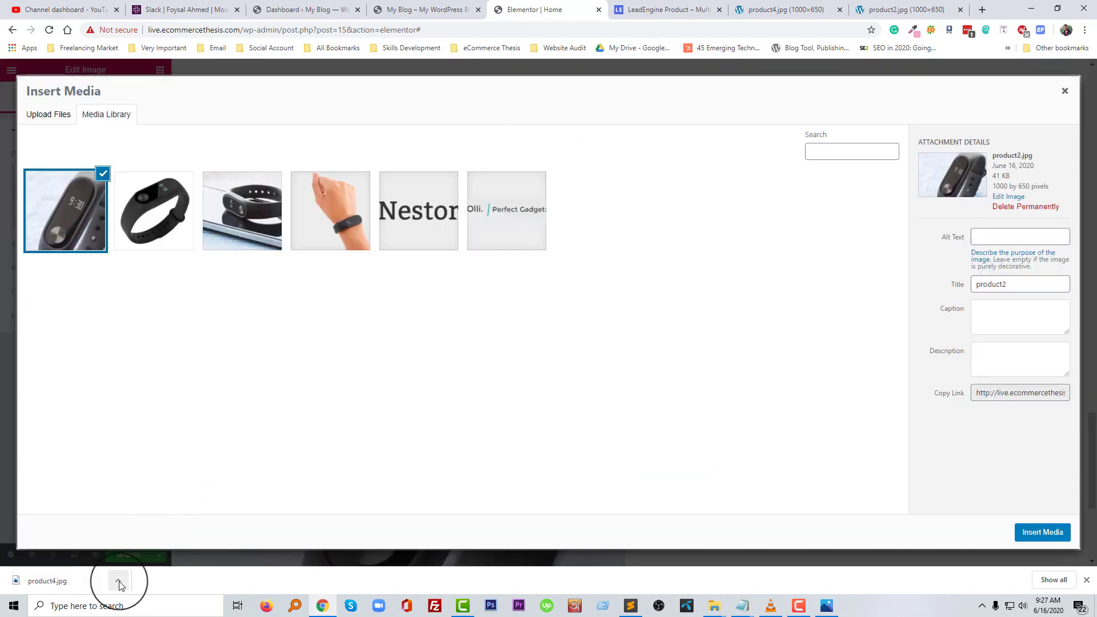
pyautogui.click(118, 581)
pyautogui.click(120, 541)
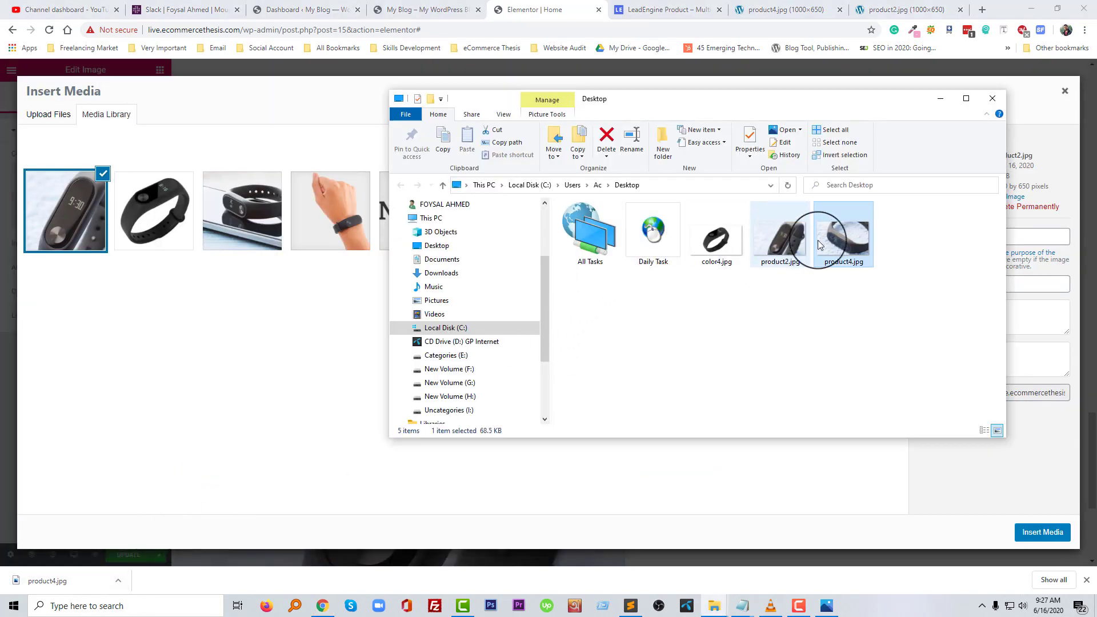
pyautogui.moveTo(840, 245); pyautogui.dragTo(140, 437)
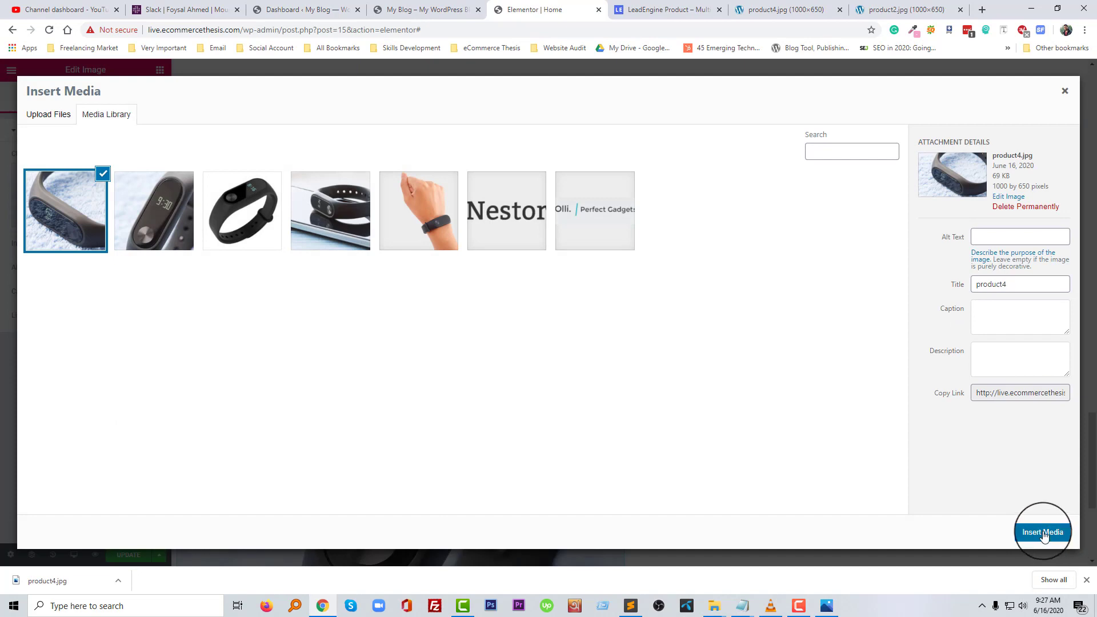
pyautogui.click(1043, 532)
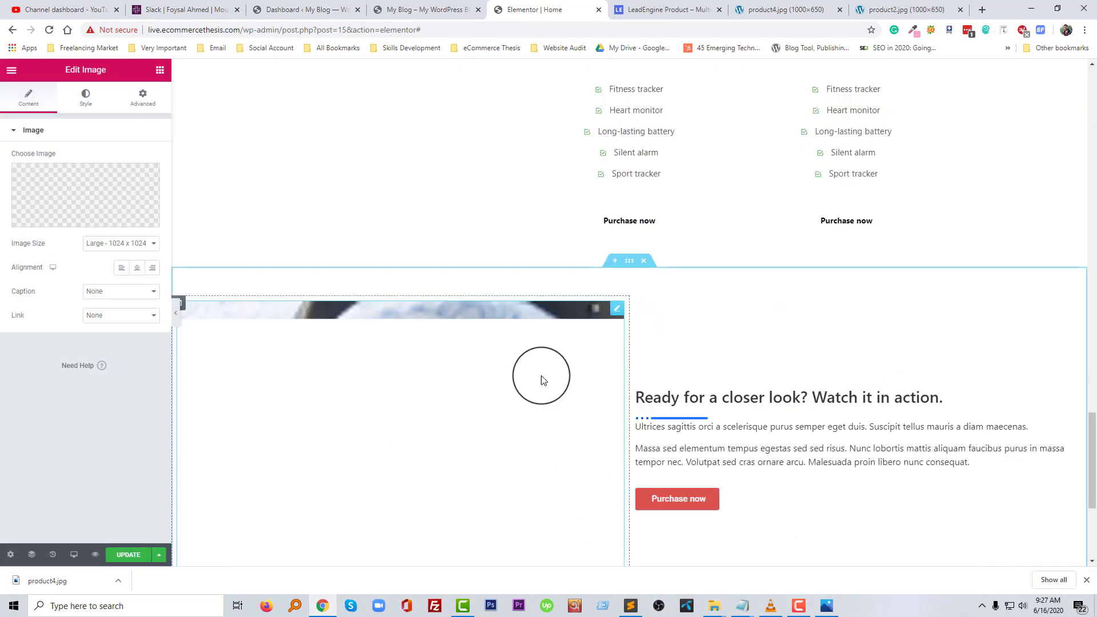
# Copy the "Contact us" heading from the LeadEngine page and use it as the heading title in the duplicated Elementor section.
pyautogui.click(661, 8)
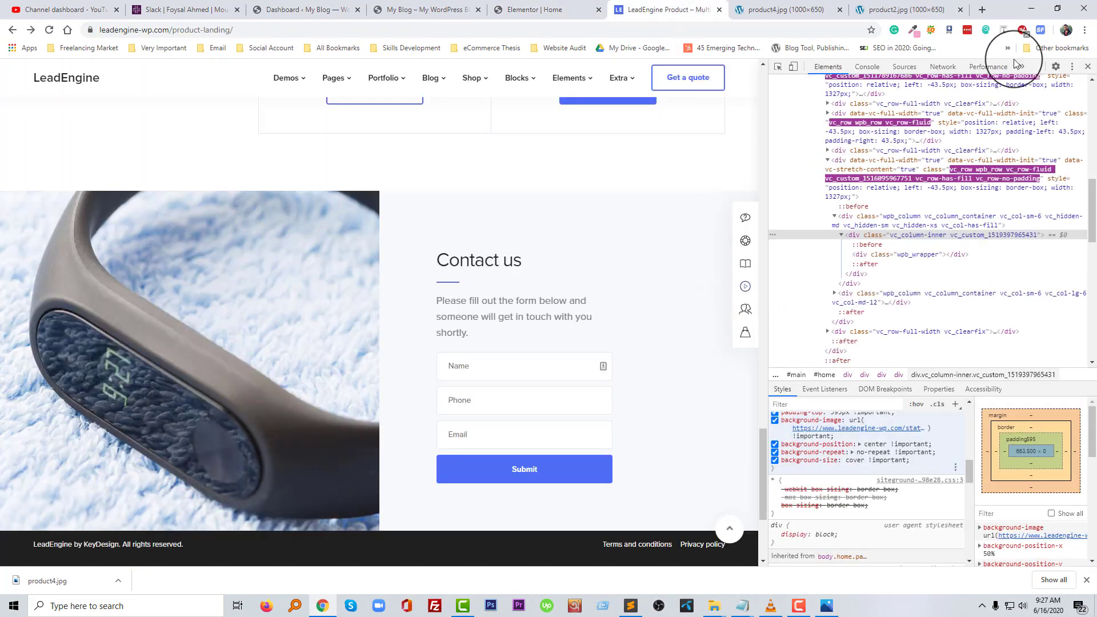
pyautogui.click(1085, 67)
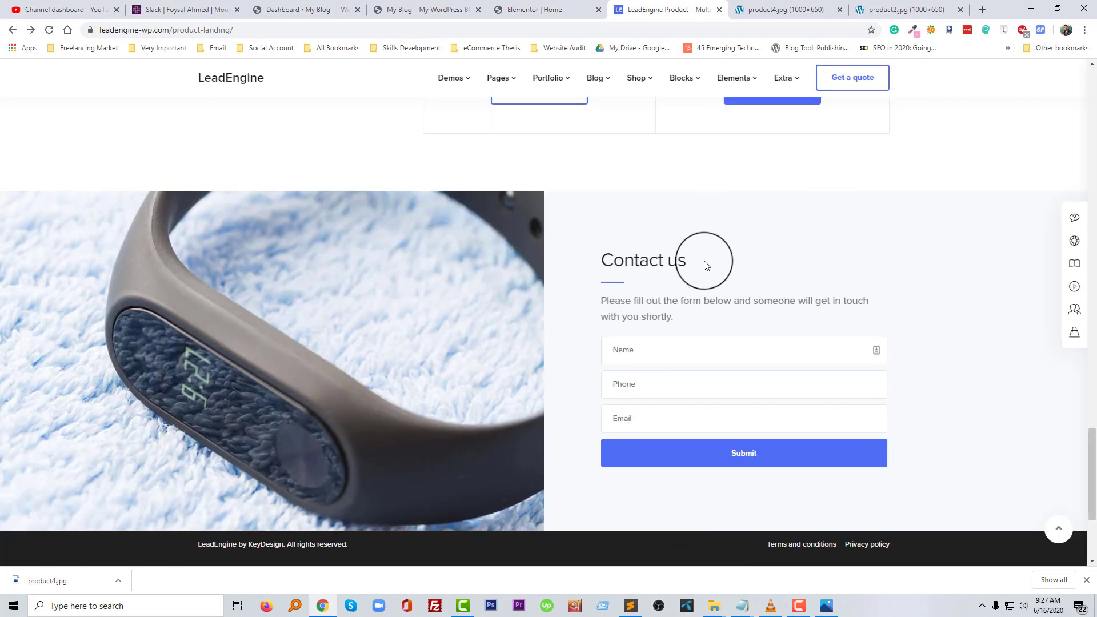
pyautogui.moveTo(705, 259); pyautogui.dragTo(608, 261)
pyautogui.click(528, 10)
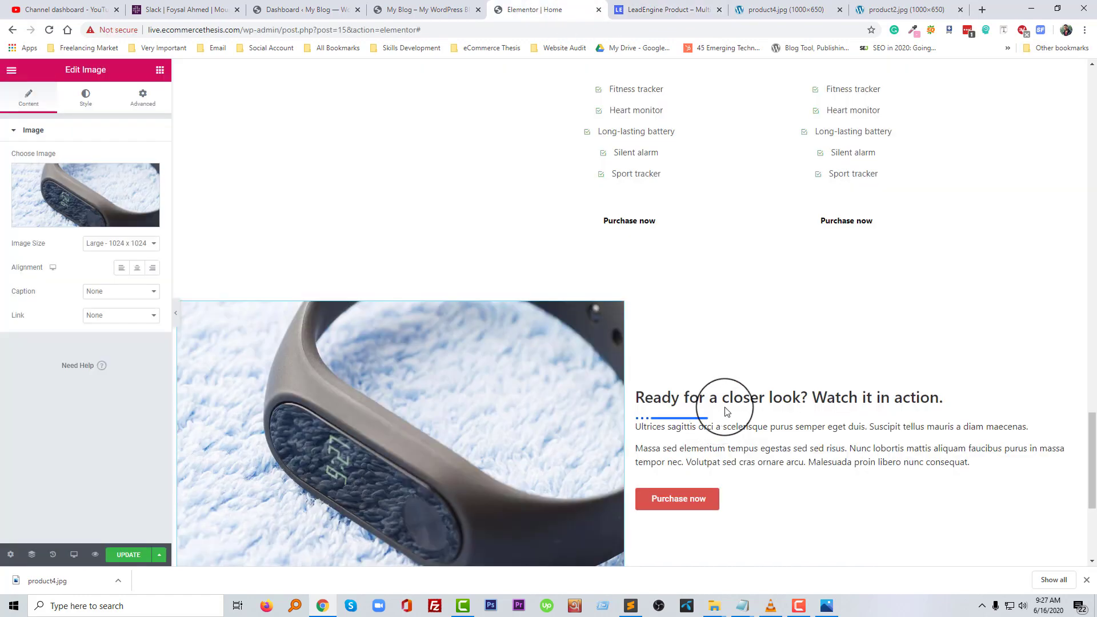
pyautogui.click(1076, 389)
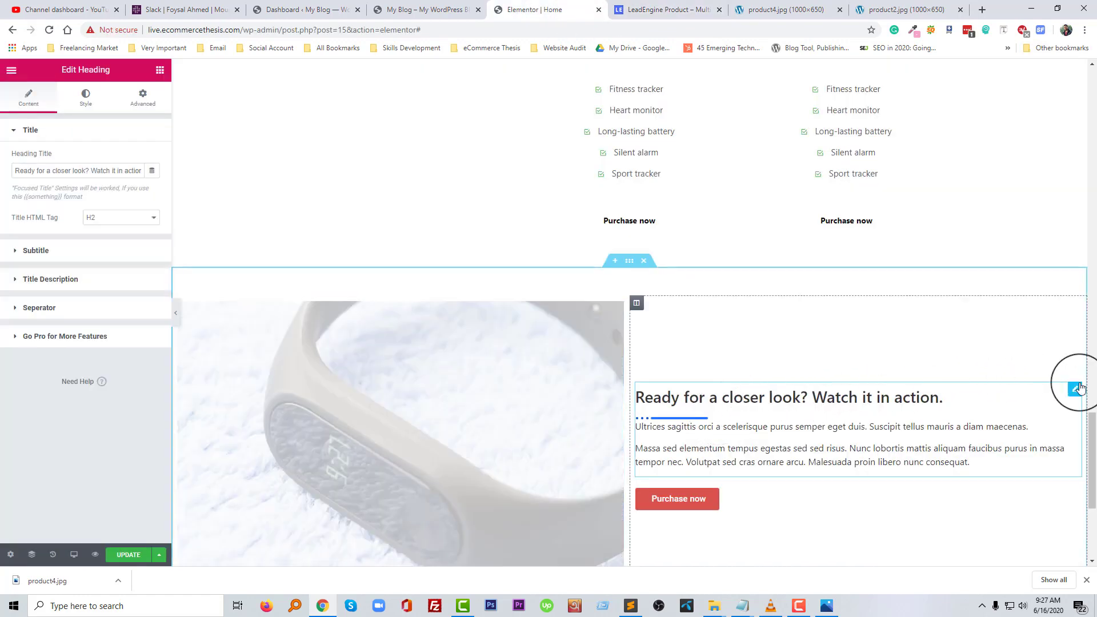
pyautogui.tripleClick(79, 172)
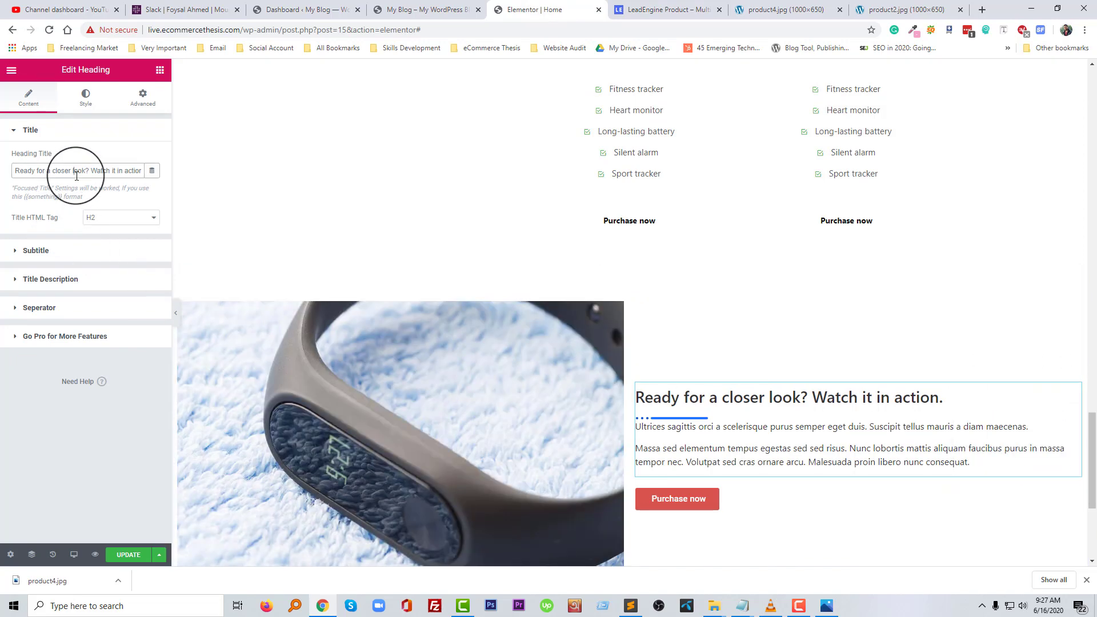
# Copy the sentence under LeadEngine's Contact us heading and turn on the subtitle of the Elementor Contact us heading.
pyautogui.click(657, 10)
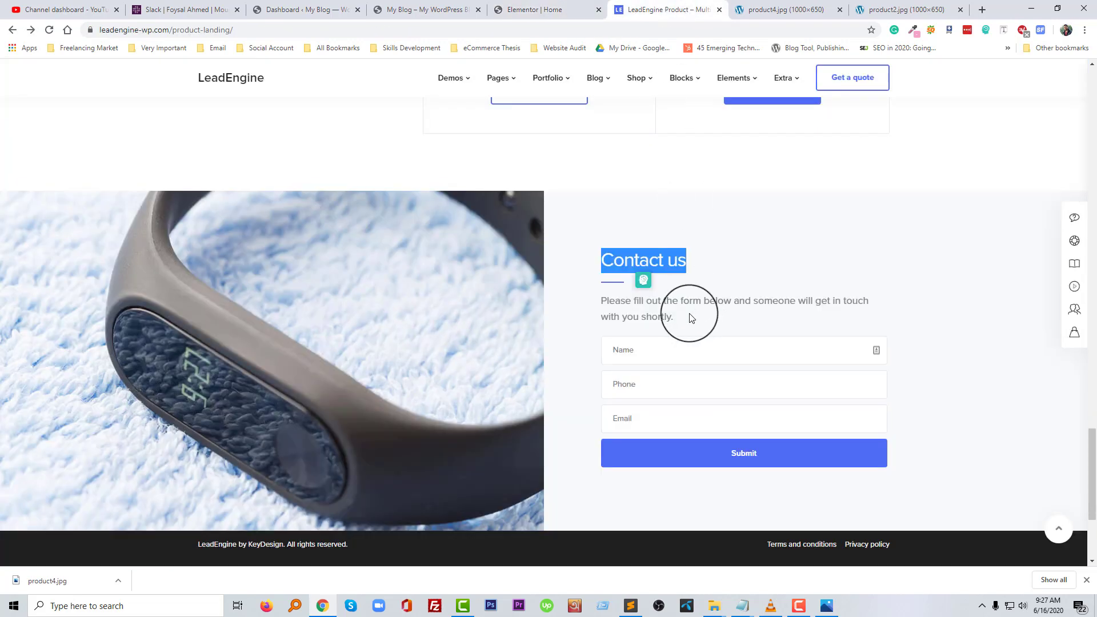
pyautogui.moveTo(689, 318); pyautogui.dragTo(605, 299)
pyautogui.hotkey('ctrl', 'c')
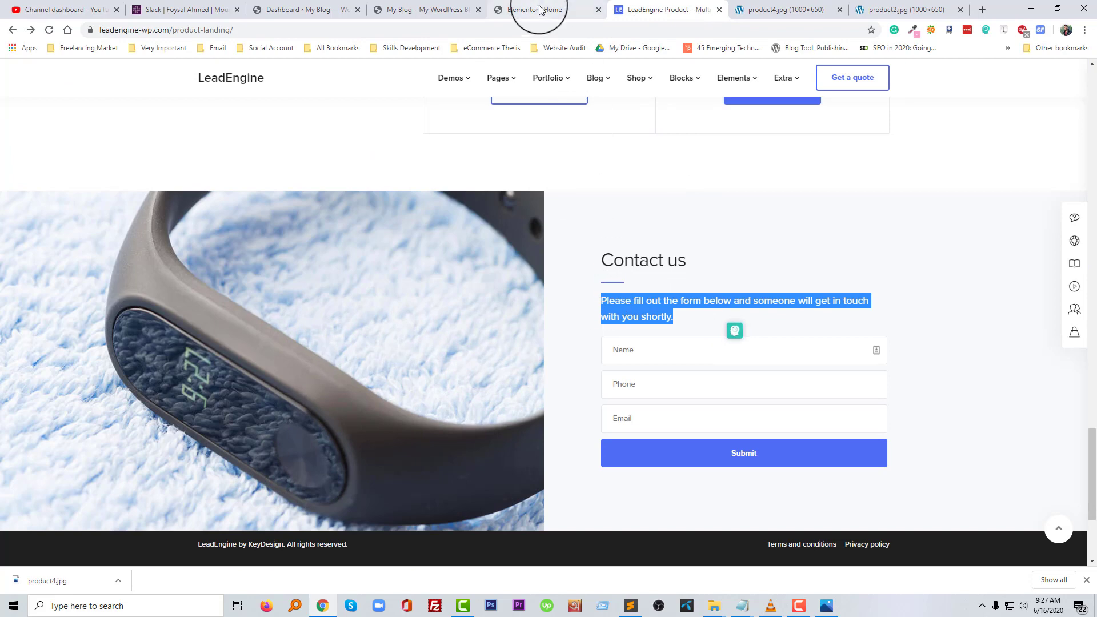
pyautogui.click(540, 10)
pyautogui.click(56, 254)
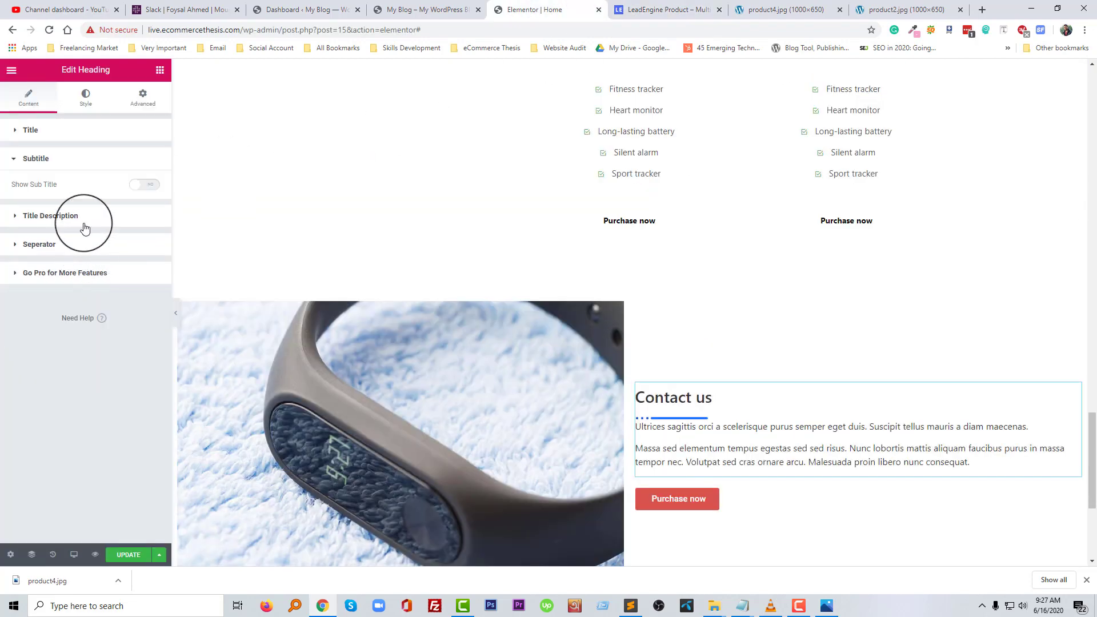
pyautogui.click(142, 185)
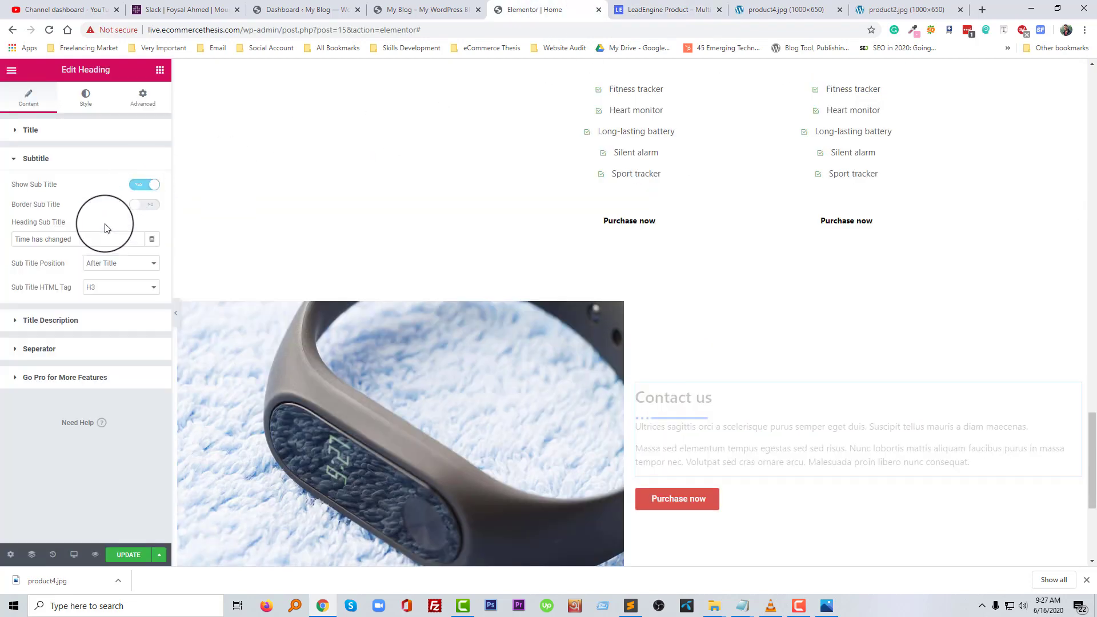
# Hide the heading's description and set its subtitle to "Please fill out the form below and someone will get in touch with you shortly.".
pyautogui.click(101, 320)
pyautogui.click(144, 215)
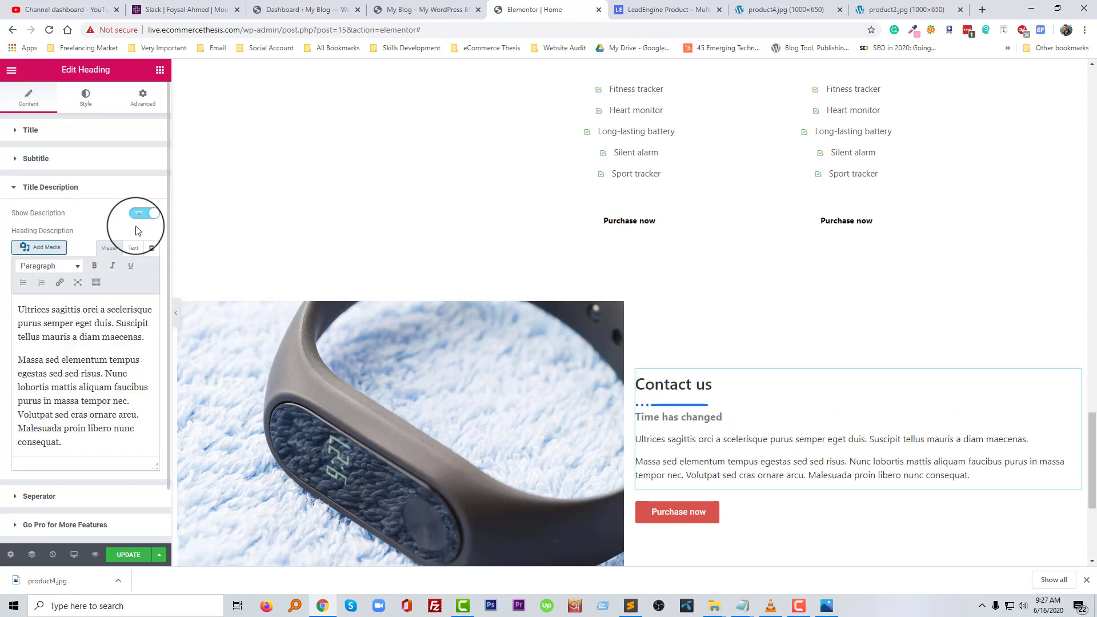
pyautogui.click(91, 160)
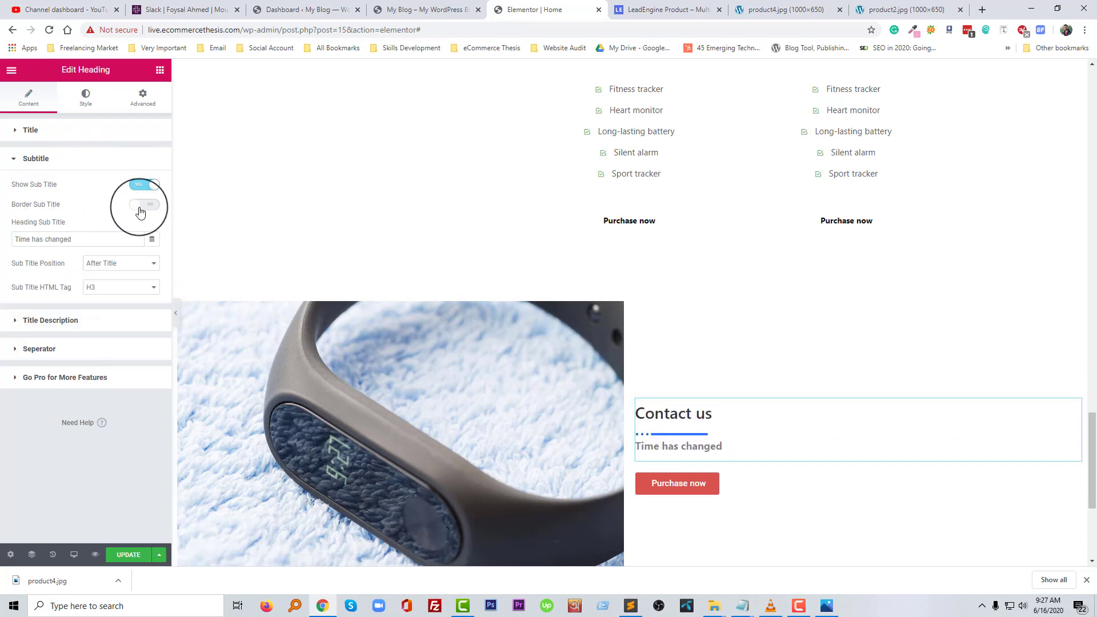
pyautogui.hotkey('ctrl', 'v')
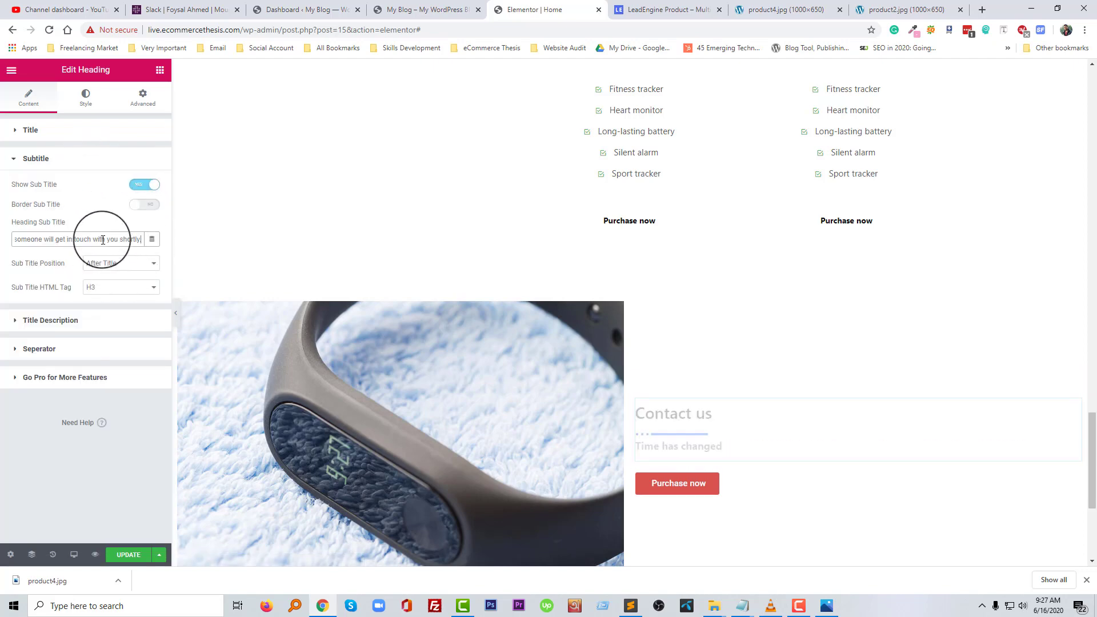
pyautogui.click(649, 10)
pyautogui.click(553, 5)
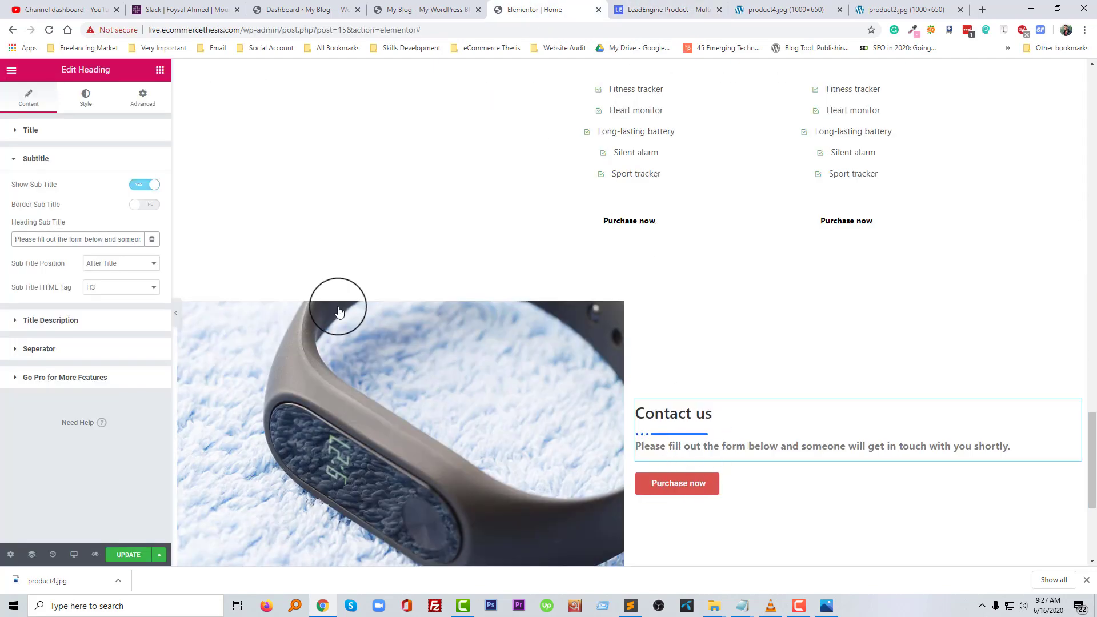
# Delete the Purchase now button below the Contact us heading.
pyautogui.click(120, 160)
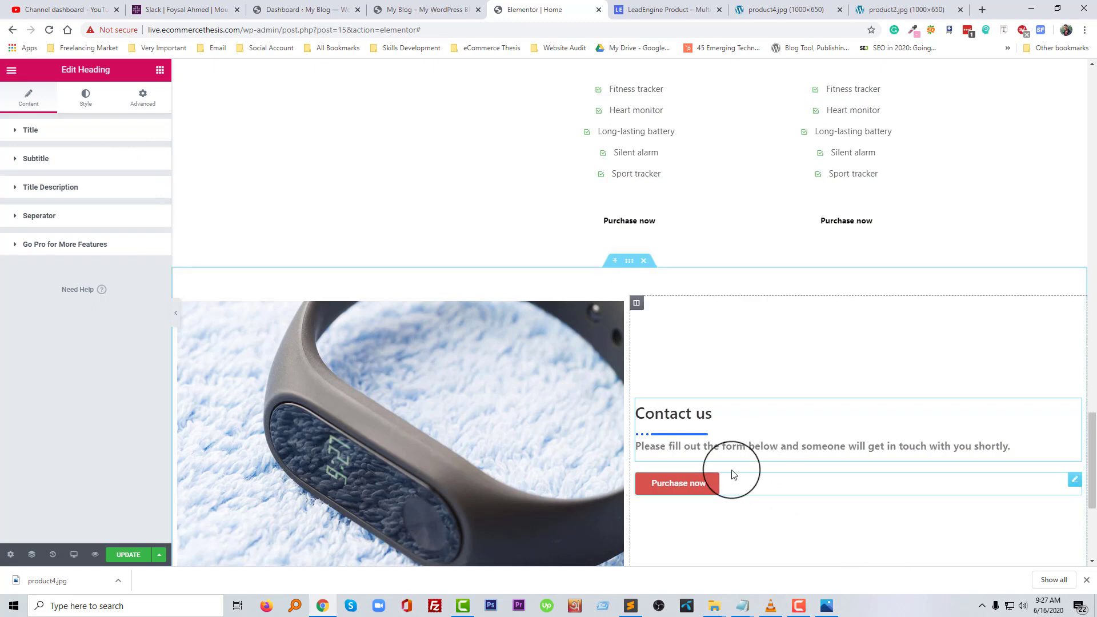
pyautogui.rightClick(746, 487)
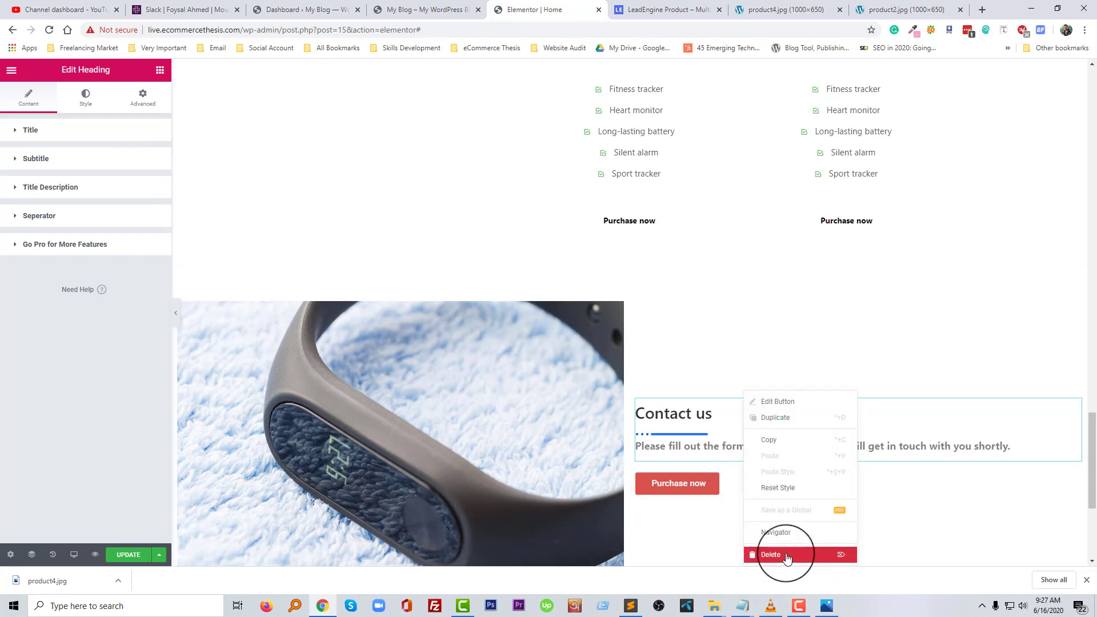
pyautogui.click(788, 558)
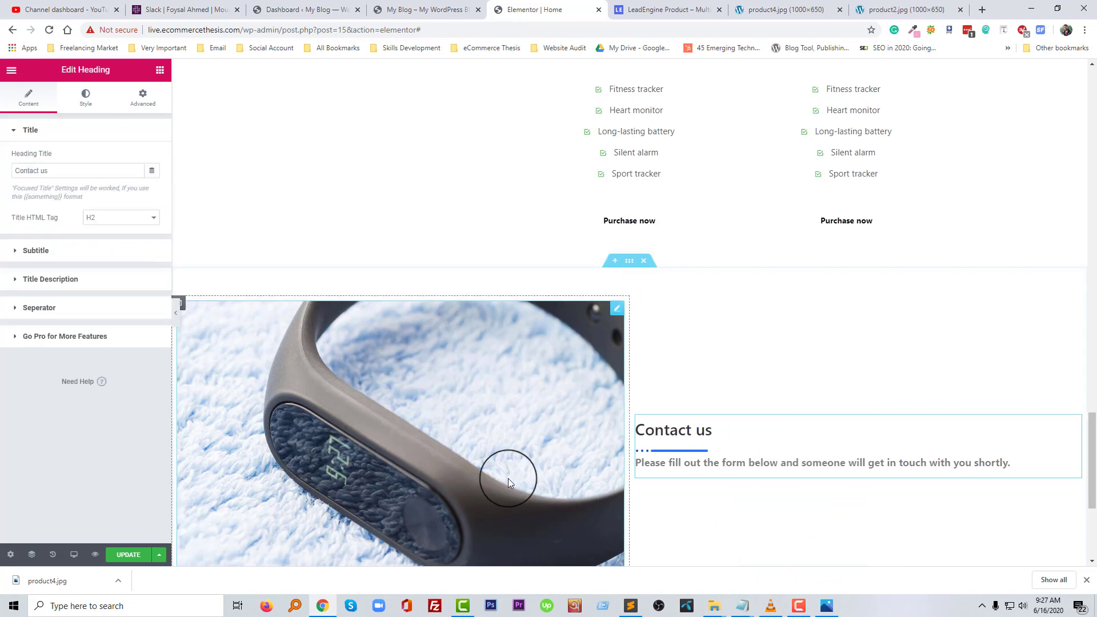
# Set the vertical alignment of the column holding the Contact us heading to Default.
pyautogui.click(636, 304)
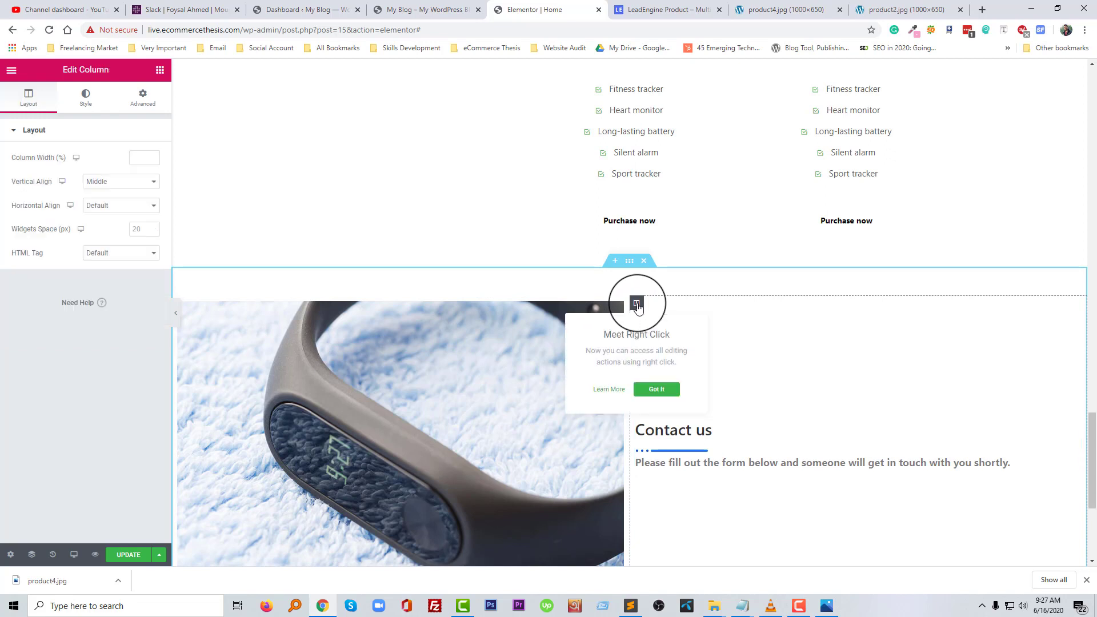
pyautogui.click(108, 181)
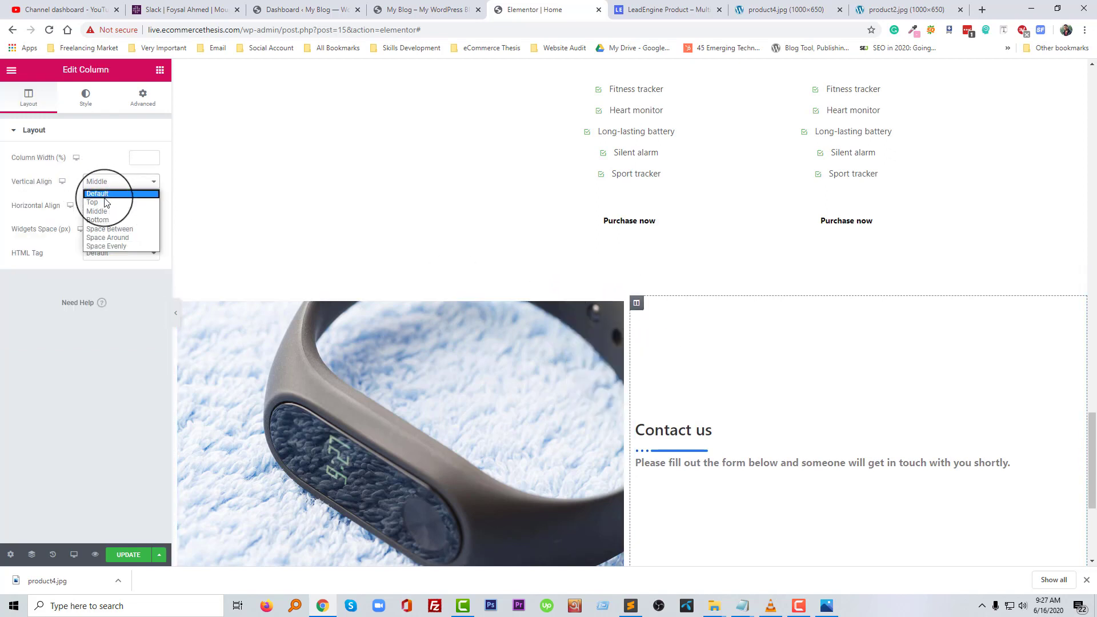
pyautogui.click(110, 195)
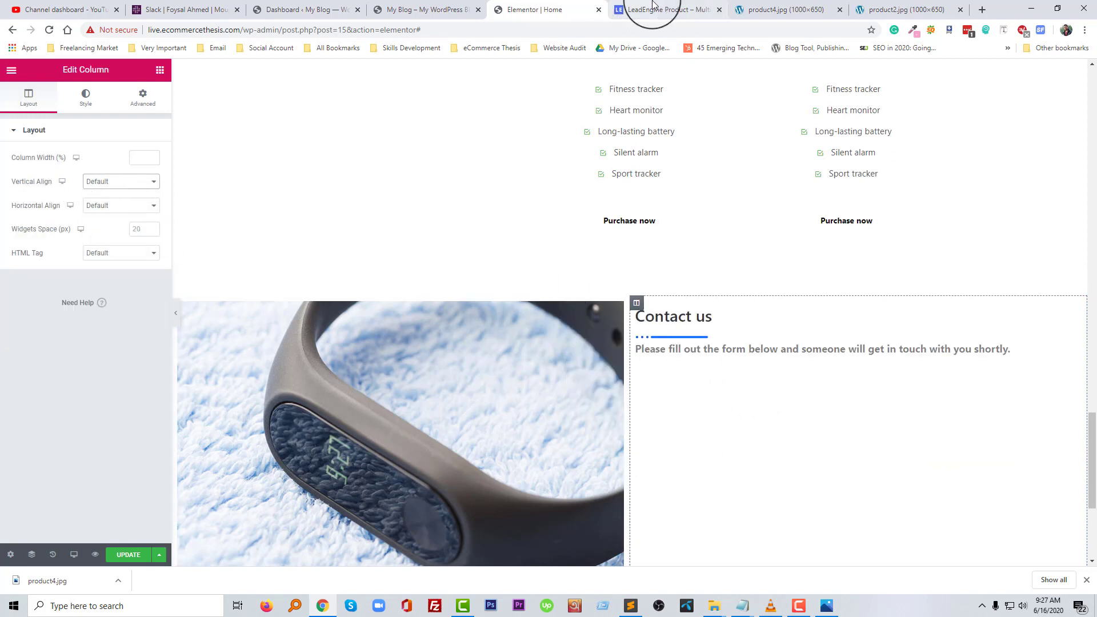
# Check the LeadEngine contact form, search the Elementor widgets for "for", and place a Caldera Forms widget below the Contact us subtitle.
pyautogui.click(651, 10)
pyautogui.click(998, 396)
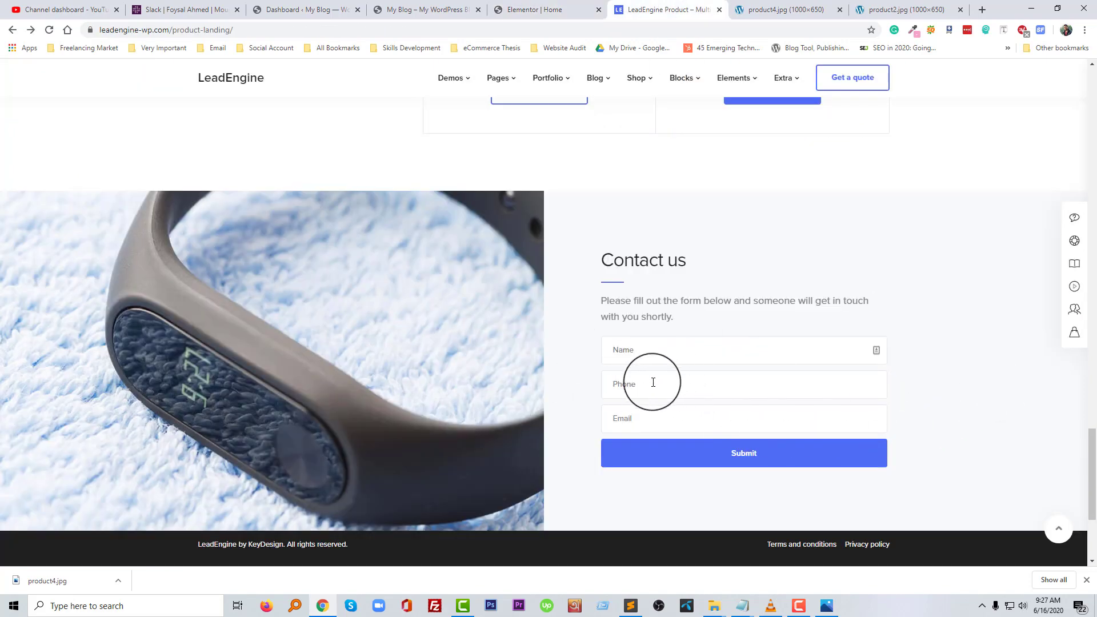
pyautogui.click(549, 5)
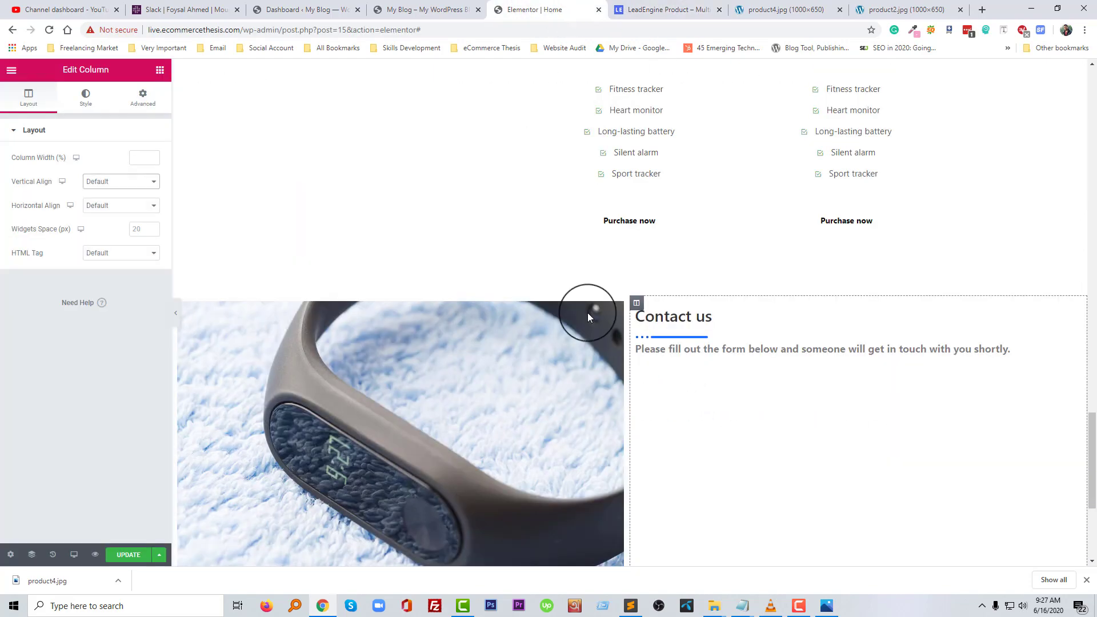
pyautogui.doubleClick(761, 394)
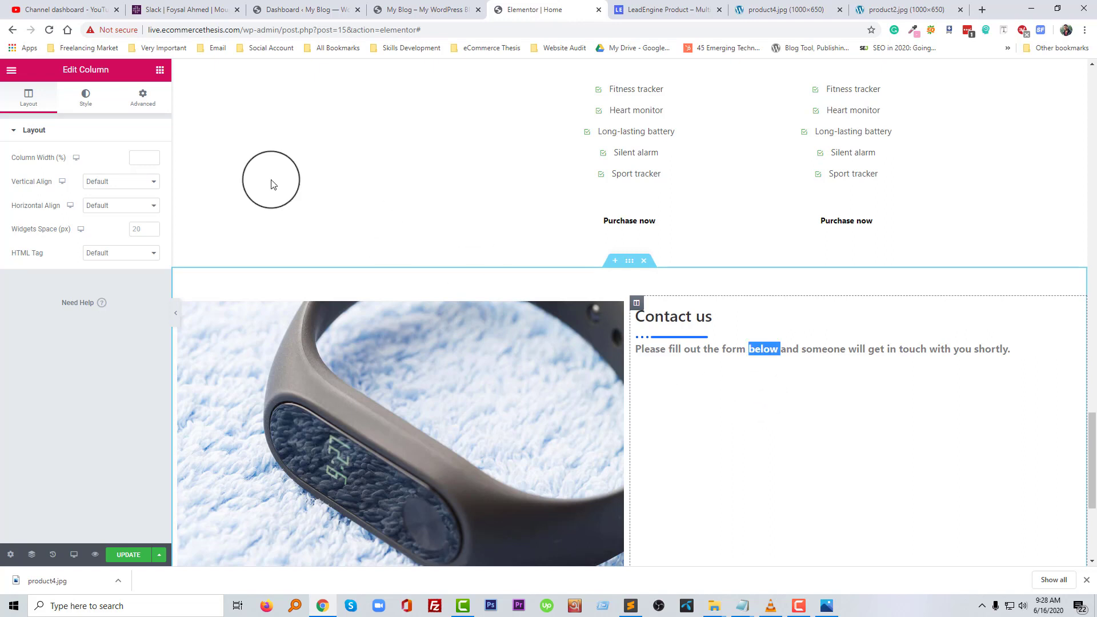
pyautogui.click(160, 73)
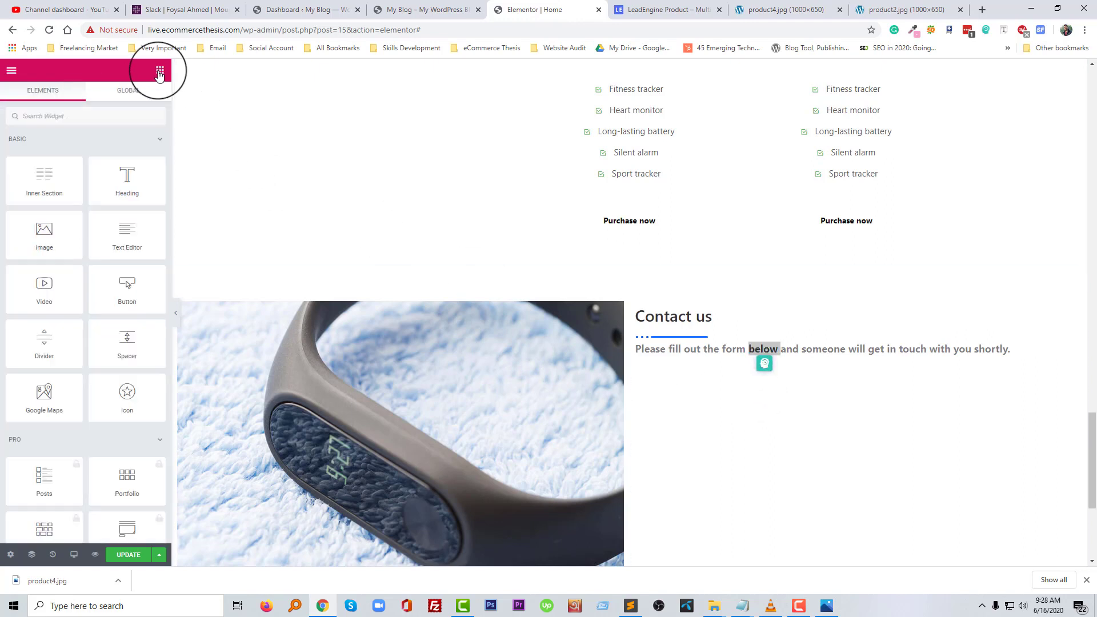
pyautogui.click(118, 116)
pyautogui.write('for')
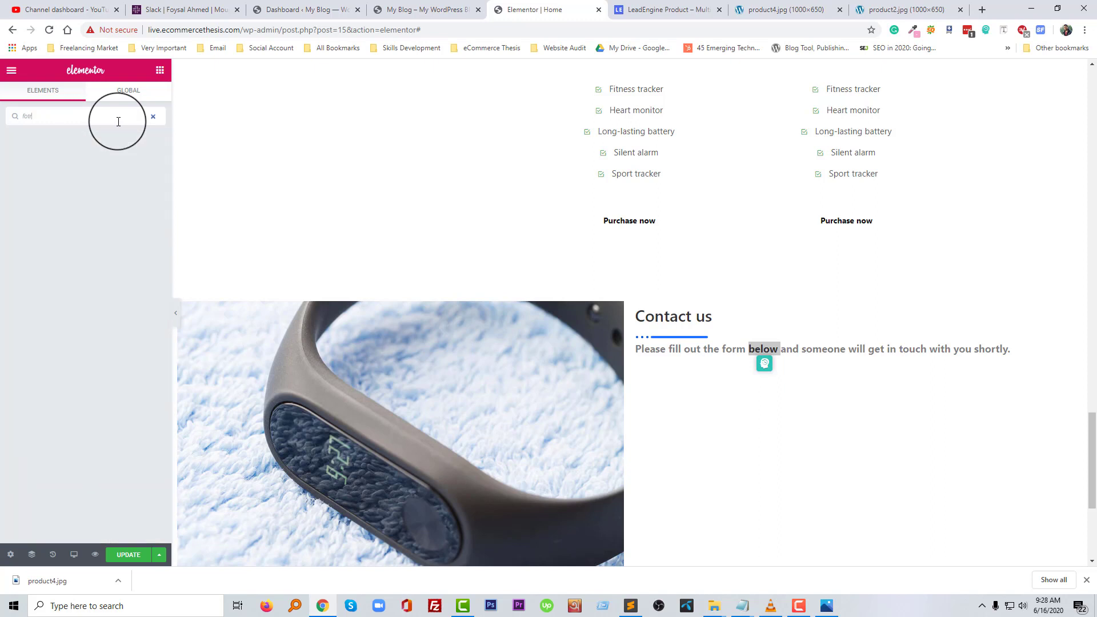
pyautogui.press('BackSpace')
pyautogui.press('BackSpace')
pyautogui.write('r')
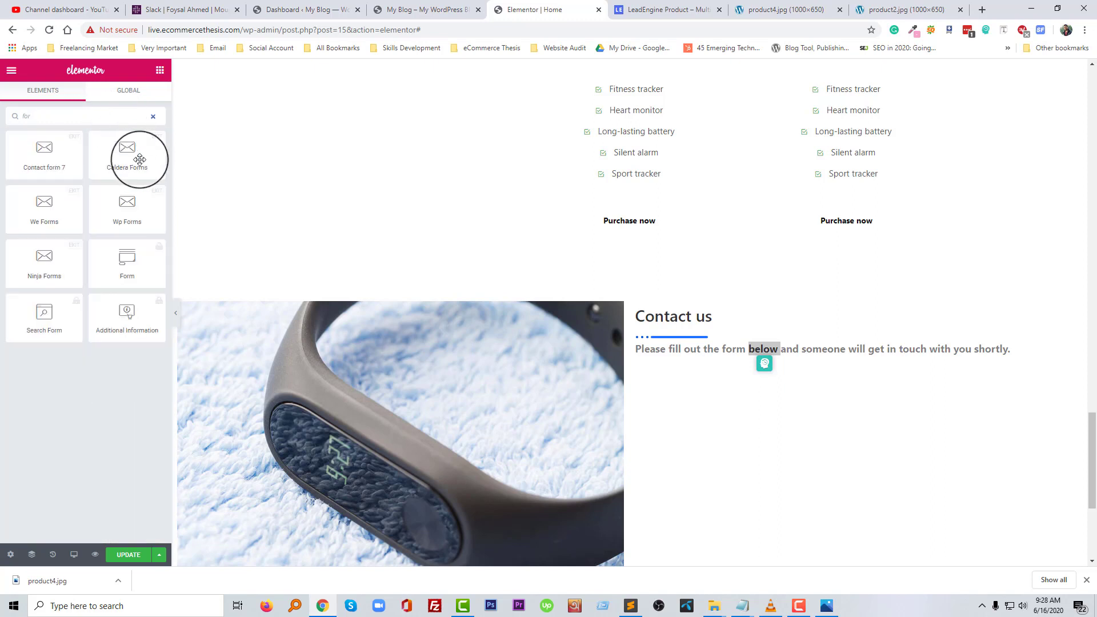
pyautogui.moveTo(139, 159); pyautogui.dragTo(755, 364)
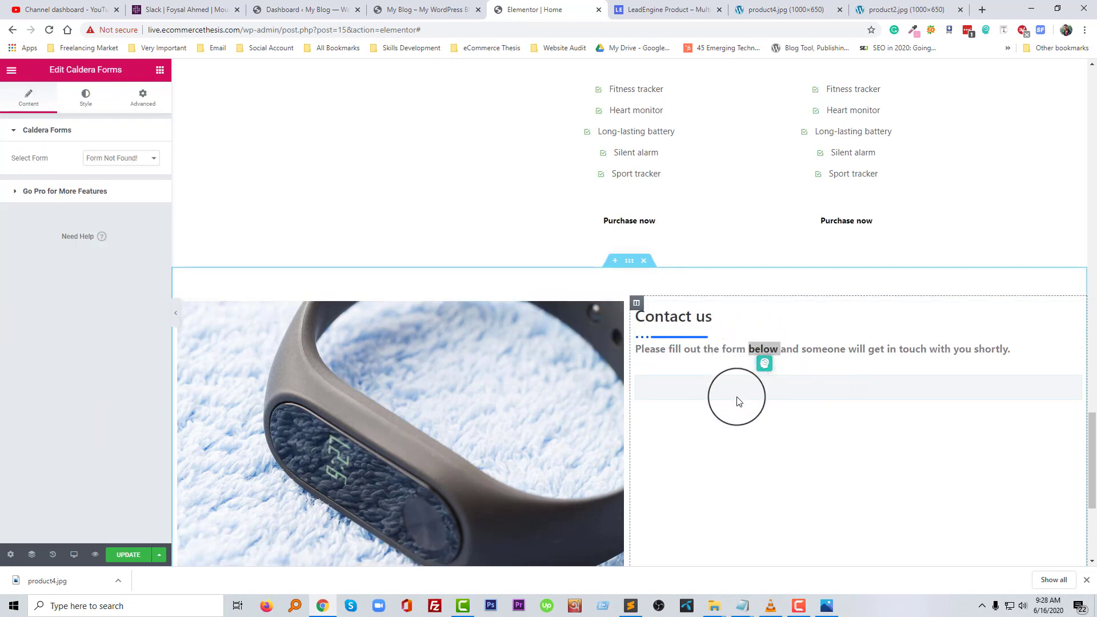
# Check which forms the Caldera Forms widget offers for selection and update the page.
pyautogui.click(108, 163)
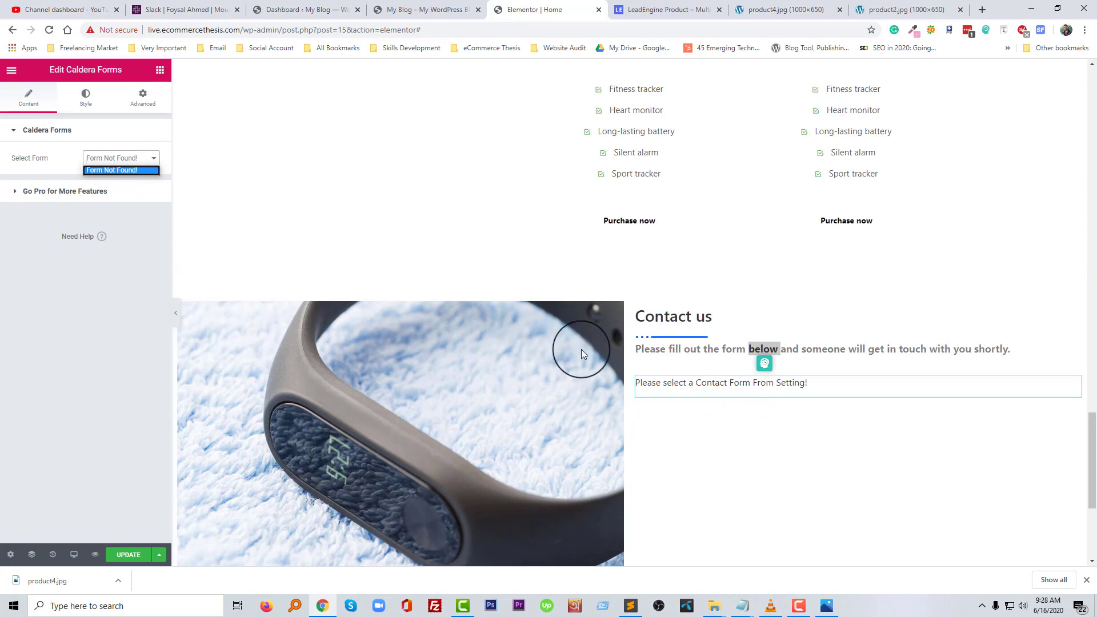
pyautogui.scroll(-1, 371, 402)
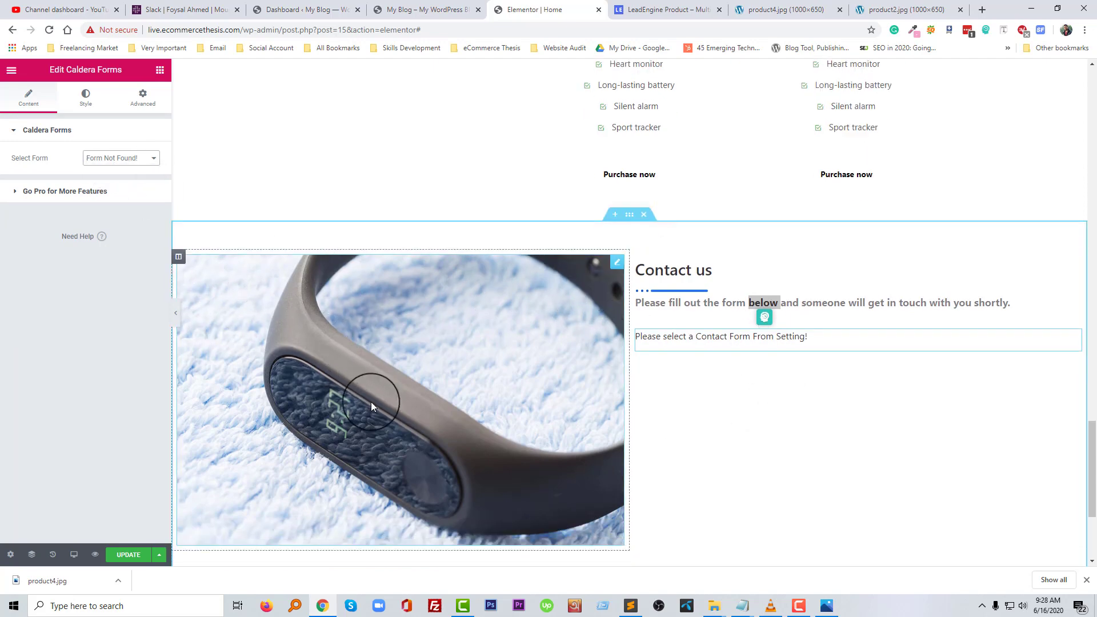
pyautogui.scroll(-3, 372, 405)
pyautogui.scroll(1, 374, 400)
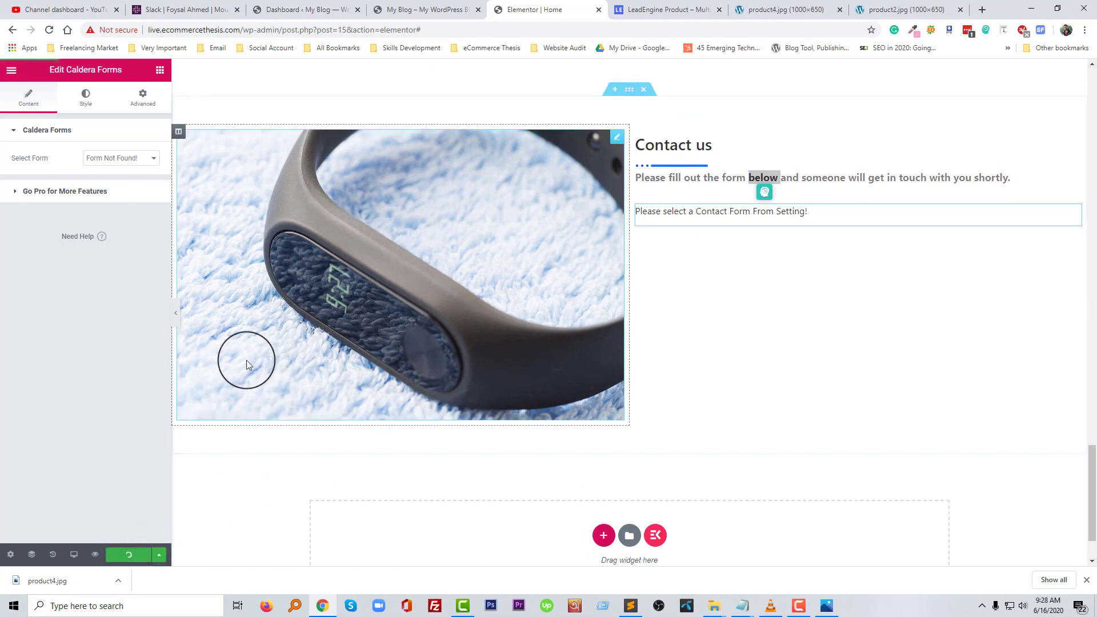
pyautogui.click(133, 554)
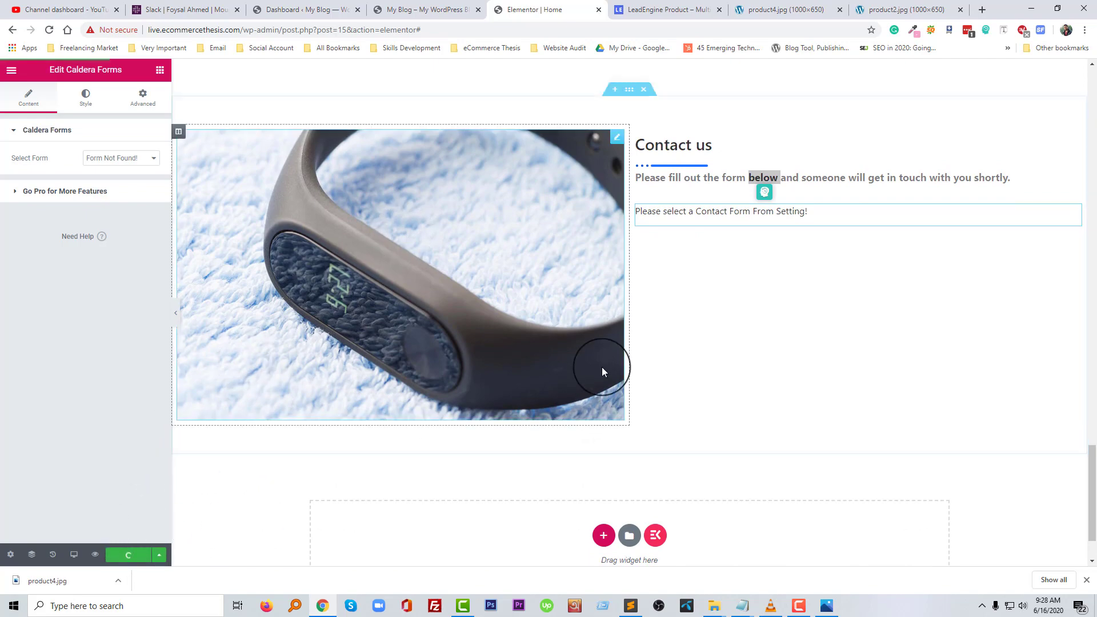
# Switch to the WordPress dashboard, open the page for adding new plugins and search for "Contact".
pyautogui.click(291, 10)
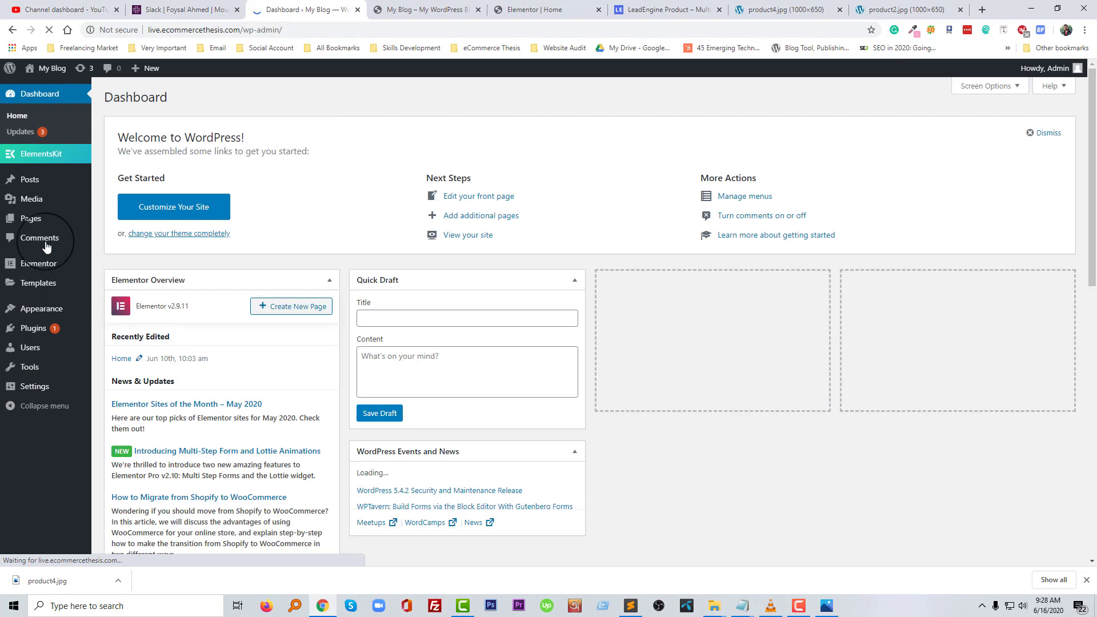
pyautogui.moveTo(43, 327)
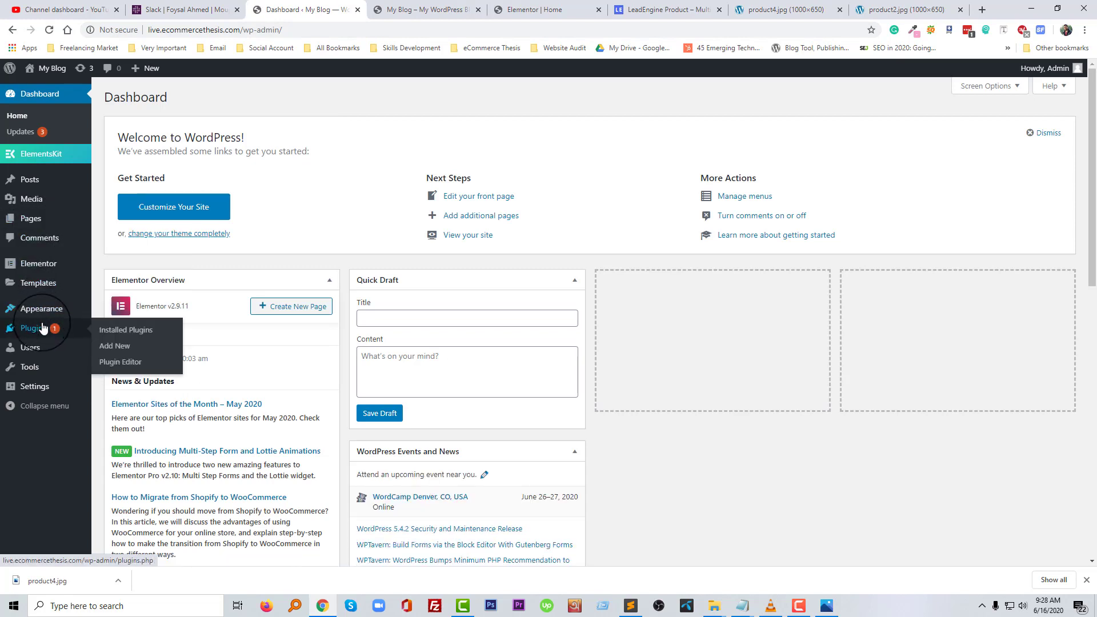
pyautogui.click(114, 346)
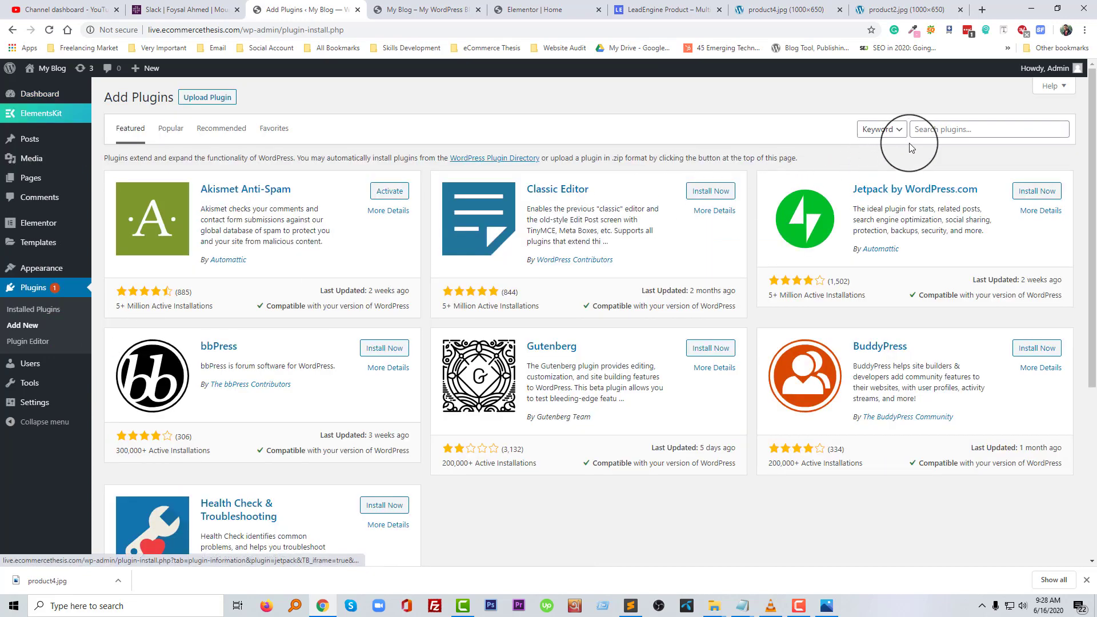
pyautogui.click(926, 129)
pyautogui.click(922, 131)
pyautogui.write('Con')
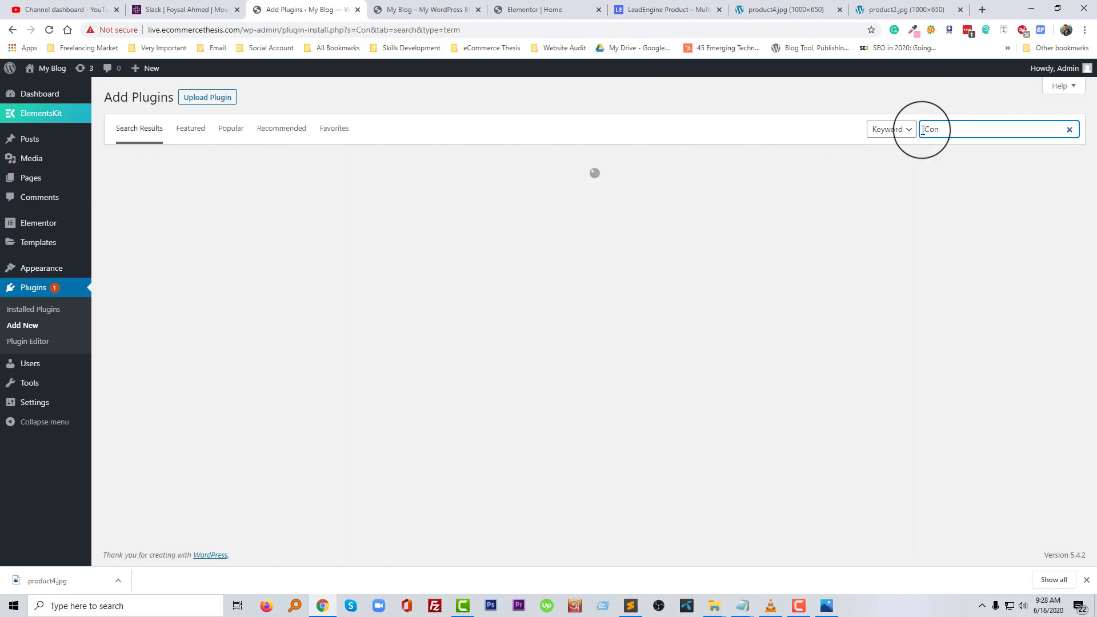
pyautogui.write('tact')
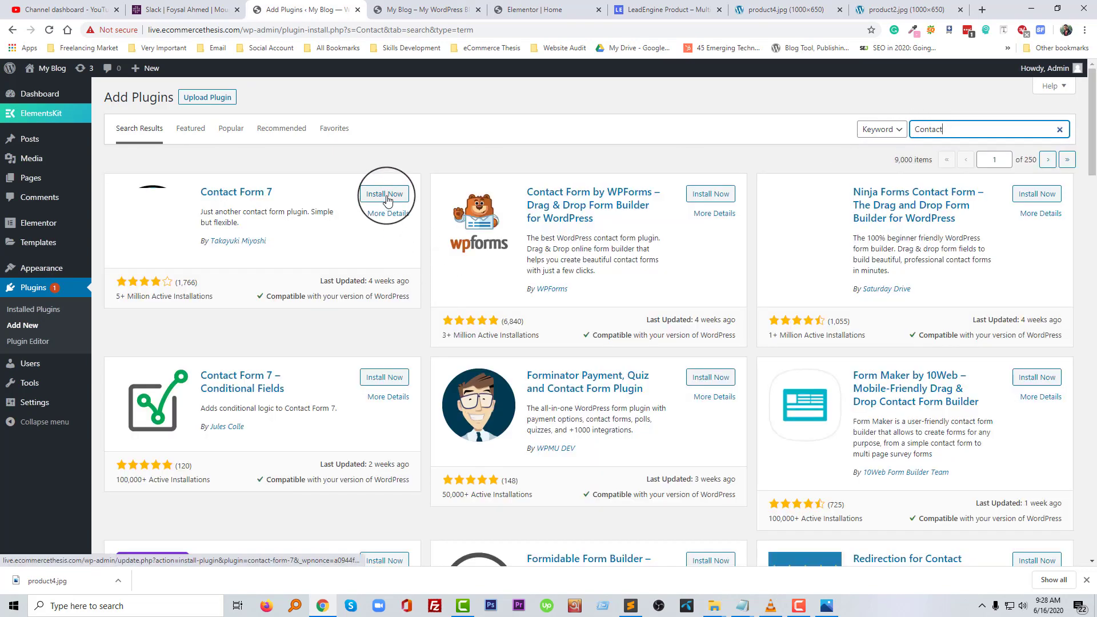
# Install and activate the Contact Form 7 plugin, checking the LeadEngine contact form as reference in the meantime.
pyautogui.click(384, 194)
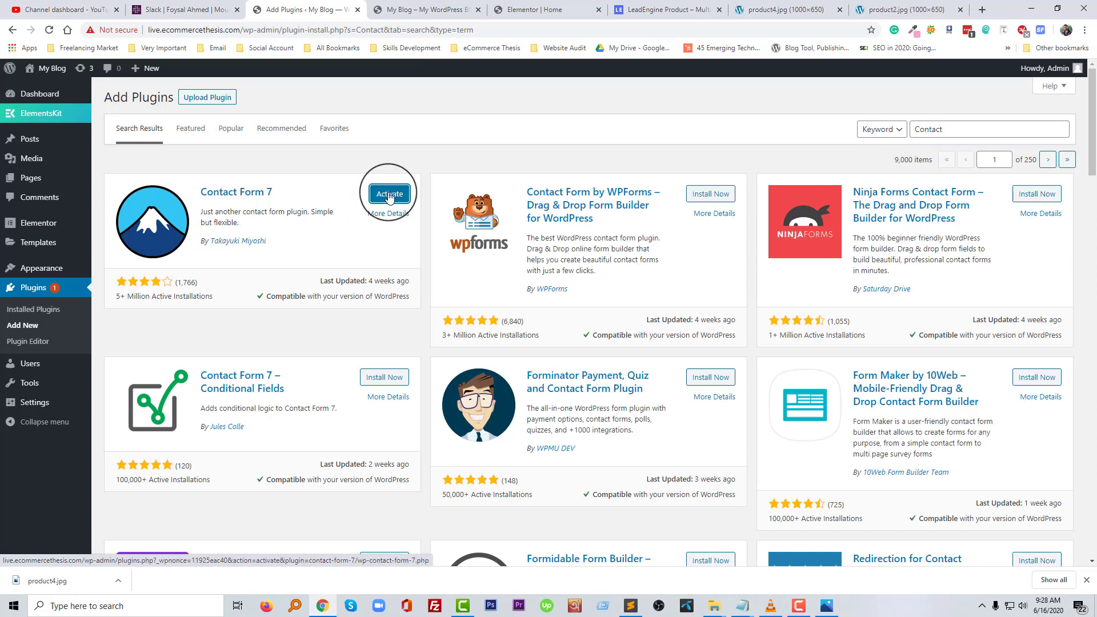
pyautogui.click(389, 194)
pyautogui.click(635, 10)
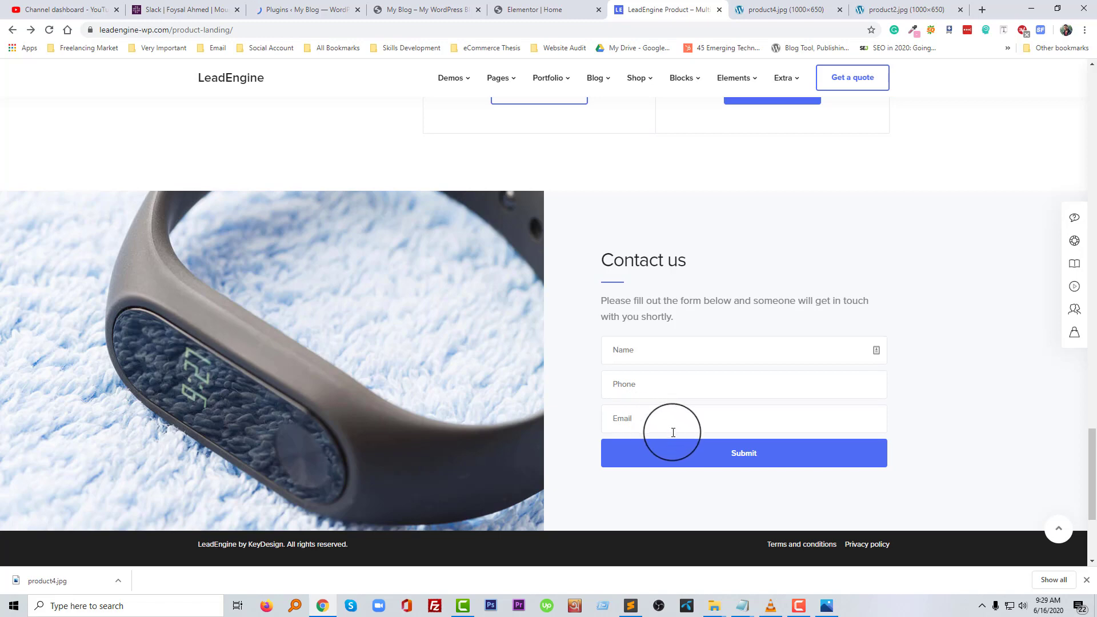
pyautogui.click(568, 7)
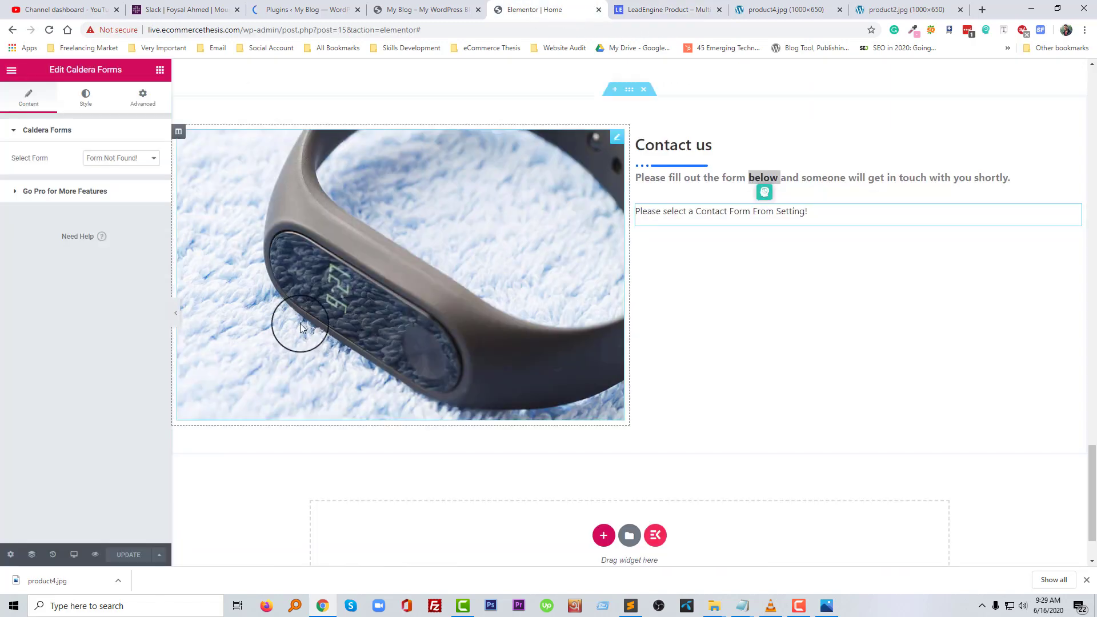
pyautogui.click(278, 7)
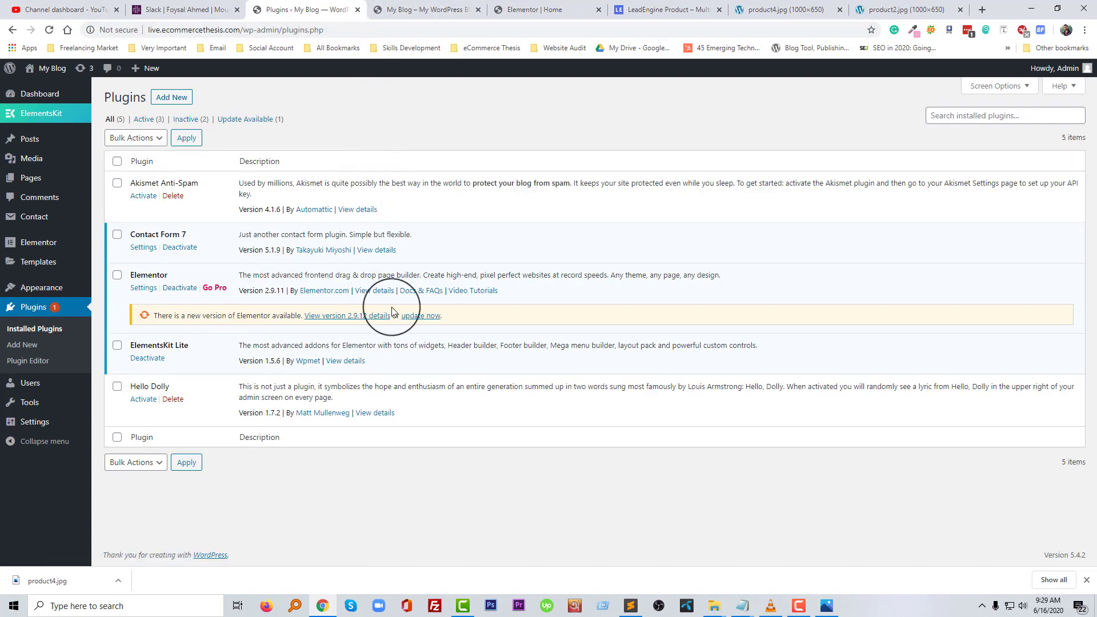
# Update the Elementor plugin and reload the Home page in the Elementor editor.
pyautogui.click(421, 315)
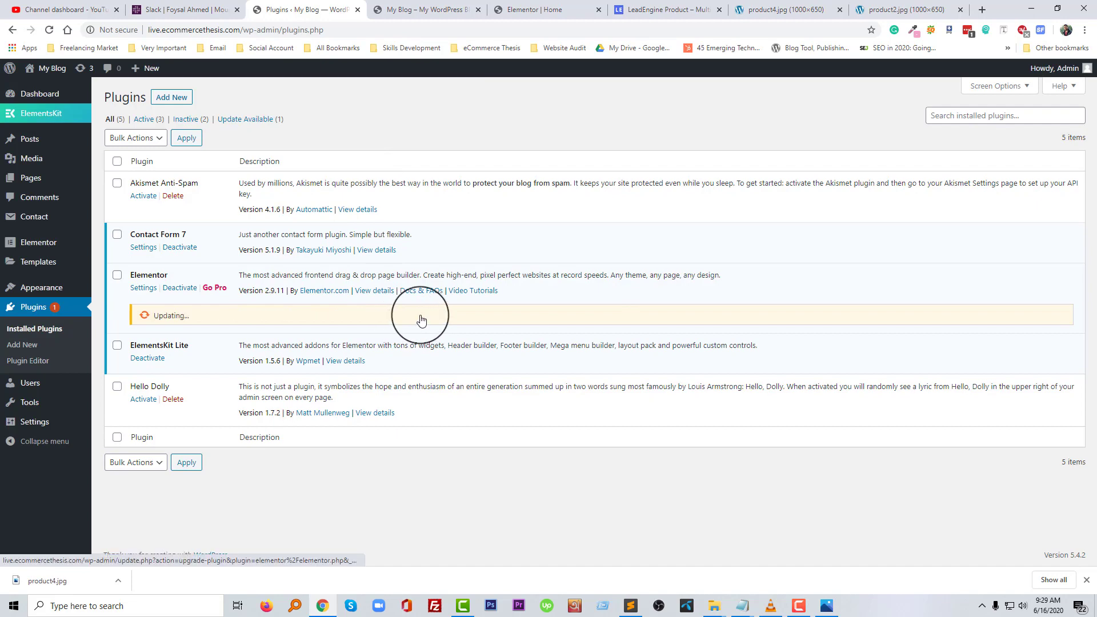
pyautogui.click(502, 9)
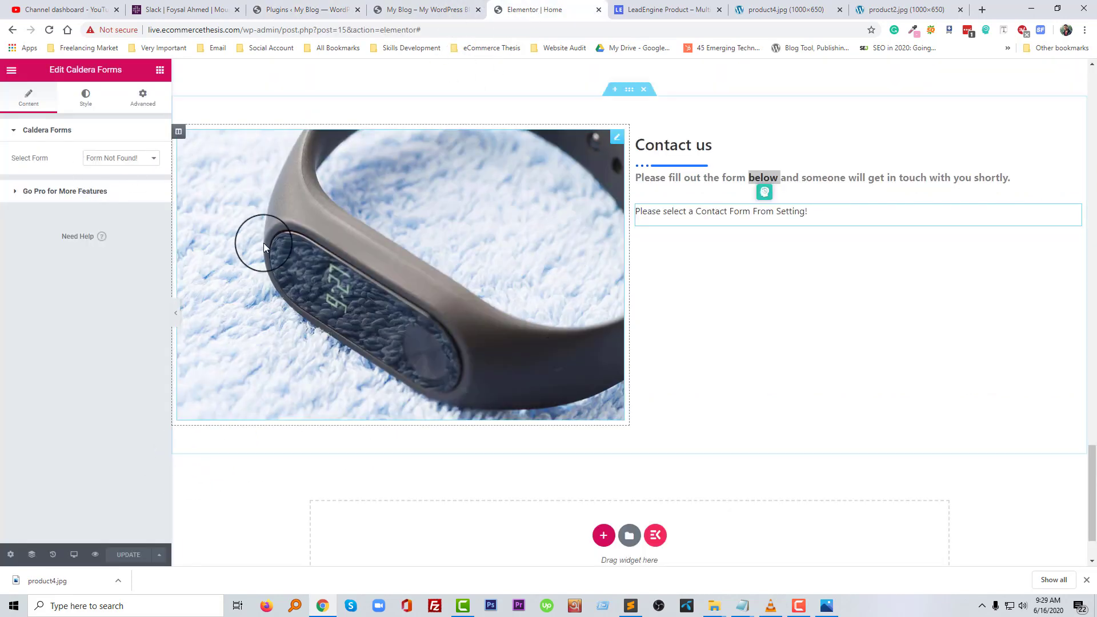
pyautogui.press('F5')
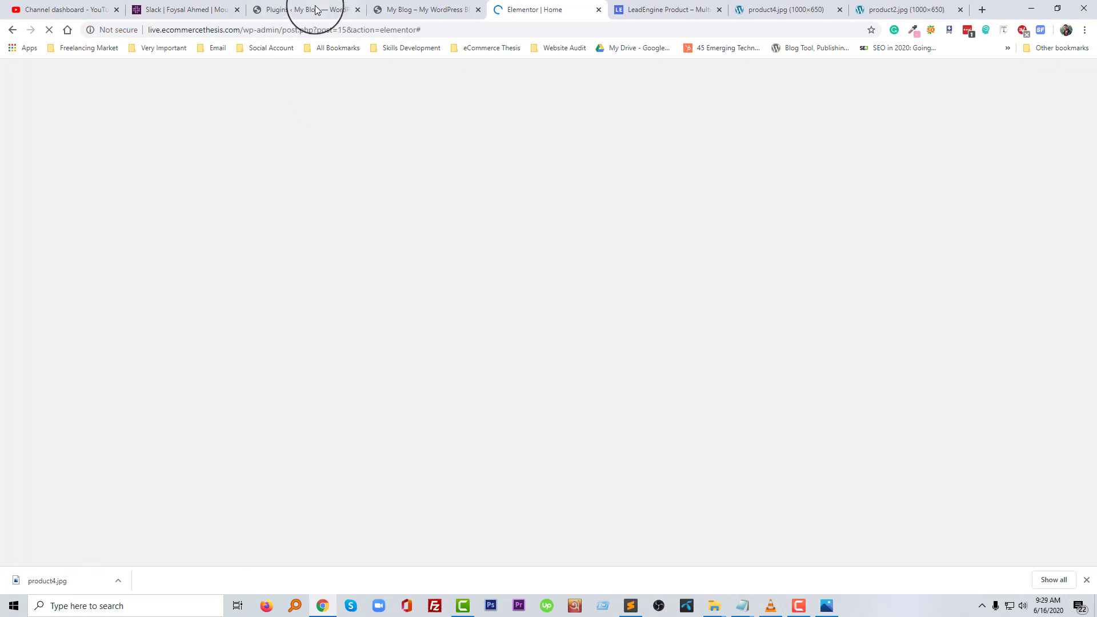
# Open the Contact Form 7 list of forms in the dashboard and return to the Elementor editor.
pyautogui.click(318, 10)
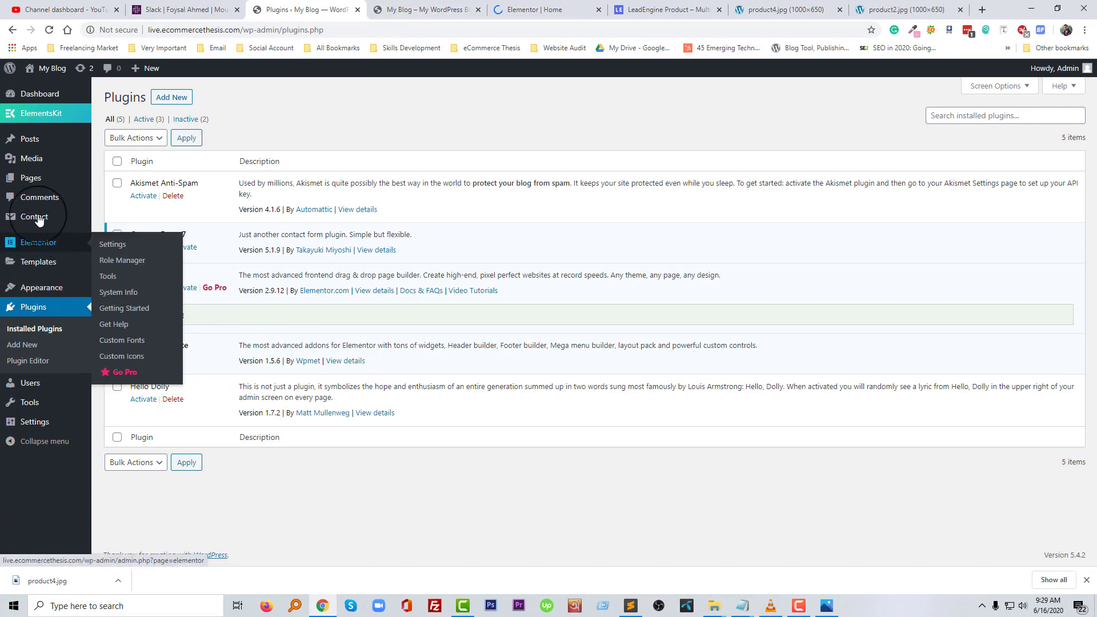
pyautogui.click(113, 216)
pyautogui.click(531, 7)
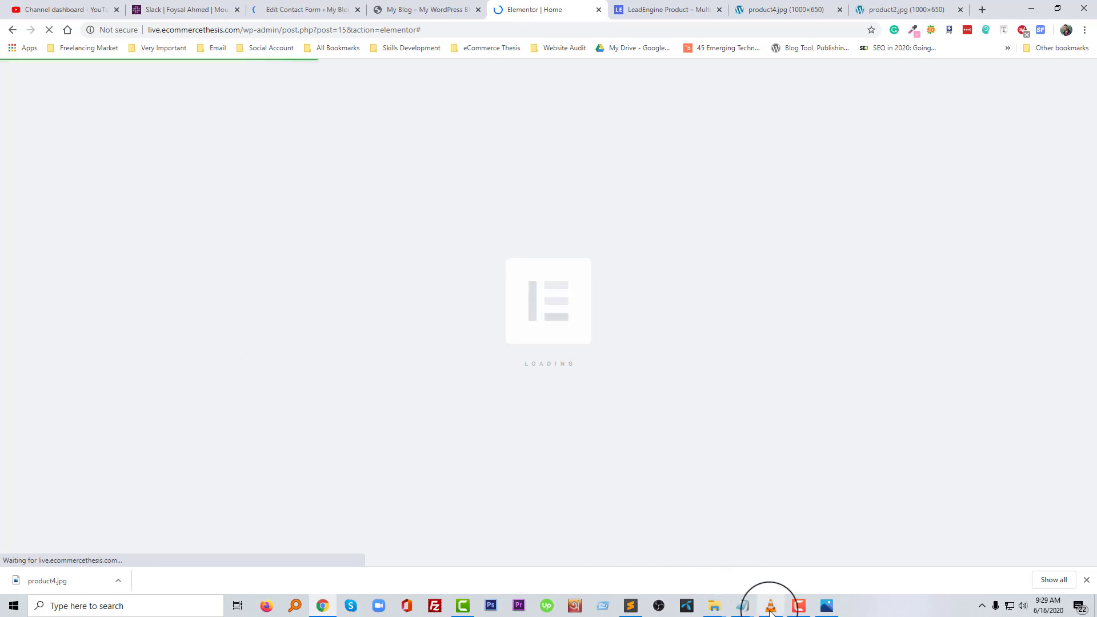
pyautogui.click(797, 606)
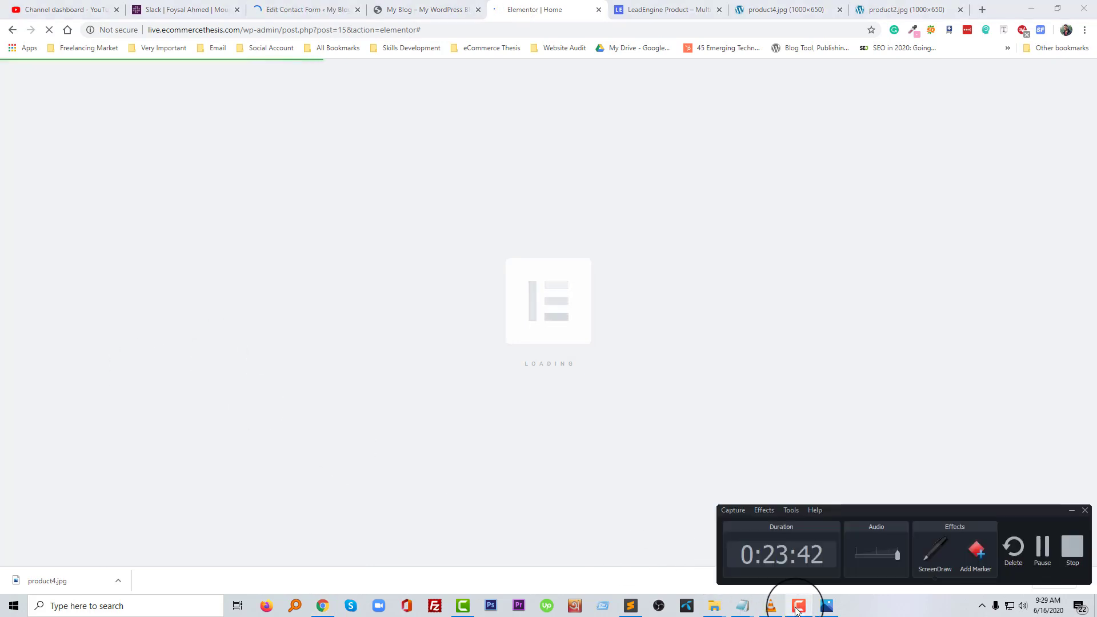
pyautogui.click(797, 609)
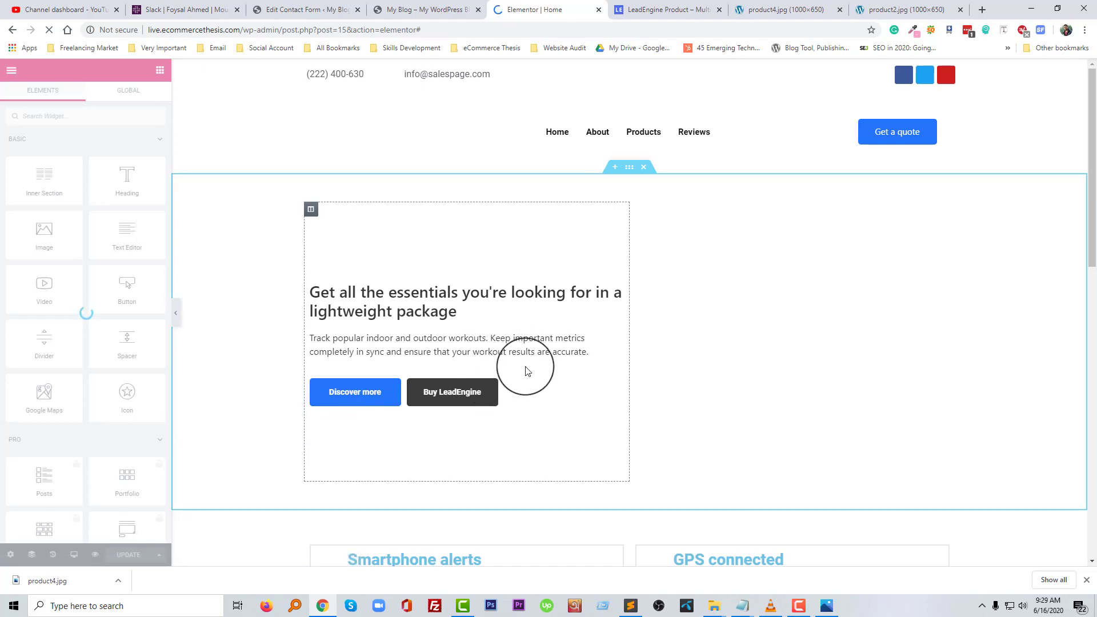
# Select the Caldera Forms widget in the Contact us section and check which forms it offers for selection.
pyautogui.click(1085, 580)
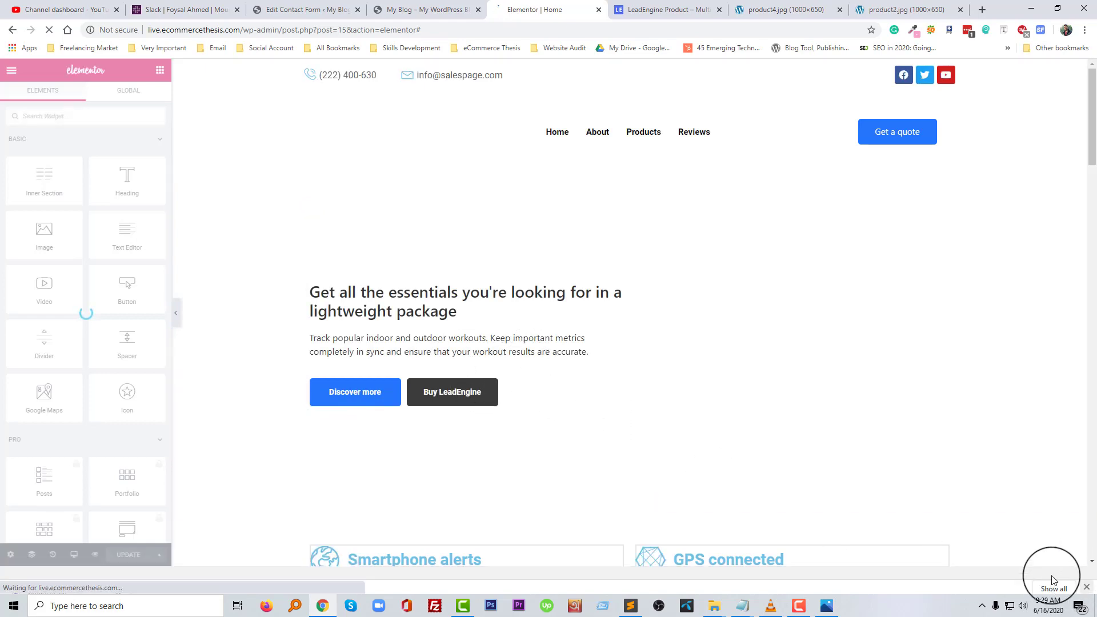
pyautogui.scroll(-5, 638, 434)
pyautogui.scroll(-10, 637, 434)
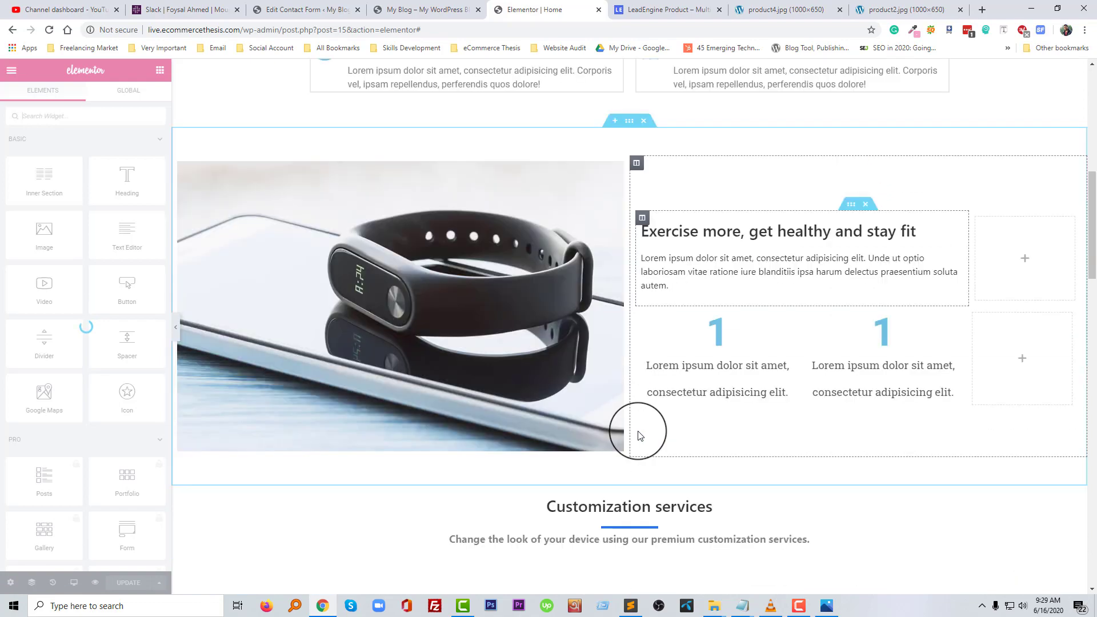
pyautogui.scroll(5, 637, 434)
pyautogui.scroll(-2, 637, 435)
pyautogui.scroll(-17, 637, 434)
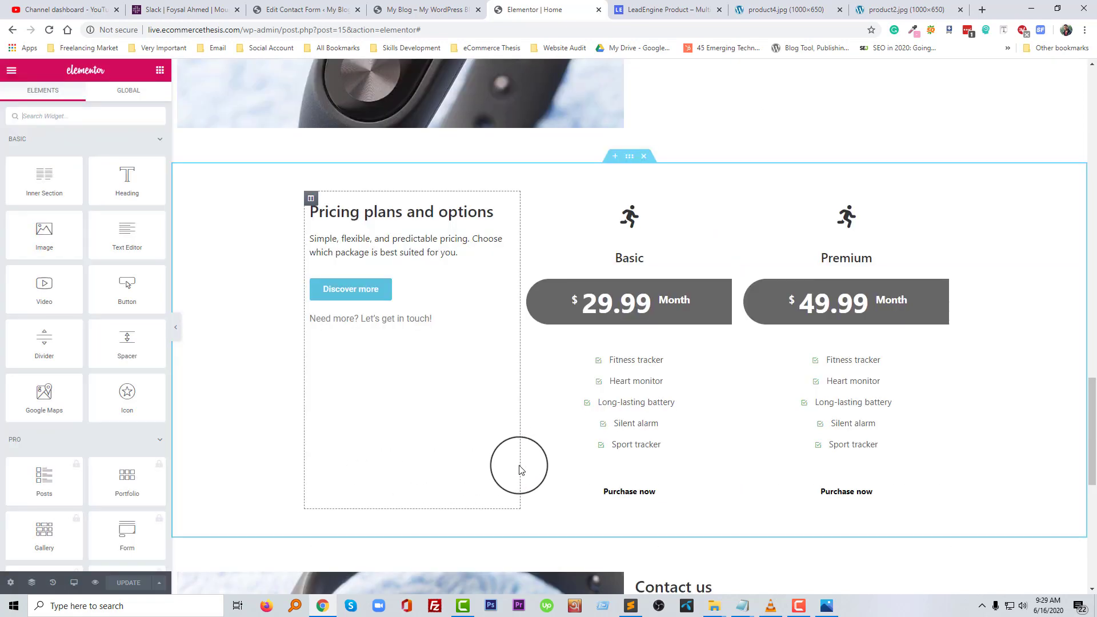
pyautogui.scroll(-7, 520, 462)
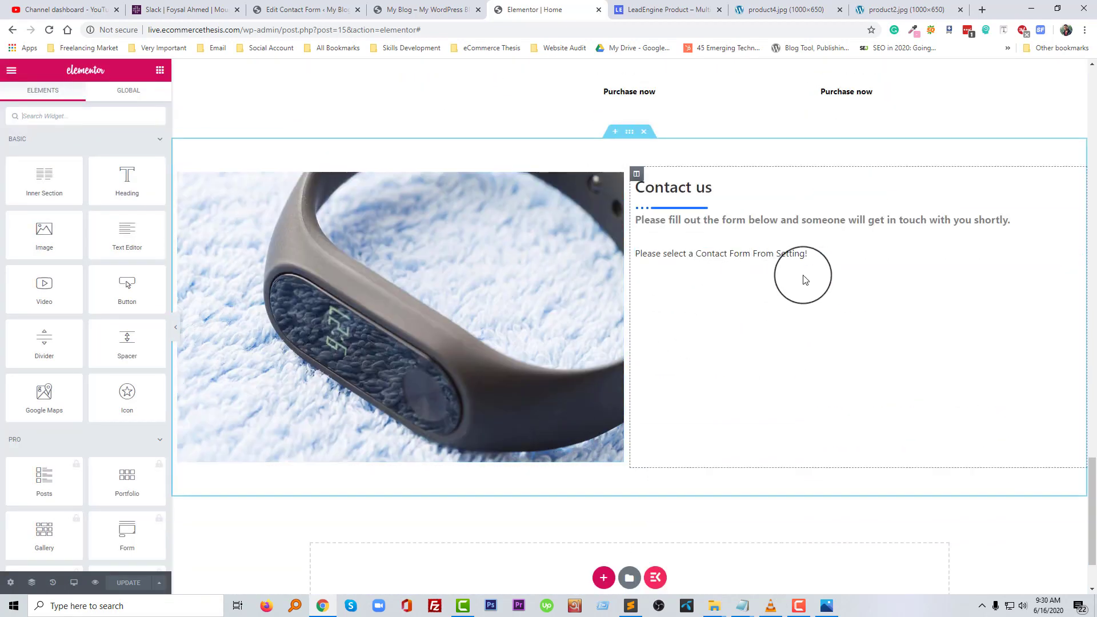
pyautogui.click(831, 262)
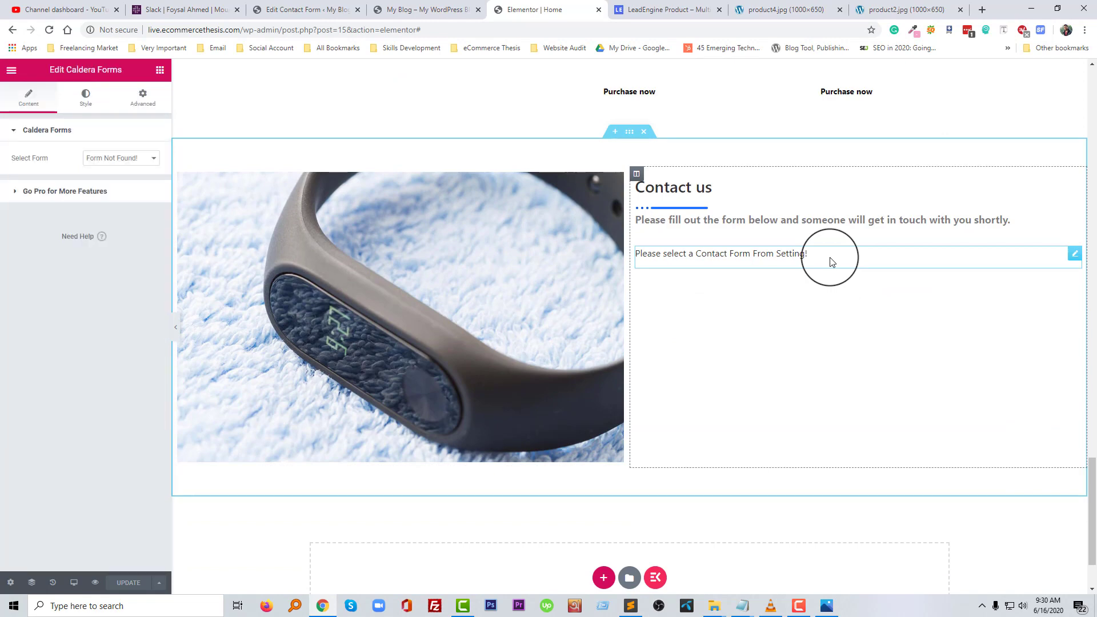
pyautogui.click(120, 160)
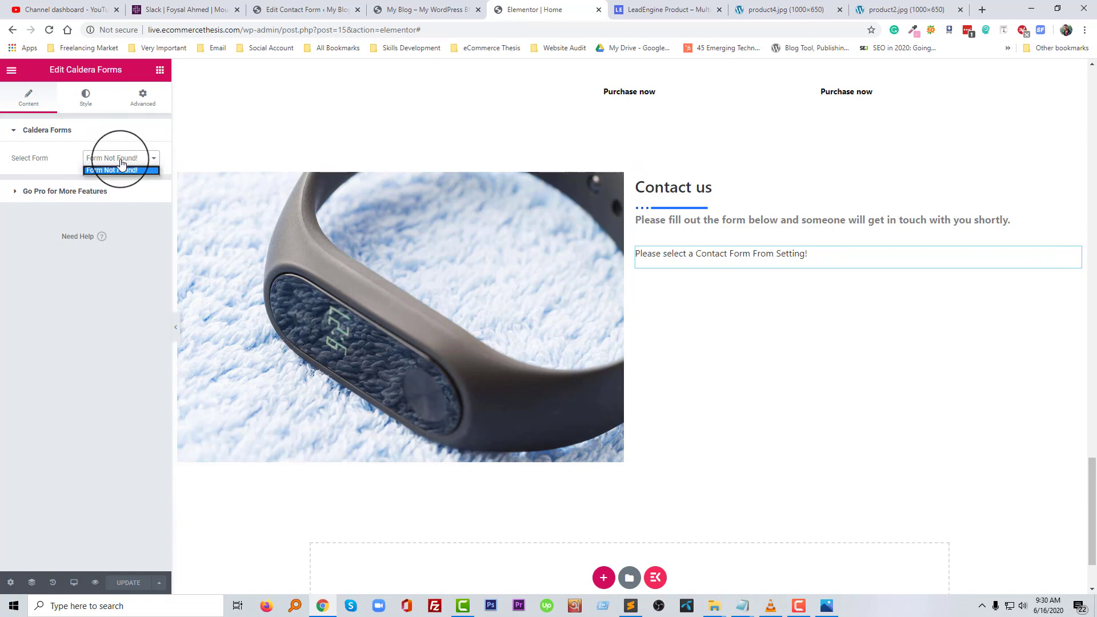
# Compare the dashboard's list of contact forms with the choices offered by the Caldera Forms widget.
pyautogui.click(296, 10)
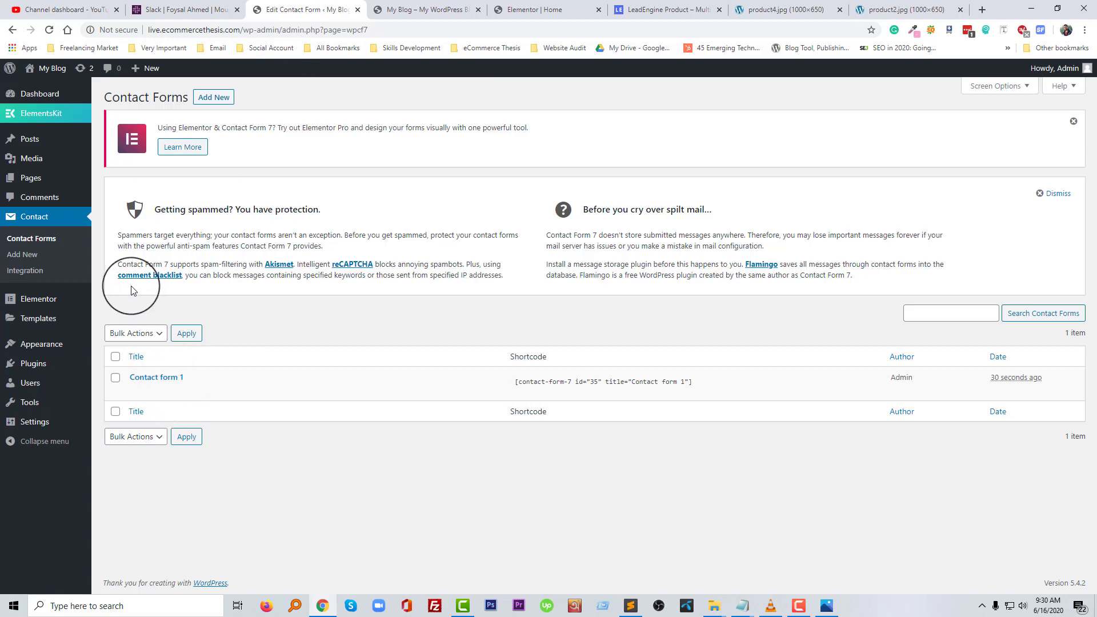
pyautogui.click(552, 9)
pyautogui.click(135, 159)
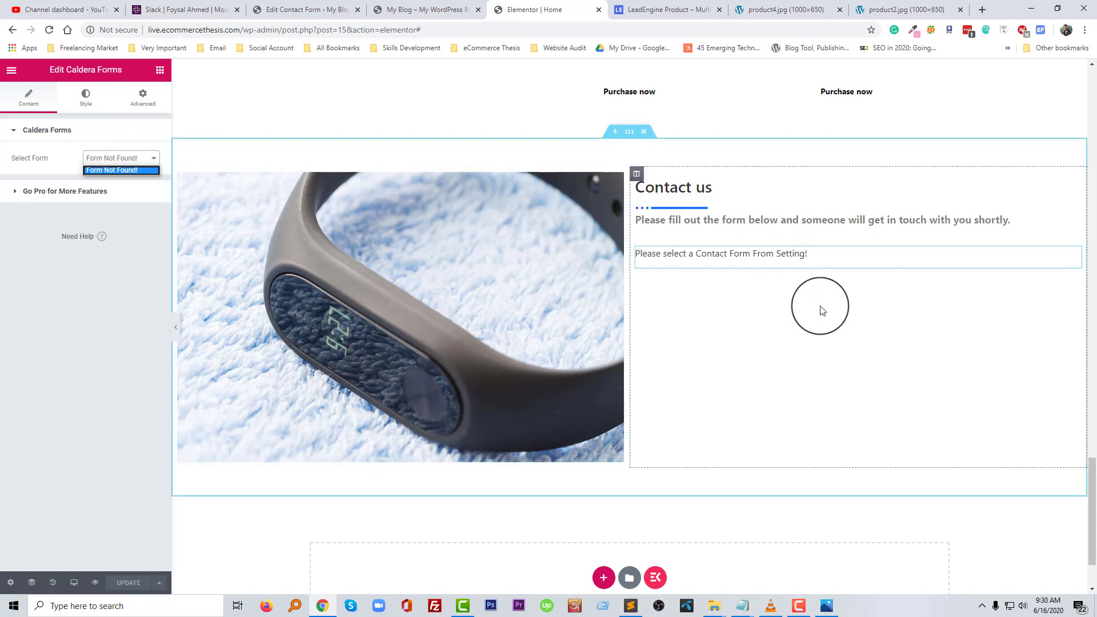
pyautogui.click(905, 280)
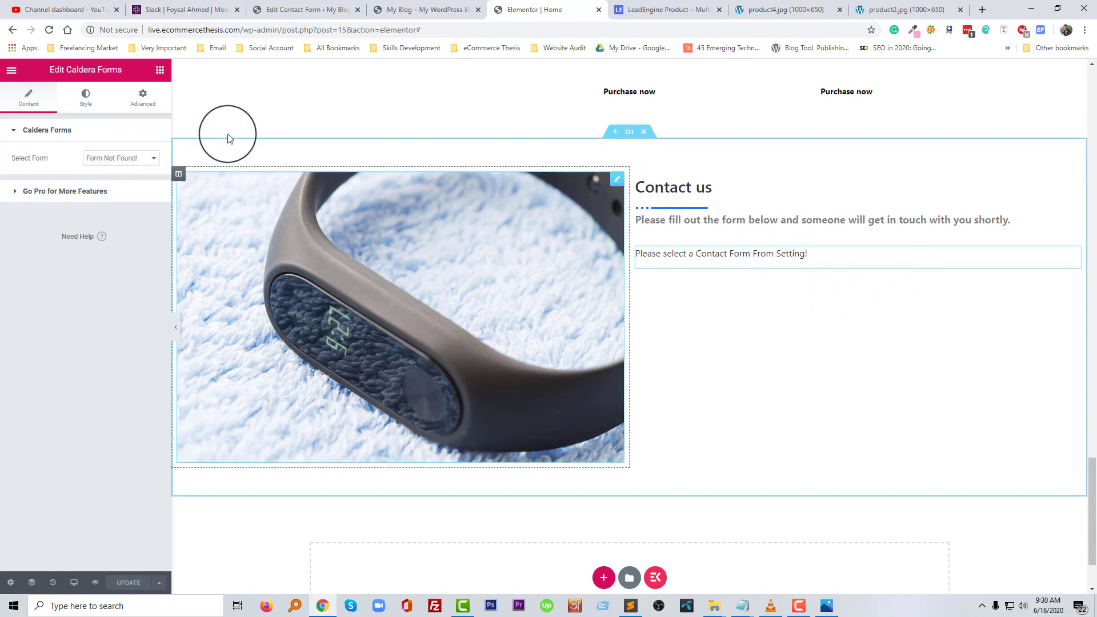
# Search the Elementor widgets for "conta" and place a Contact form 7 widget below the Caldera Forms widget.
pyautogui.click(160, 70)
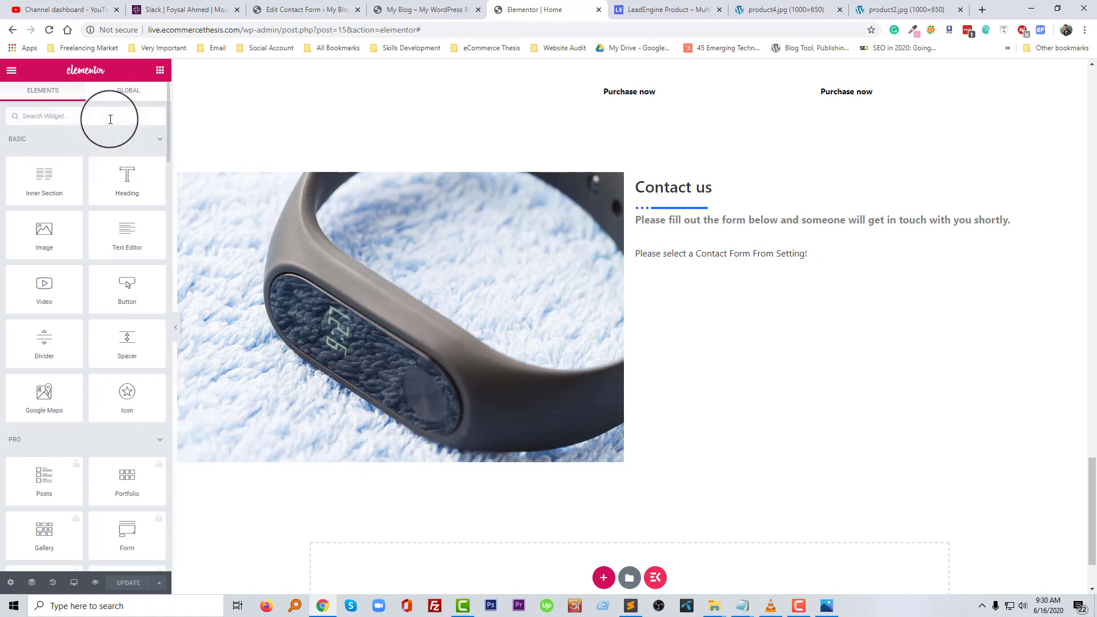
pyautogui.click(110, 118)
pyautogui.write('conta')
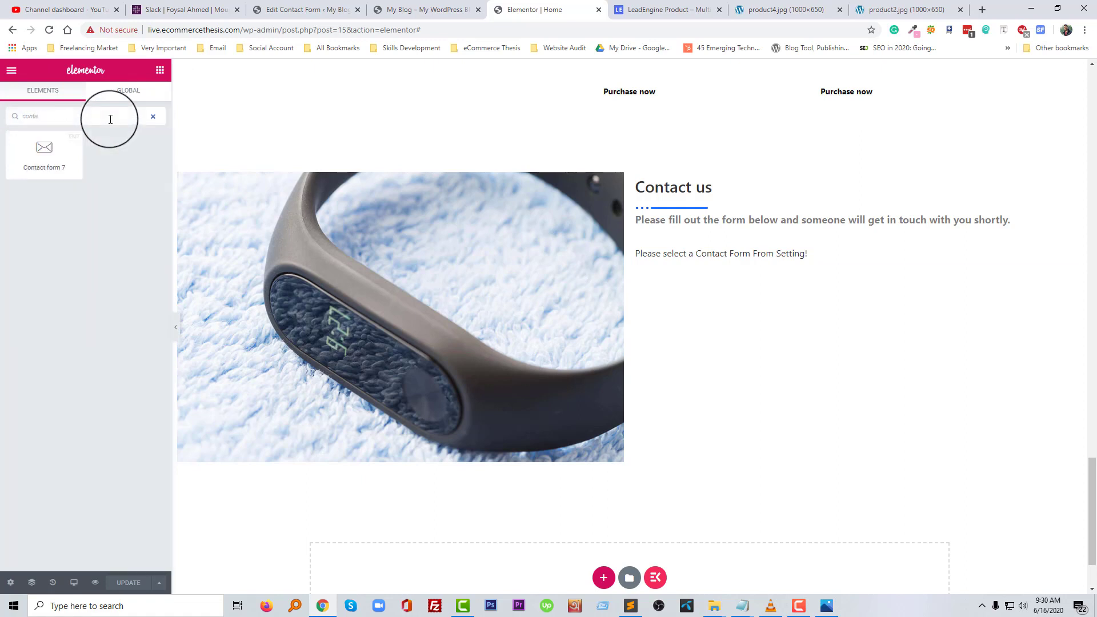
pyautogui.moveTo(53, 144); pyautogui.dragTo(816, 258)
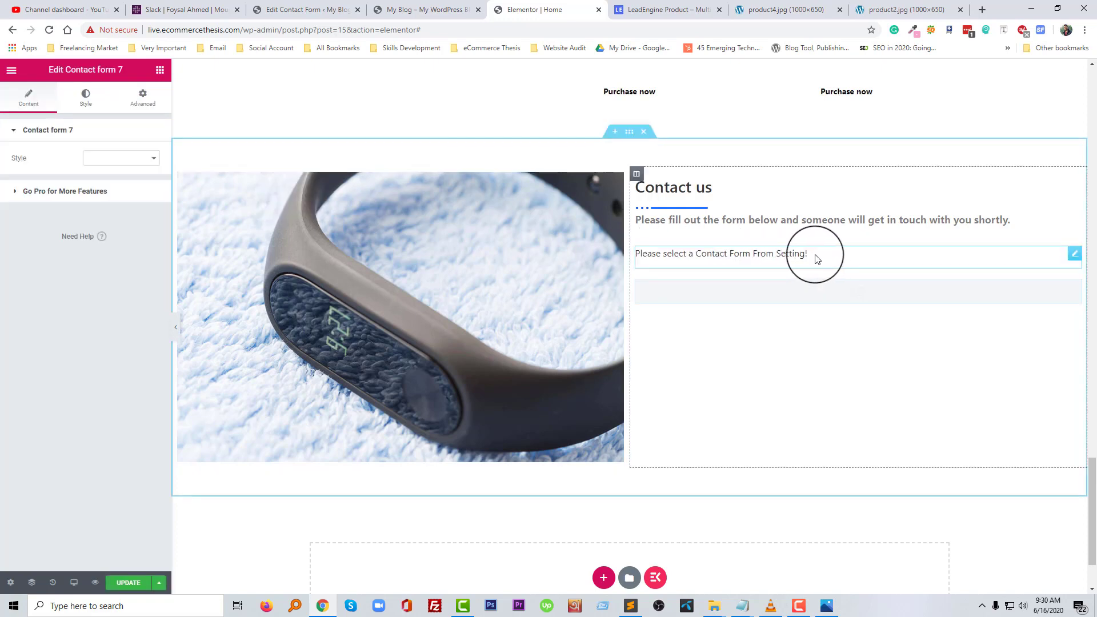
# Delete the Caldera Forms widget and set the Contact form 7 widget to use Contact form 1.
pyautogui.rightClick(1072, 258)
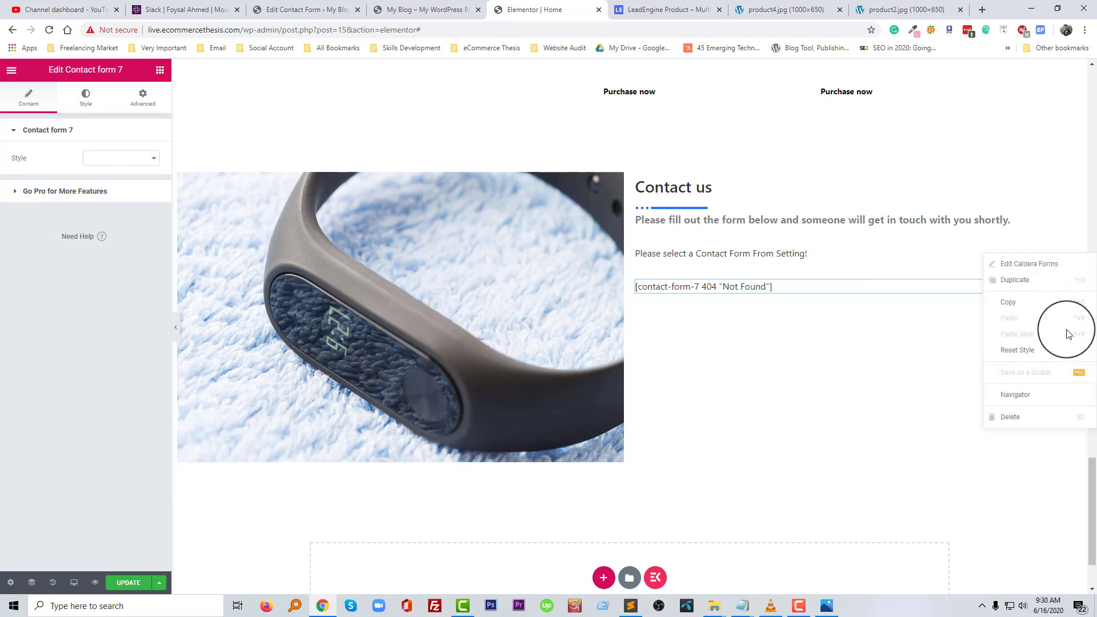
pyautogui.click(1052, 427)
pyautogui.click(111, 160)
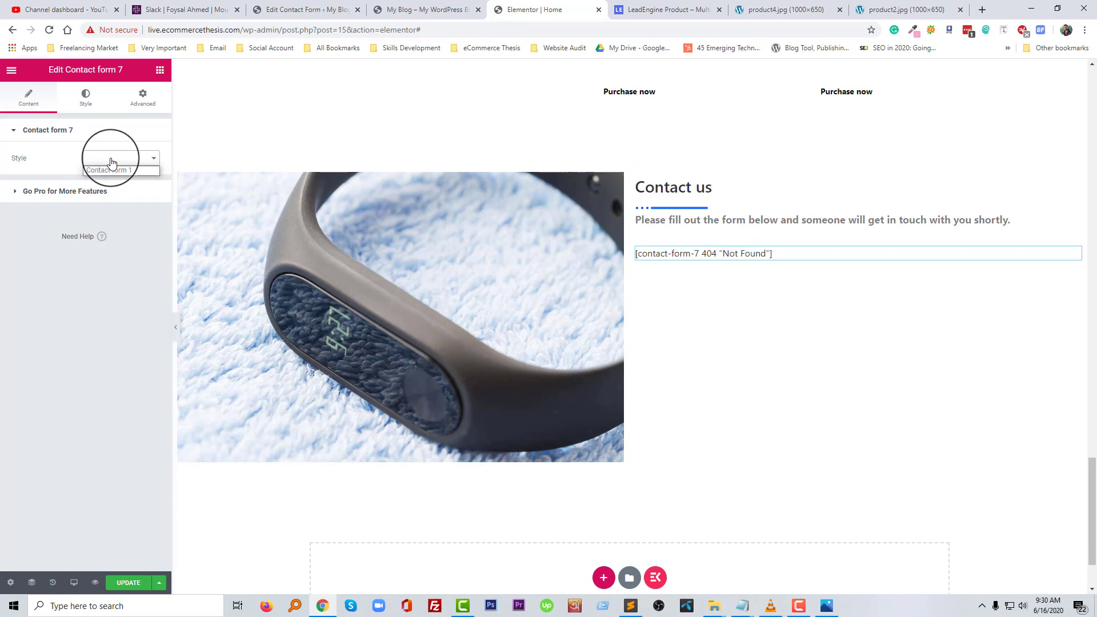
pyautogui.click(115, 170)
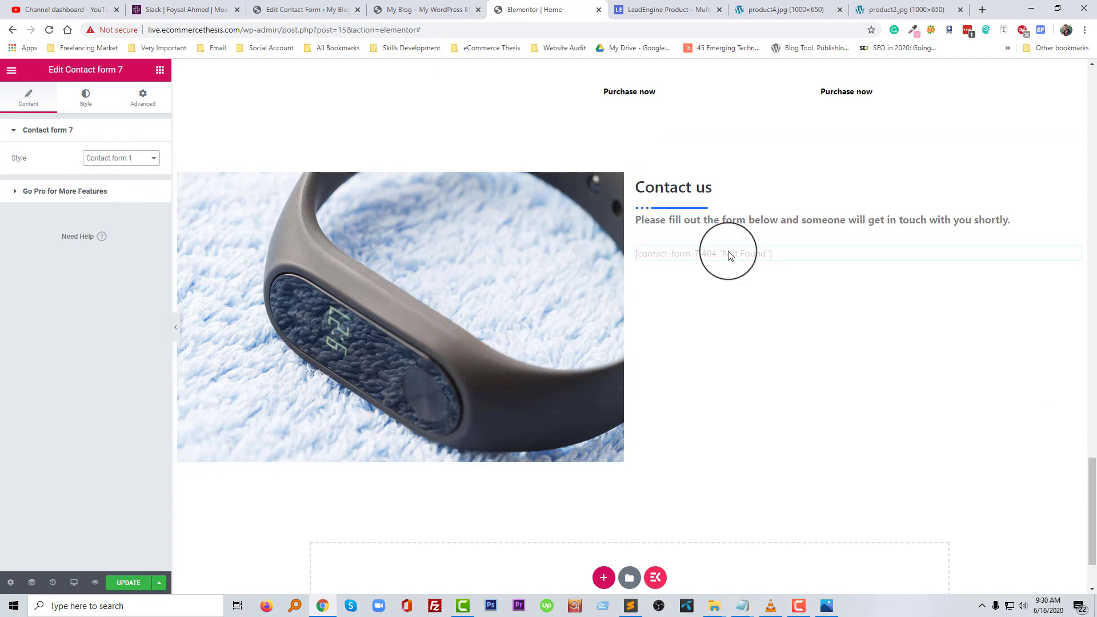
# Check Contact form 1 in the dashboard's forms list and examine its fields in the Contact us section.
pyautogui.click(417, 10)
pyautogui.click(319, 7)
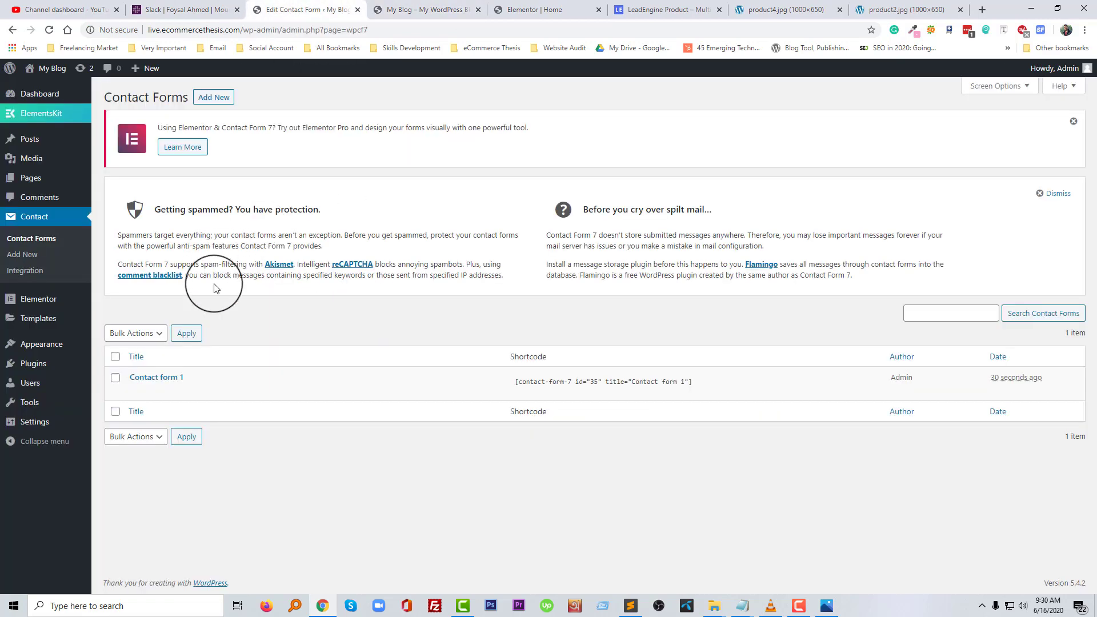
pyautogui.moveTo(231, 385); pyautogui.dragTo(114, 376)
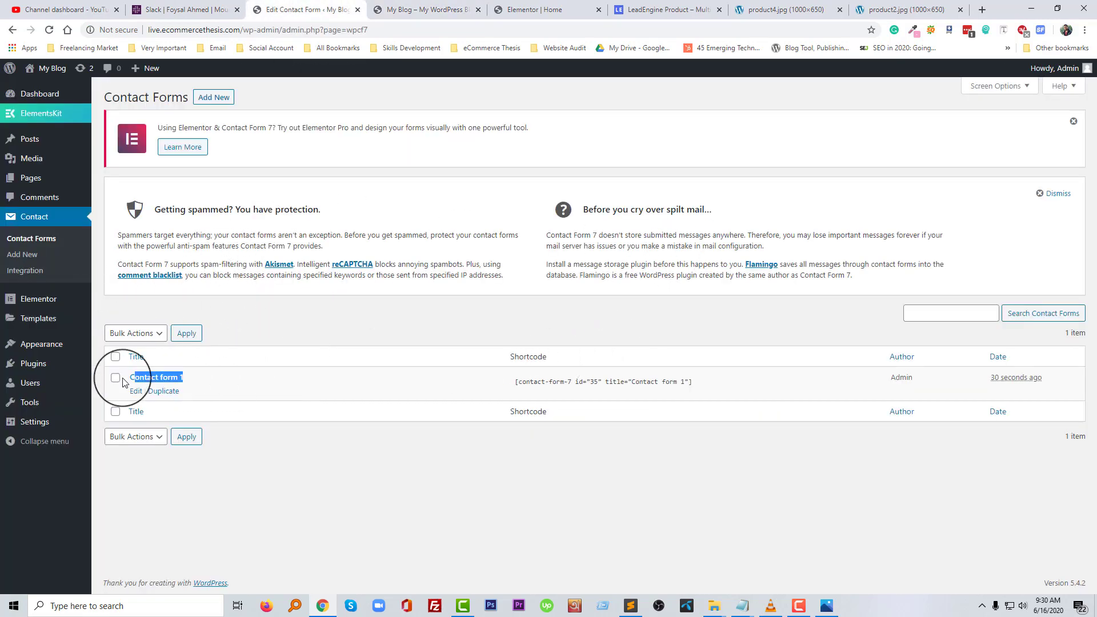
pyautogui.click(563, 9)
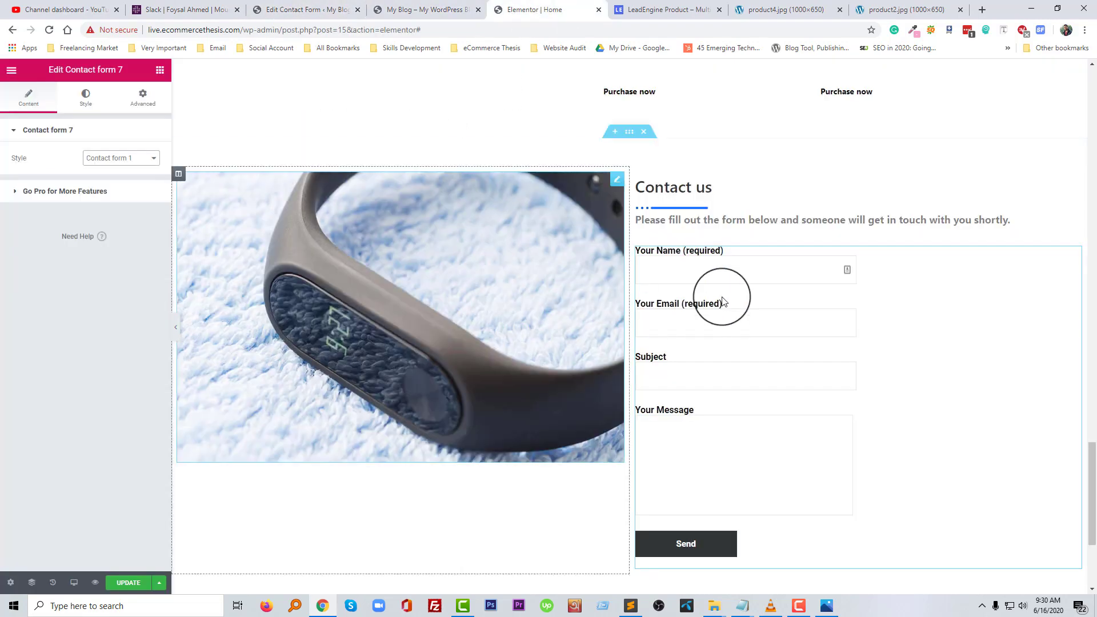
pyautogui.scroll(-2, 780, 429)
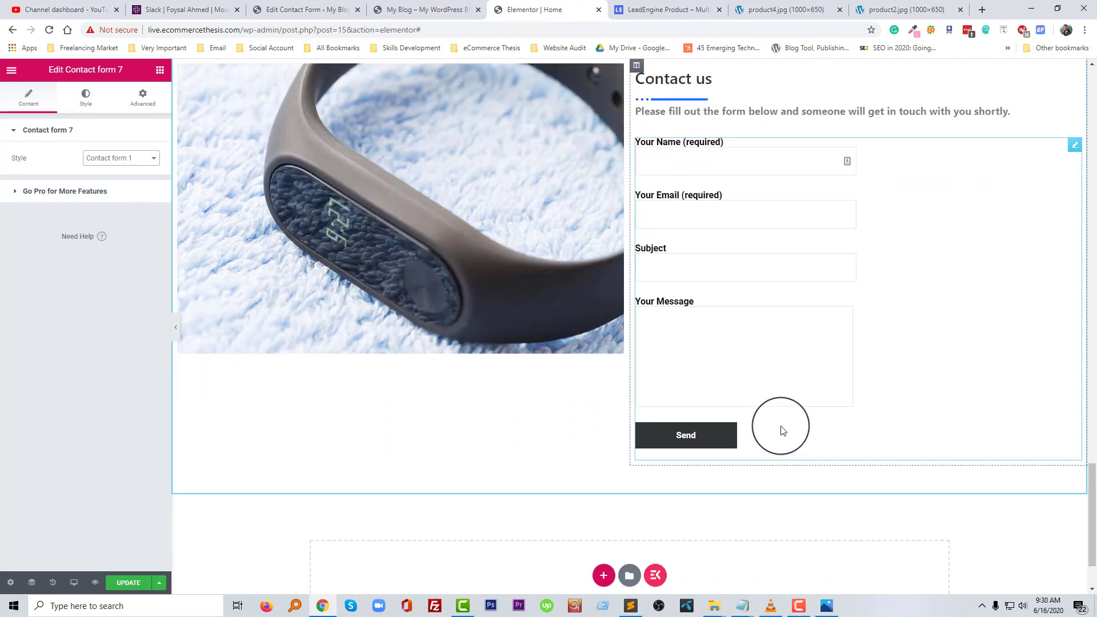
pyautogui.scroll(1, 781, 431)
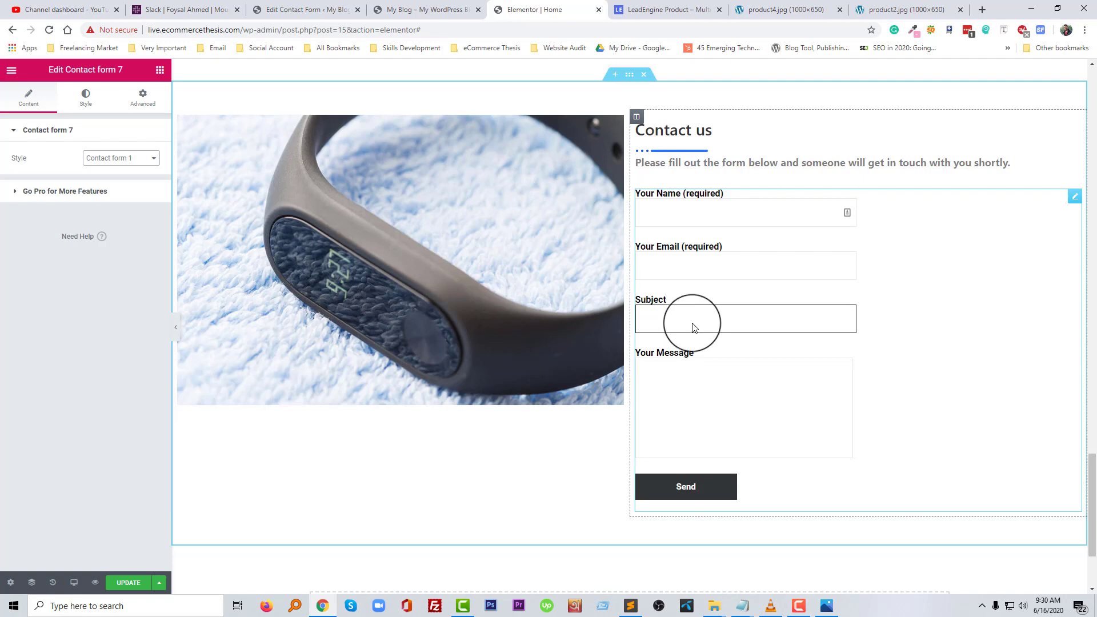
# Open Contact form 1 for editing in the dashboard and compare its form template with the fields on the page.
pyautogui.click(305, 10)
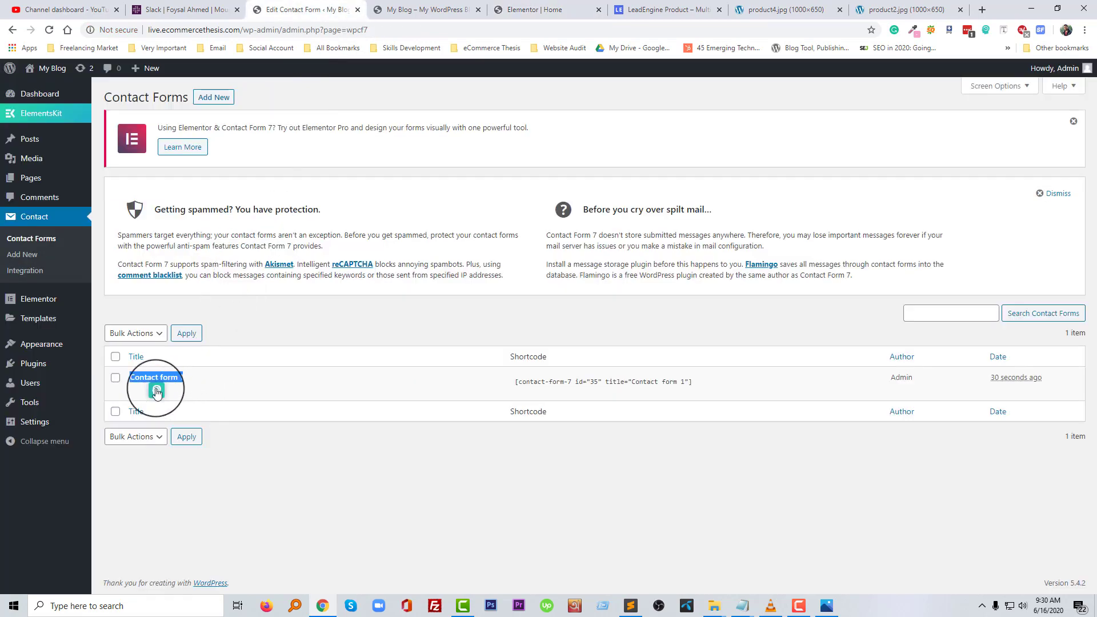
pyautogui.click(136, 391)
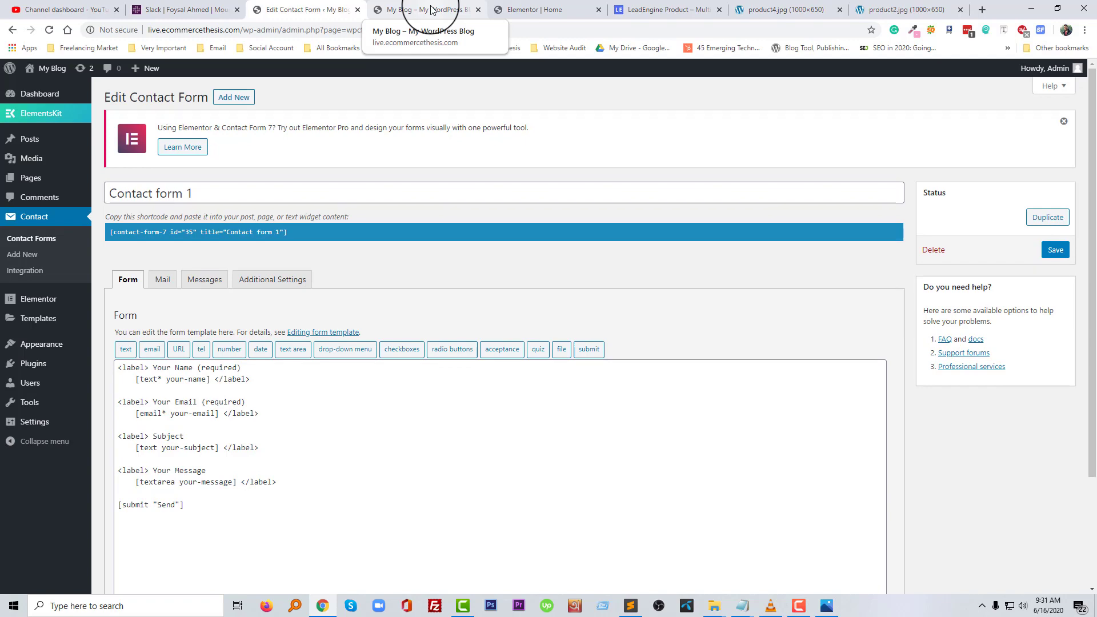
pyautogui.scroll(-2, 379, 397)
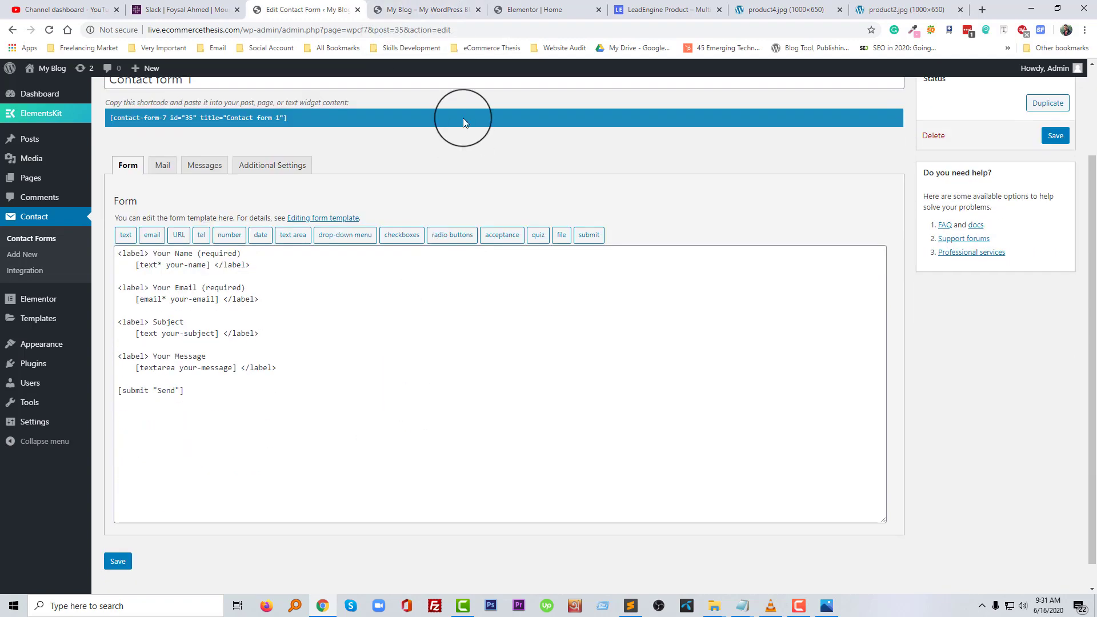
pyautogui.click(423, 10)
pyautogui.click(549, 10)
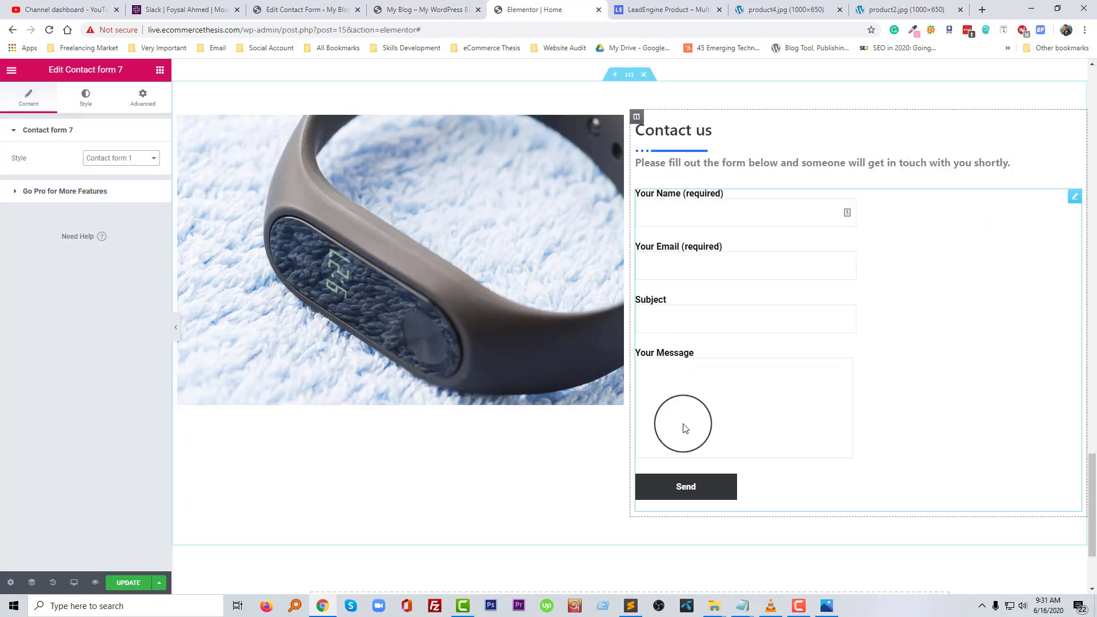
# Check the Contact us section's form in the editor and update the home page.
pyautogui.scroll(-2, 685, 428)
pyautogui.scroll(4, 687, 427)
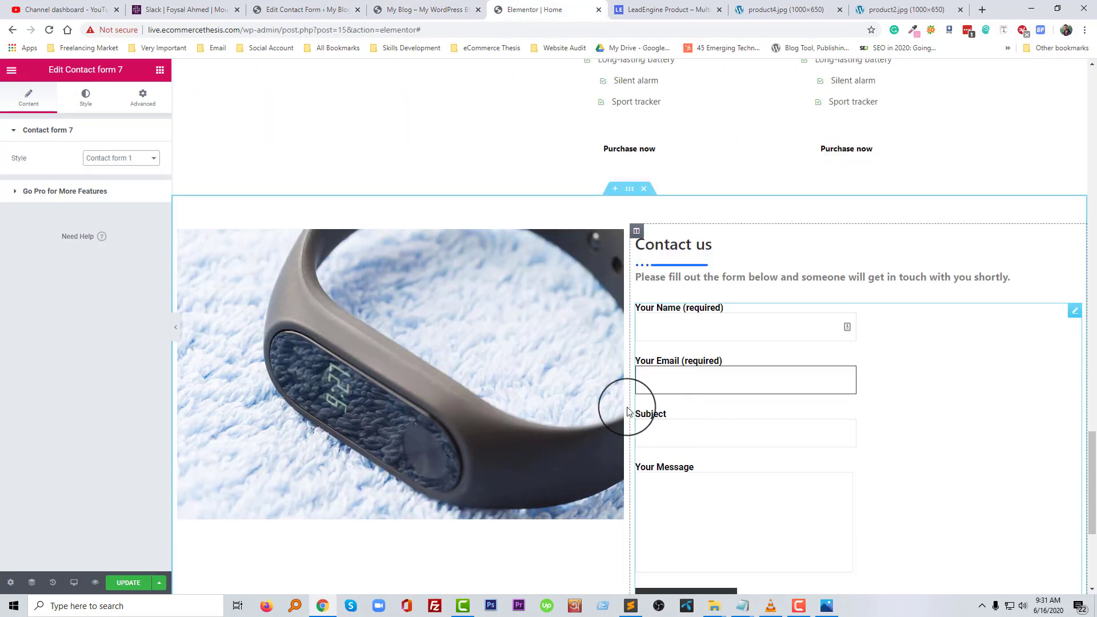
pyautogui.scroll(-3, 525, 440)
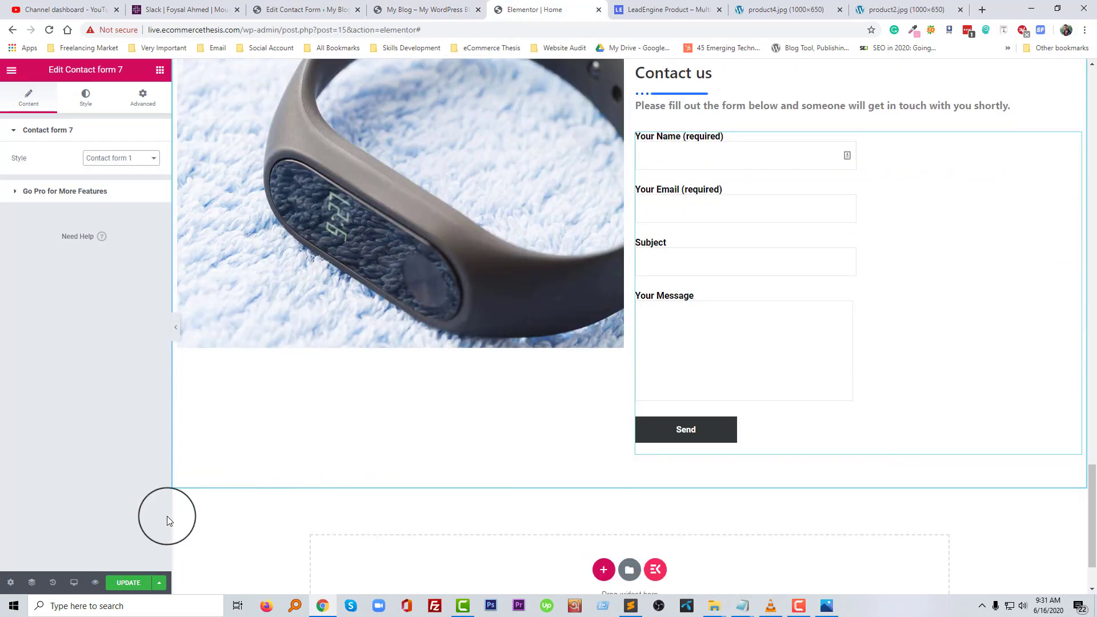
pyautogui.click(128, 583)
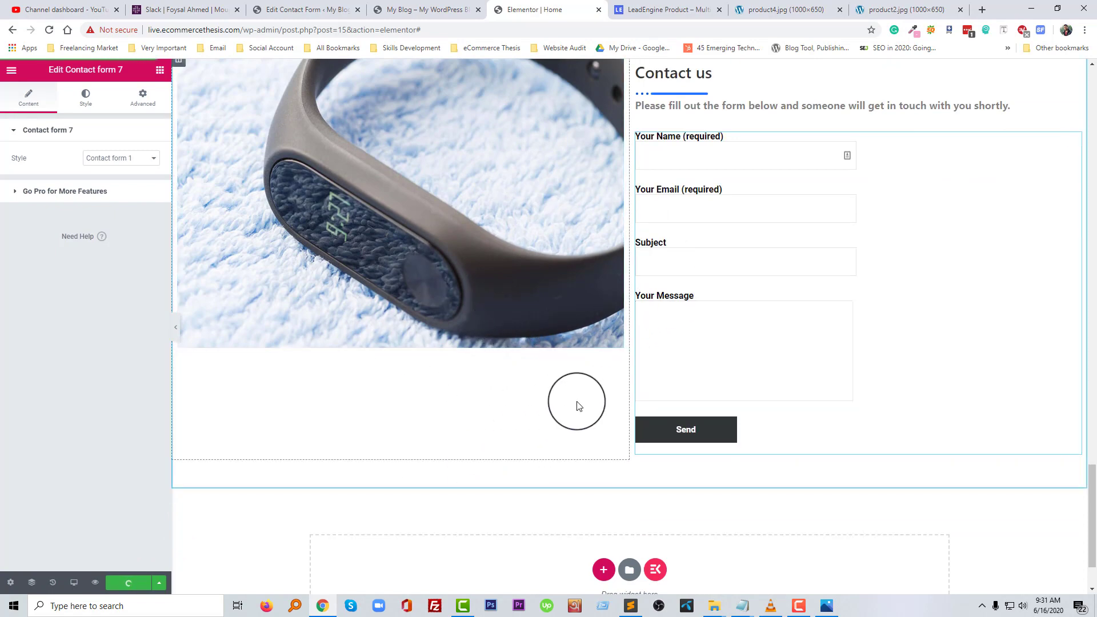
pyautogui.scroll(2, 574, 400)
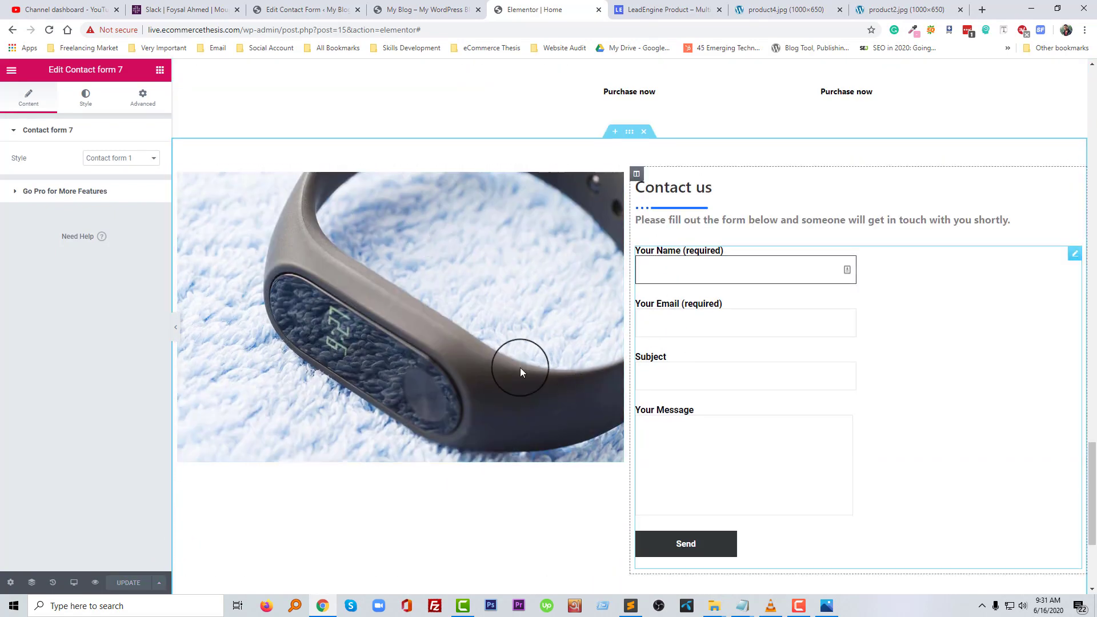
pyautogui.scroll(-3, 472, 385)
pyautogui.scroll(-1, 474, 386)
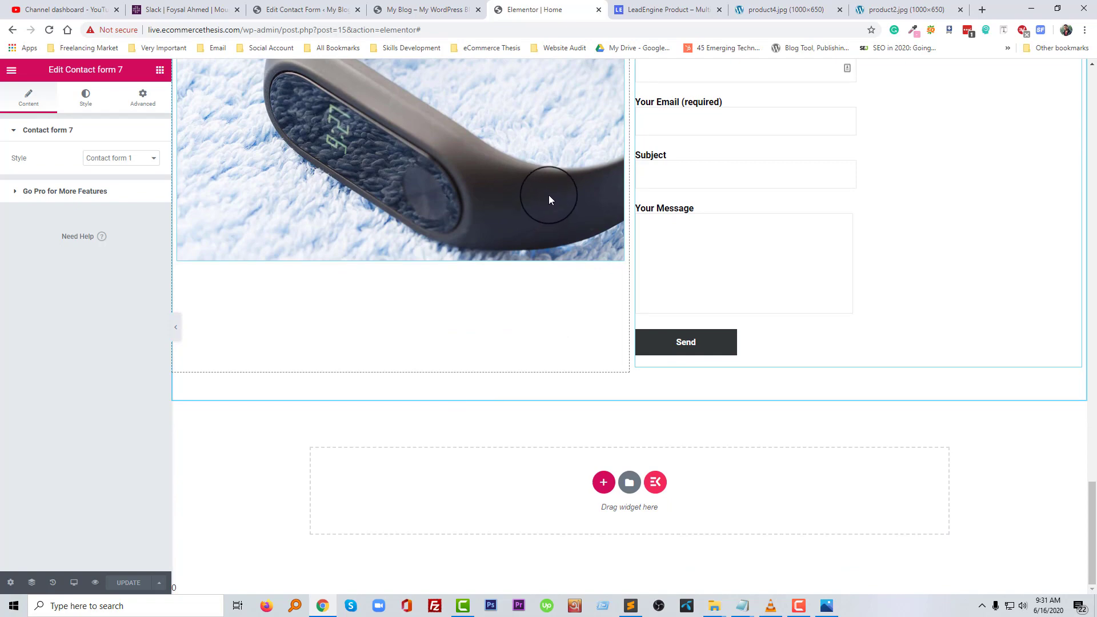
# Compare the live page's Contact us section with the LeadEngine reference and examine the reference page from its footer up to its header.
pyautogui.click(420, 10)
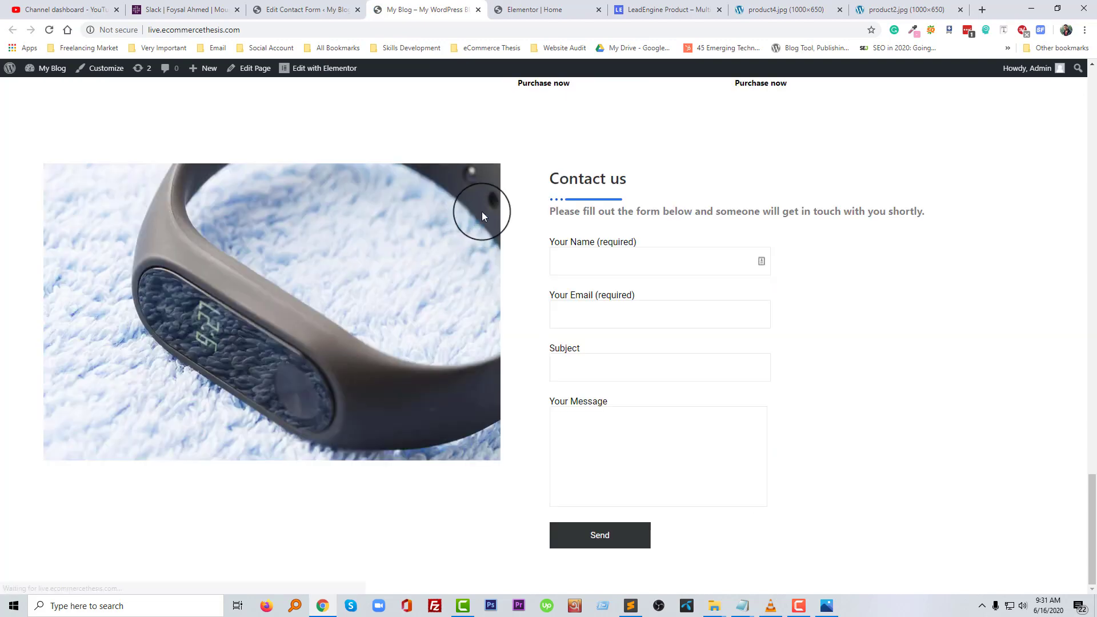
pyautogui.click(517, 9)
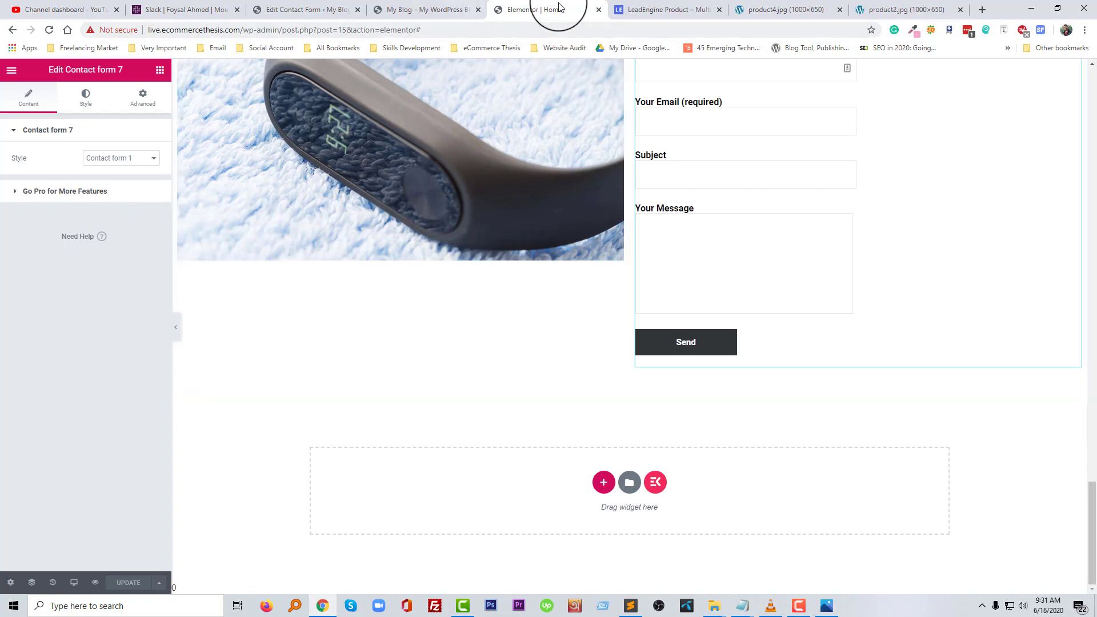
pyautogui.click(646, 10)
pyautogui.scroll(-3, 507, 393)
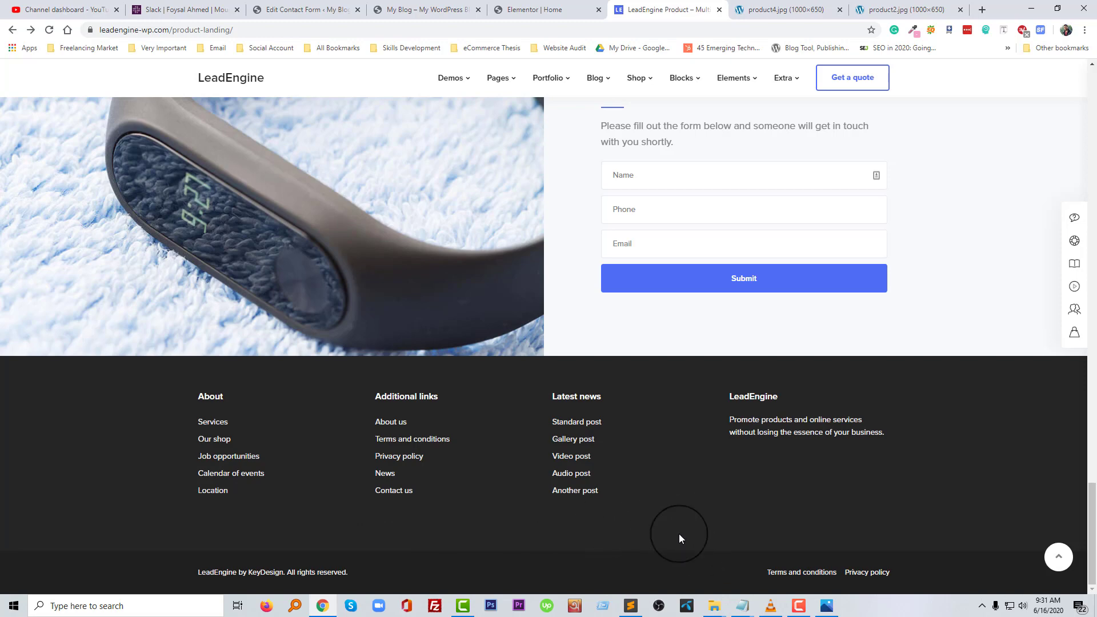
pyautogui.click(798, 607)
pyautogui.click(798, 606)
pyautogui.scroll(15, 592, 352)
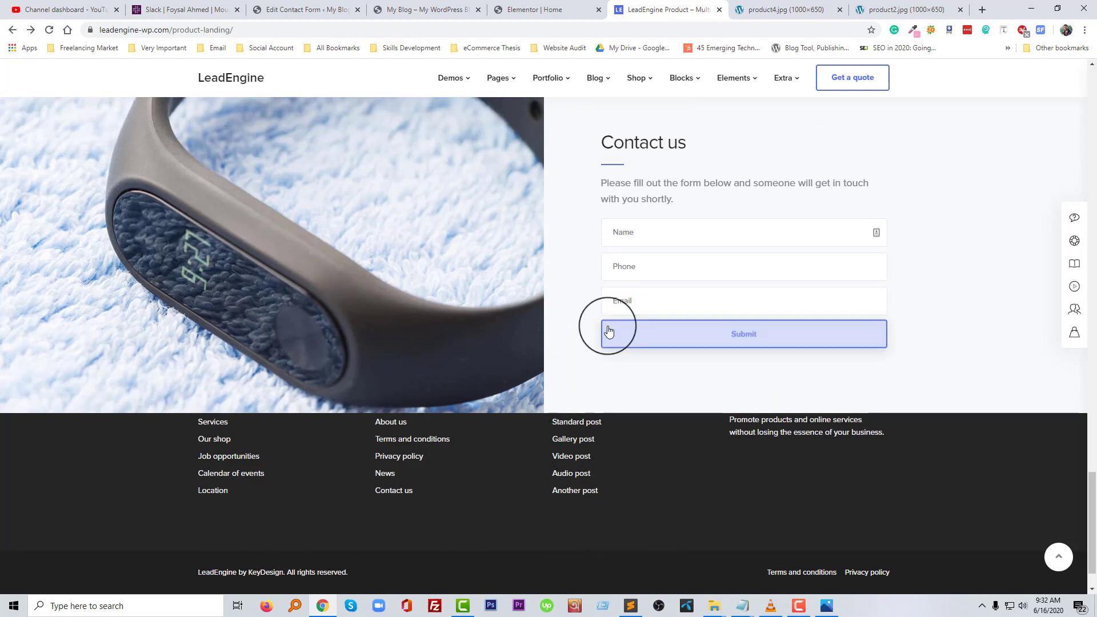
pyautogui.scroll(10, 612, 340)
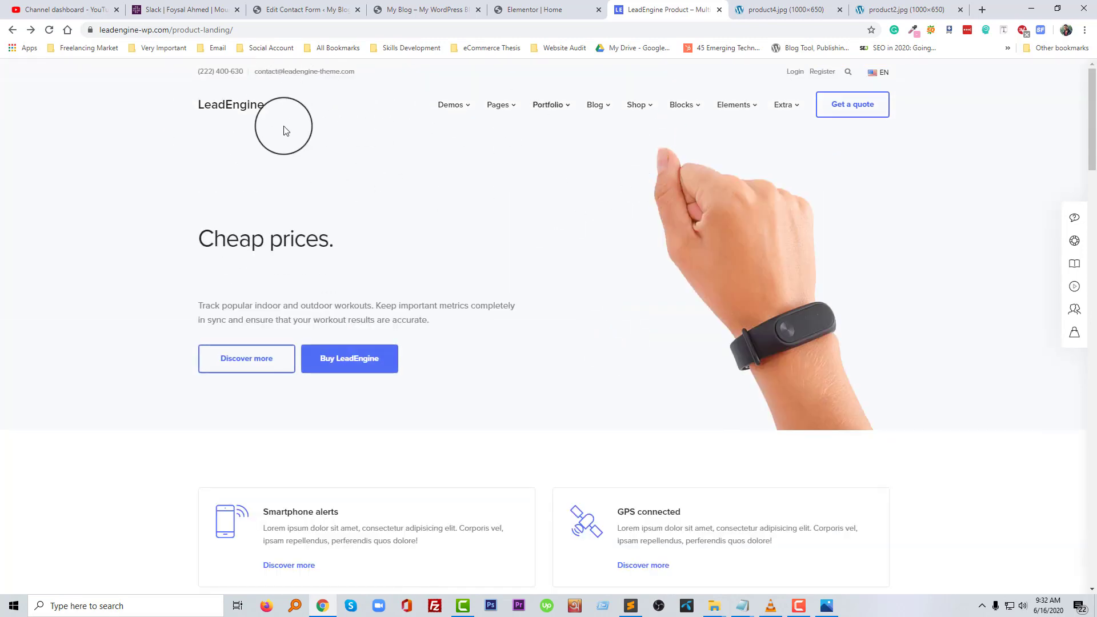
# Review the finished live page from its header and hero section to the Exercise more section.
pyautogui.click(523, 10)
pyautogui.scroll(2, 546, 285)
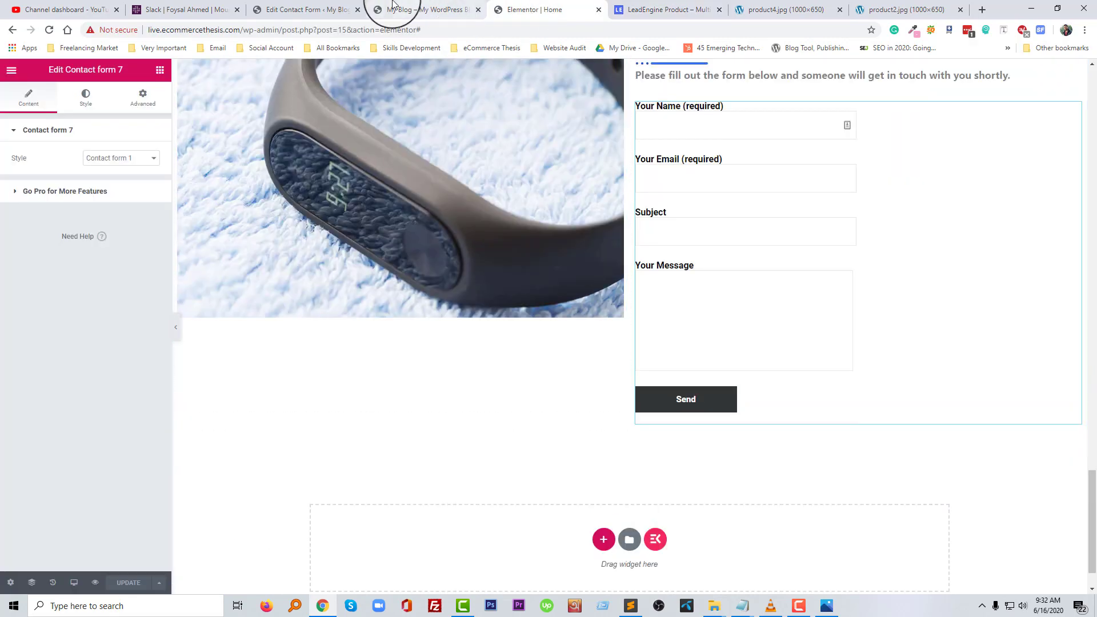
pyautogui.hotkey('ctrl', 'pageup')
pyautogui.scroll(12, 600, 360)
pyautogui.scroll(15, 599, 357)
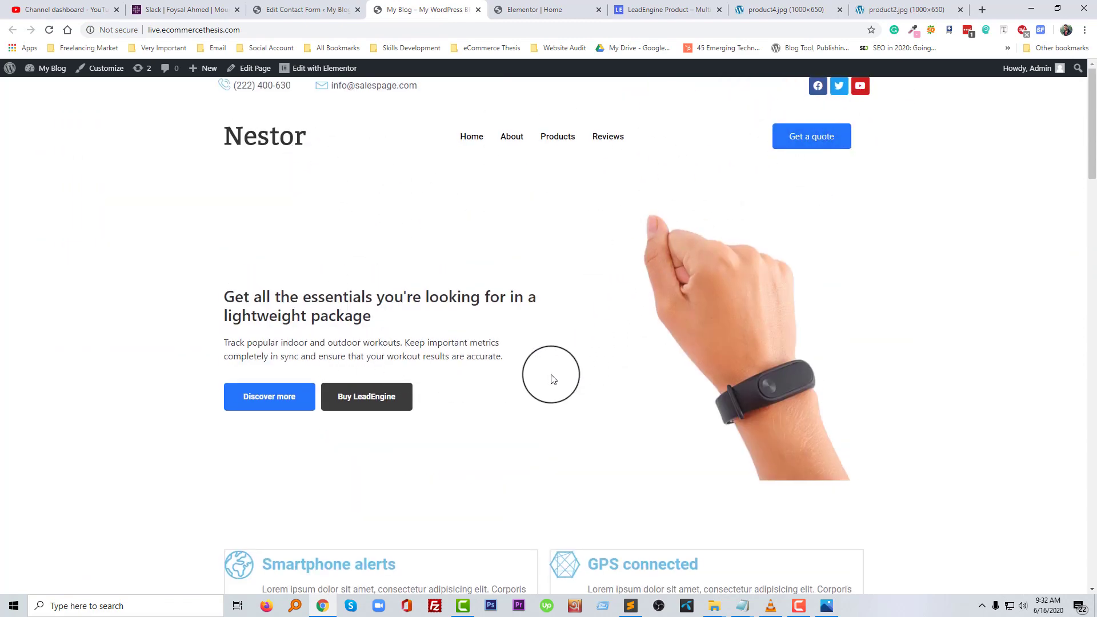
pyautogui.scroll(-8, 550, 375)
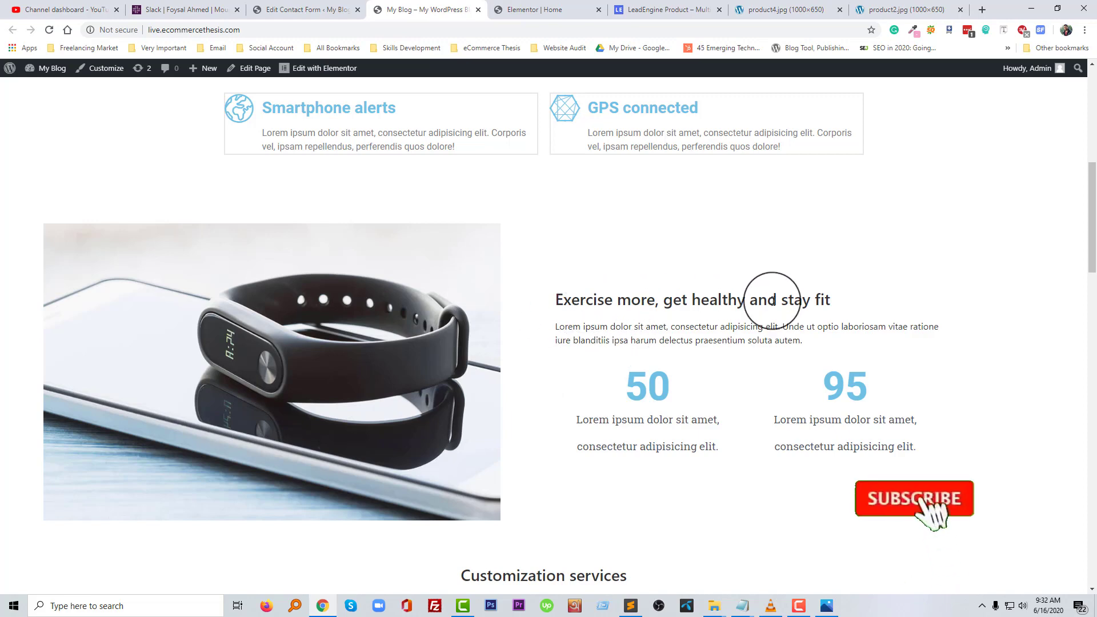
pyautogui.scroll(8, 891, 350)
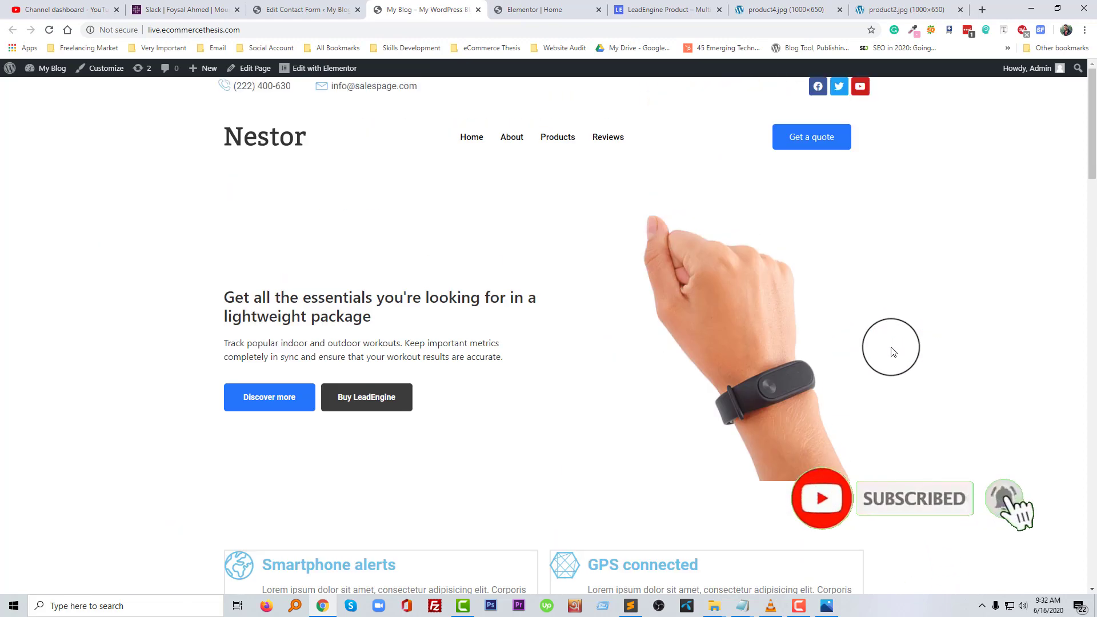